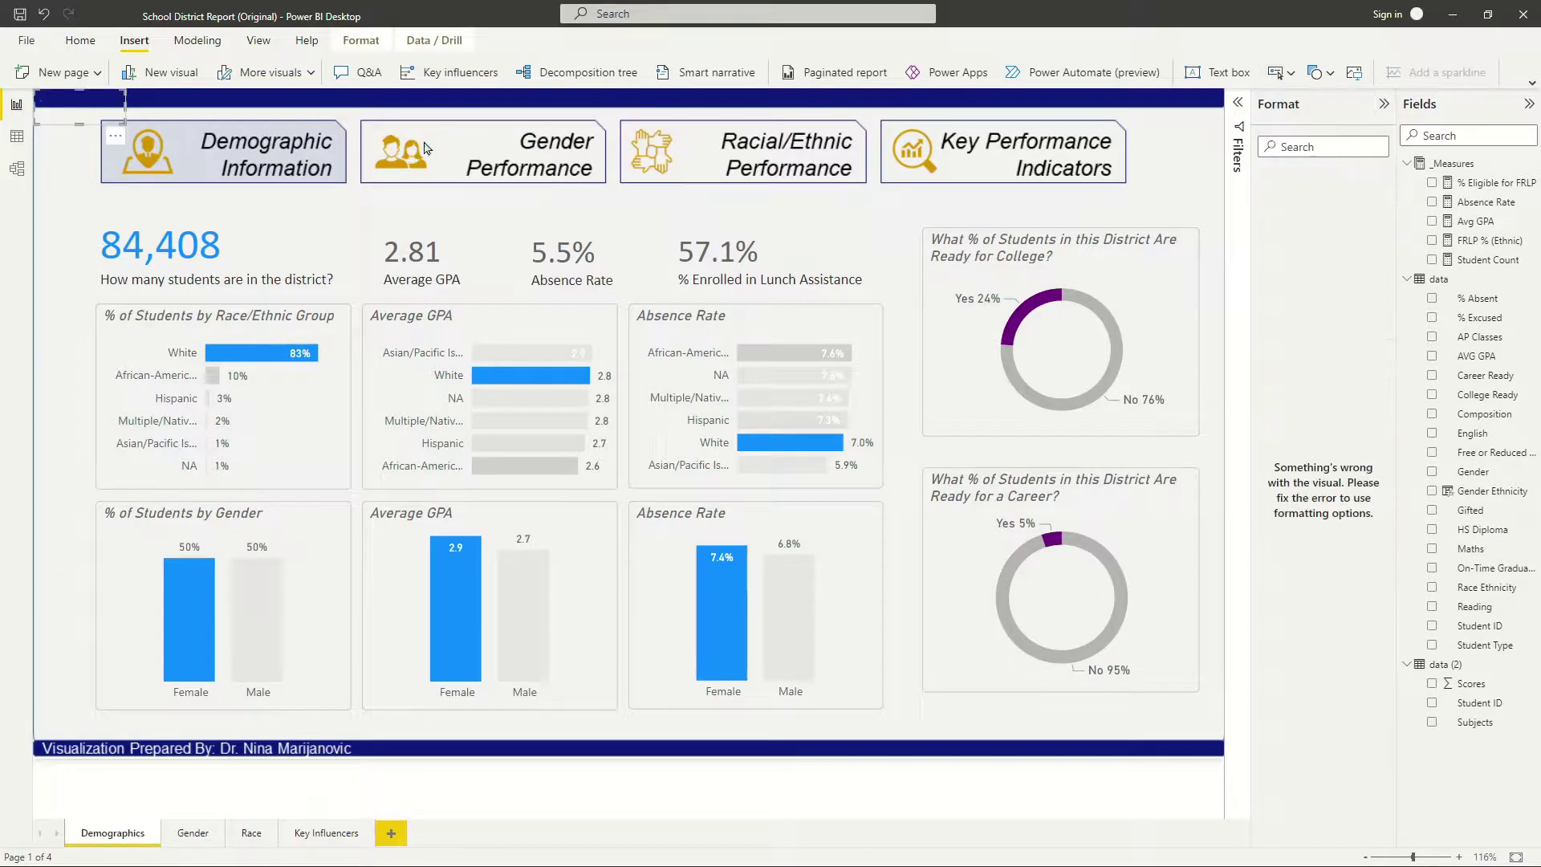
# Turn on the blank button's action with the Page navigation type and Key Influencers as its destination.
pyautogui.click(1289, 318)
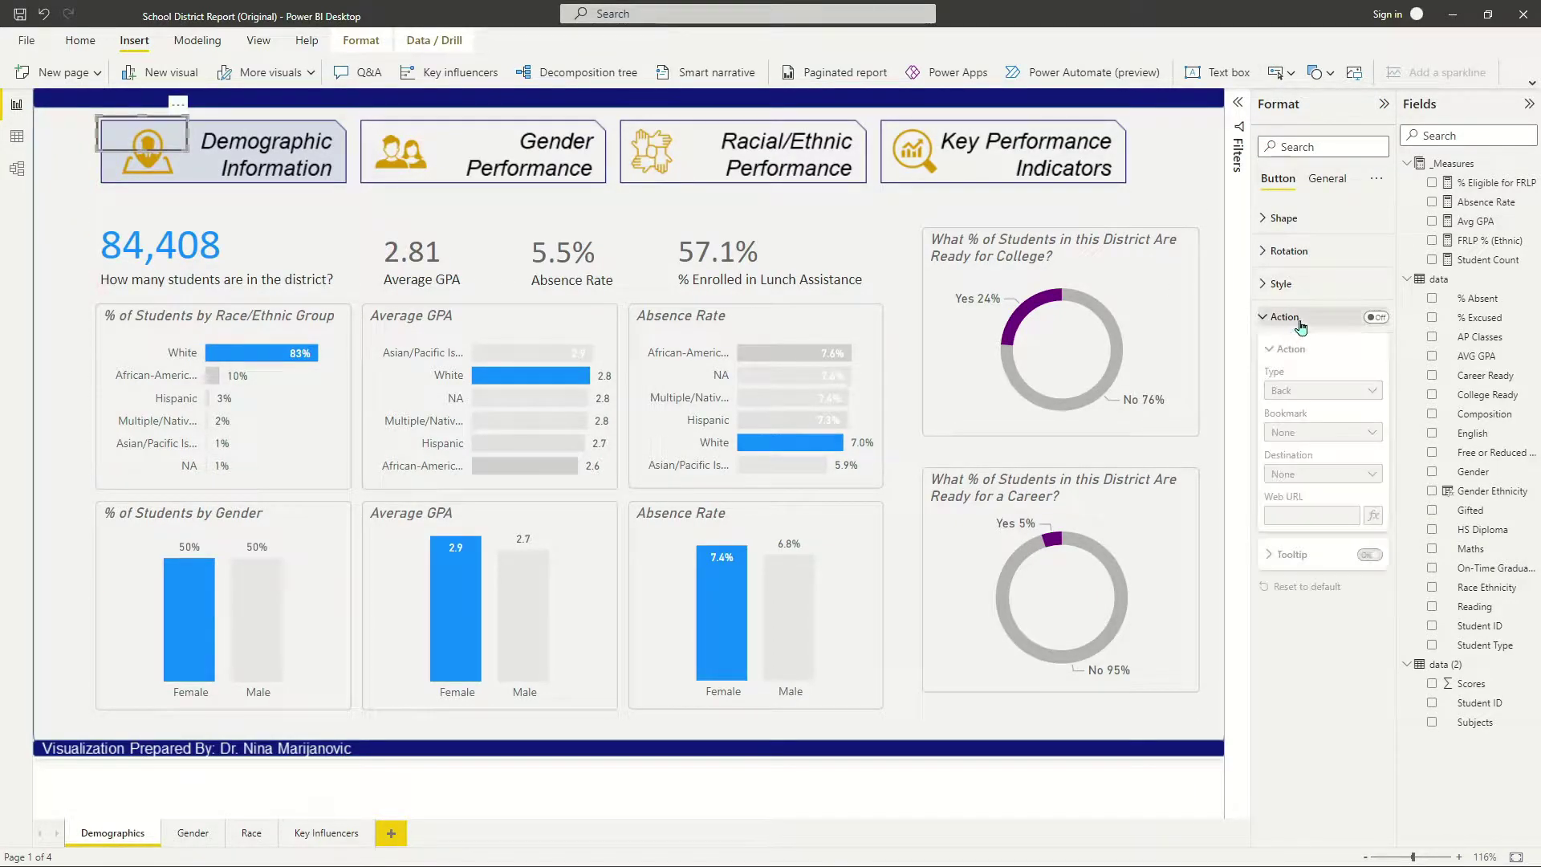
pyautogui.click(1376, 317)
pyautogui.click(1337, 392)
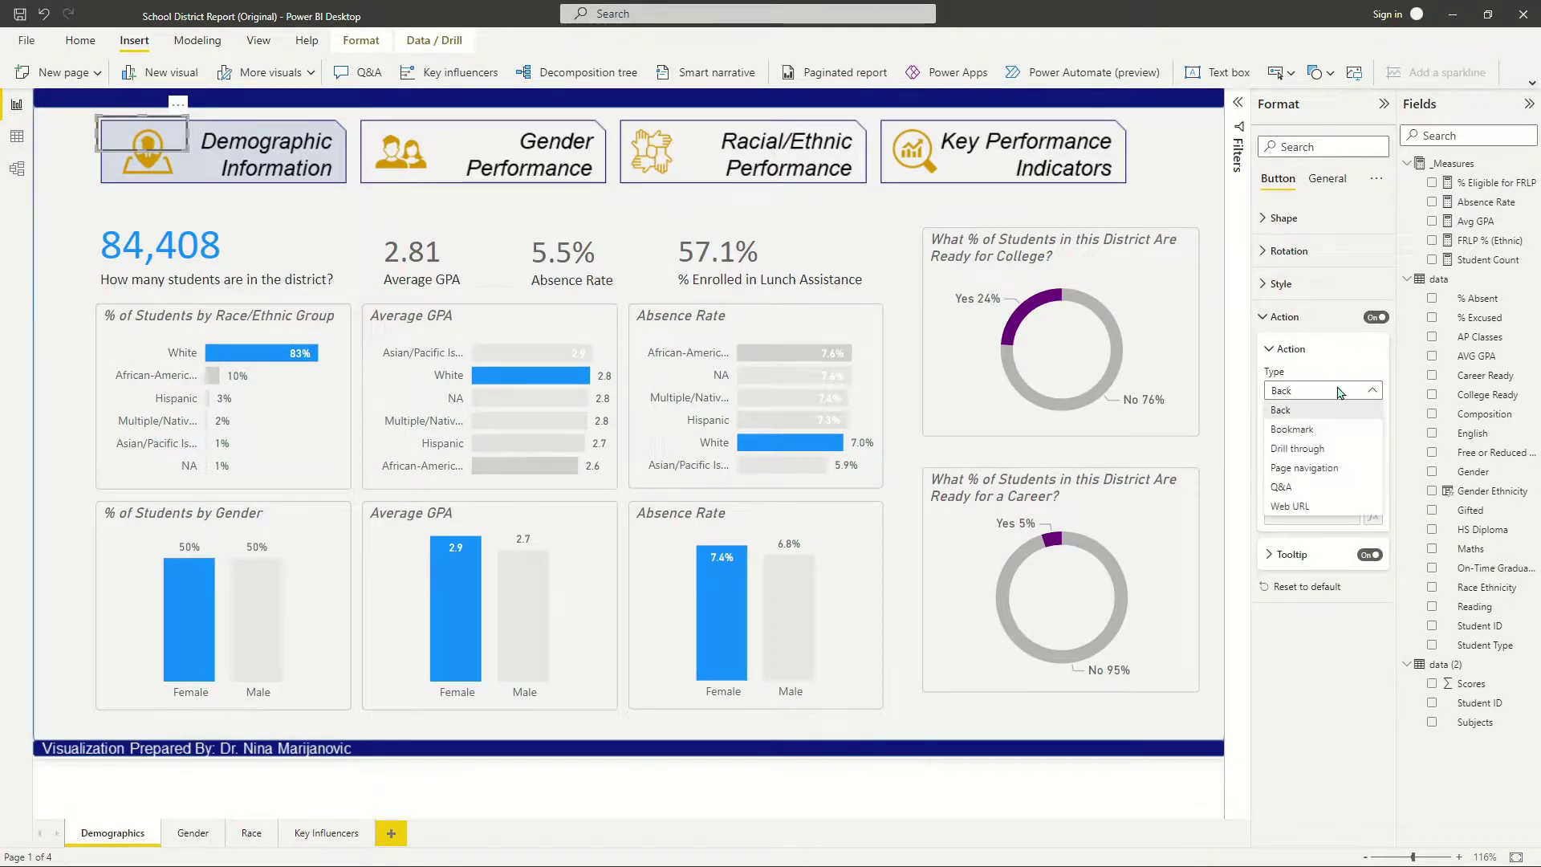
pyautogui.click(1329, 469)
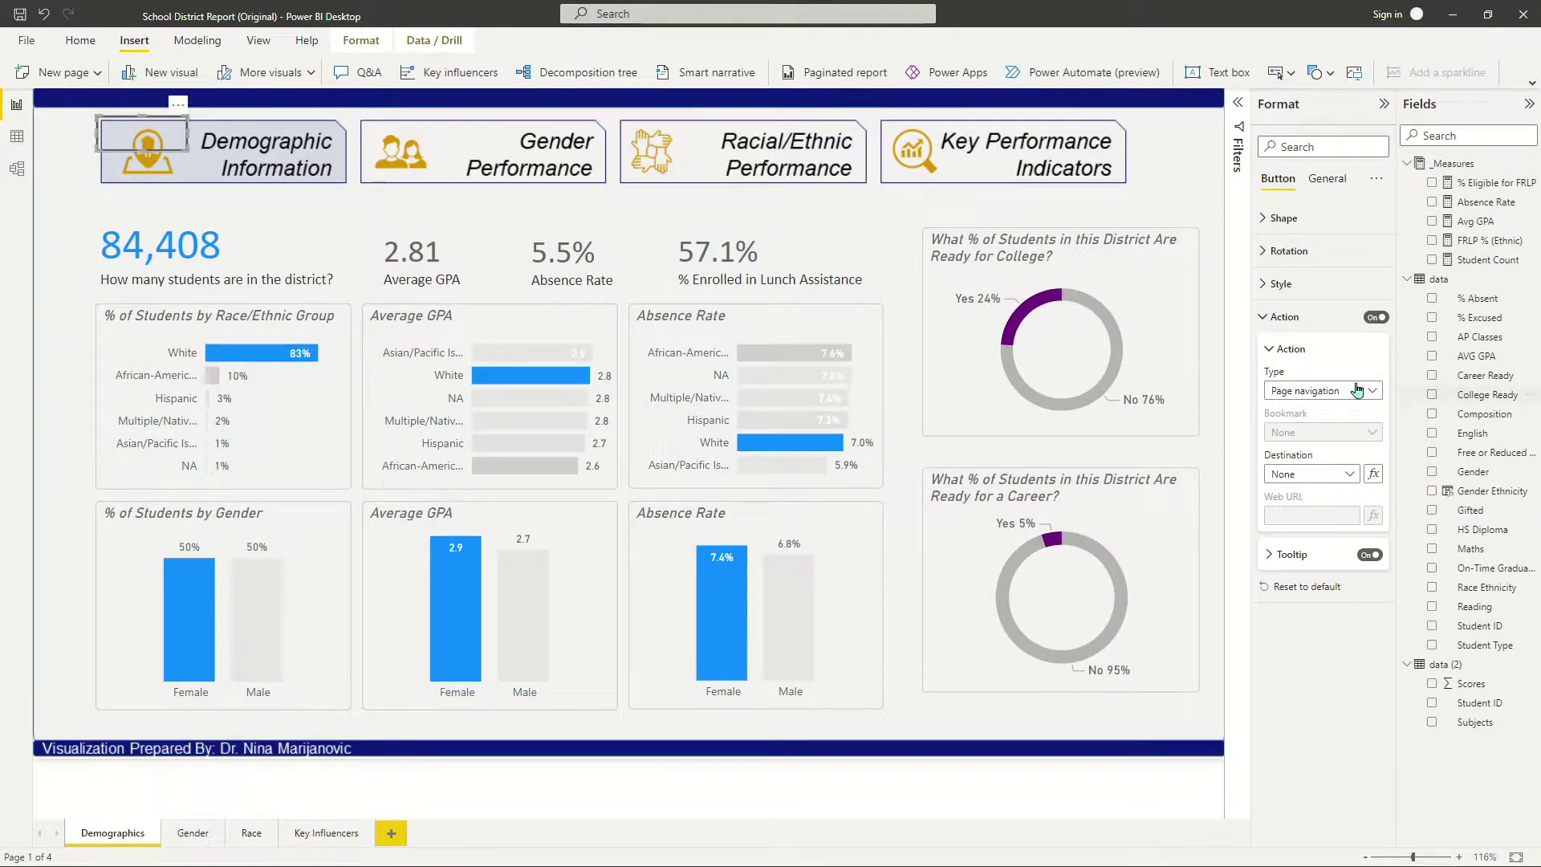
pyautogui.click(1333, 391)
pyautogui.press('Escape')
pyautogui.click(1316, 474)
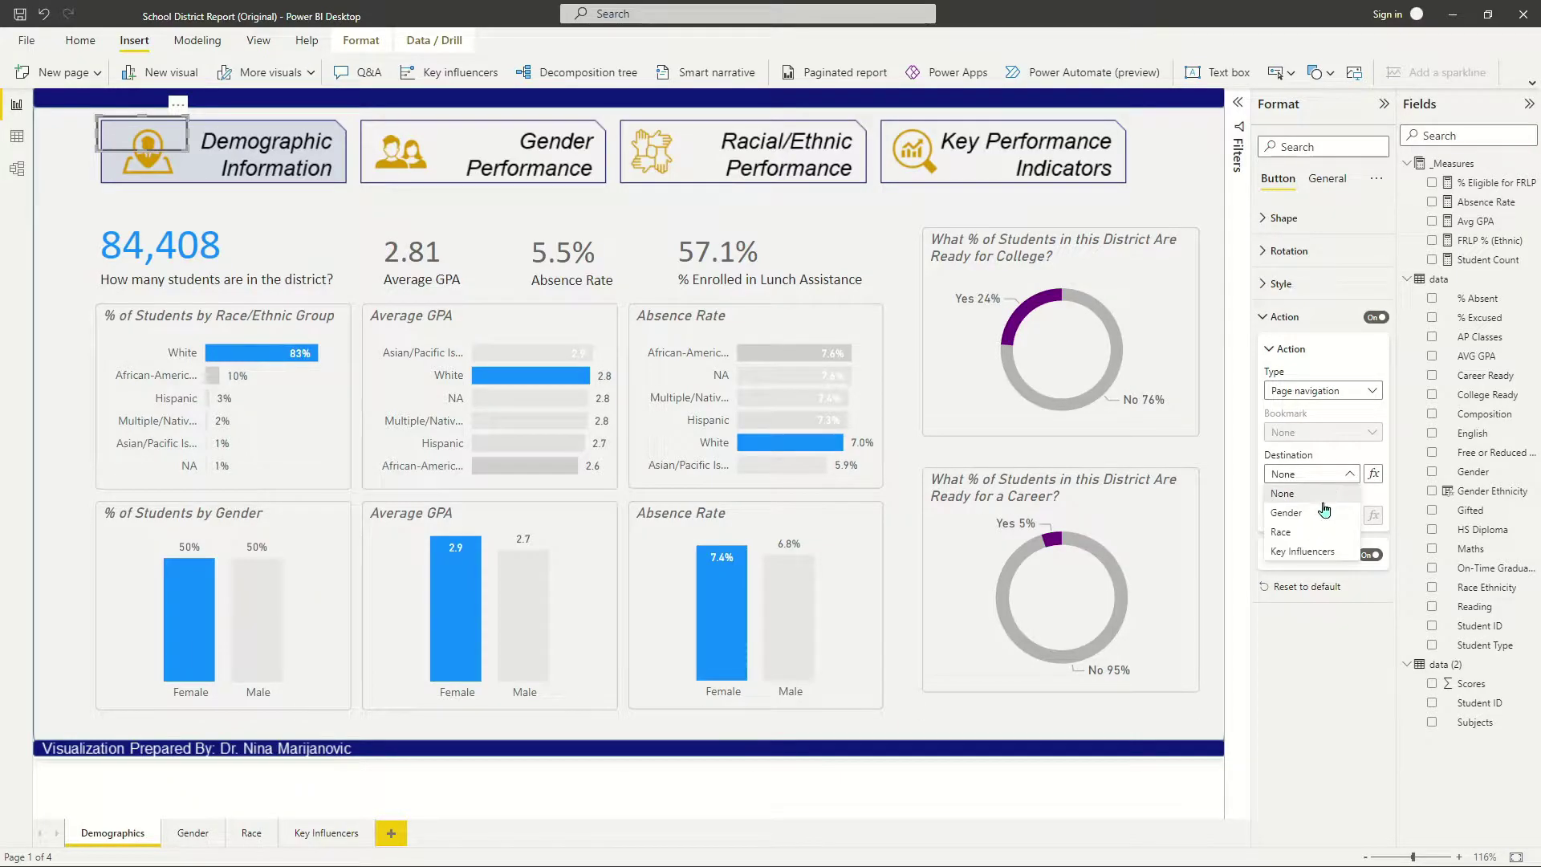
pyautogui.click(1302, 552)
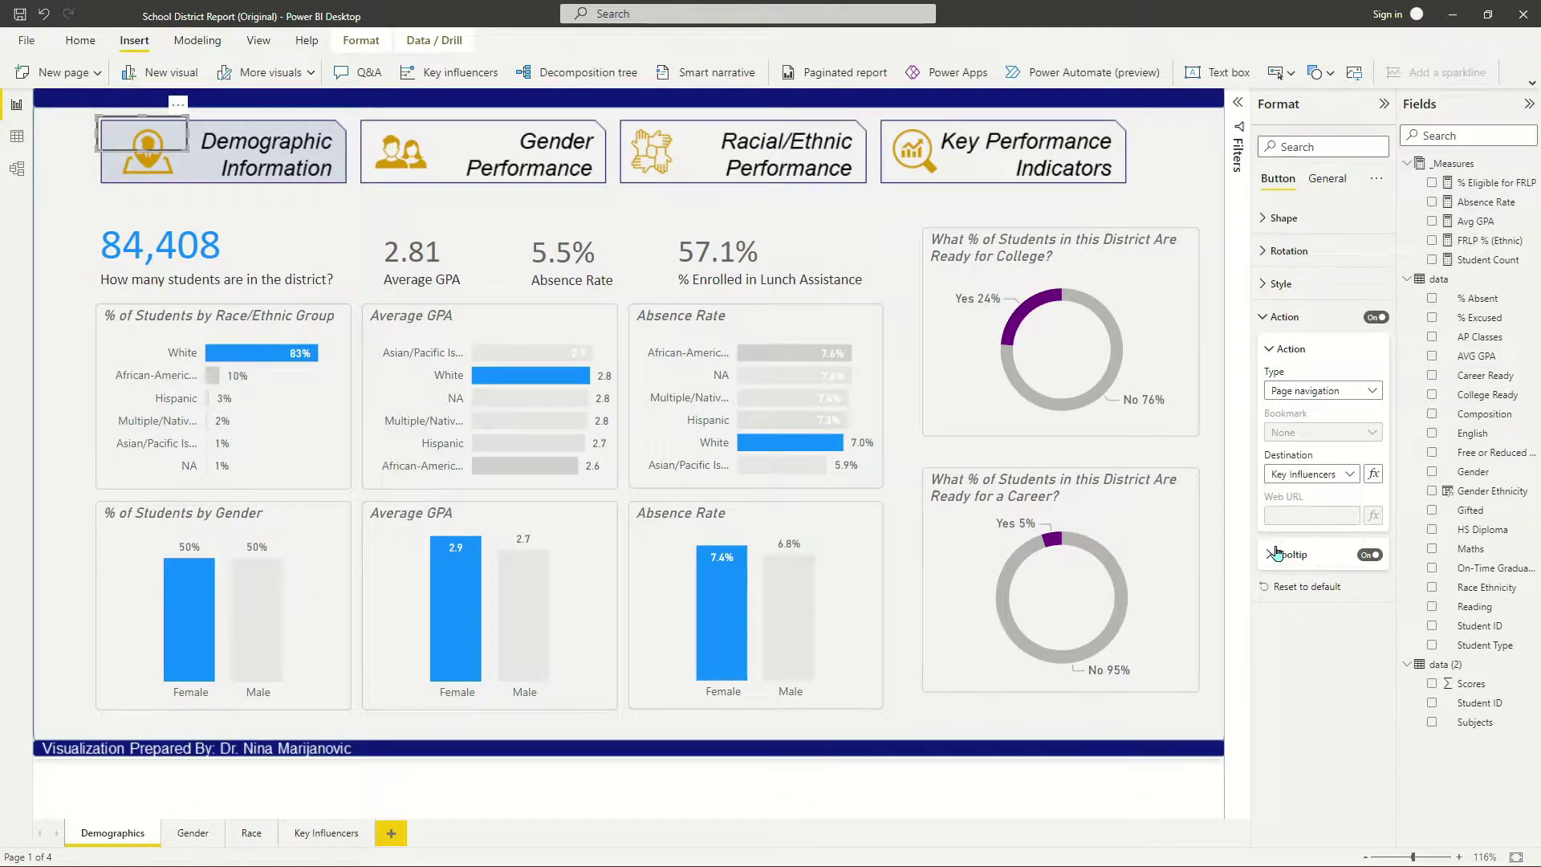
# Test the blank button's link to the Key Influencers page and return to the Demographics page.
pyautogui.keyDown('ctrl'); pyautogui.click(160, 142); pyautogui.keyUp('ctrl')
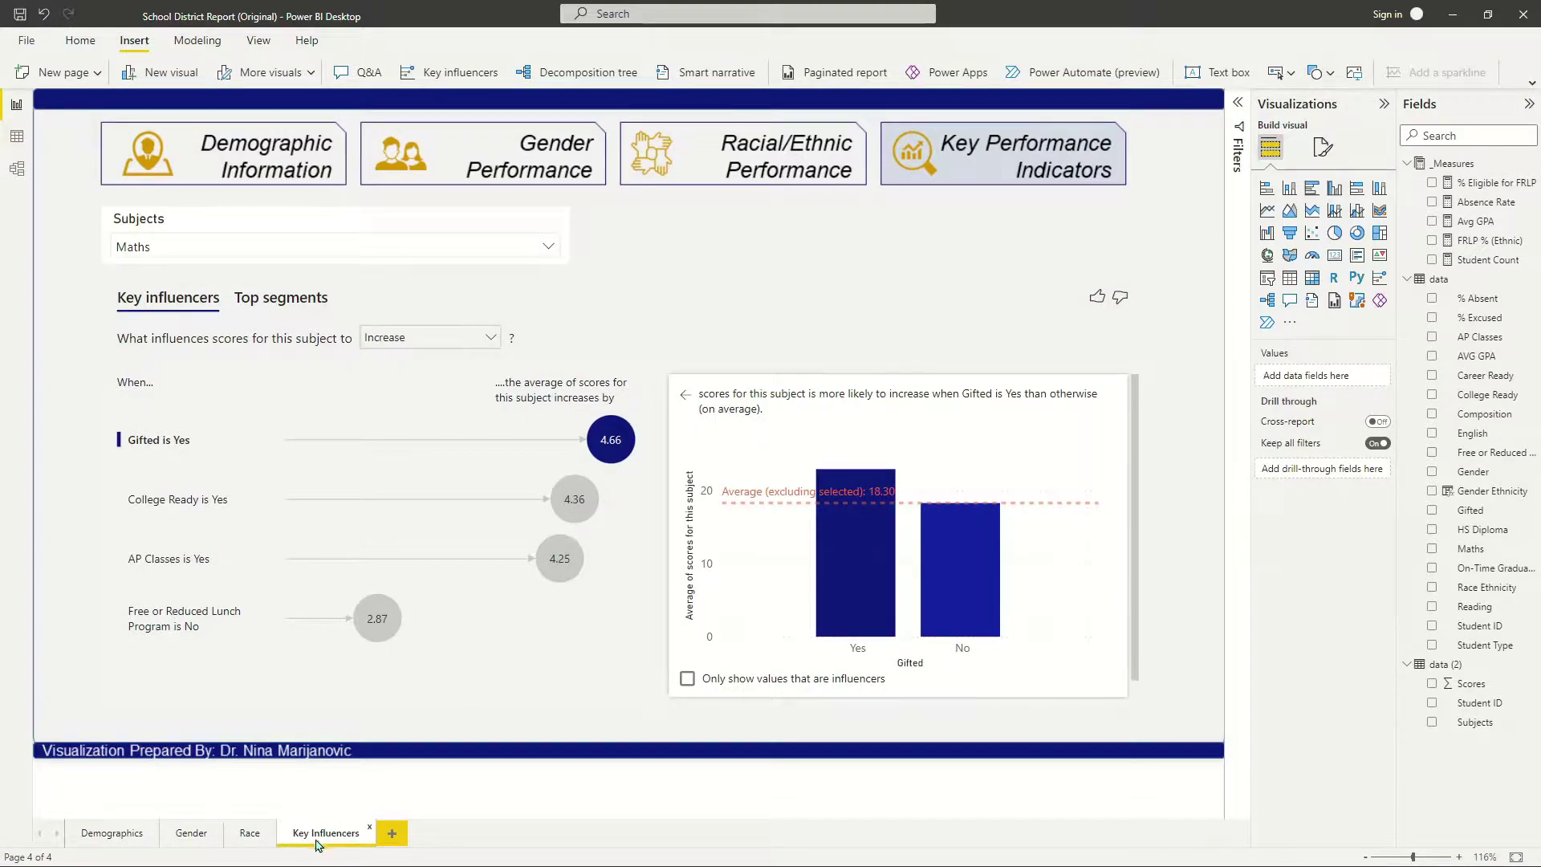
pyautogui.click(86, 839)
pyautogui.click(141, 138)
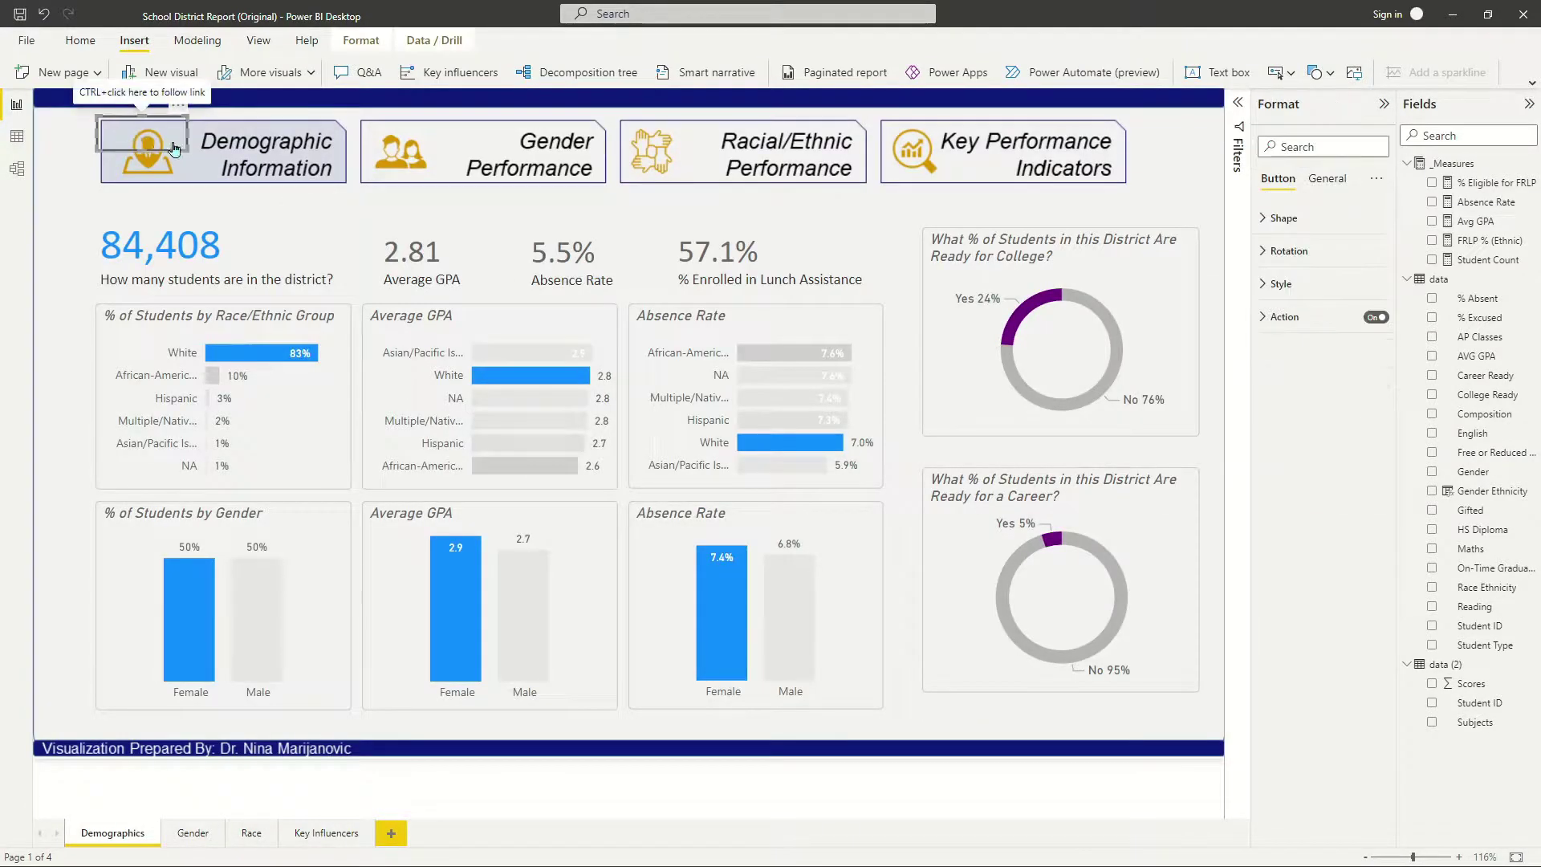
pyautogui.click(433, 197)
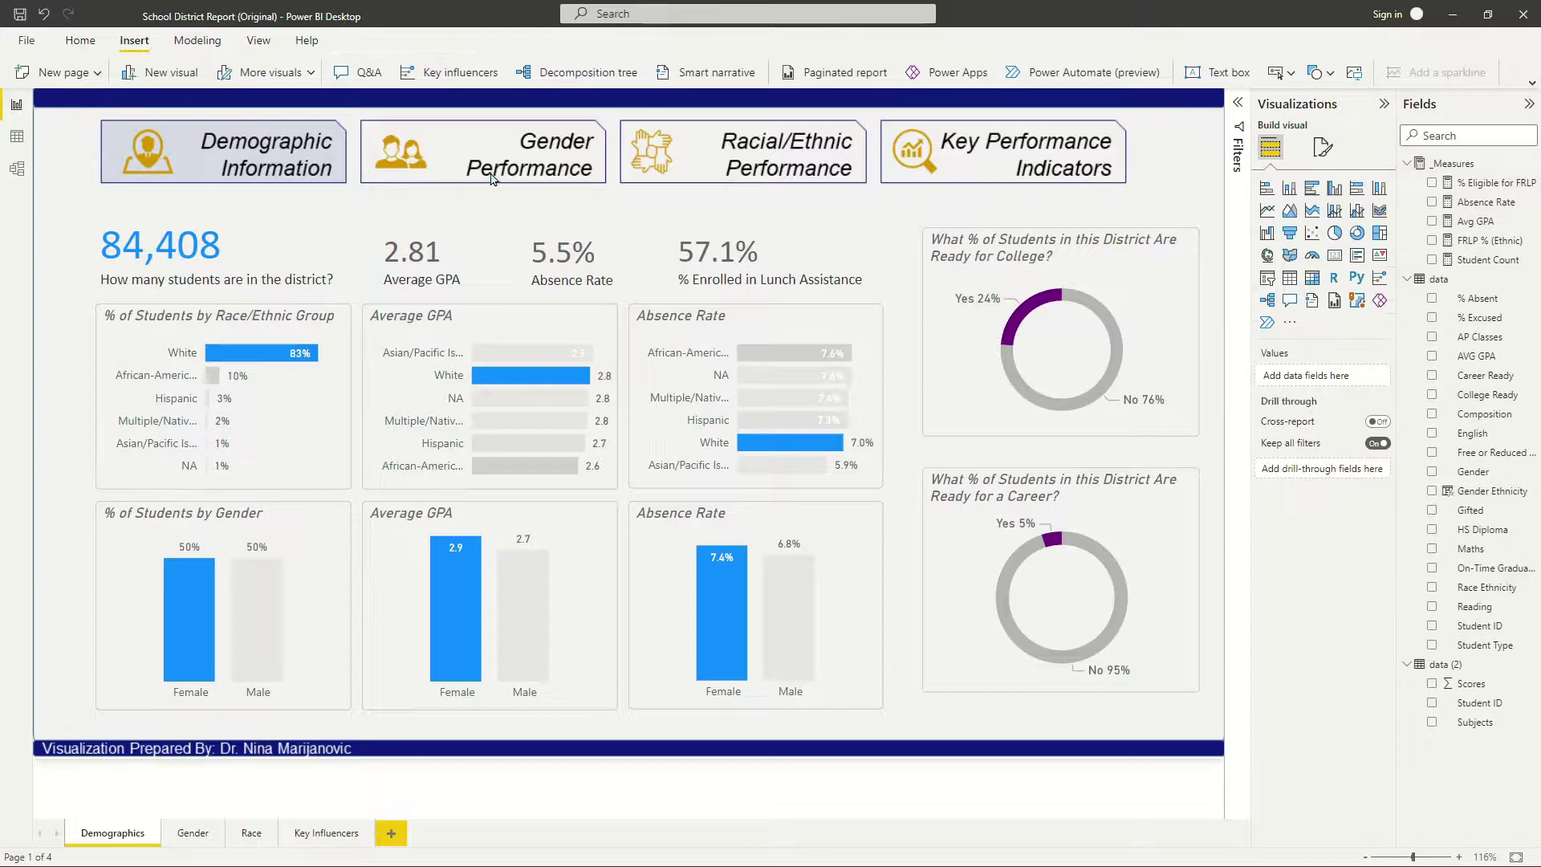
pyautogui.moveTo(84, 107); pyautogui.dragTo(1177, 183)
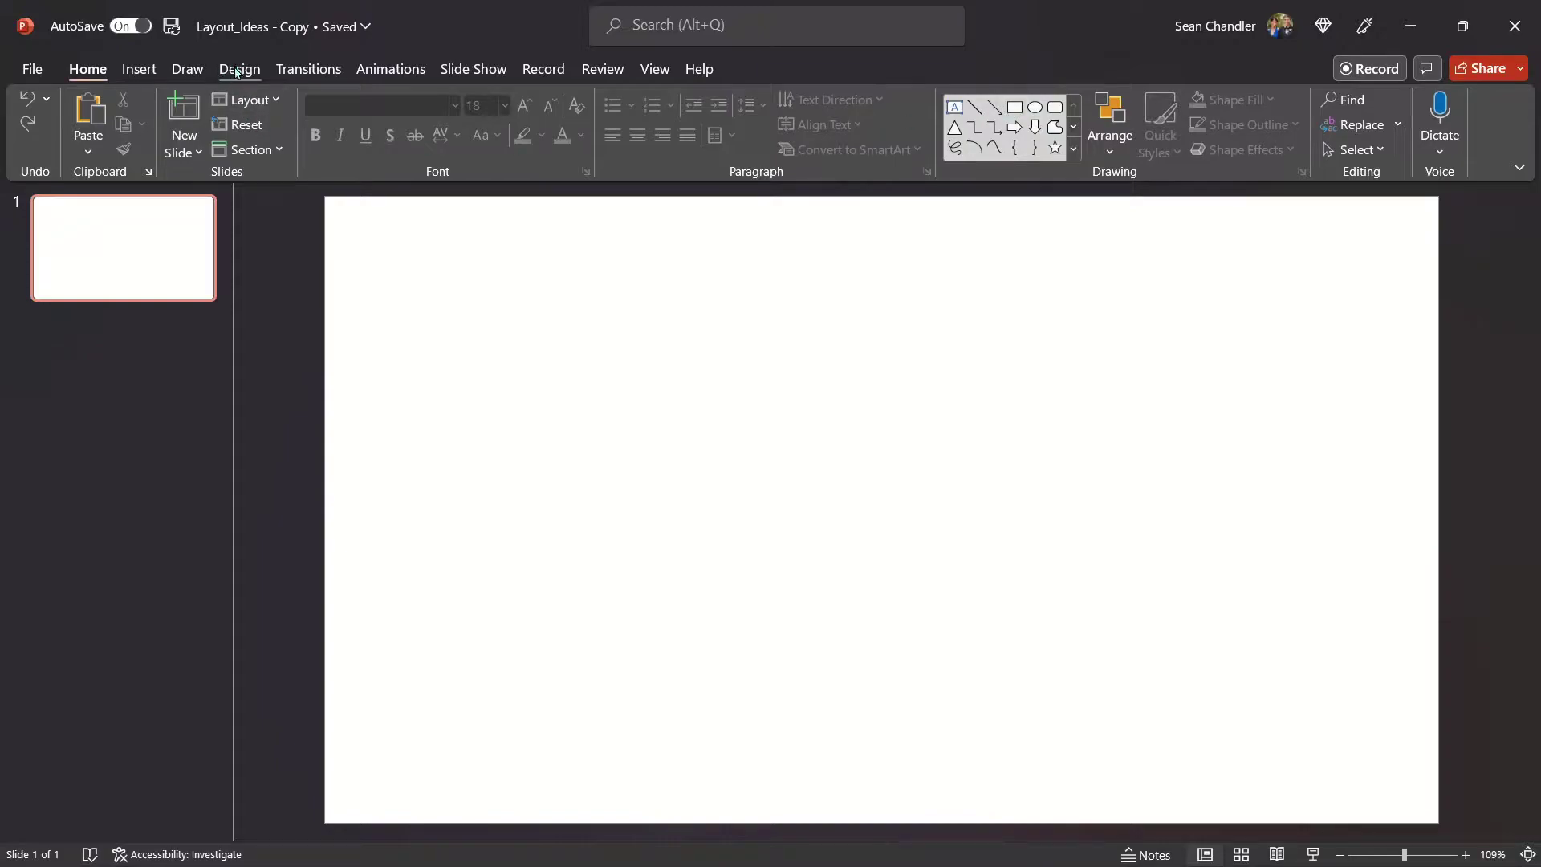
# Switch to PowerPoint and apply the Blue Green theme colors to the Layout_Ideas - Copy presentation.
pyautogui.click(238, 70)
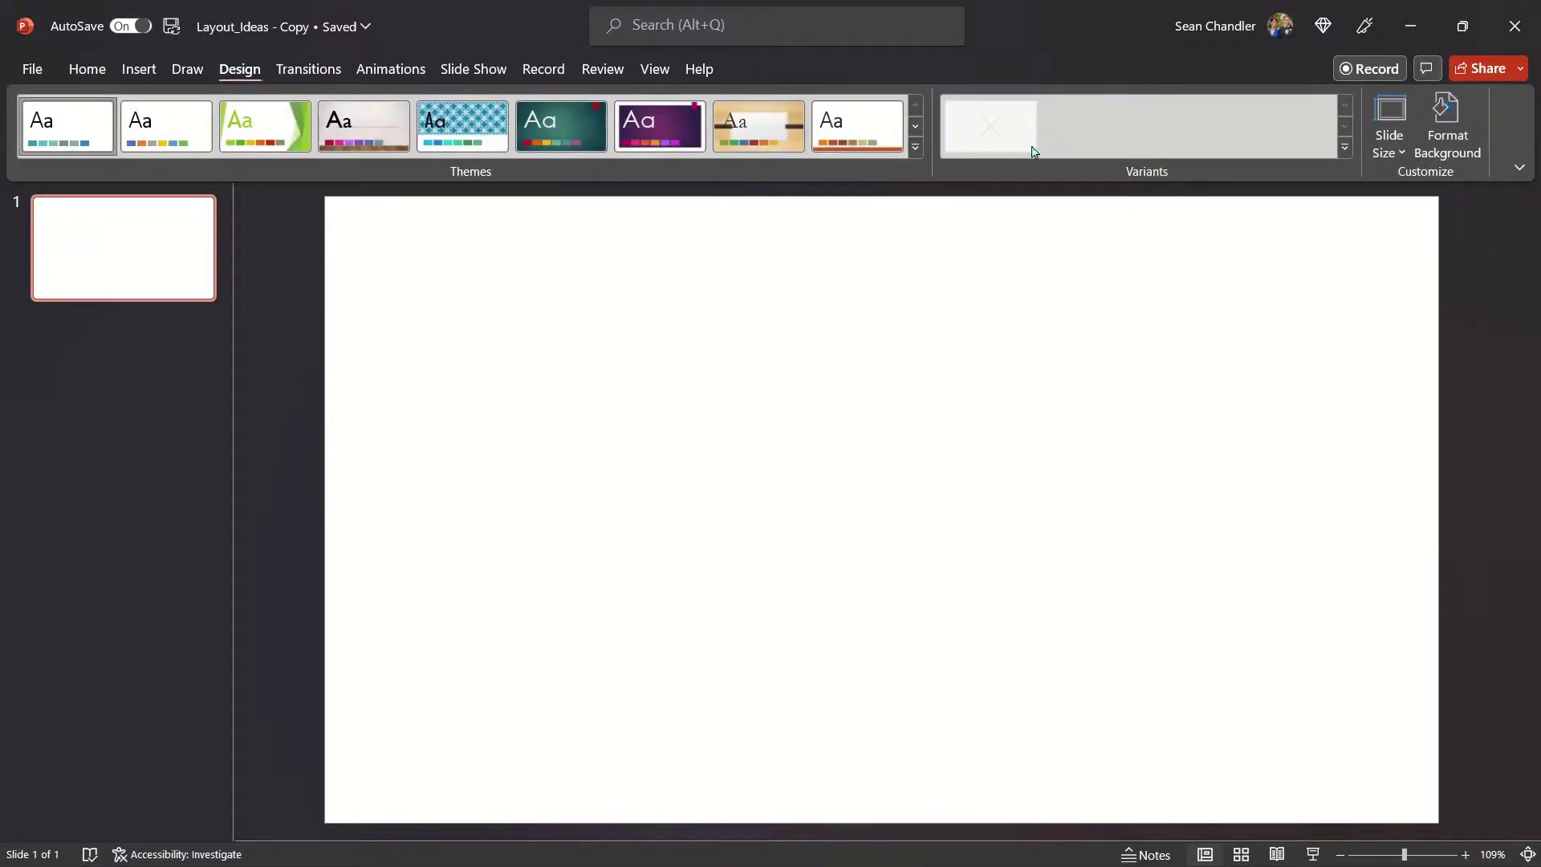
pyautogui.click(1345, 148)
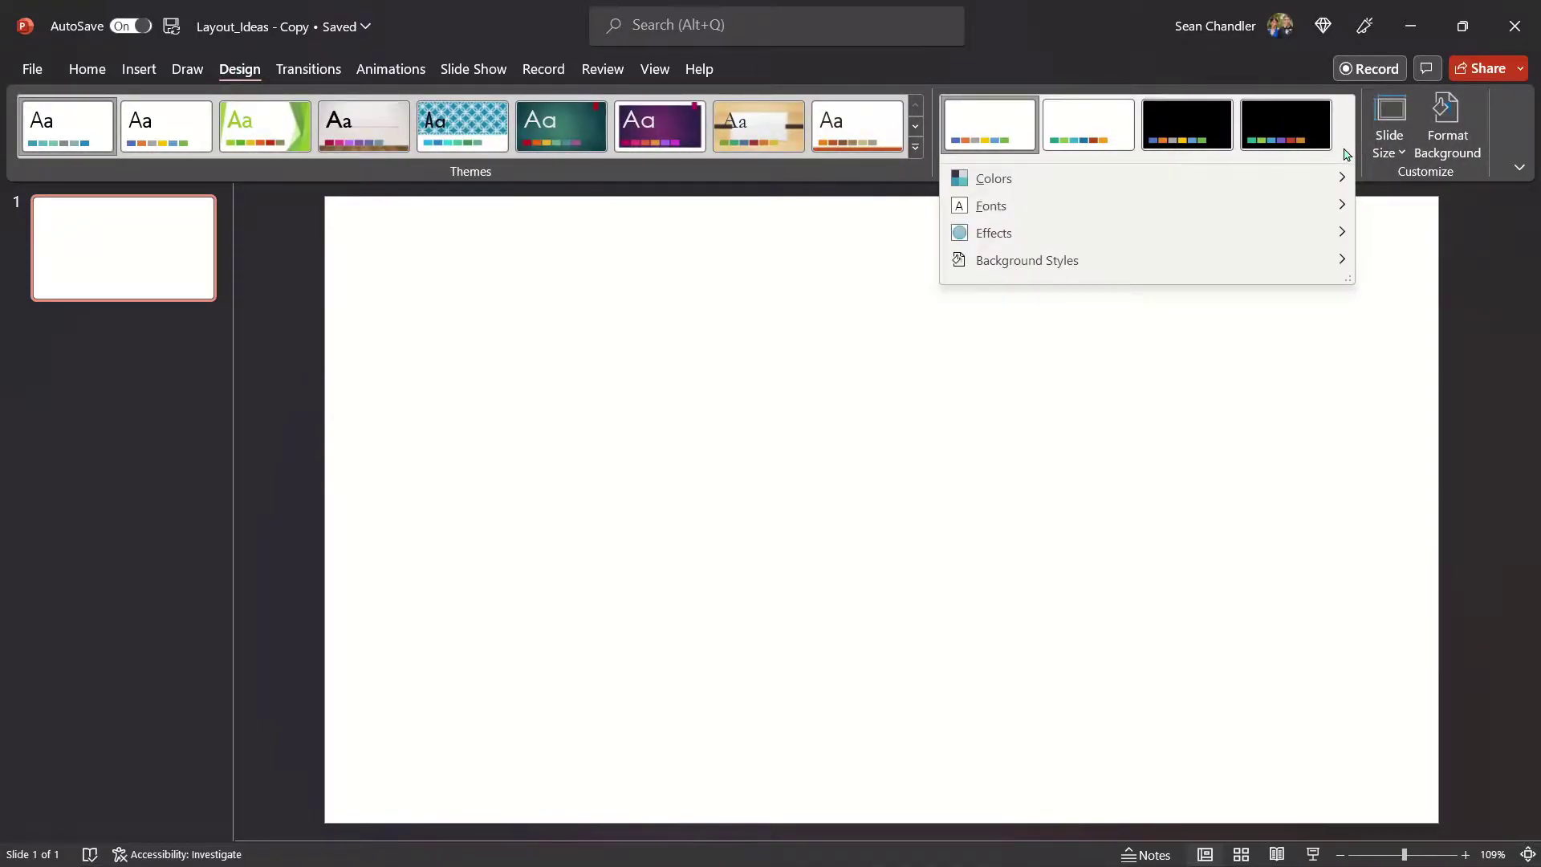
pyautogui.moveTo(1333, 176)
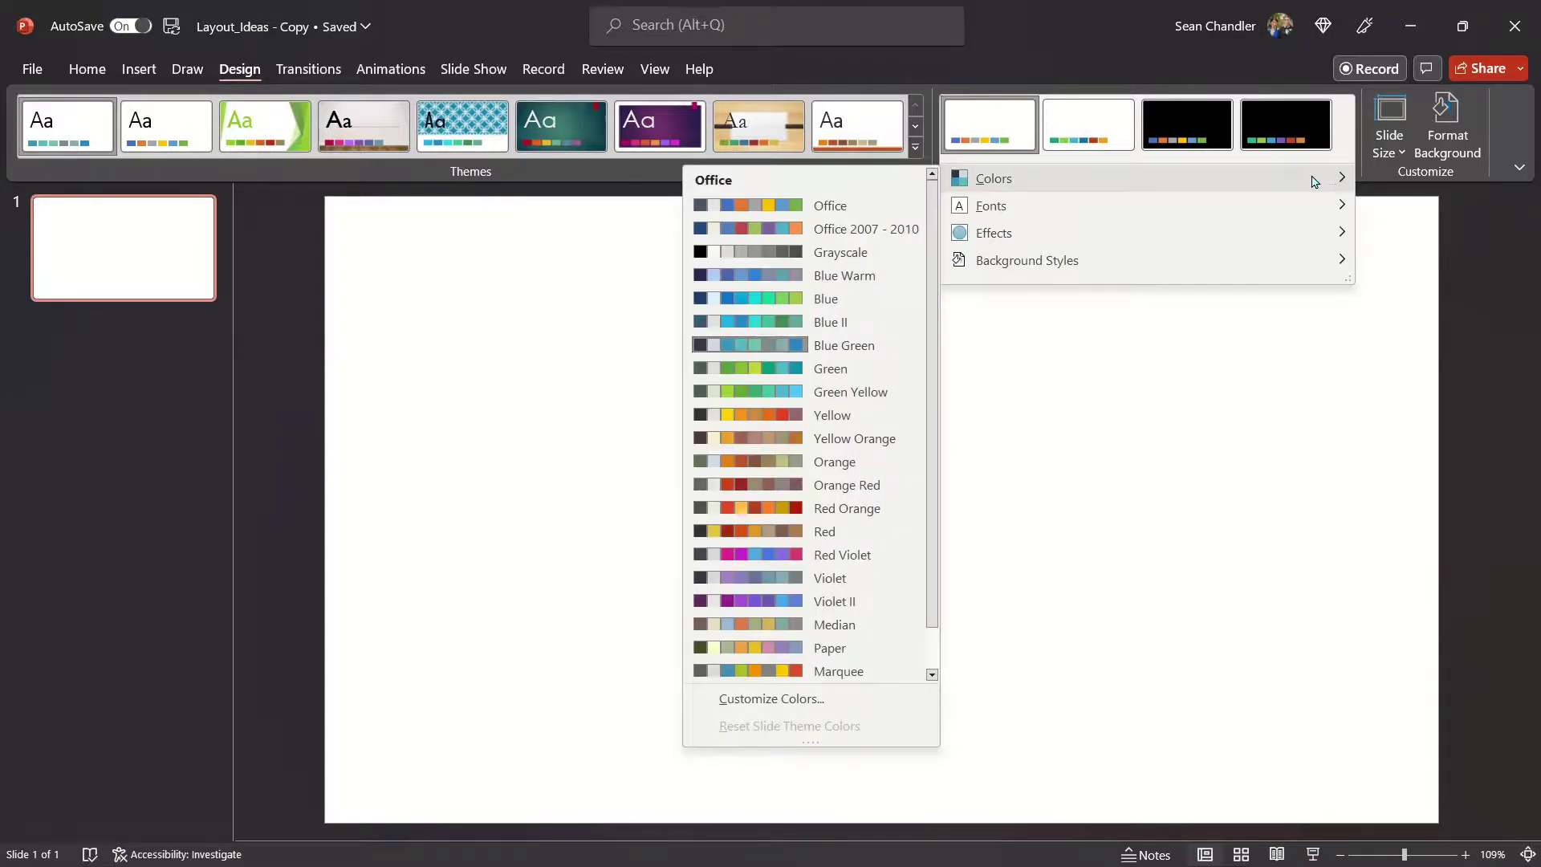
pyautogui.moveTo(1333, 260)
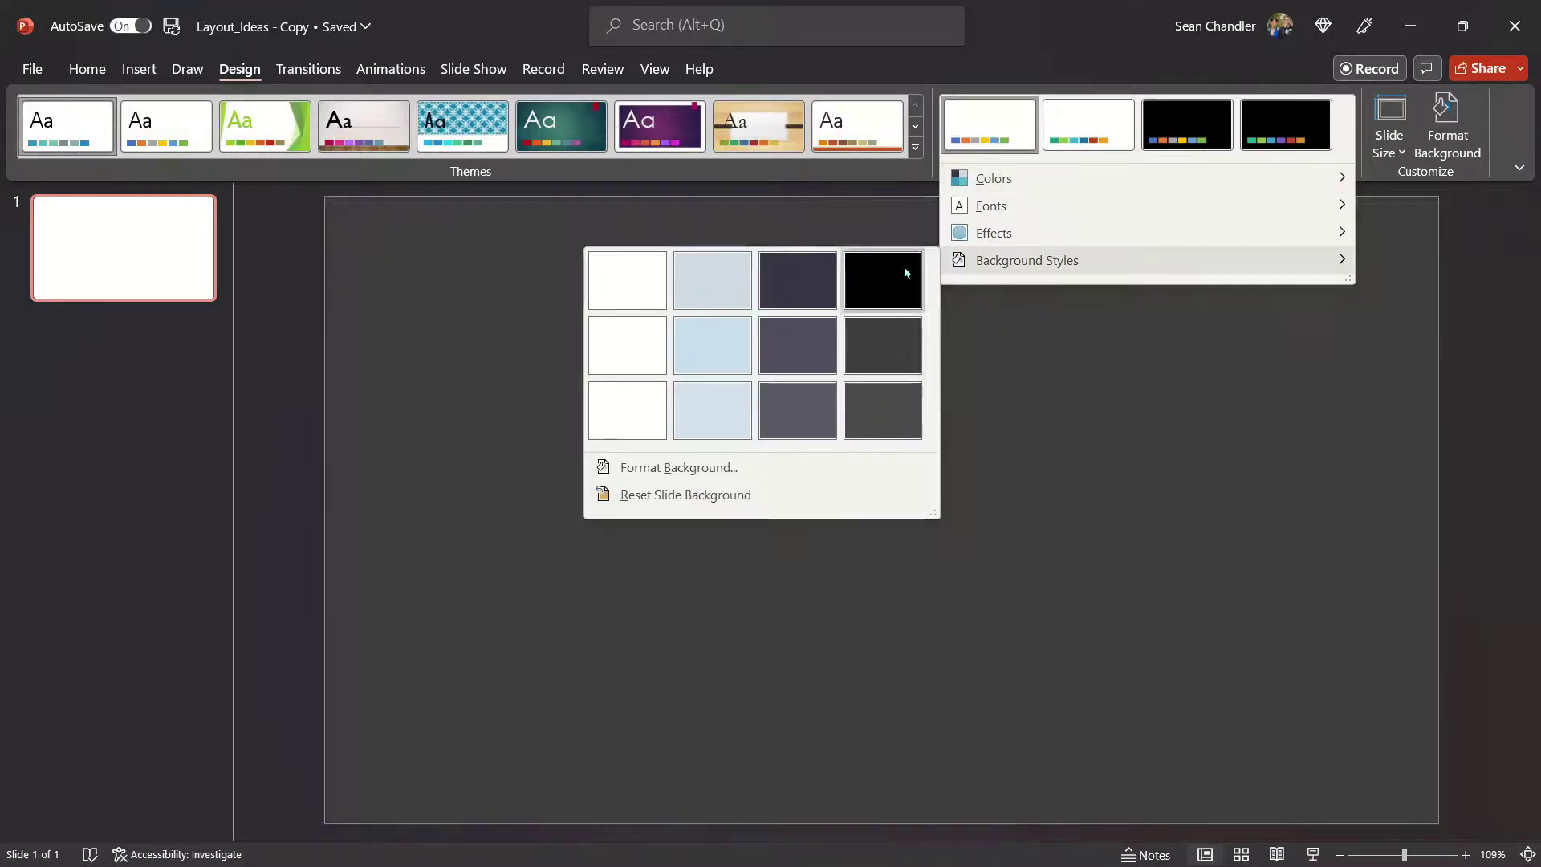
pyautogui.moveTo(995, 180)
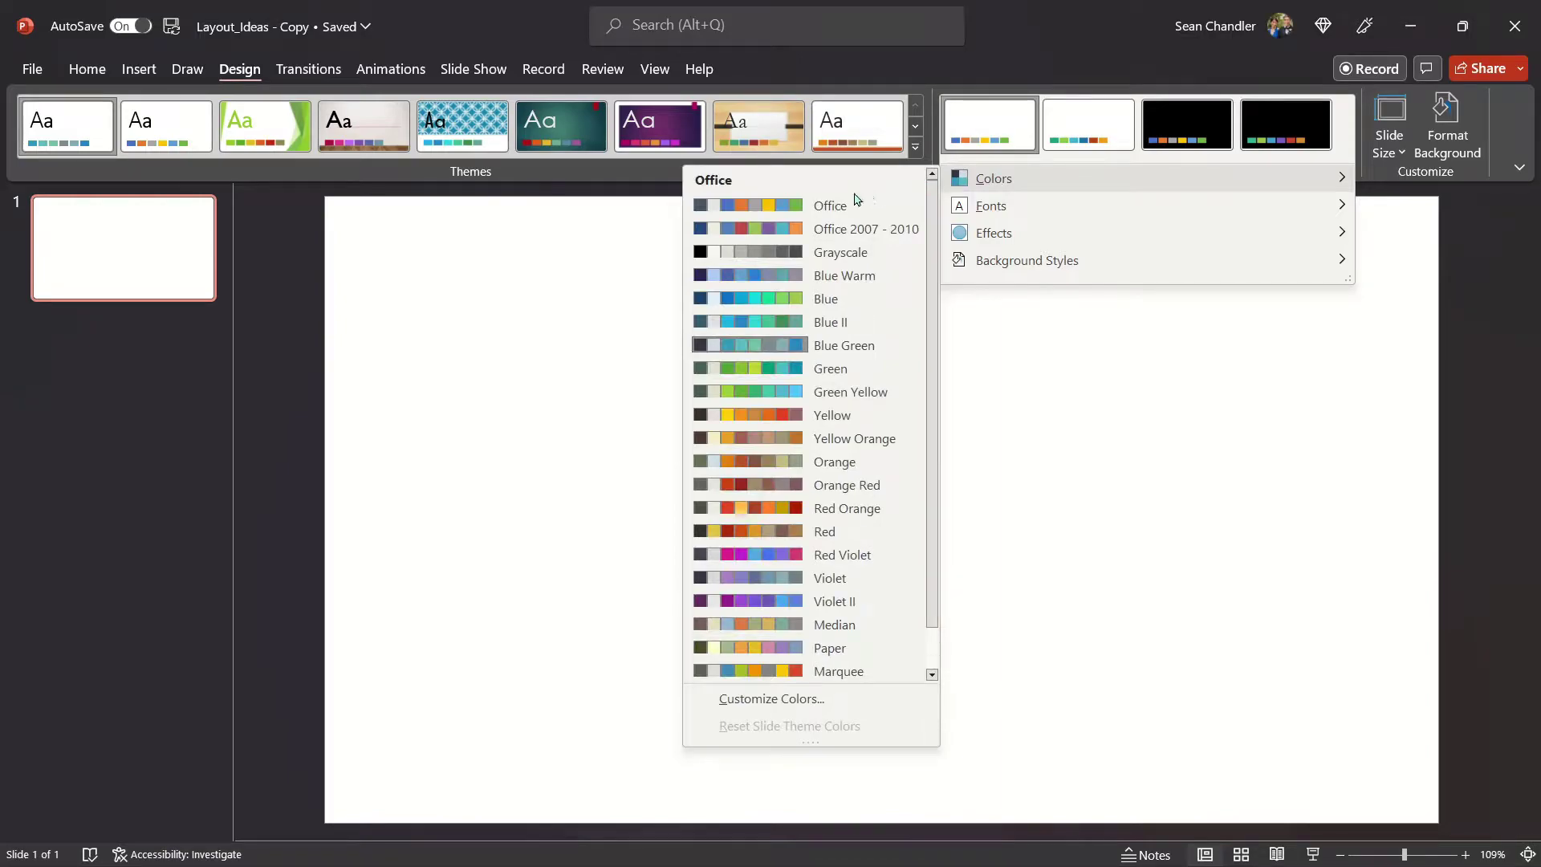
pyautogui.click(855, 345)
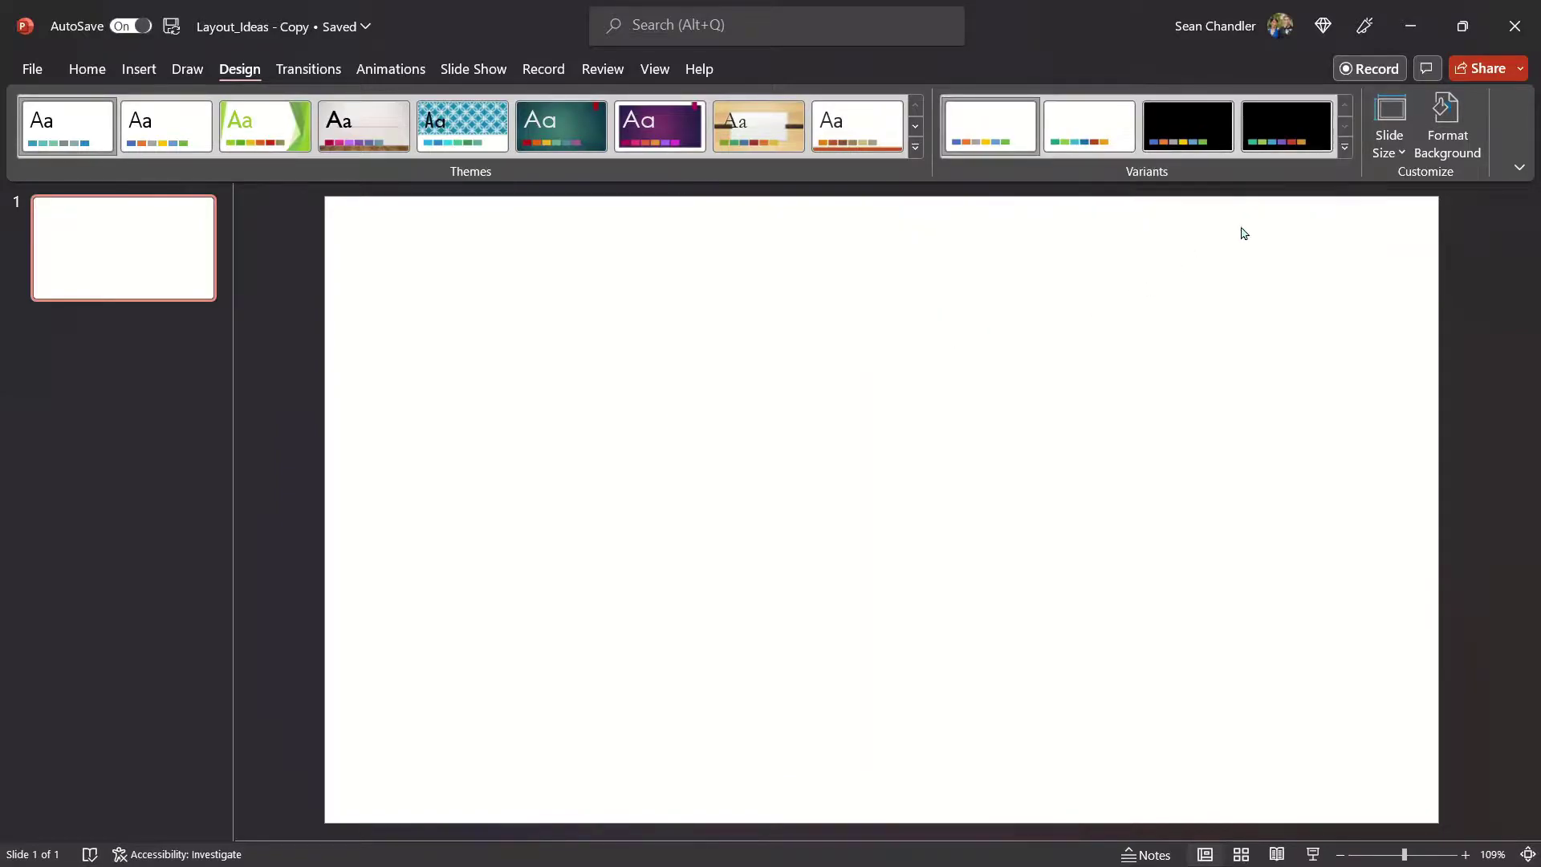
# Open the slide background's solid fill color choices to examine the theme palette.
pyautogui.click(1451, 143)
pyautogui.click(1498, 446)
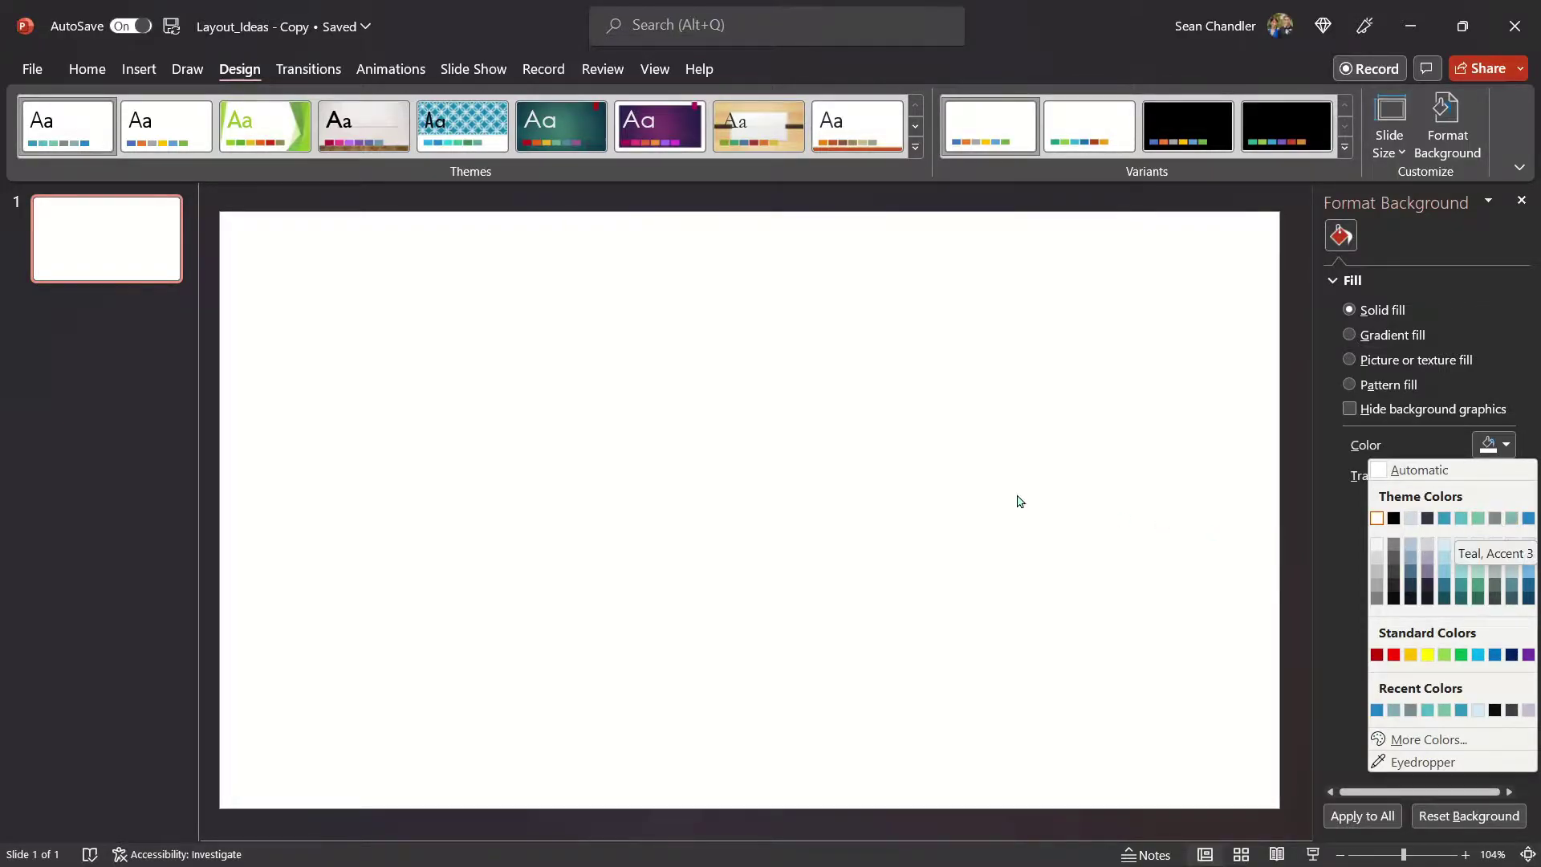
pyautogui.click(974, 436)
# Draw a full-width rectangle about 0.7 inches high and 13.33 inches wide along the slide's upper edge.
pyautogui.click(88, 69)
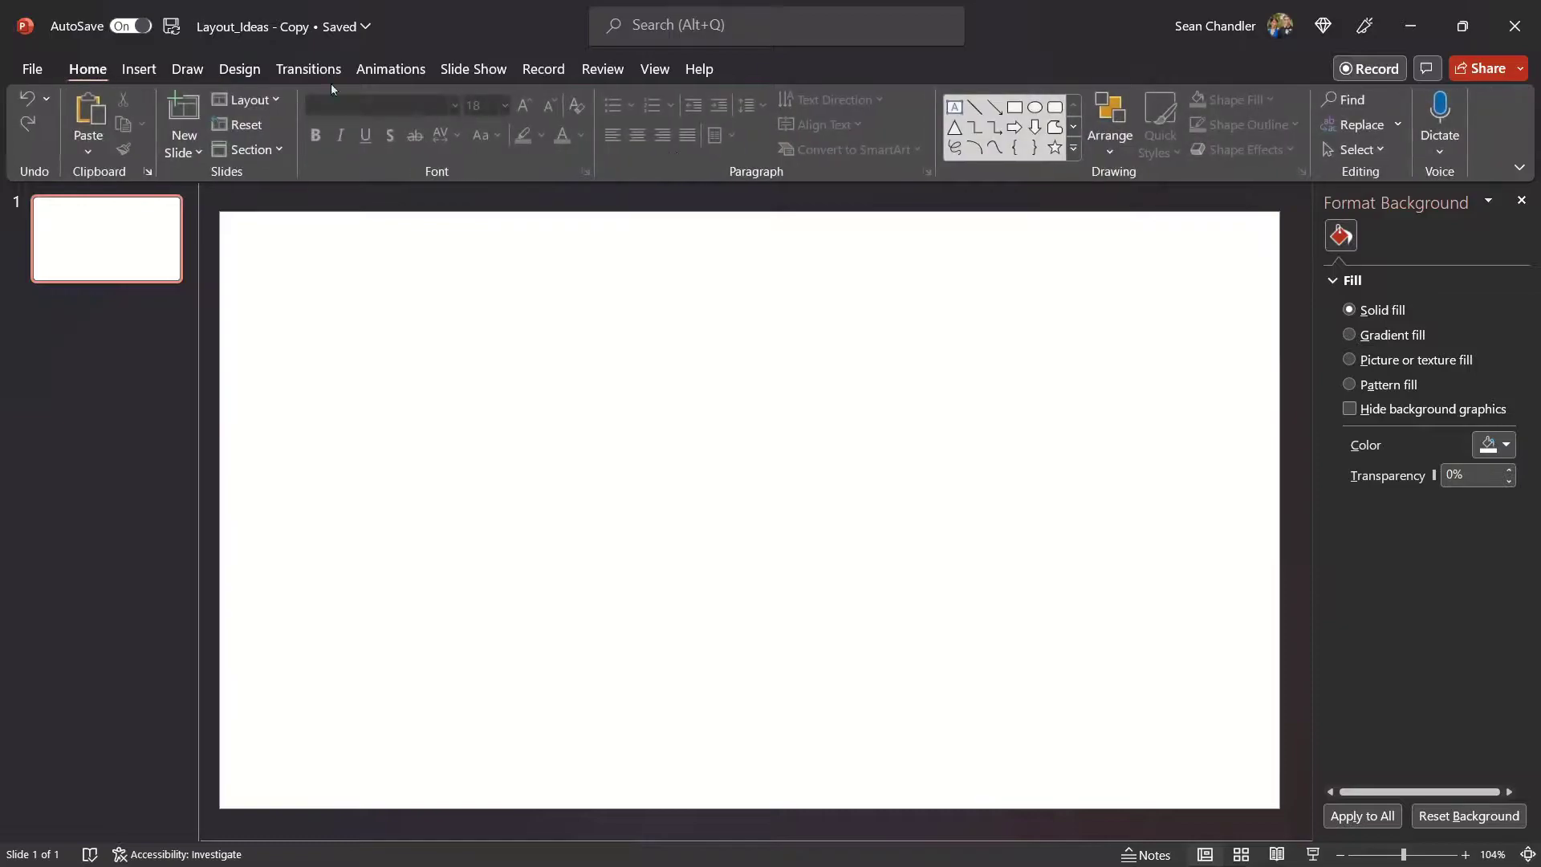
pyautogui.click(1014, 107)
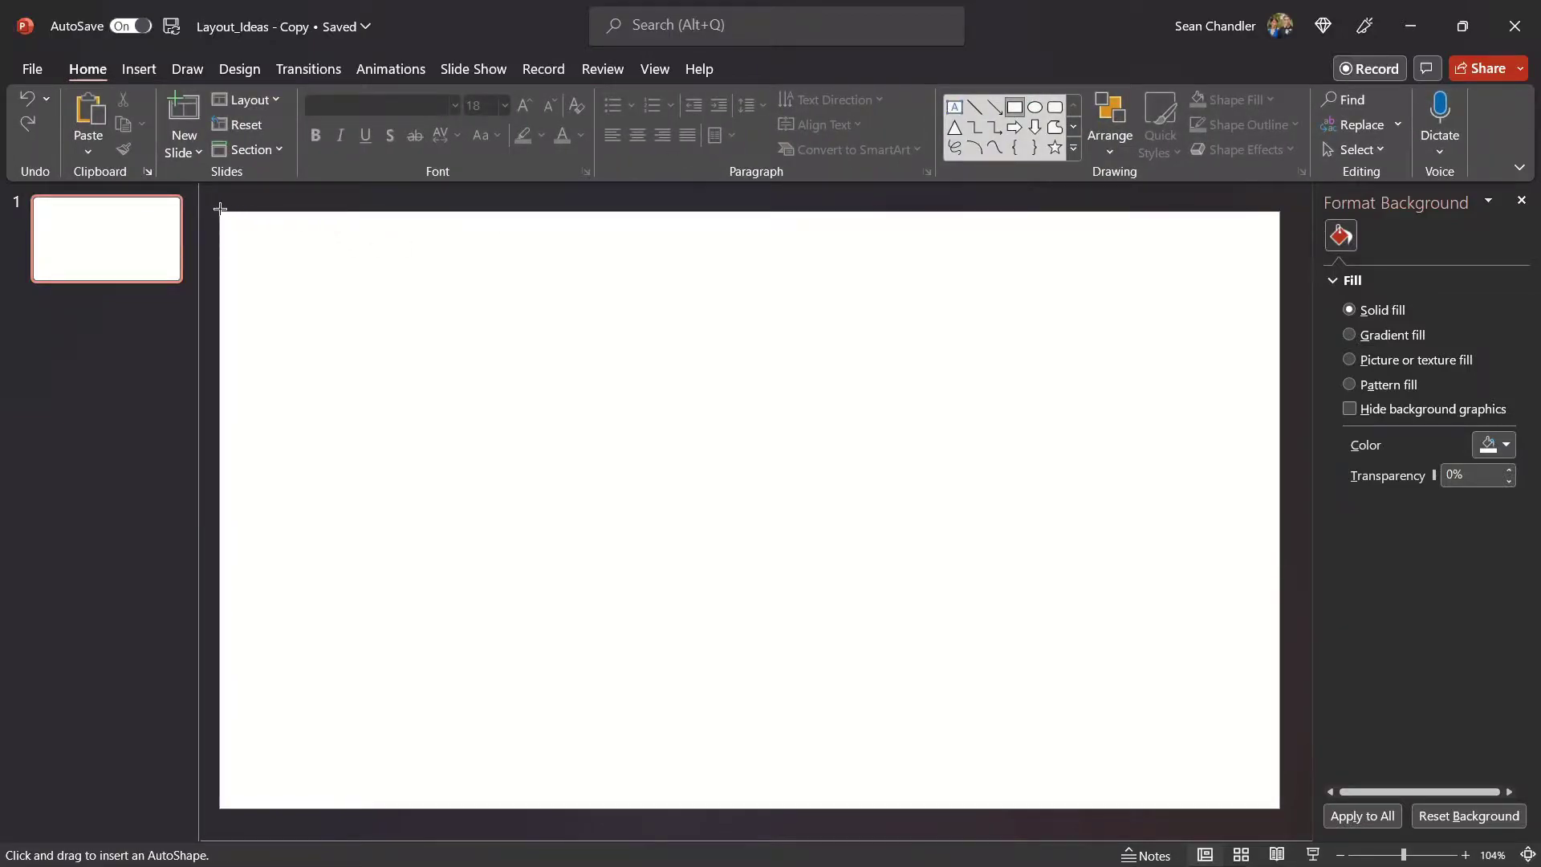
pyautogui.moveTo(219, 211); pyautogui.dragTo(1278, 277)
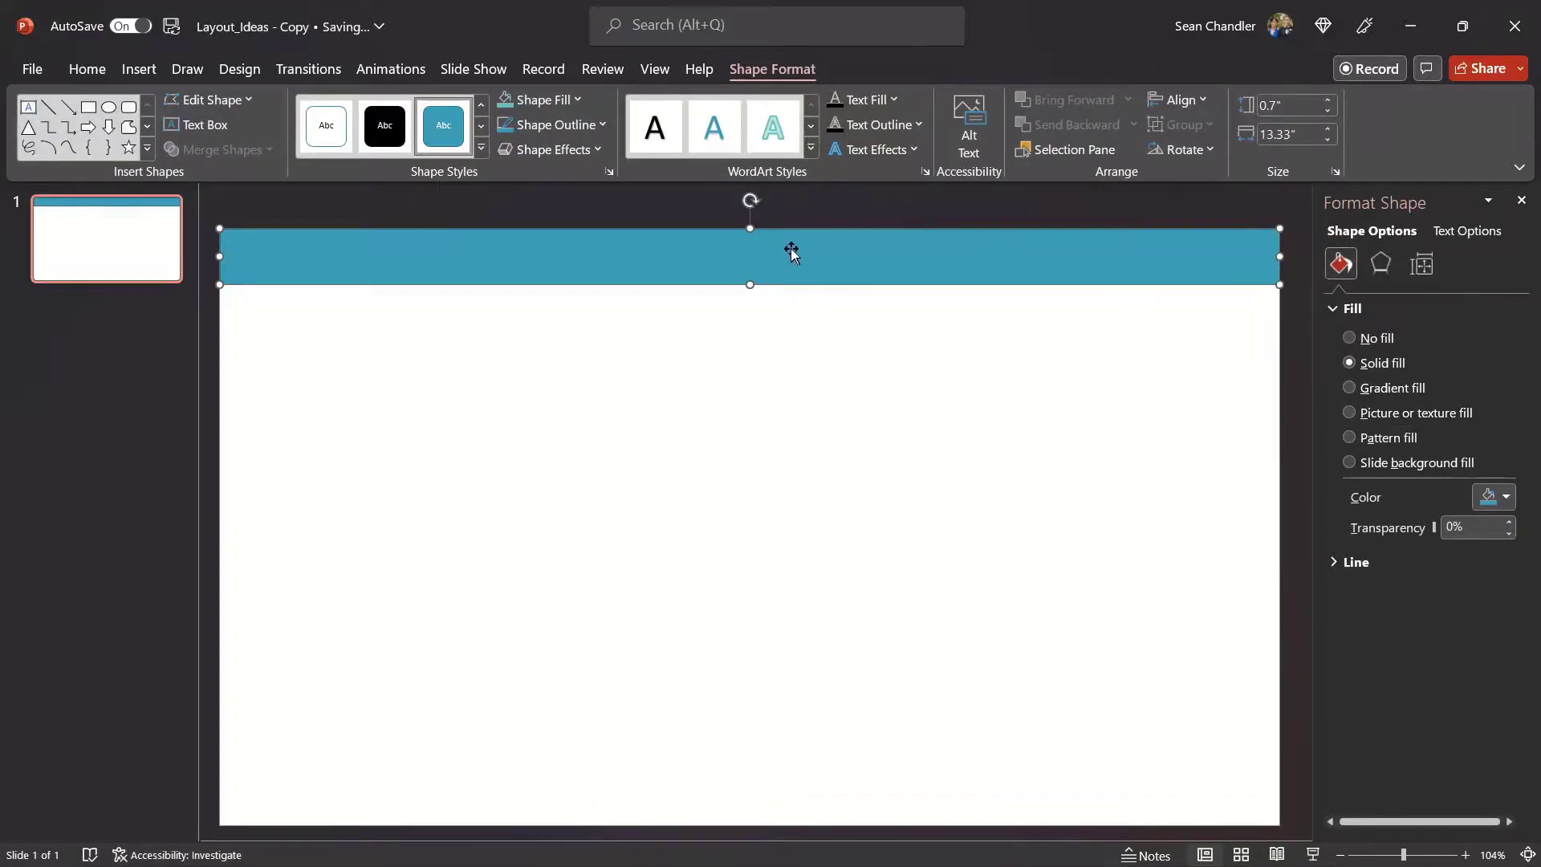
# Remove the outline from the banner rectangle.
pyautogui.click(530, 124)
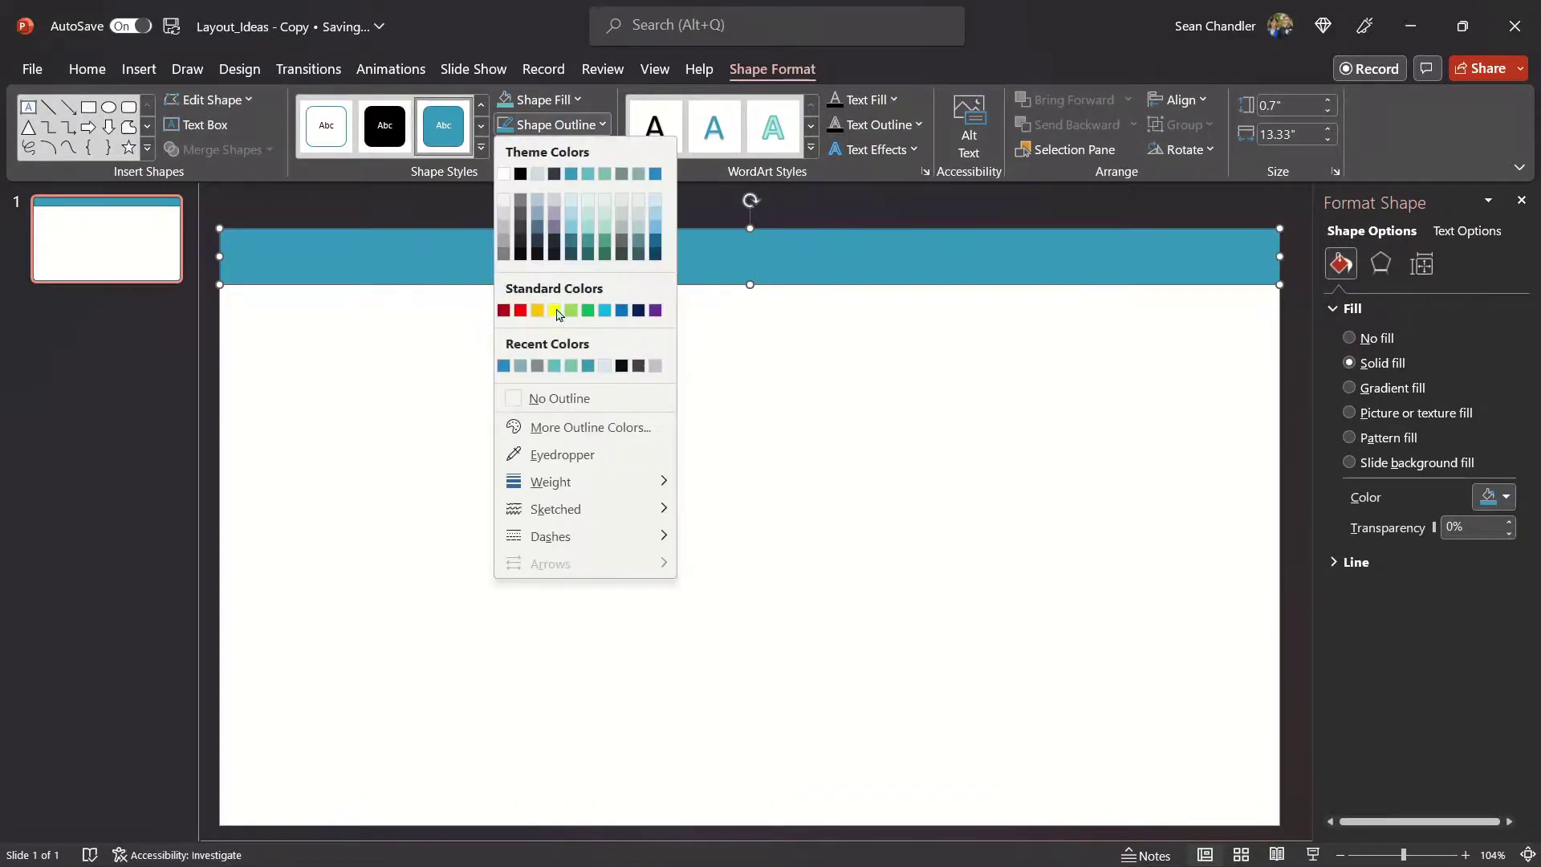
pyautogui.click(566, 399)
pyautogui.click(1055, 416)
pyautogui.moveTo(760, 231); pyautogui.dragTo(812, 241)
pyautogui.hotkey('ctrl', 'z')
pyautogui.click(457, 412)
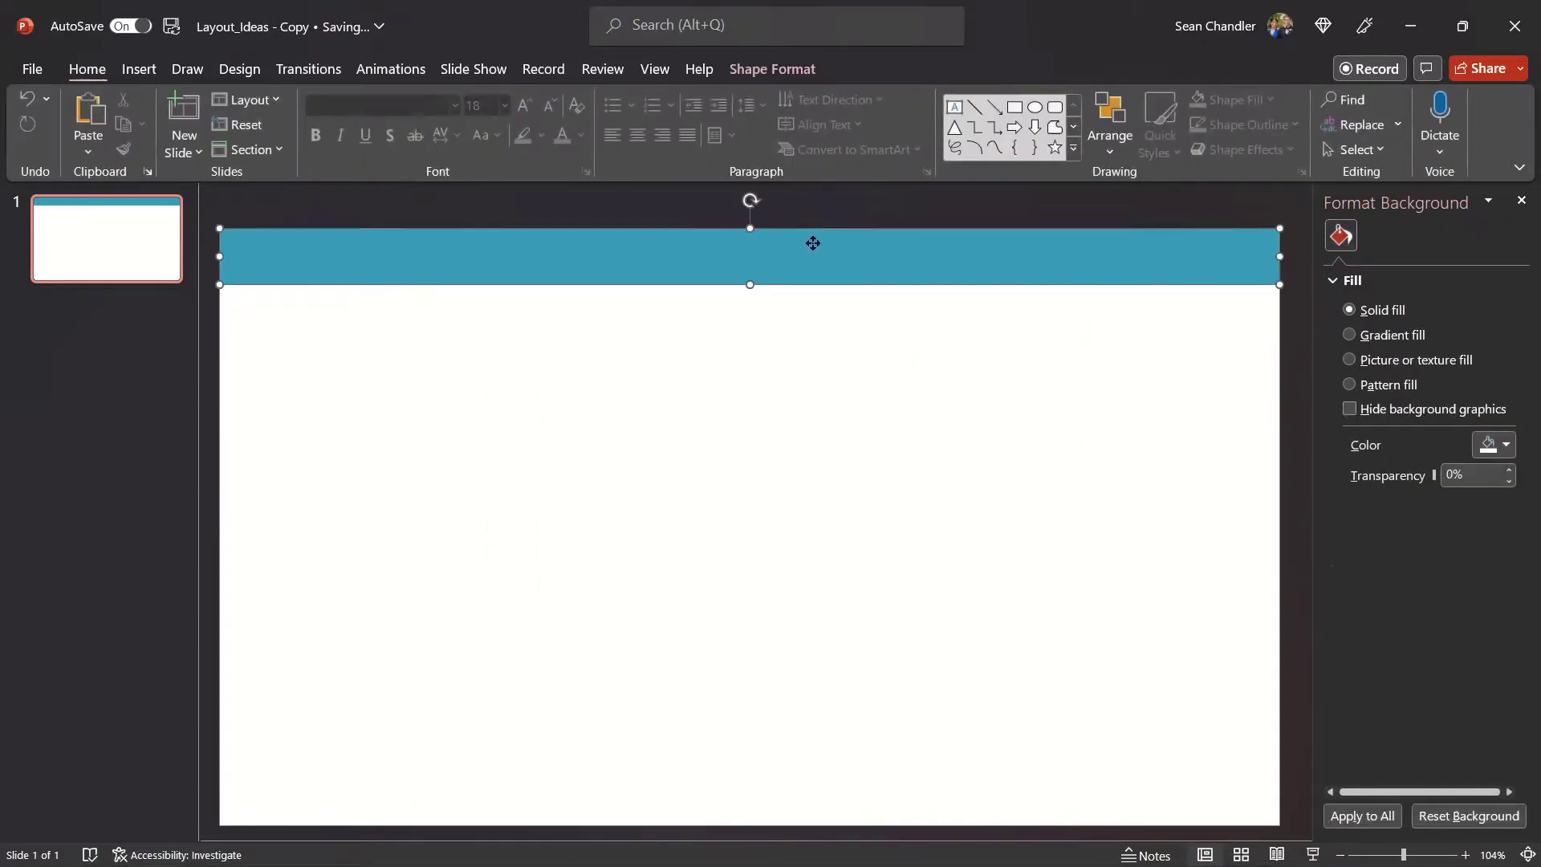
# Fill the banner rectangle with a linear gradient reduced to two stops and running diagonally at 225°.
pyautogui.click(1351, 388)
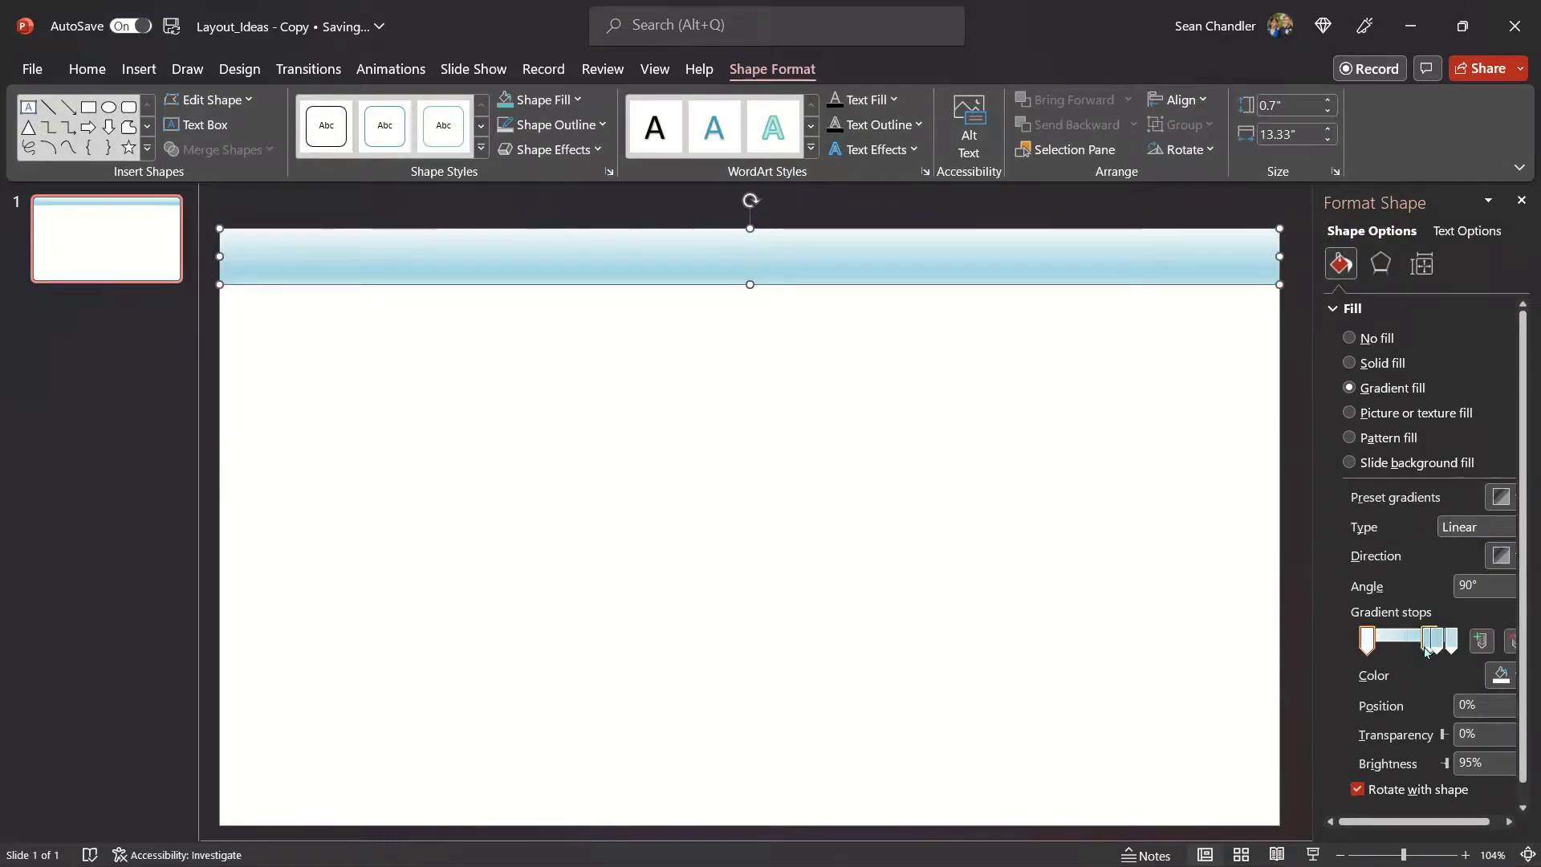
pyautogui.click(1511, 644)
pyautogui.click(1510, 645)
pyautogui.click(1362, 642)
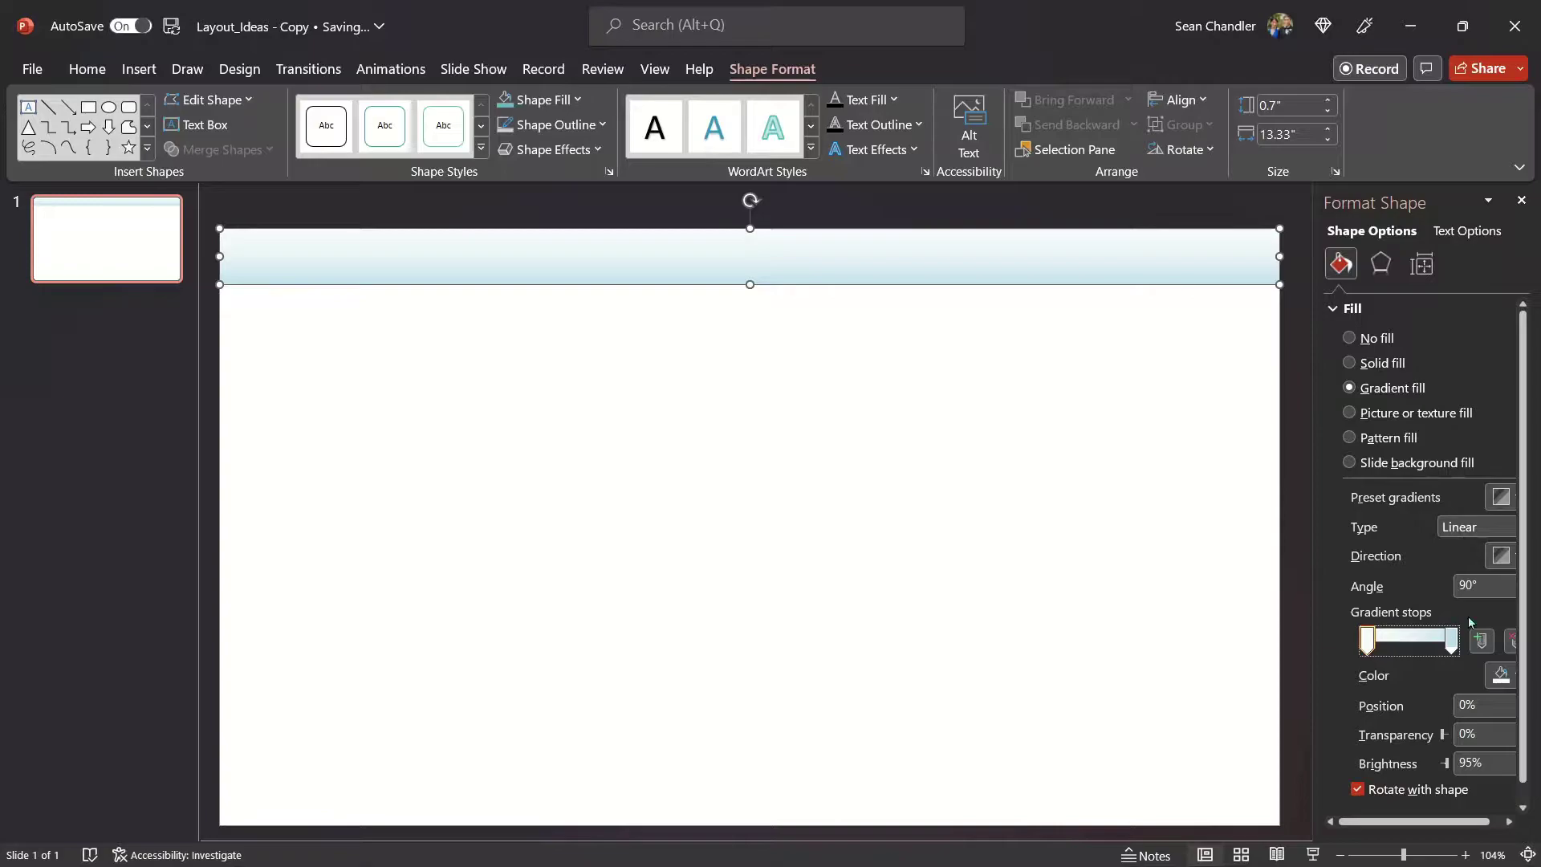
pyautogui.click(1514, 558)
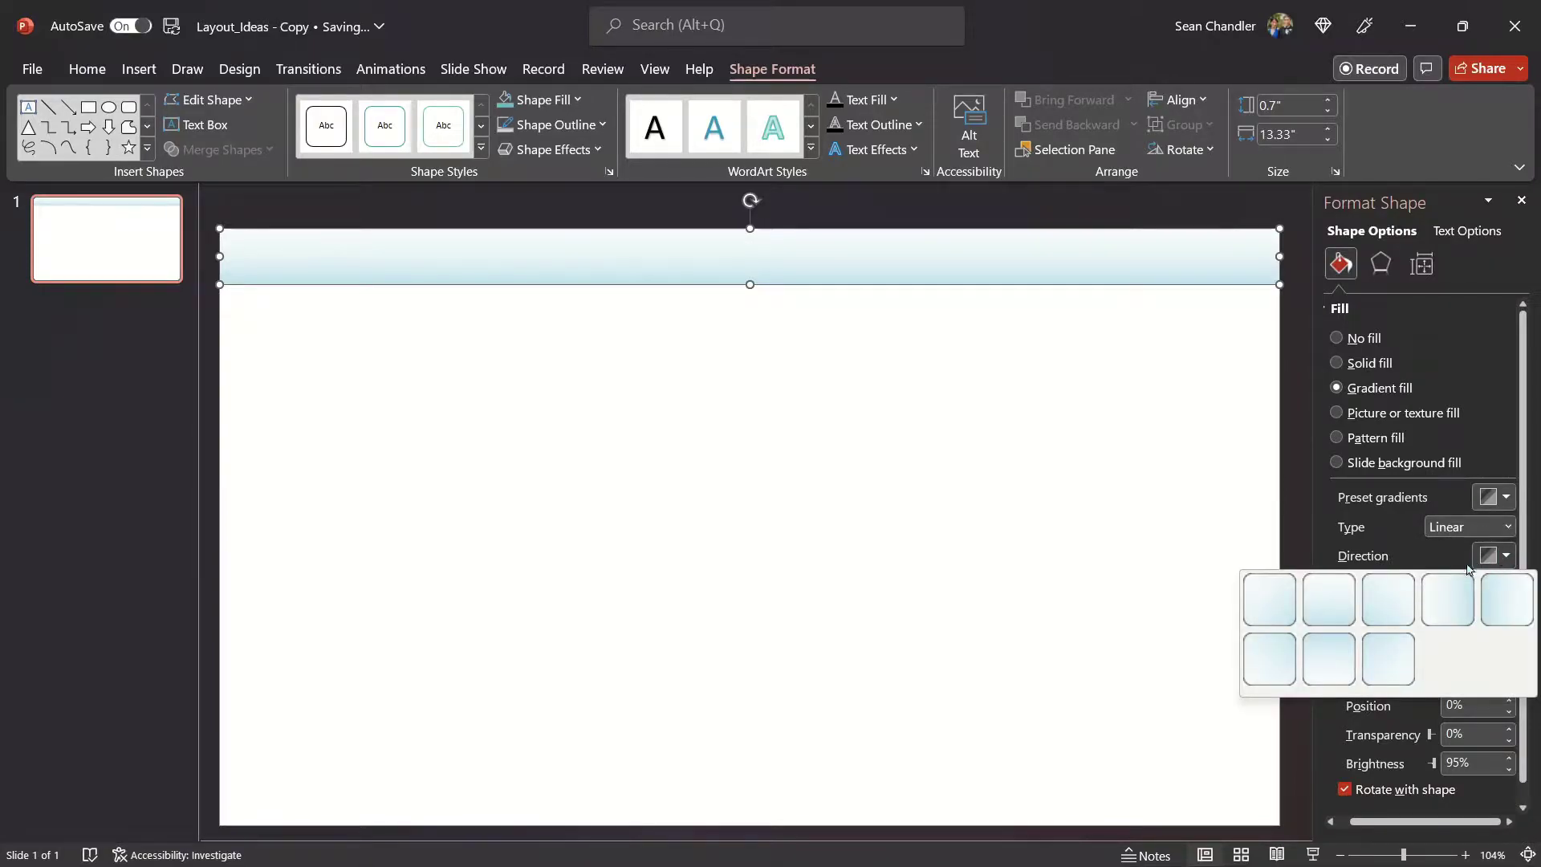
pyautogui.click(1391, 671)
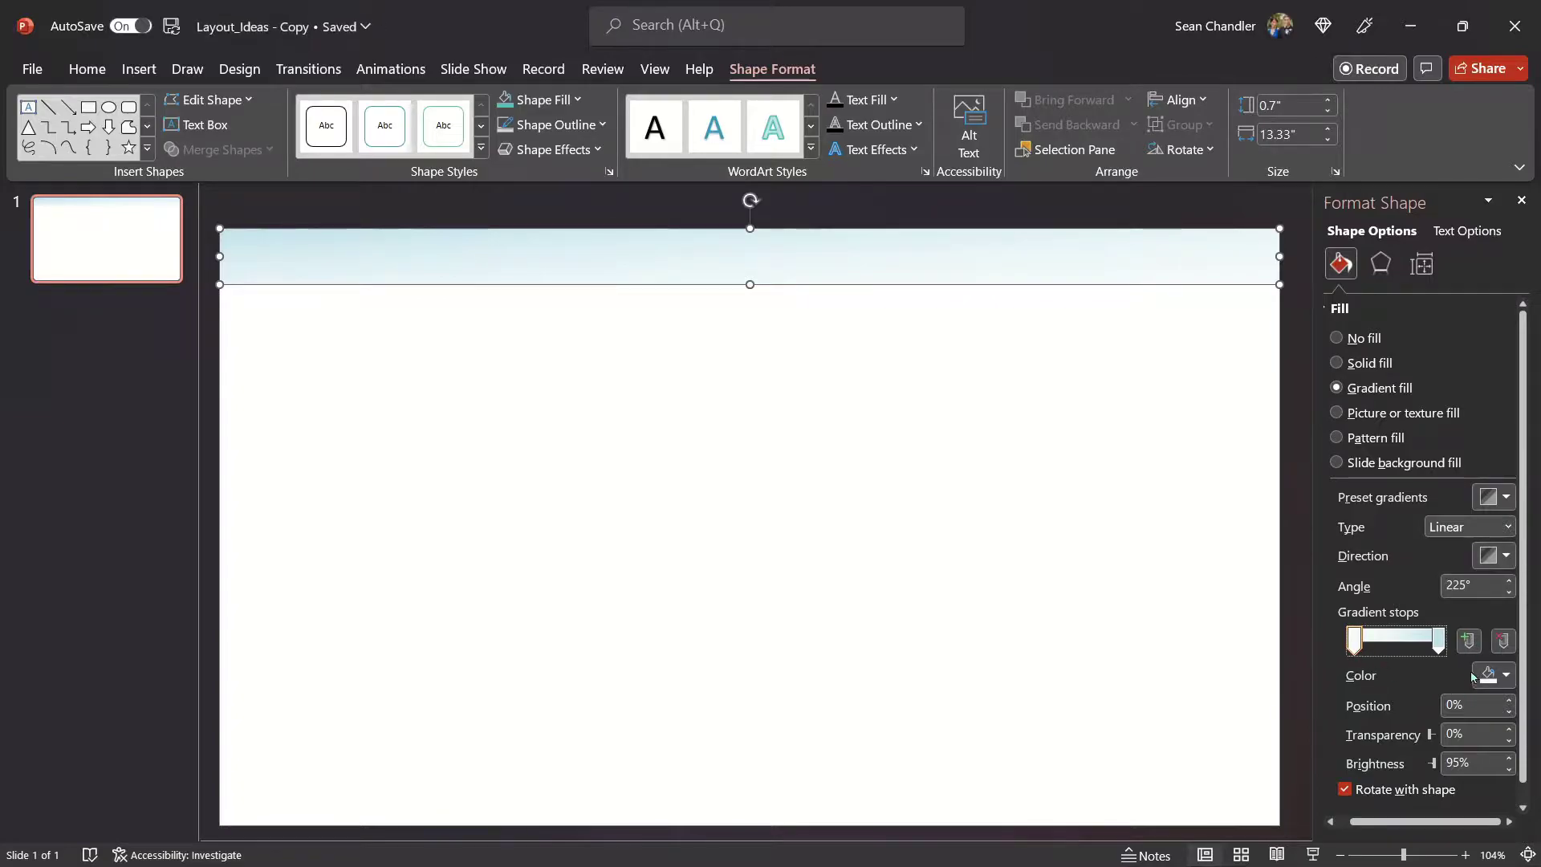
# Set the banner's first gradient stop to the last blue theme color and the gradient direction to 315°.
pyautogui.click(1505, 675)
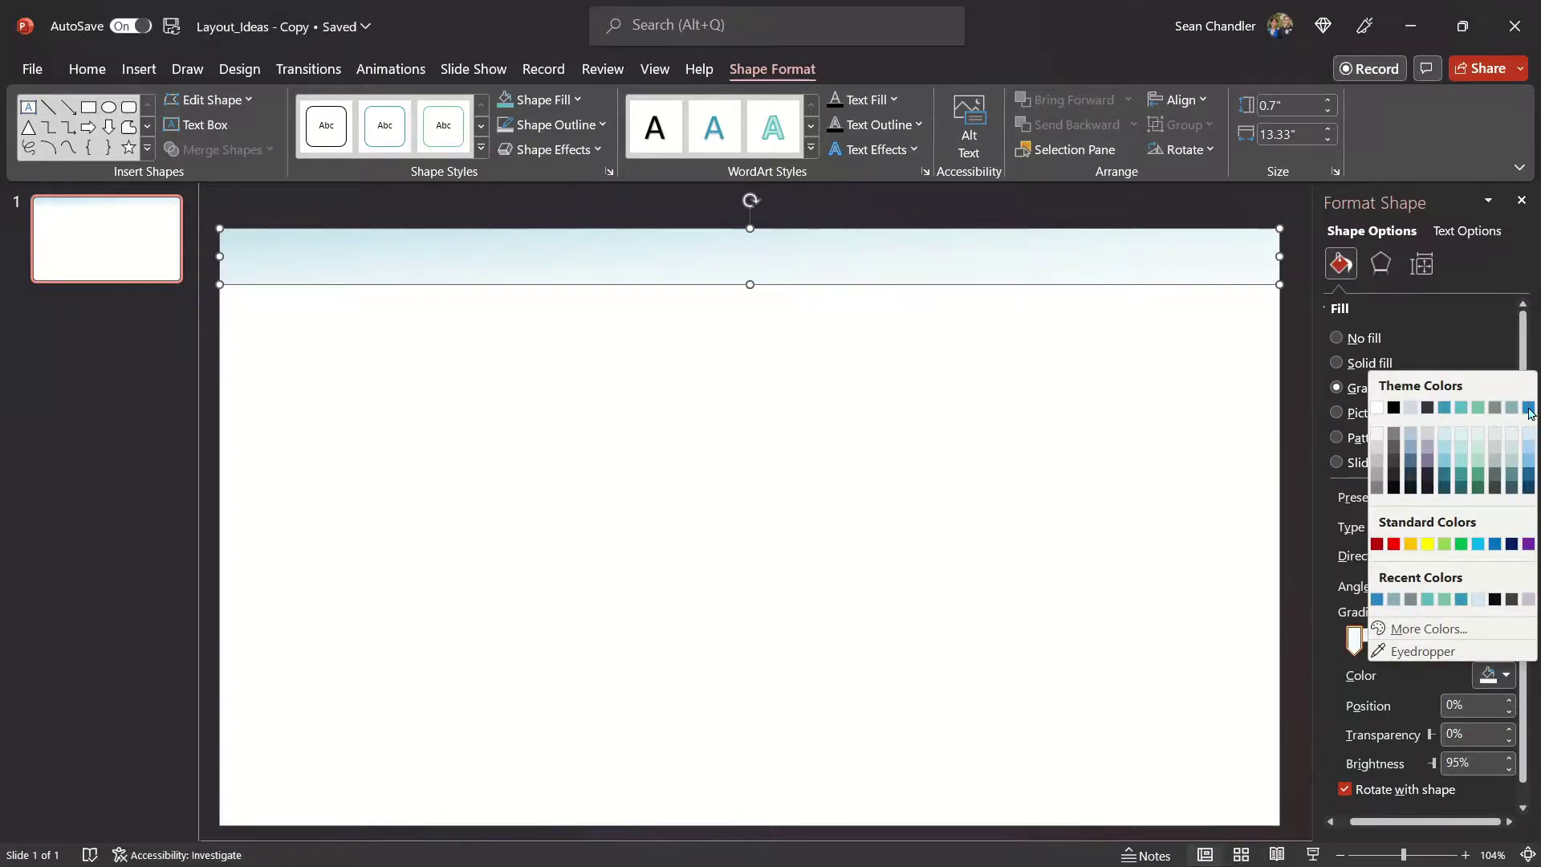
pyautogui.click(1527, 407)
pyautogui.click(1506, 556)
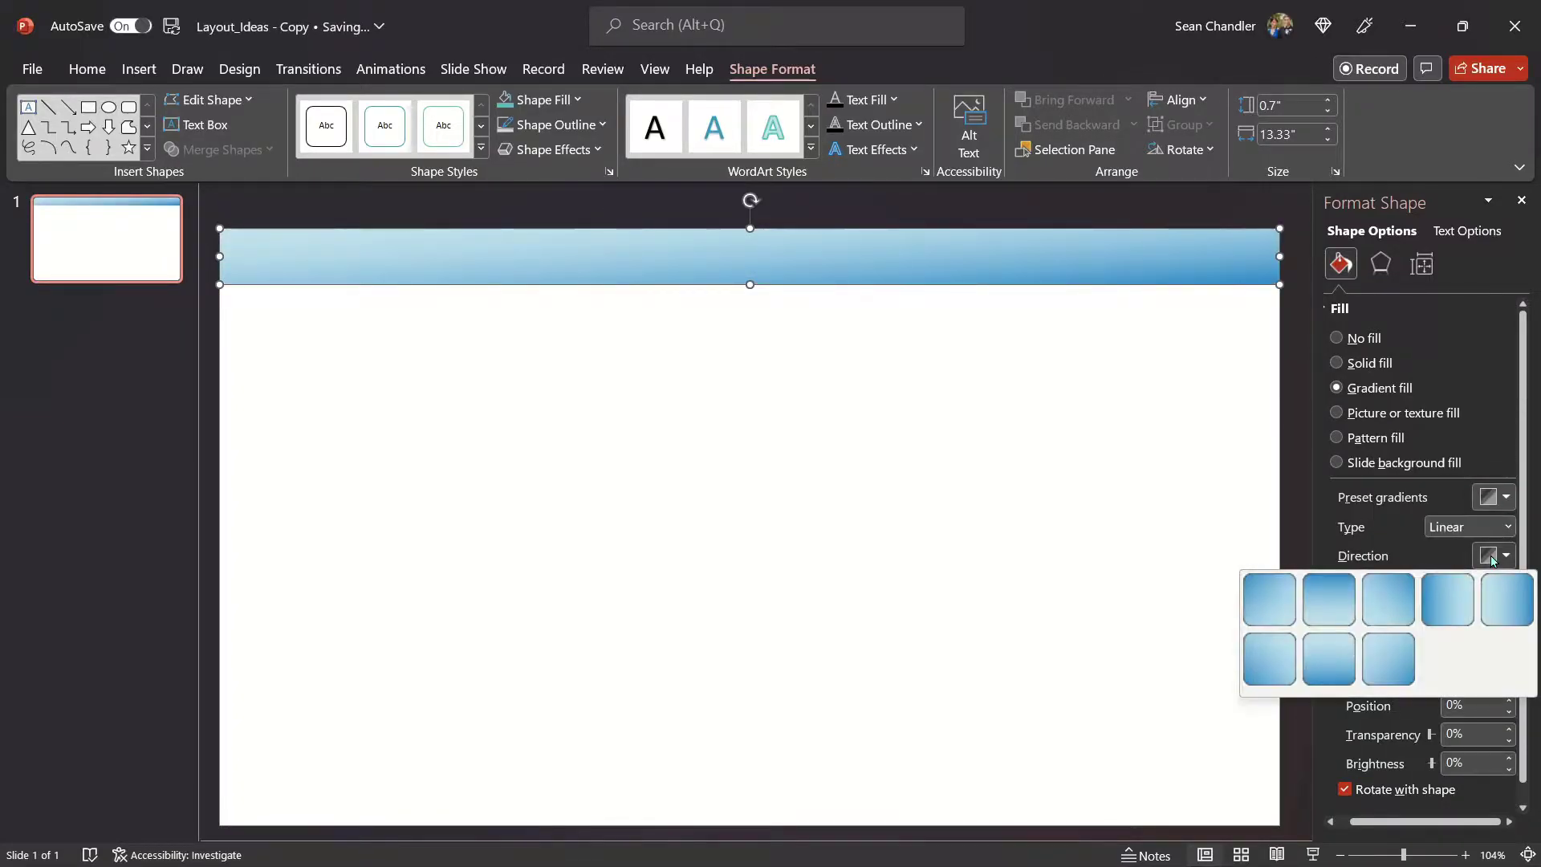
pyautogui.click(1279, 666)
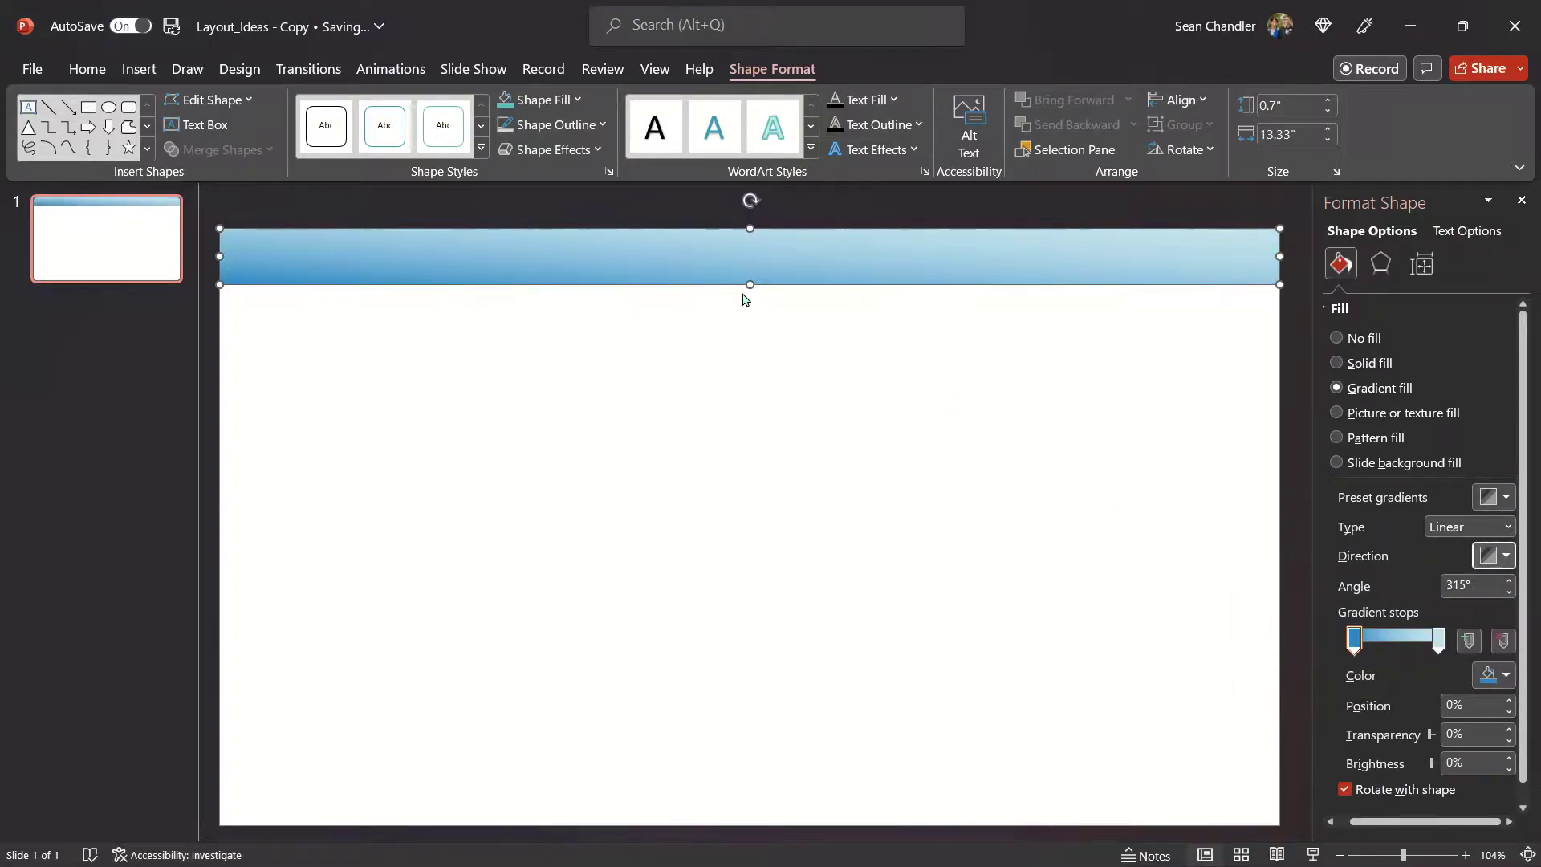
# Set the banner's end gradient stop at 100% to the theme color Teal, Accent 3.
pyautogui.click(1439, 640)
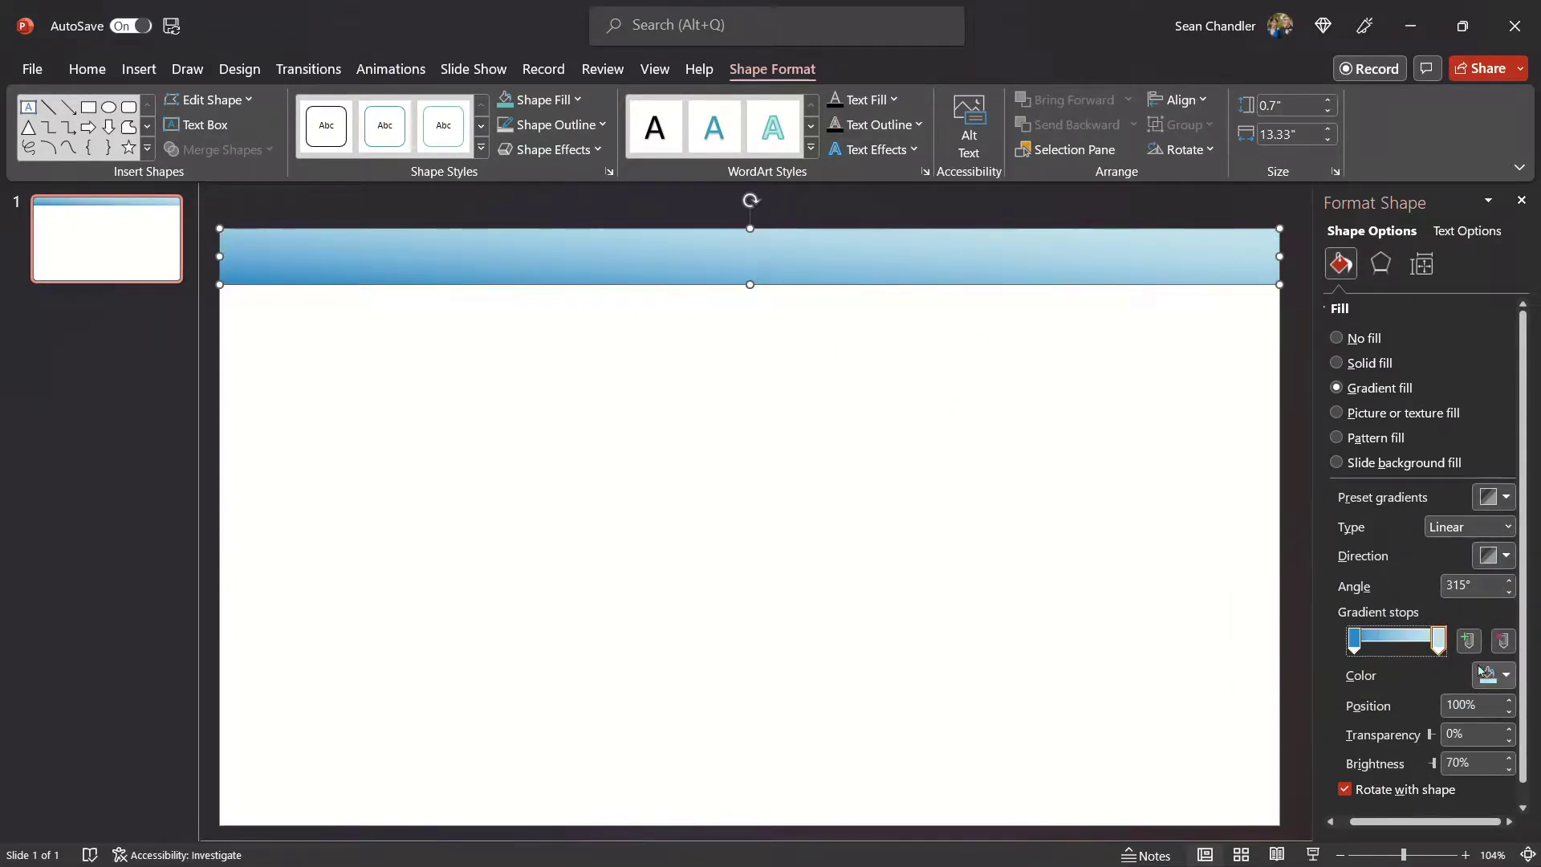
pyautogui.click(1506, 675)
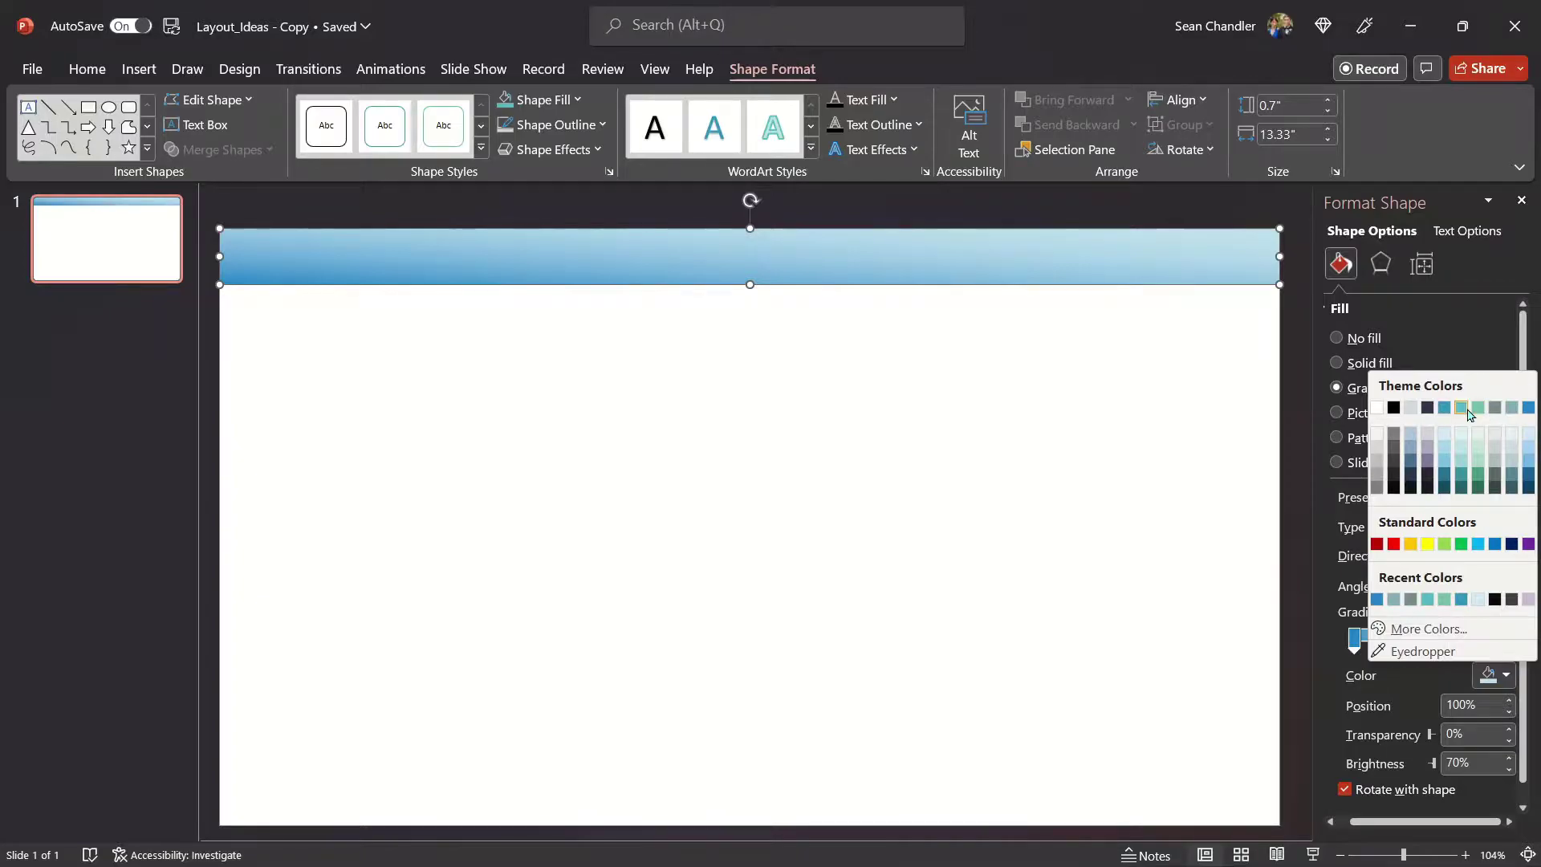
pyautogui.click(1462, 408)
pyautogui.click(1490, 675)
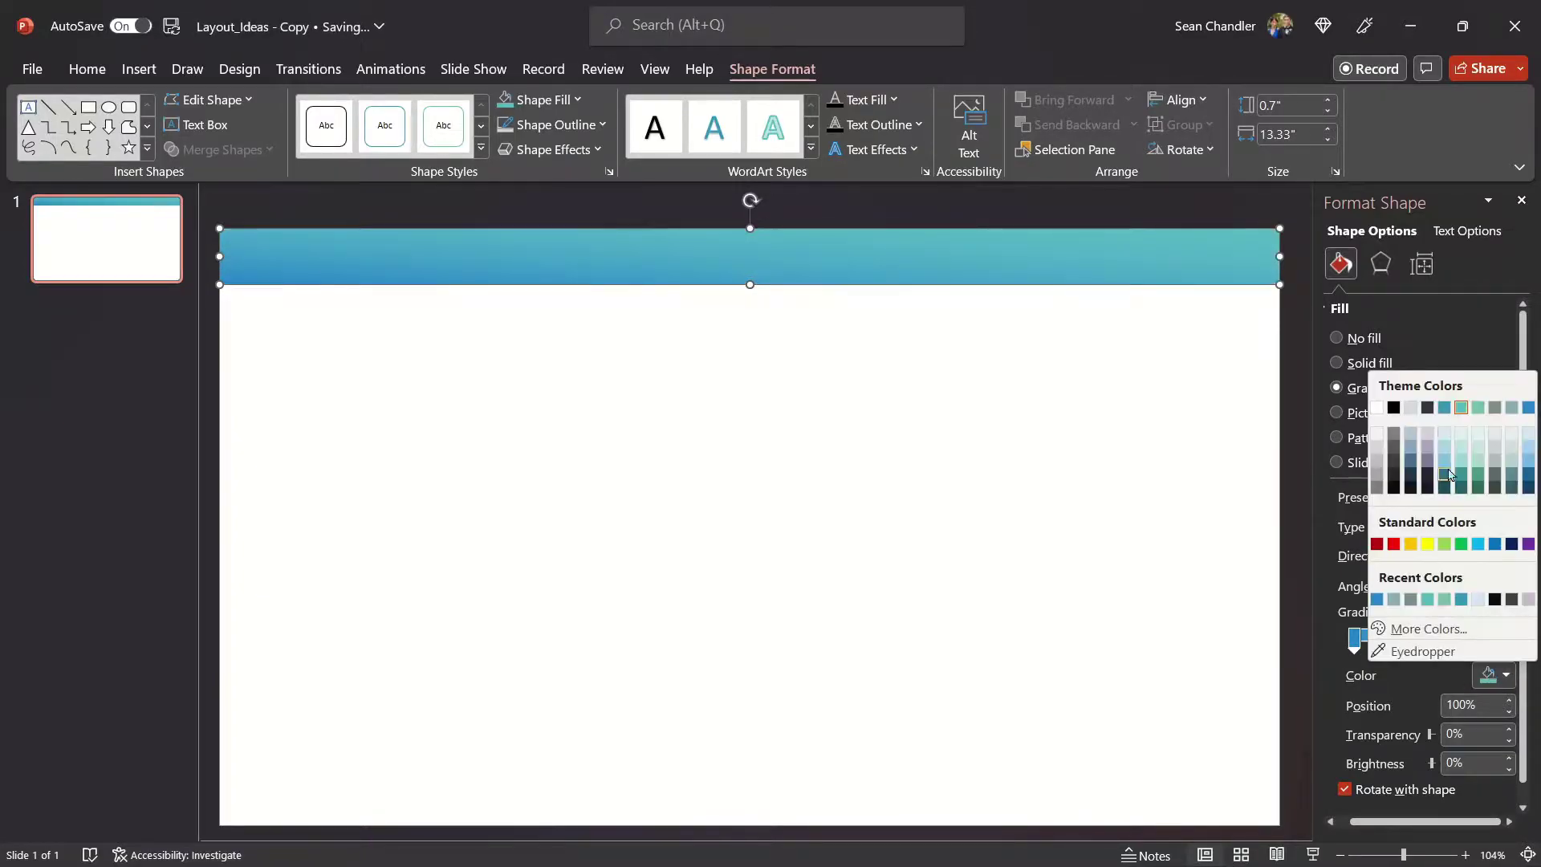
pyautogui.click(1479, 410)
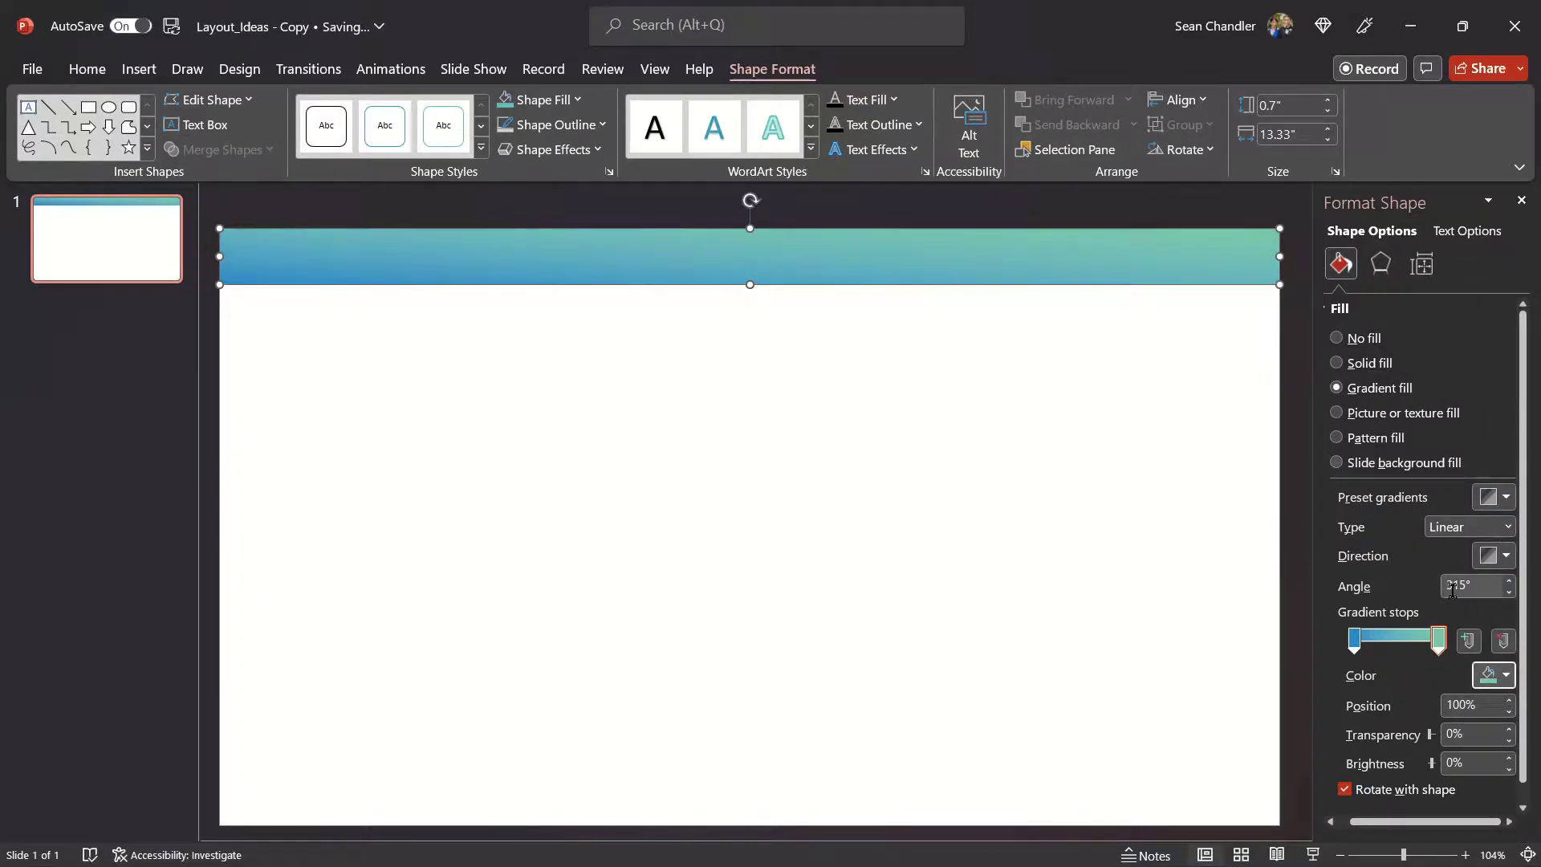
# Make the banner's gradient run horizontally at 0°, with blue at the start and teal at the end.
pyautogui.click(1496, 556)
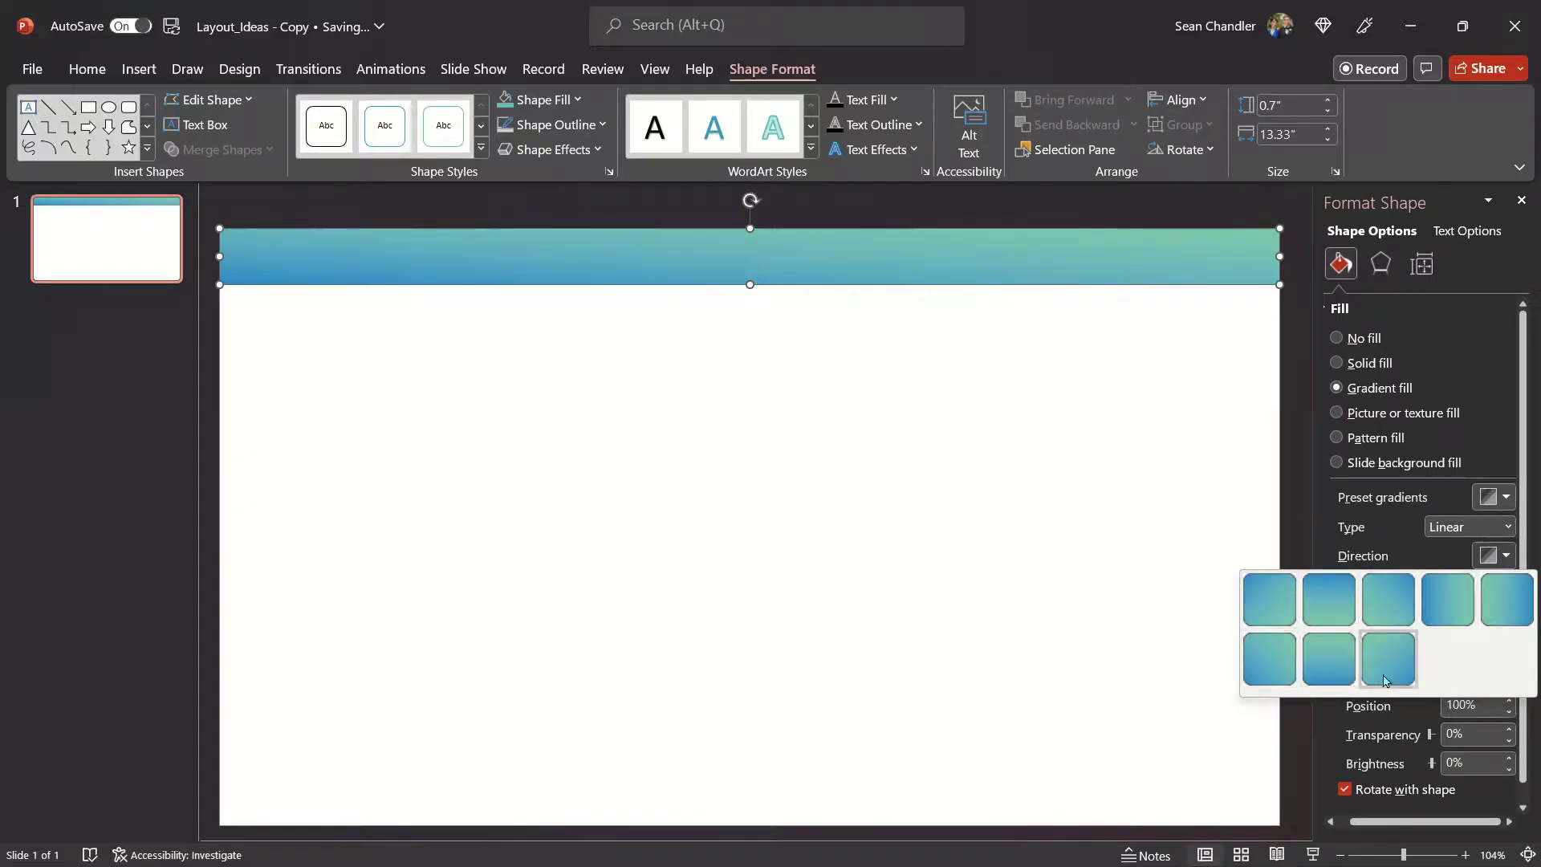
pyautogui.click(1443, 611)
pyautogui.click(1052, 474)
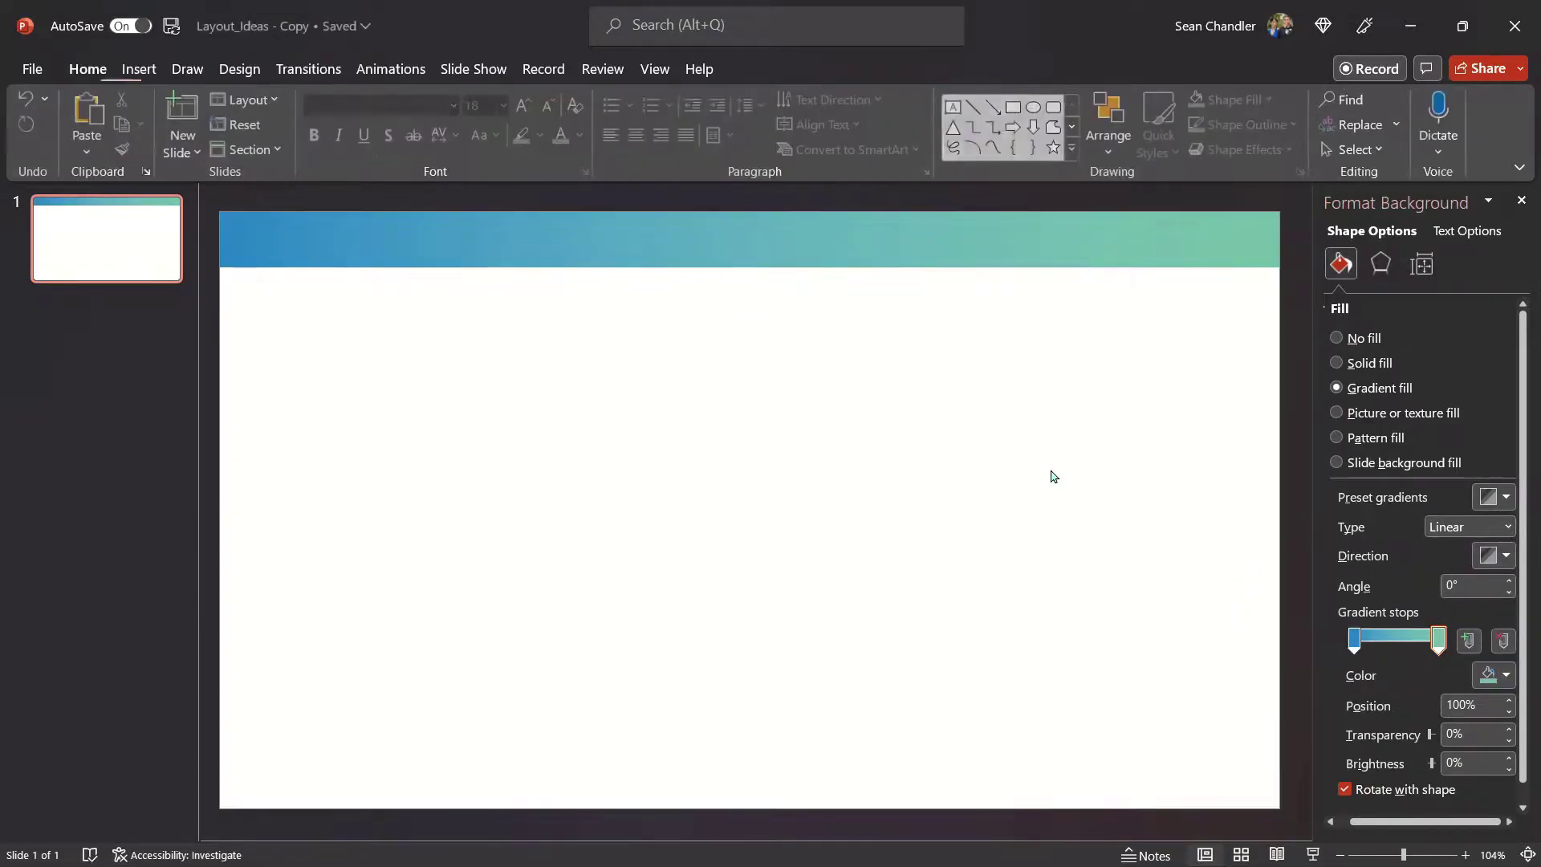
pyautogui.click(578, 255)
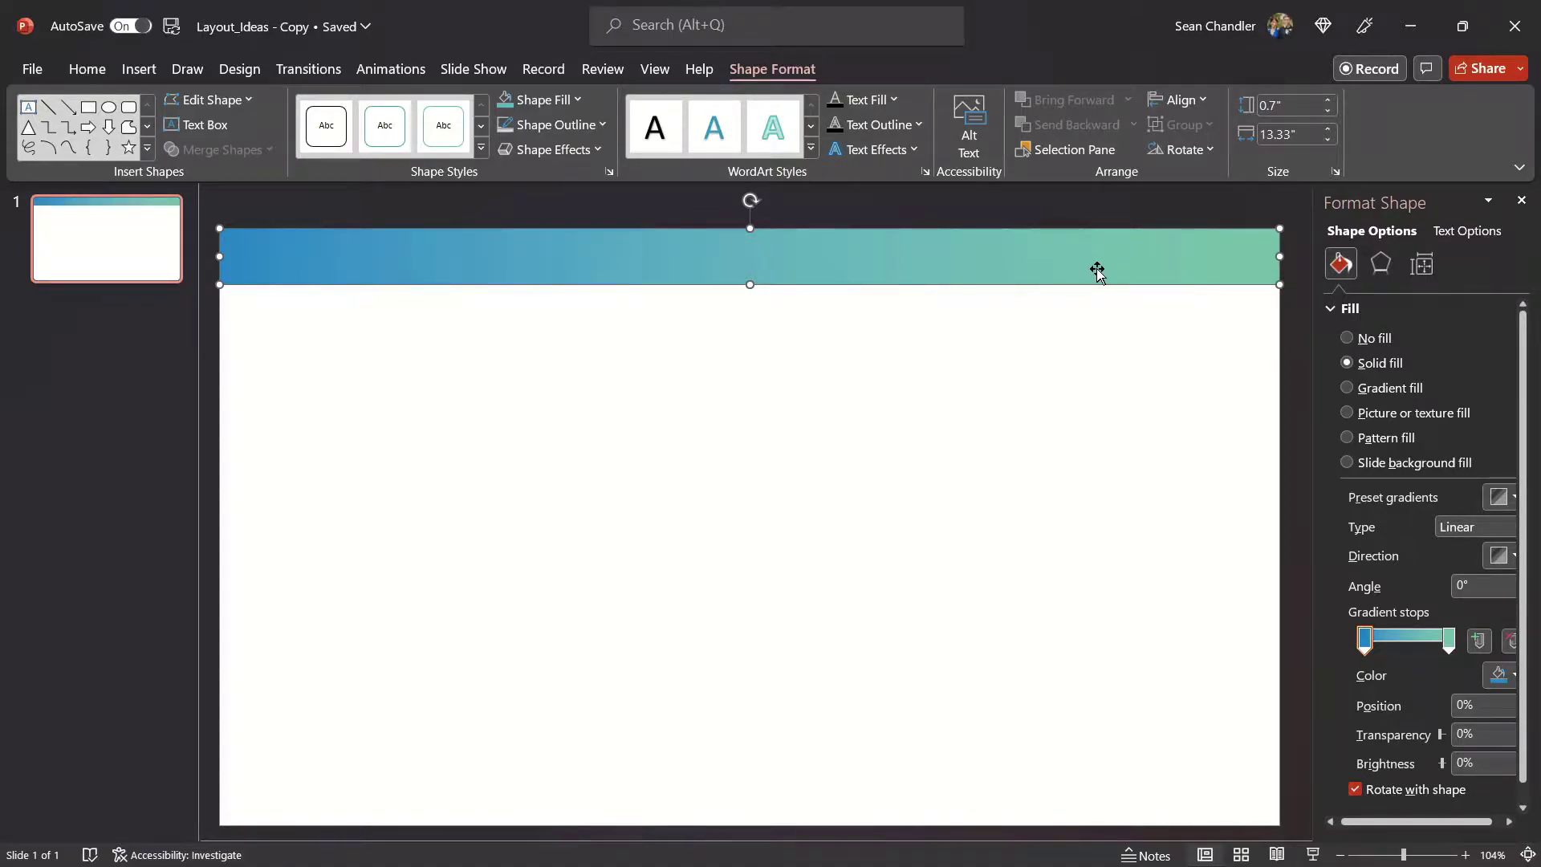
# Paste a copy of the banner and shrink it to a 0.09" high full-width strip along the banner's lower edge.
pyautogui.hotkey('ctrl', 'v')
pyautogui.moveTo(864, 257); pyautogui.dragTo(858, 308)
pyautogui.moveTo(750, 323); pyautogui.dragTo(752, 274)
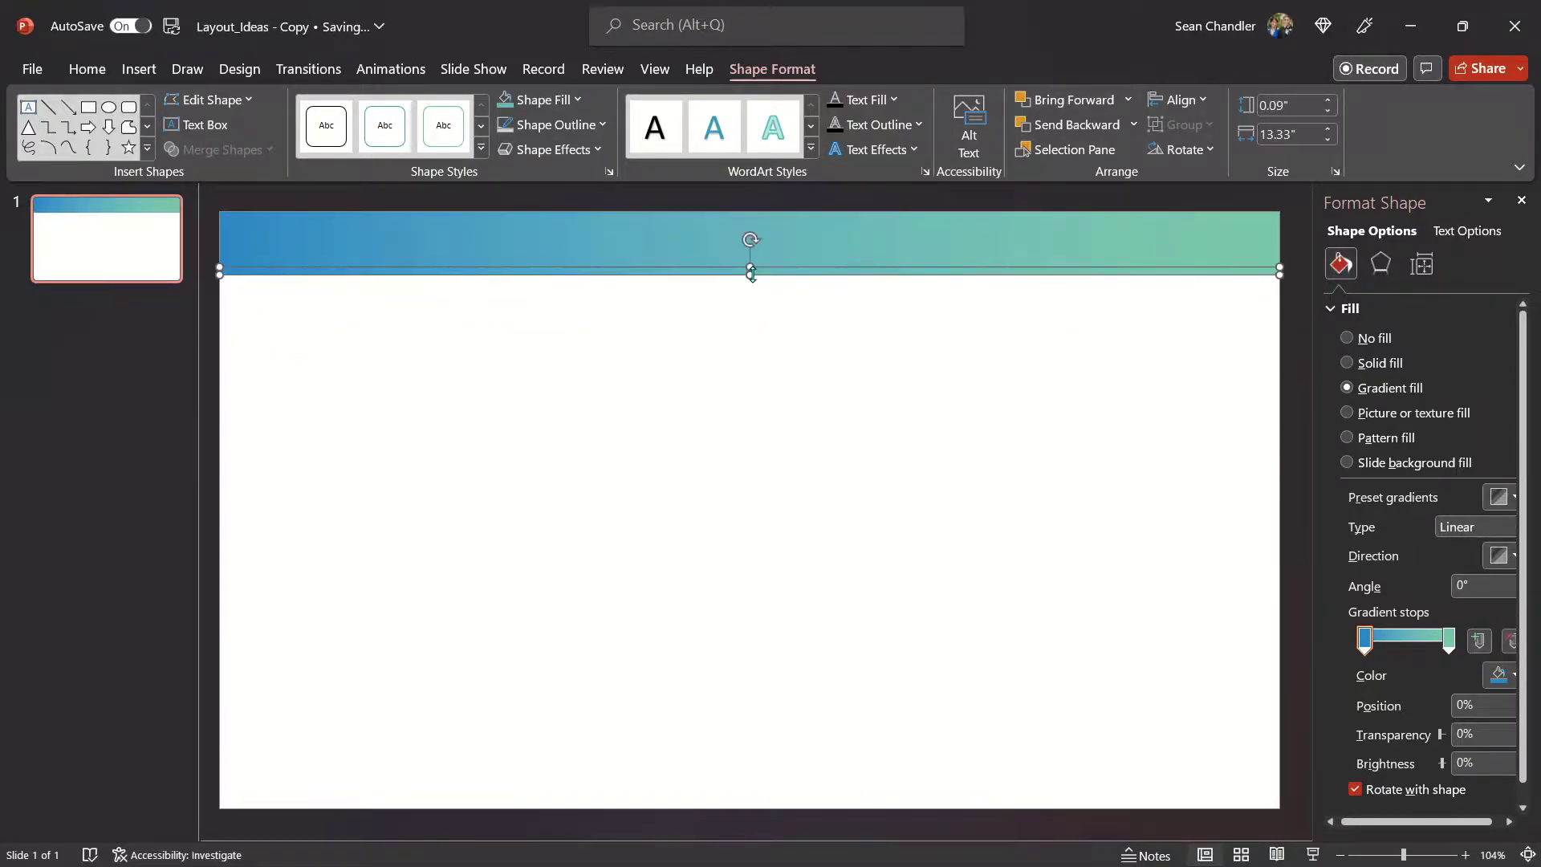
# Reverse the thin strip's linear gradient so it runs at 180°.
pyautogui.click(1504, 559)
pyautogui.click(1504, 560)
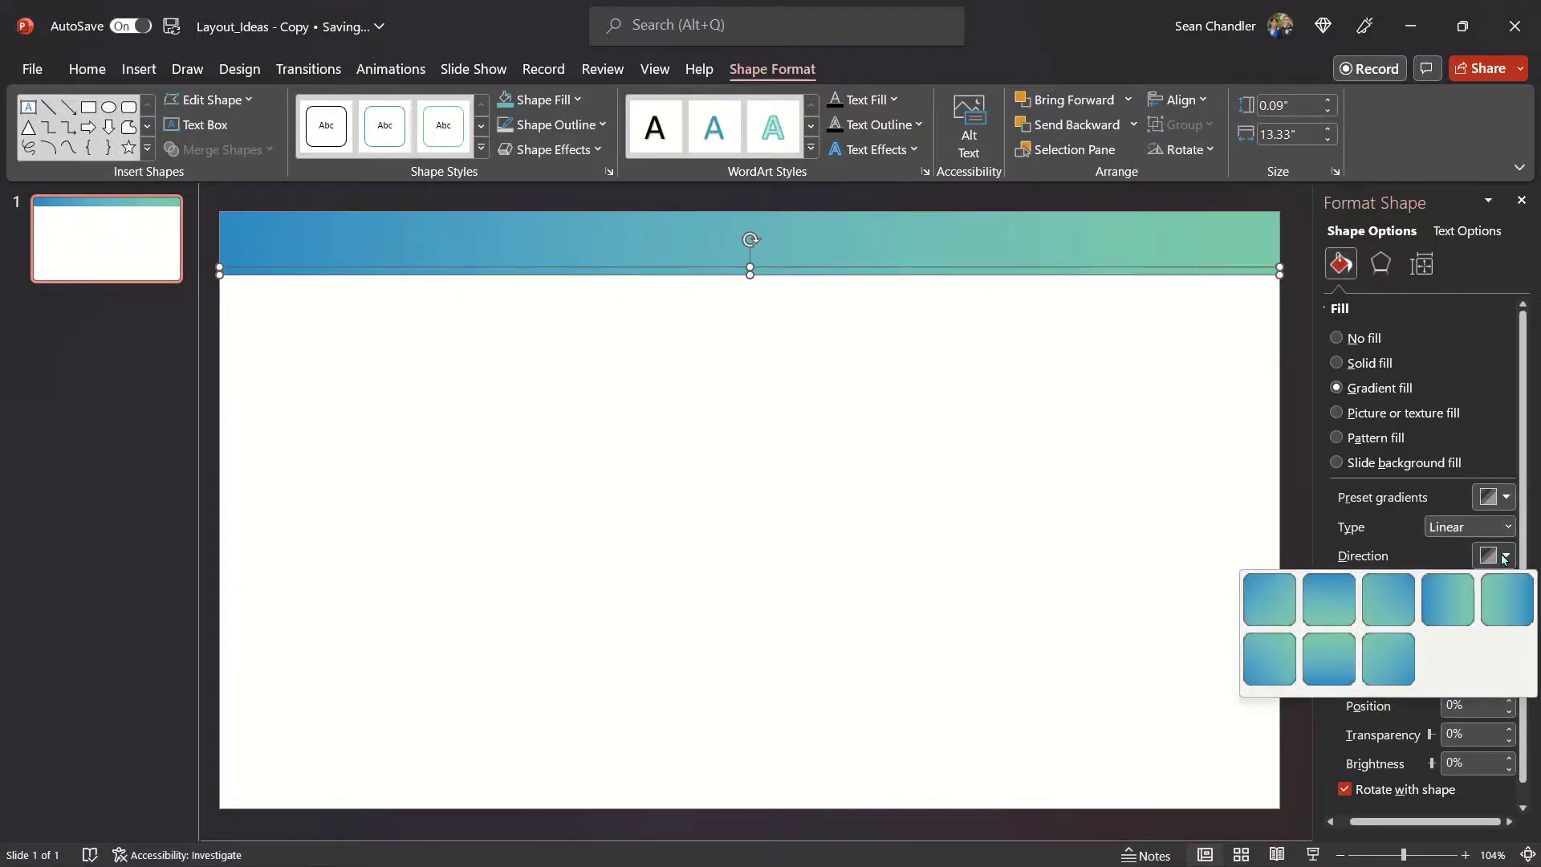
pyautogui.click(1510, 612)
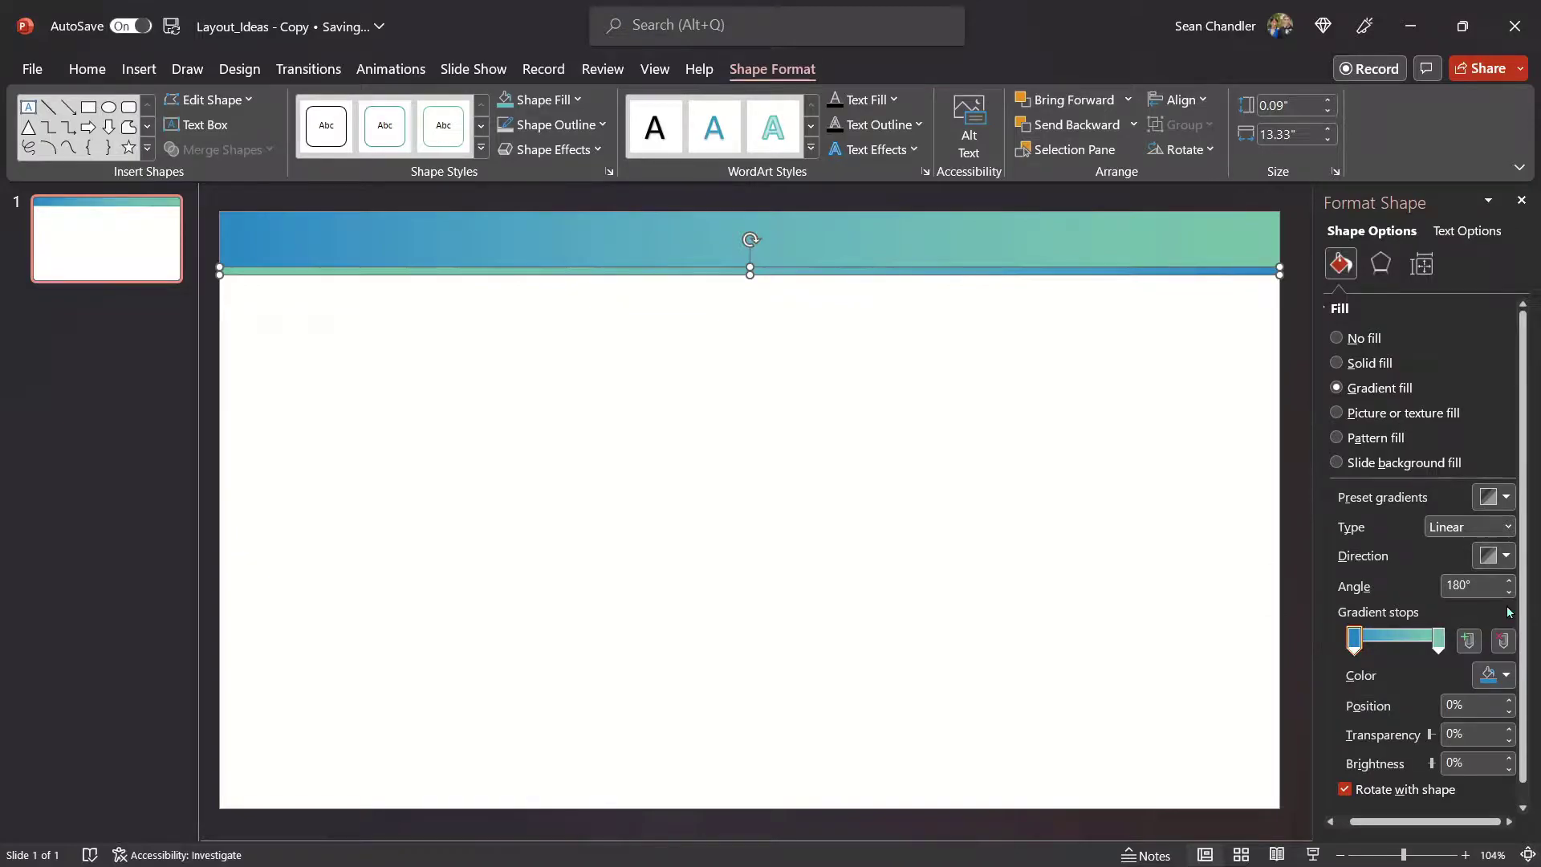
# Recolor the strip's 100% gradient stop to the lightest green accent tint and its 0% stop to a light tint of the last blue theme color.
pyautogui.click(1439, 640)
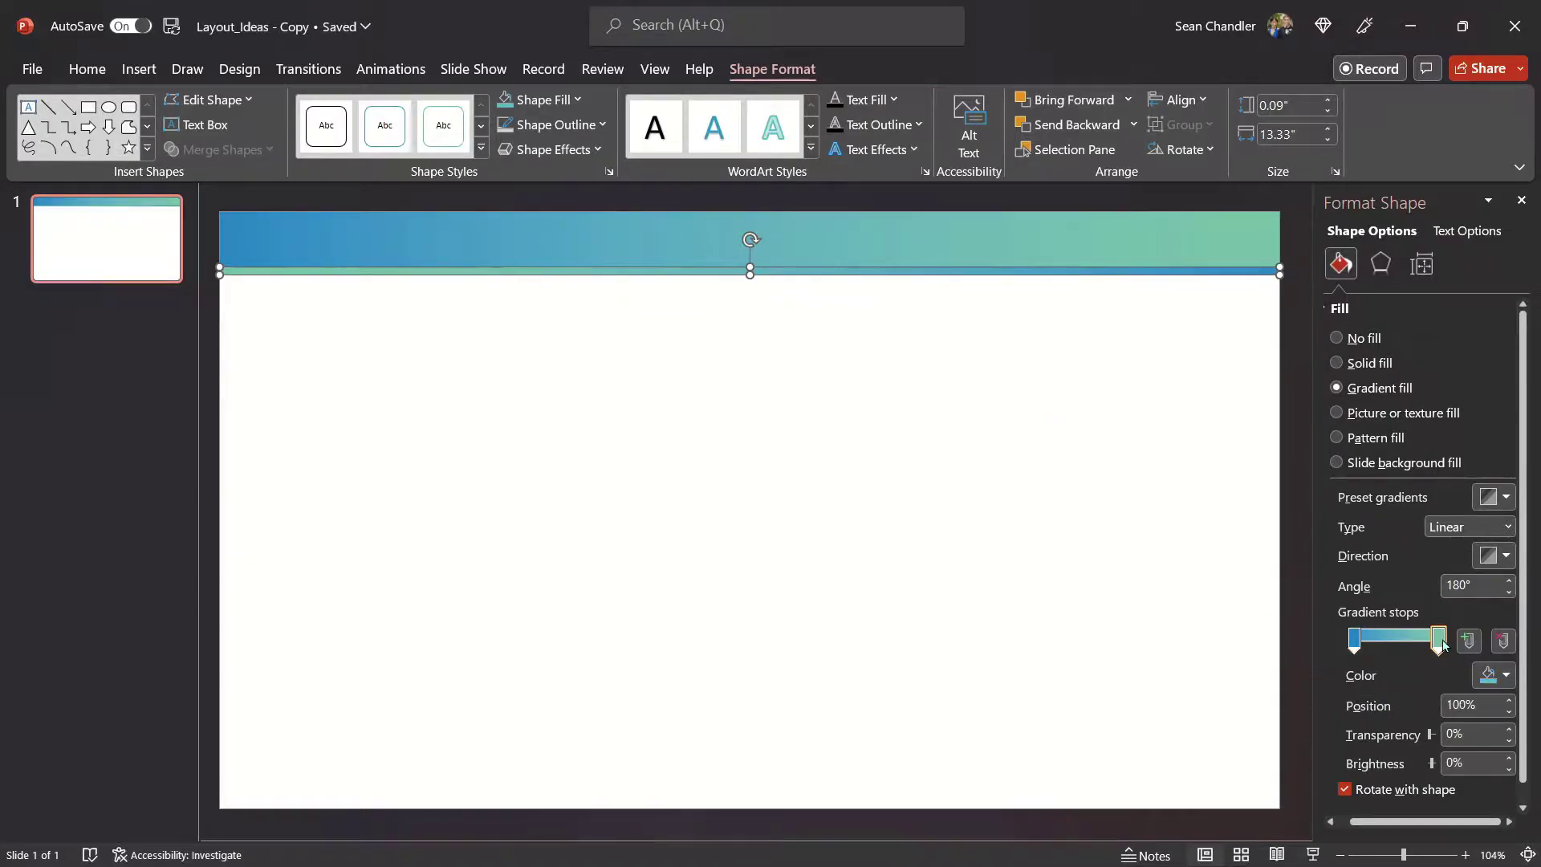
pyautogui.click(1496, 679)
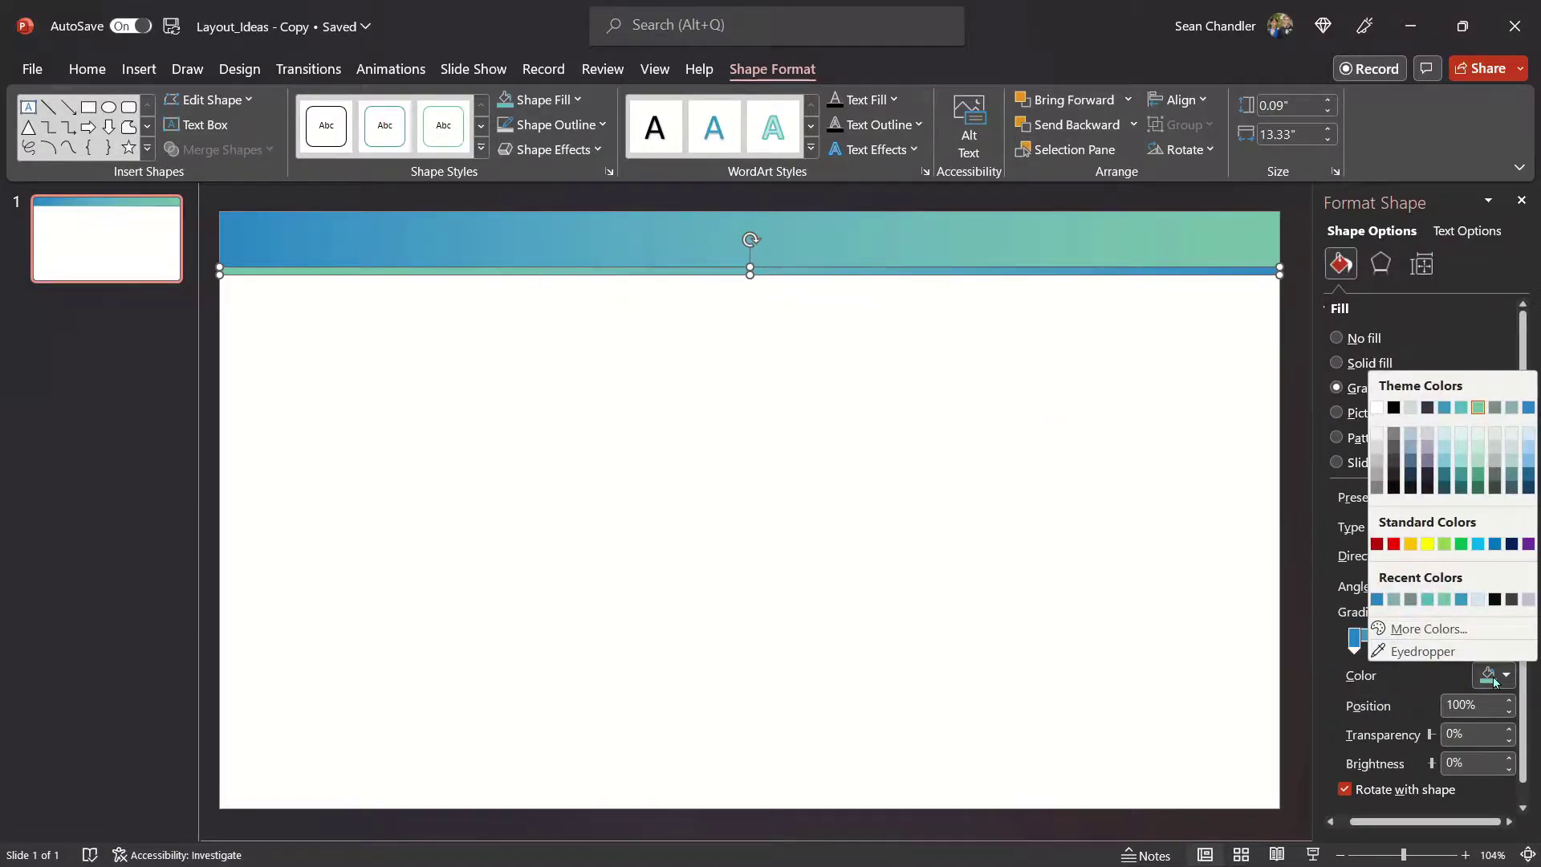
pyautogui.click(1480, 436)
pyautogui.click(1355, 640)
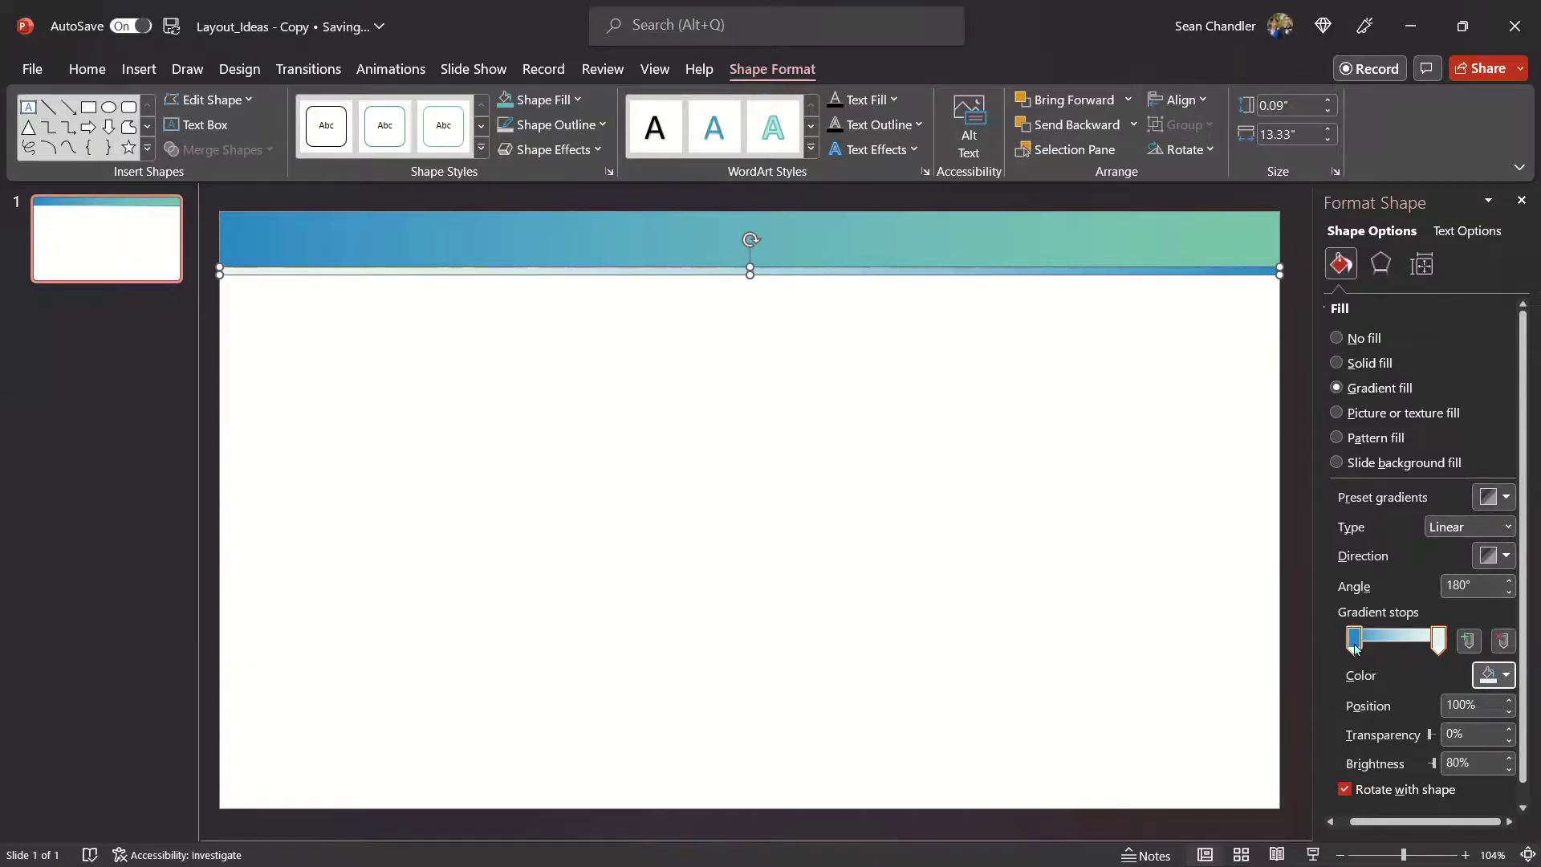
pyautogui.click(1495, 675)
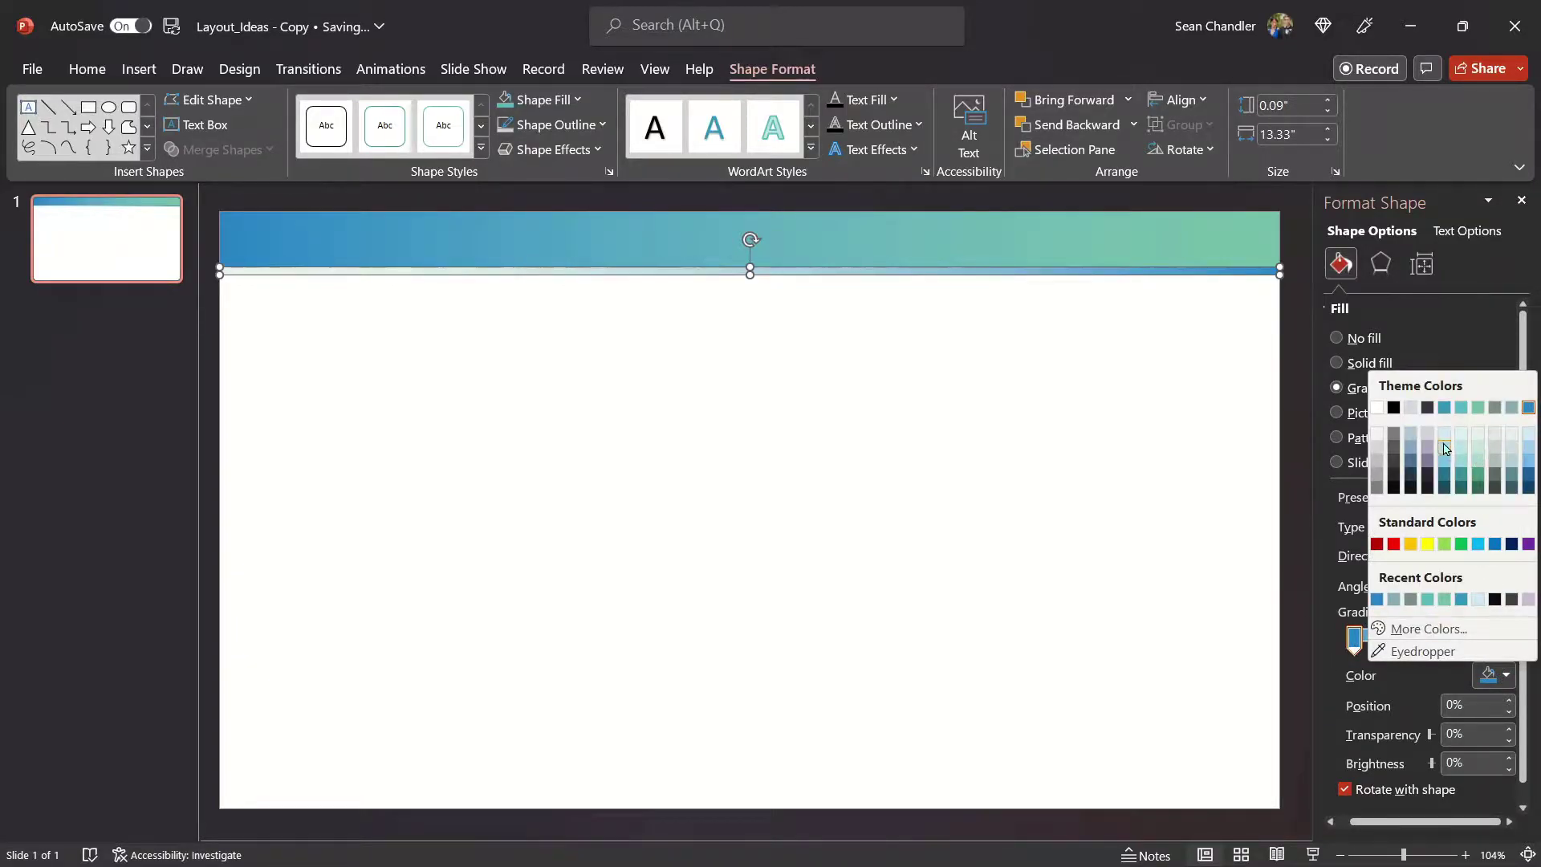
pyautogui.click(1530, 451)
pyautogui.click(1150, 403)
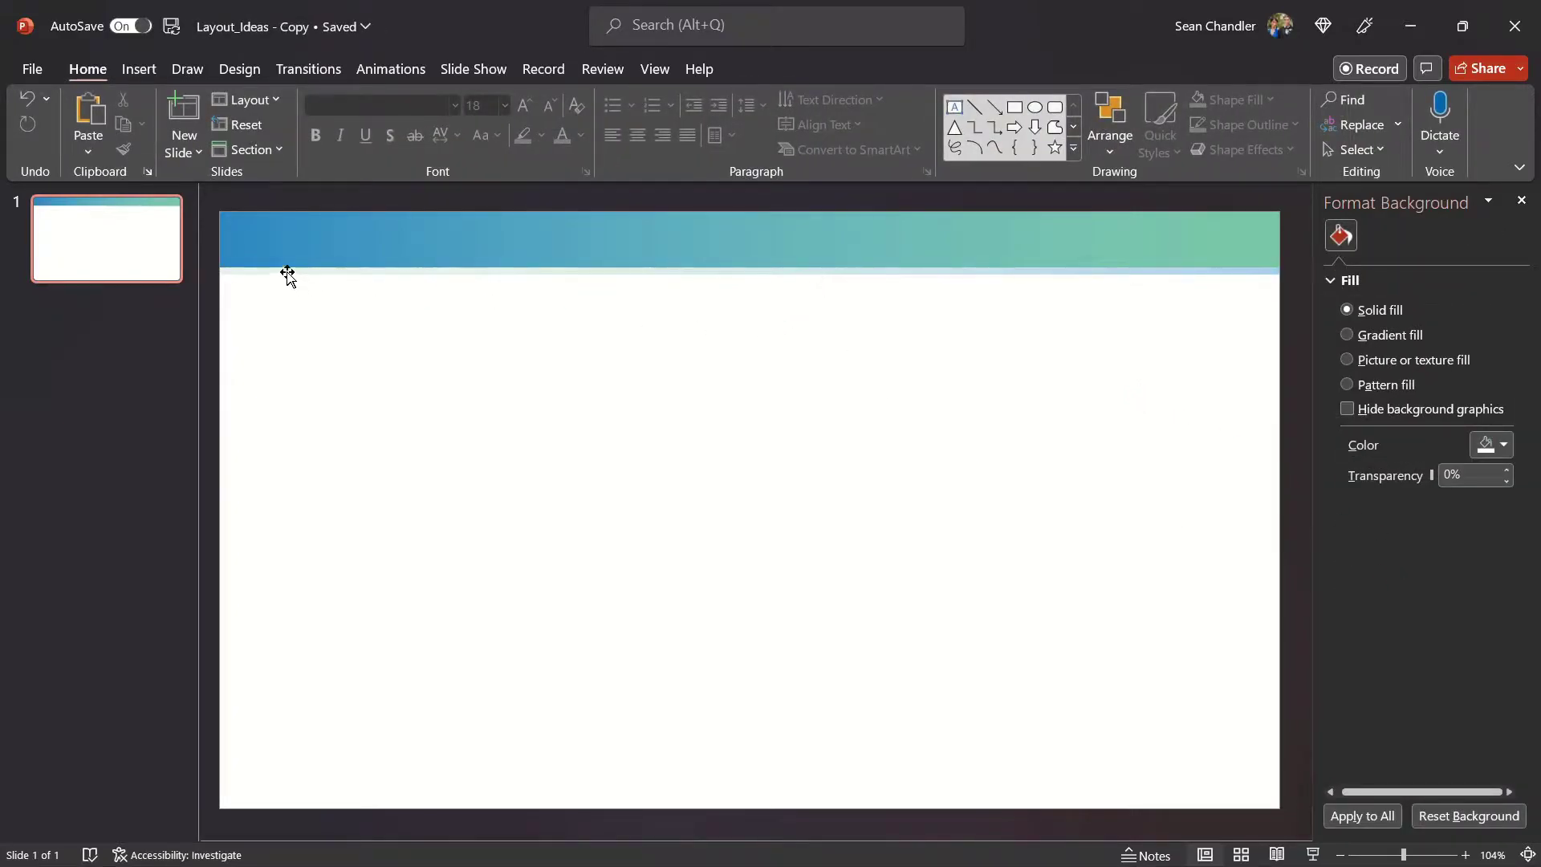
pyautogui.moveTo(205, 203); pyautogui.dragTo(1301, 286)
pyautogui.click(452, 330)
pyautogui.moveTo(311, 309); pyautogui.dragTo(1220, 723)
# Add a text box reading "School District Analysis" on the blank area below the banner.
pyautogui.click(953, 107)
pyautogui.click(385, 339)
pyautogui.write('School District Analysis')
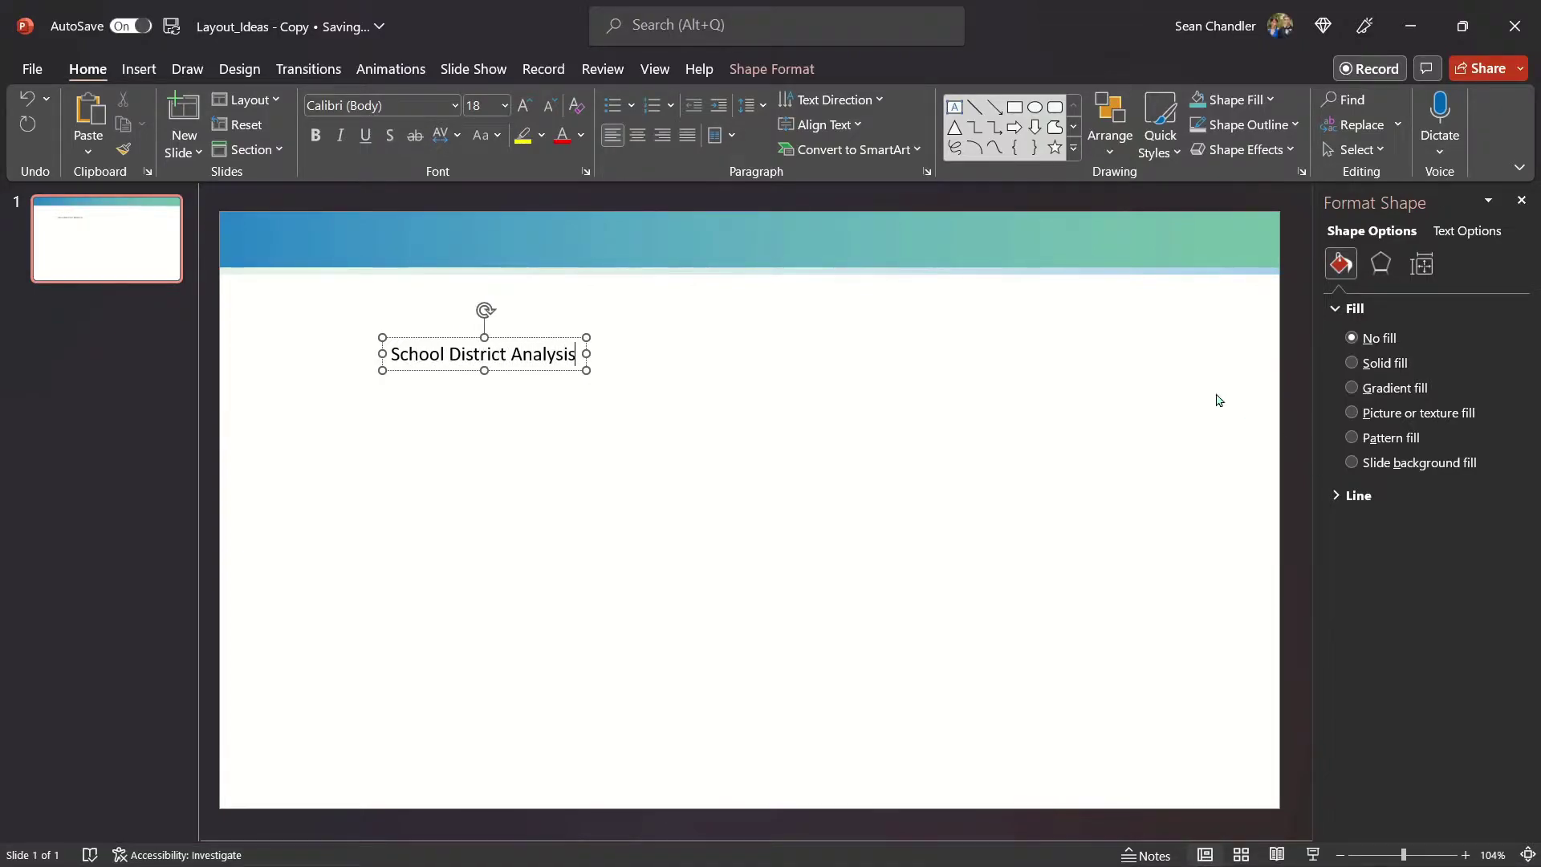
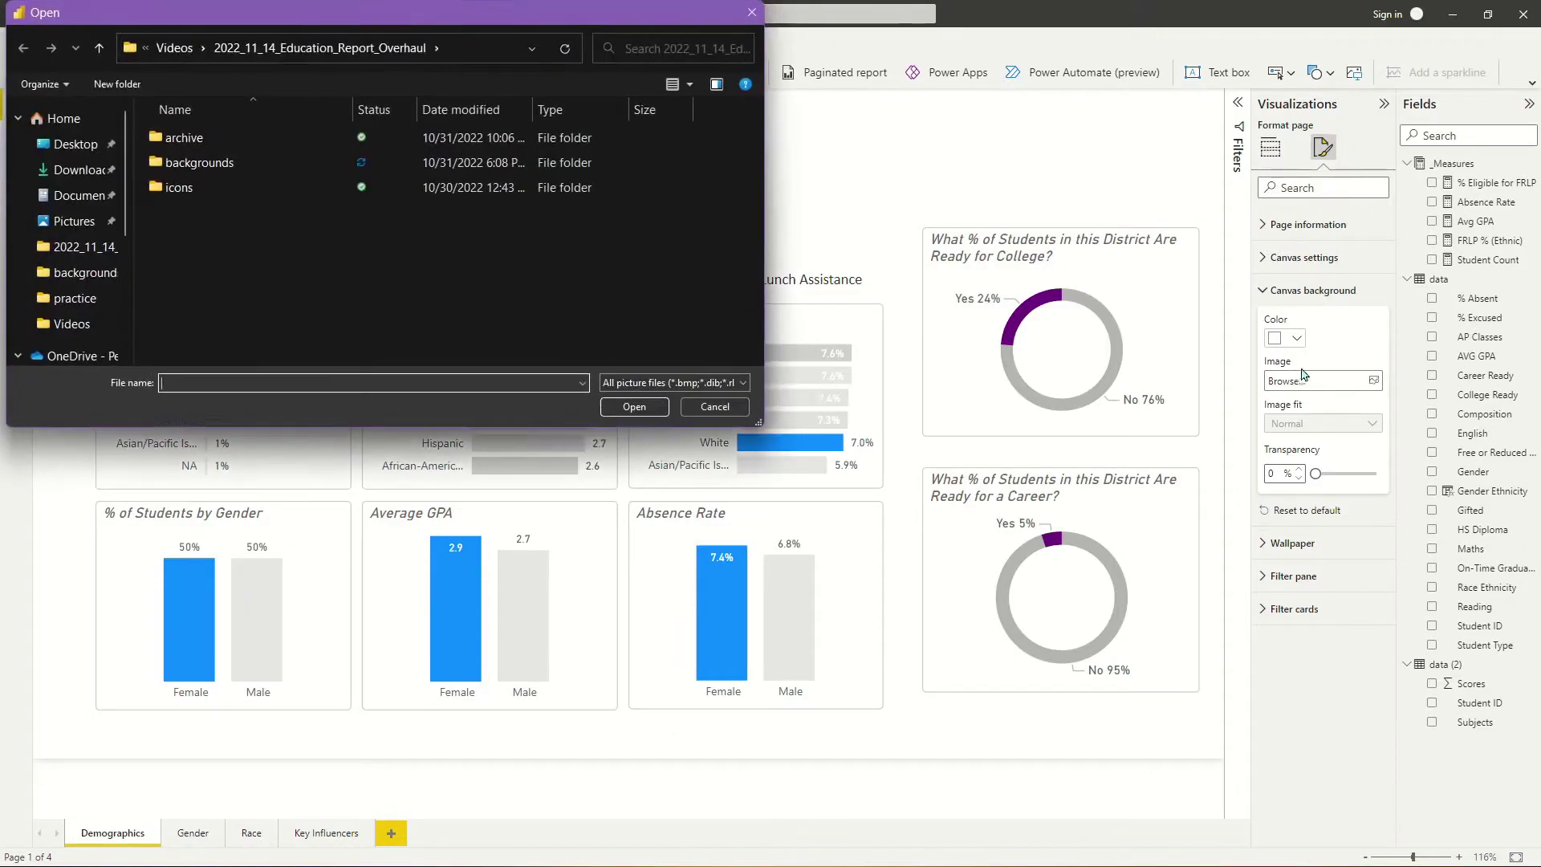
# Load 01.png from the backgrounds folder as the Demographics page's canvas background with image fit set to Fit.
pyautogui.doubleClick(211, 169)
pyautogui.doubleClick(276, 146)
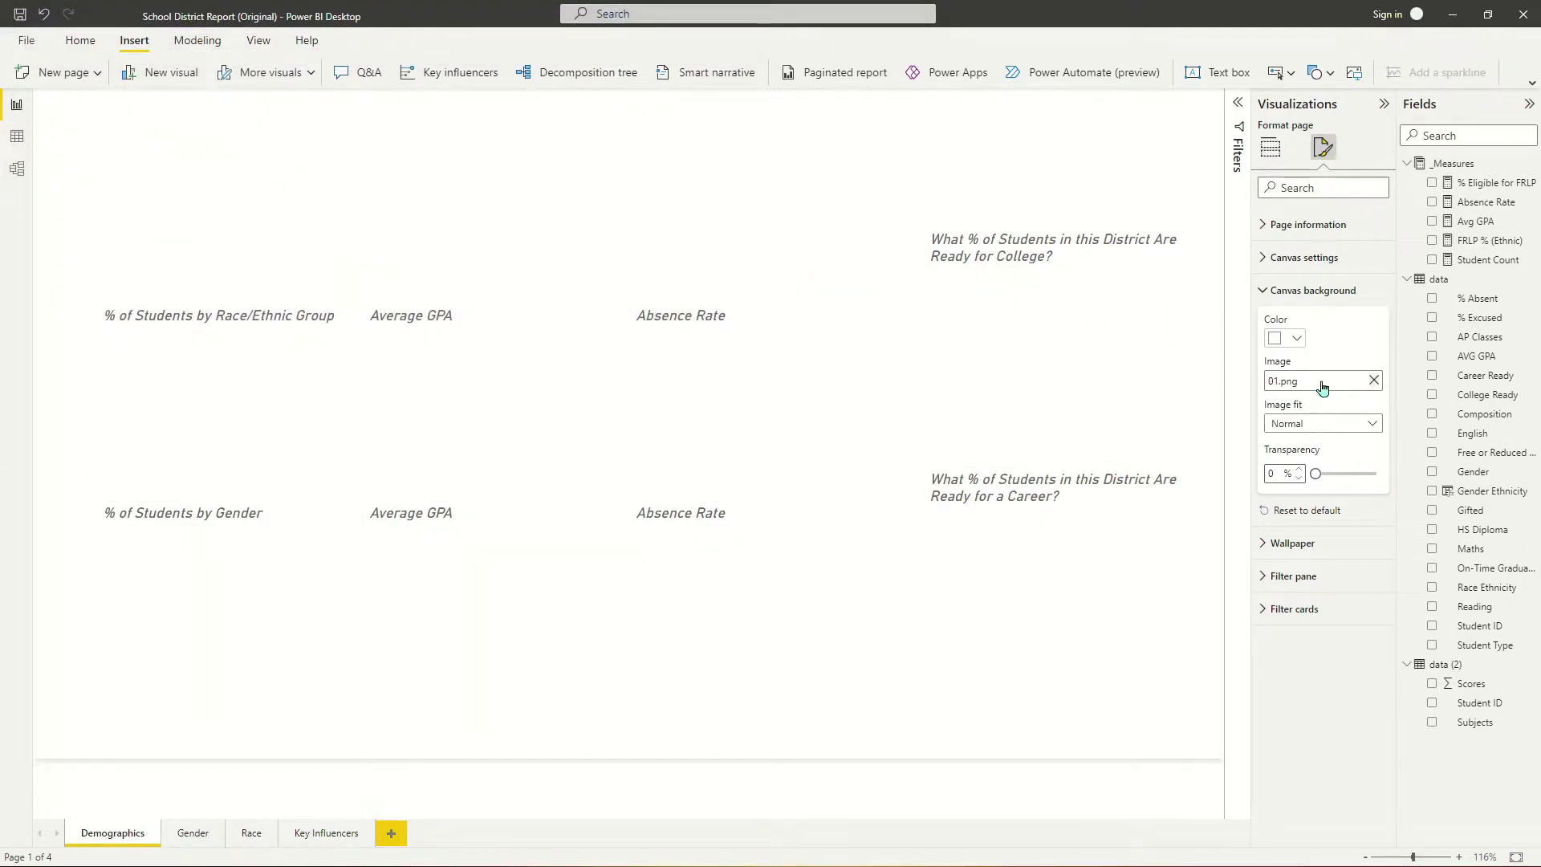
pyautogui.click(1331, 425)
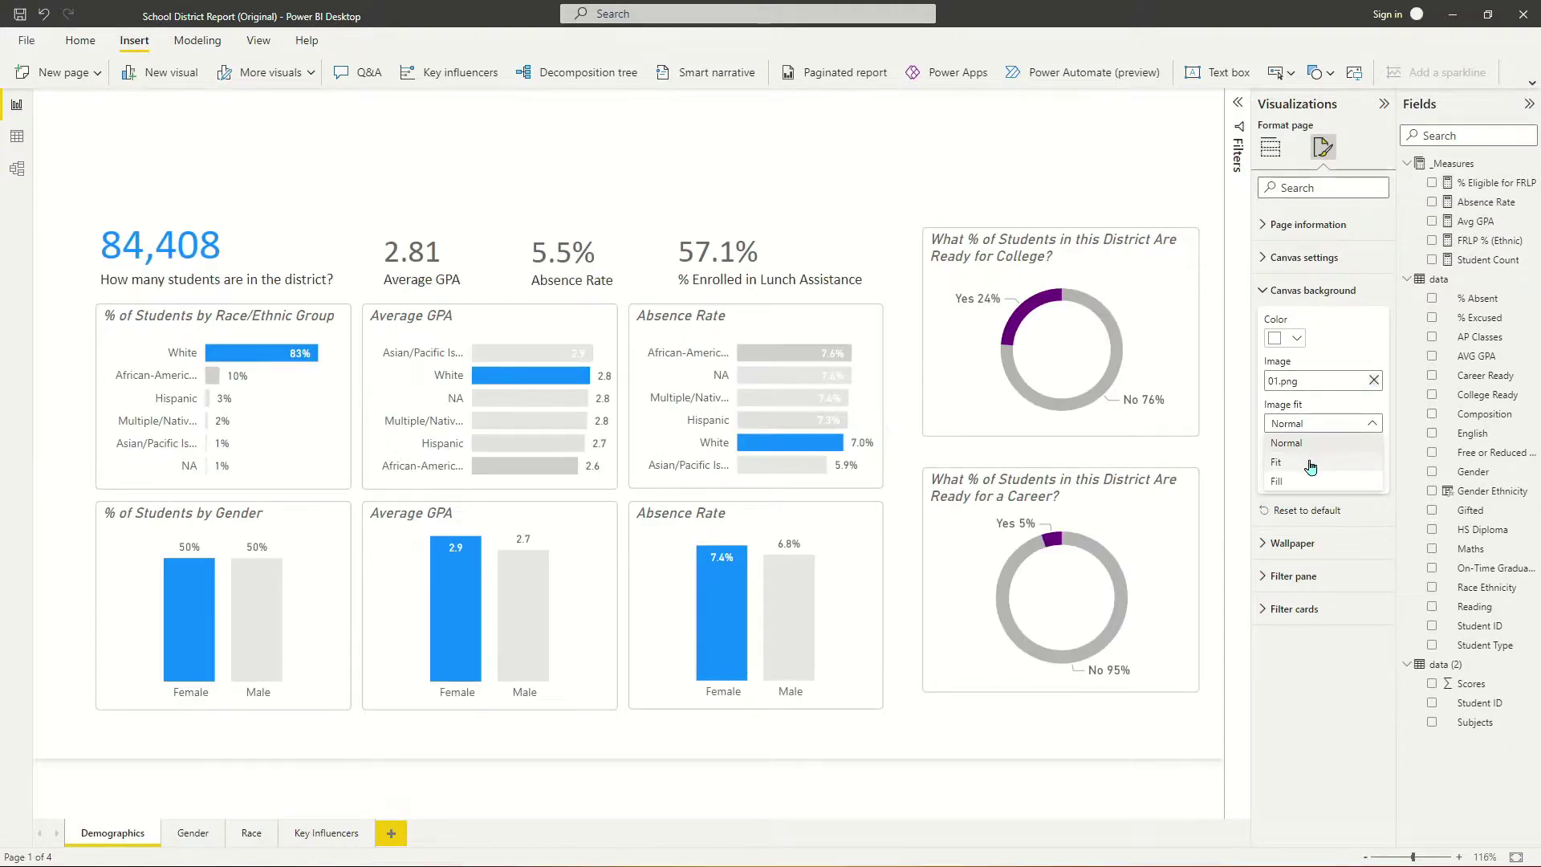
pyautogui.click(1310, 464)
pyautogui.click(1271, 147)
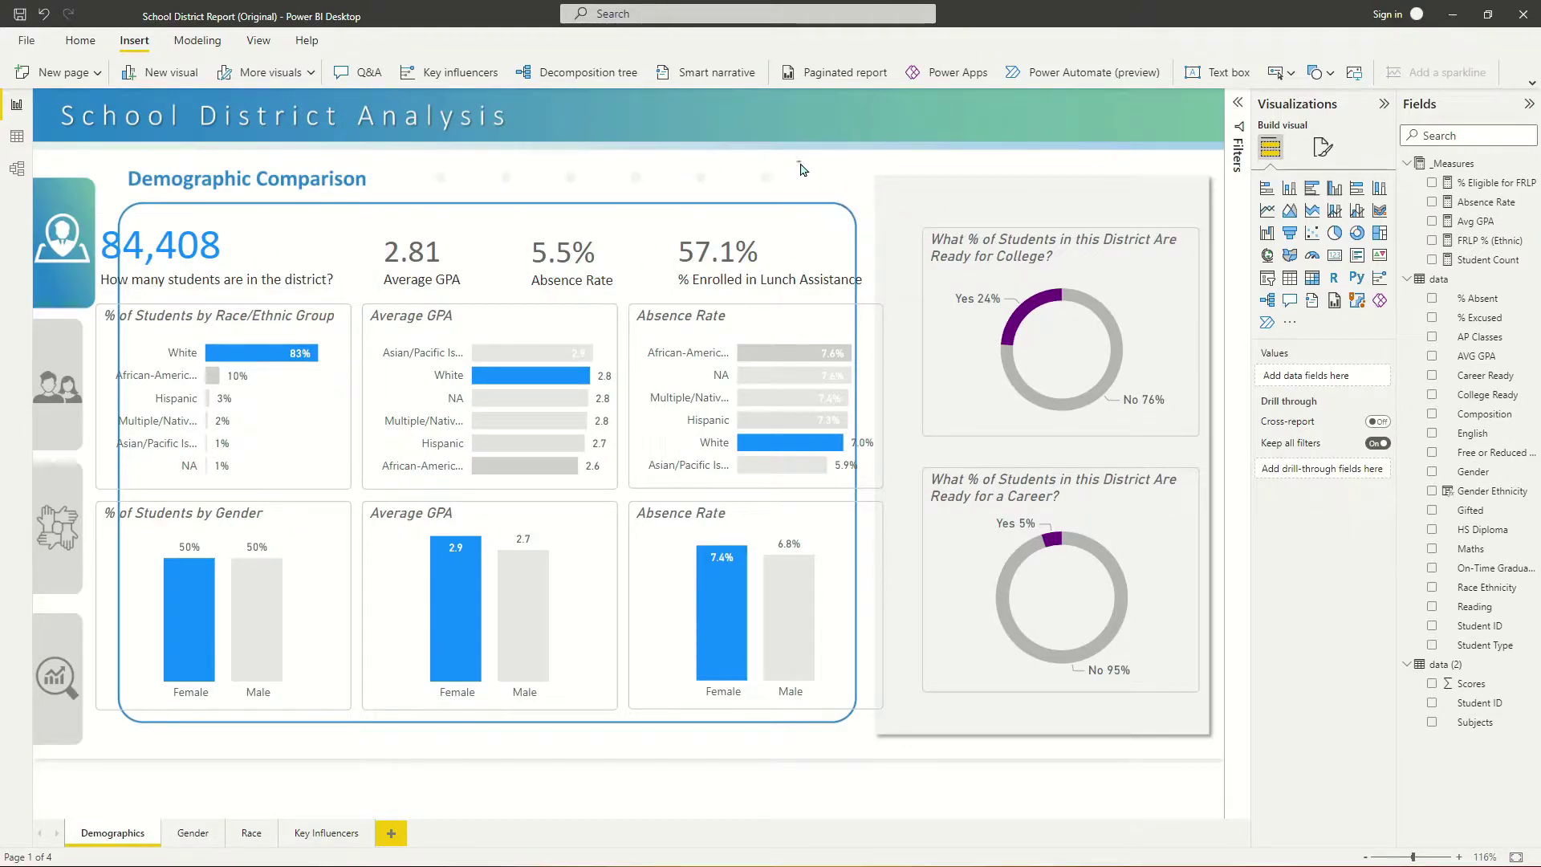
pyautogui.moveTo(800, 165); pyautogui.dragTo(960, 771)
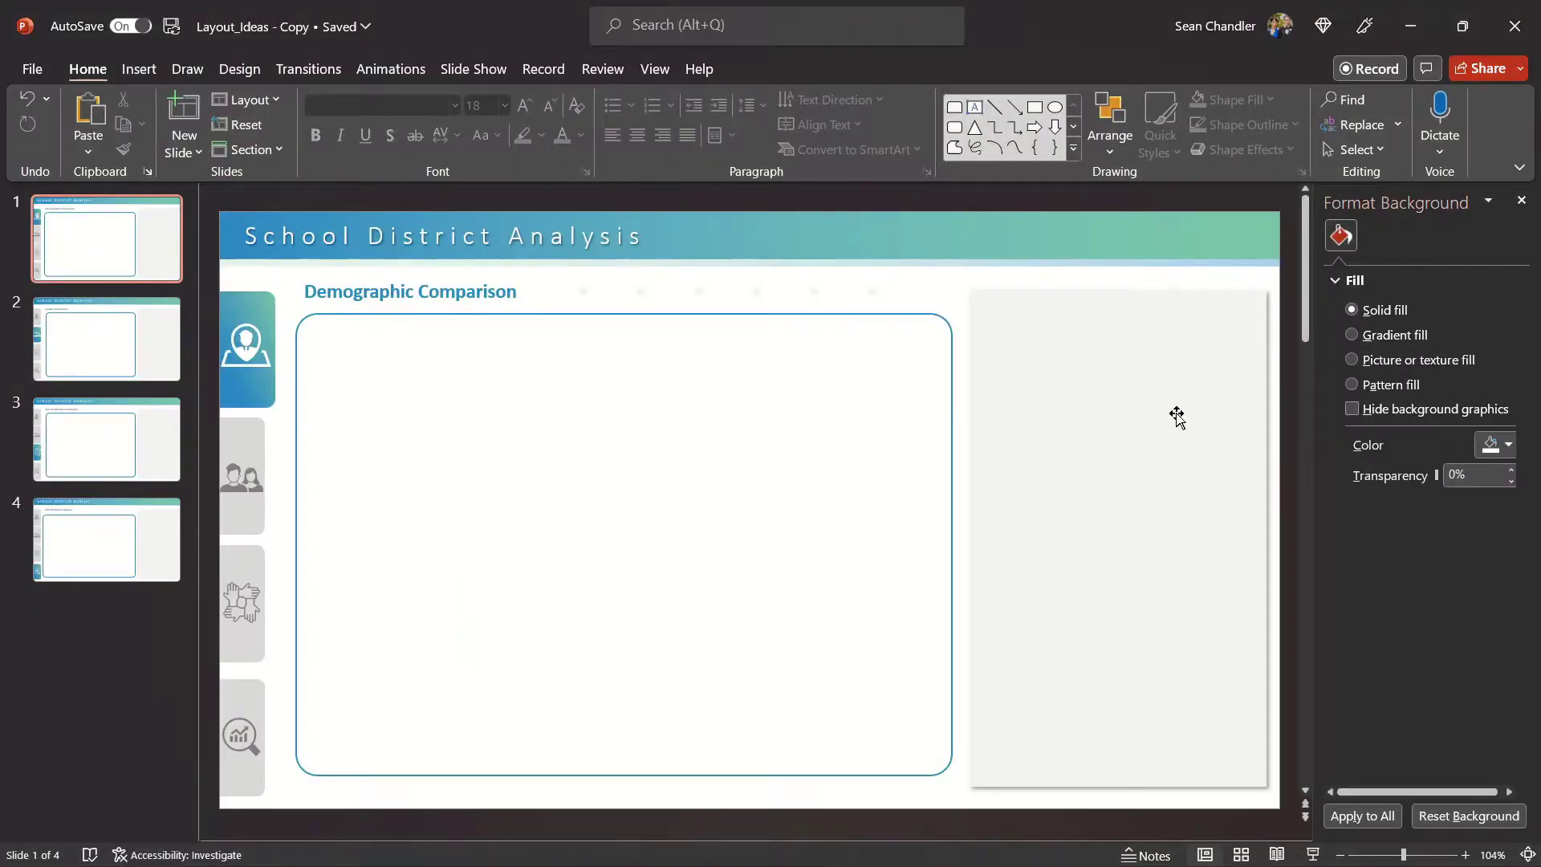
# In PowerPoint, narrow the gray side panel on slide 1 from its inner edge and widen the rounded content frame toward it.
pyautogui.click(1177, 415)
pyautogui.moveTo(971, 536)
pyautogui.mouseDown()
pyautogui.moveTo(998, 534)
pyautogui.moveTo(967, 540)
pyautogui.moveTo(988, 542)
pyautogui.mouseUp()
pyautogui.click(915, 534)
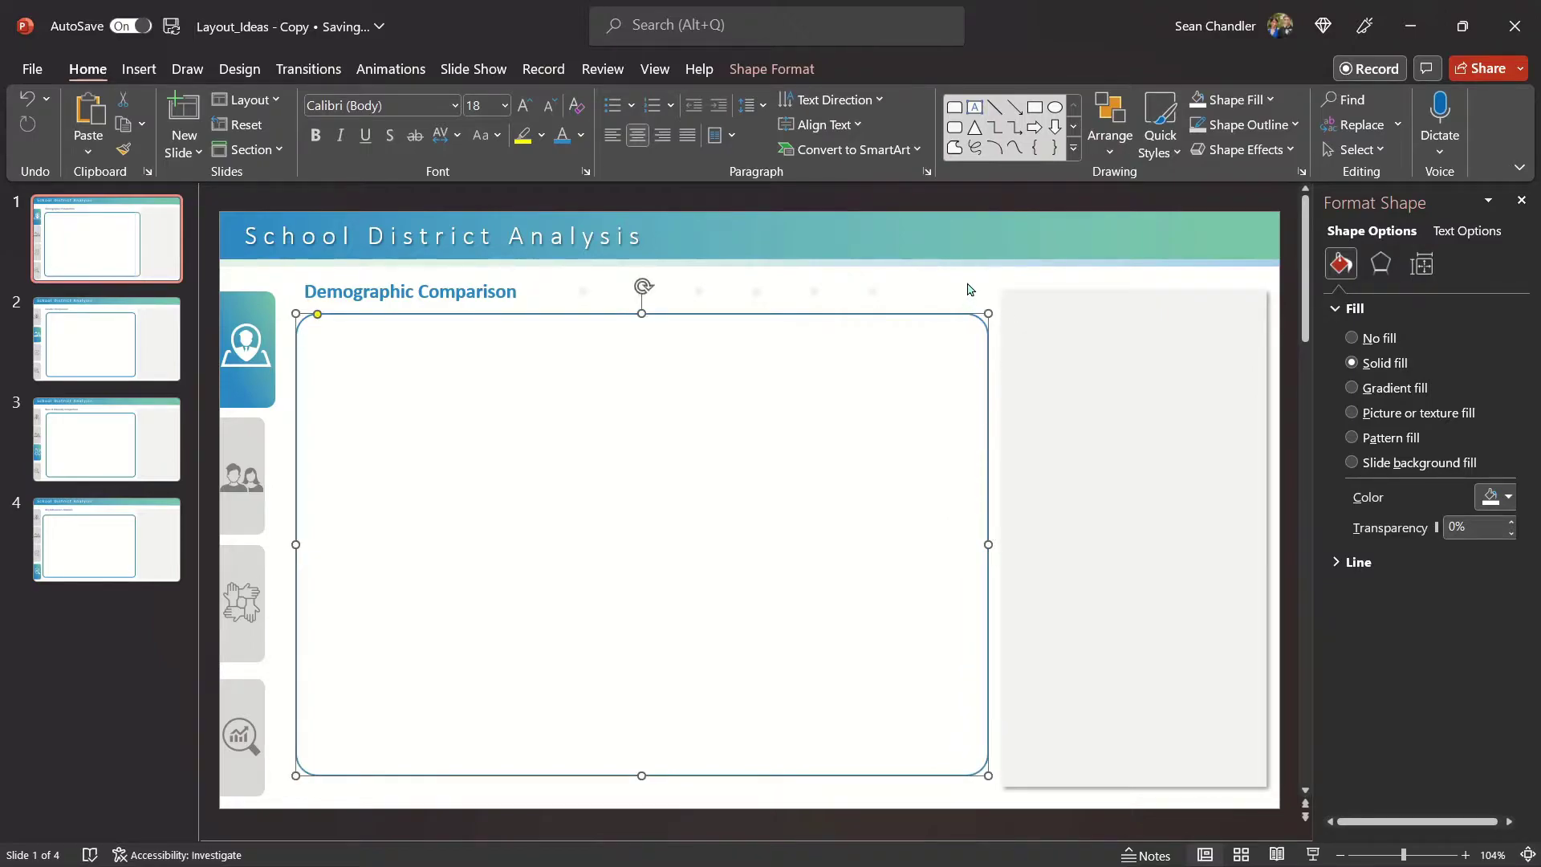
pyautogui.click(976, 288)
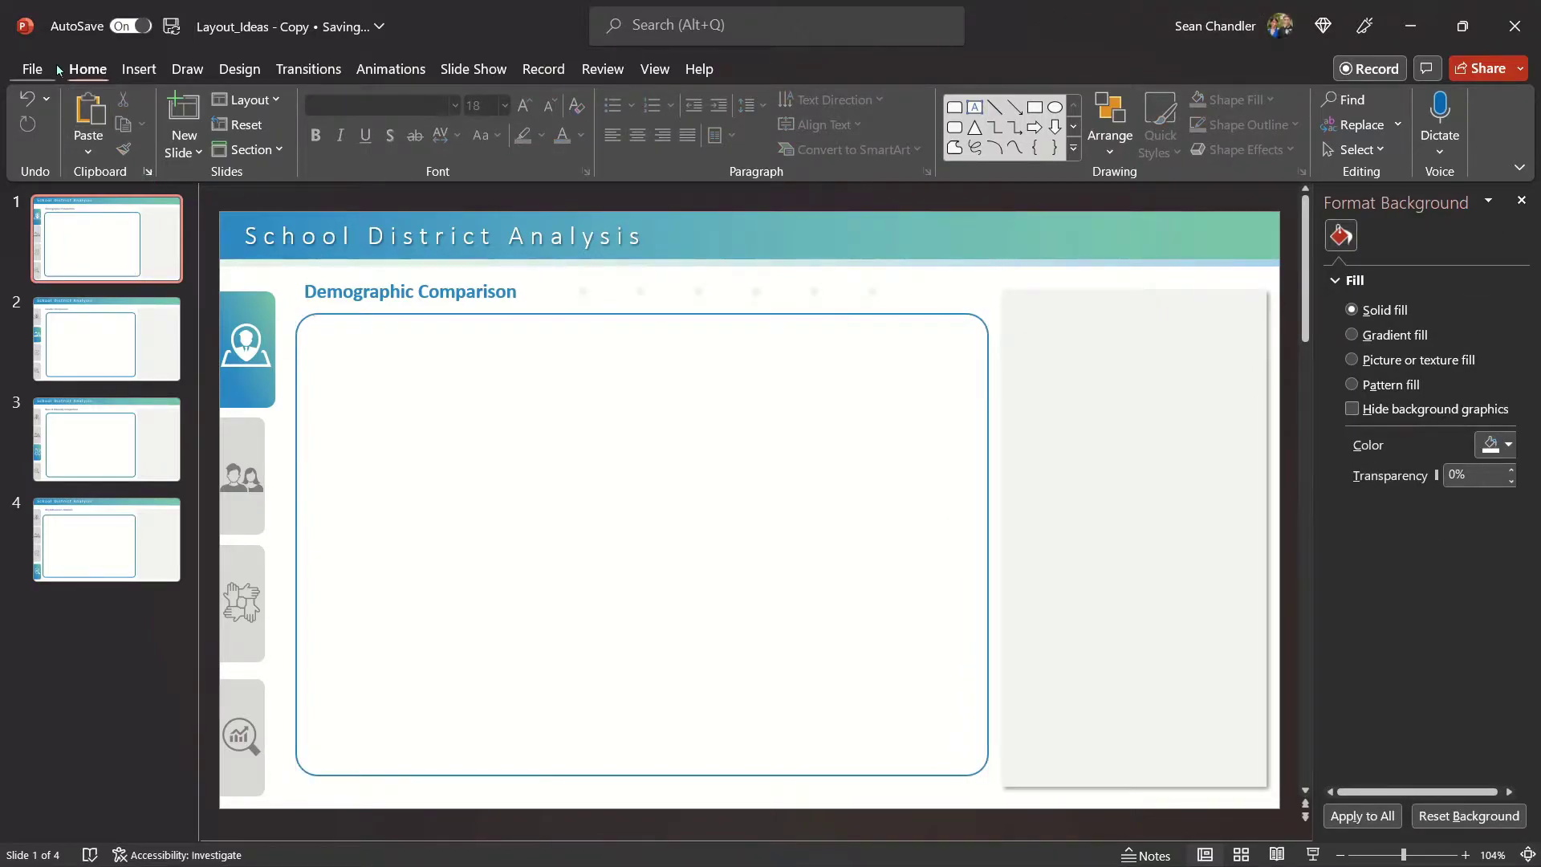
# Export slide 1 as a PNG copy that replaces the existing 01 image in the backgrounds folder.
pyautogui.click(34, 69)
pyautogui.click(73, 281)
pyautogui.click(705, 179)
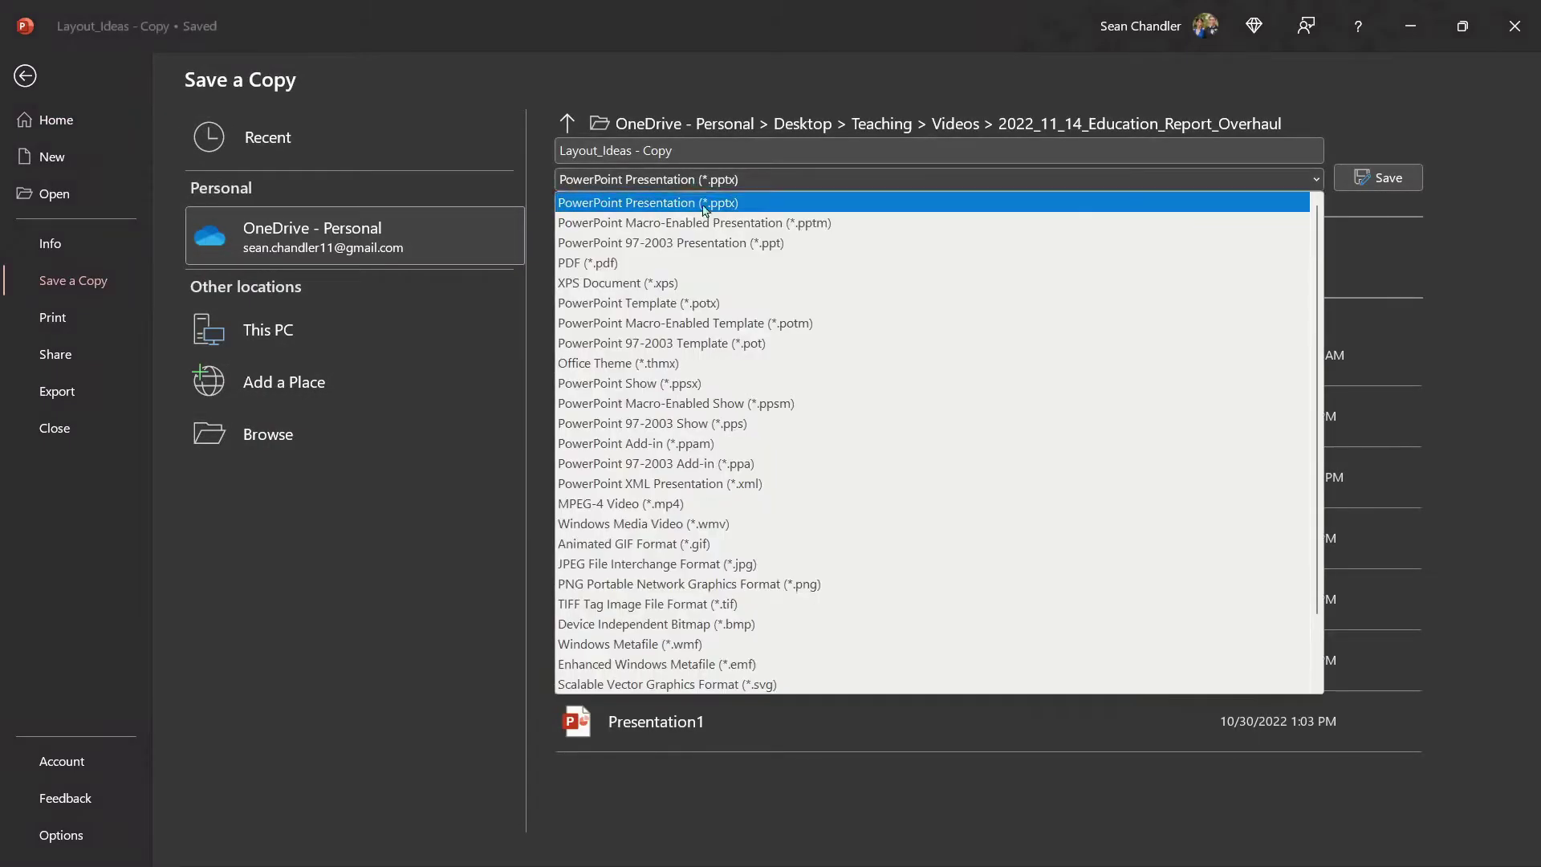
pyautogui.click(707, 584)
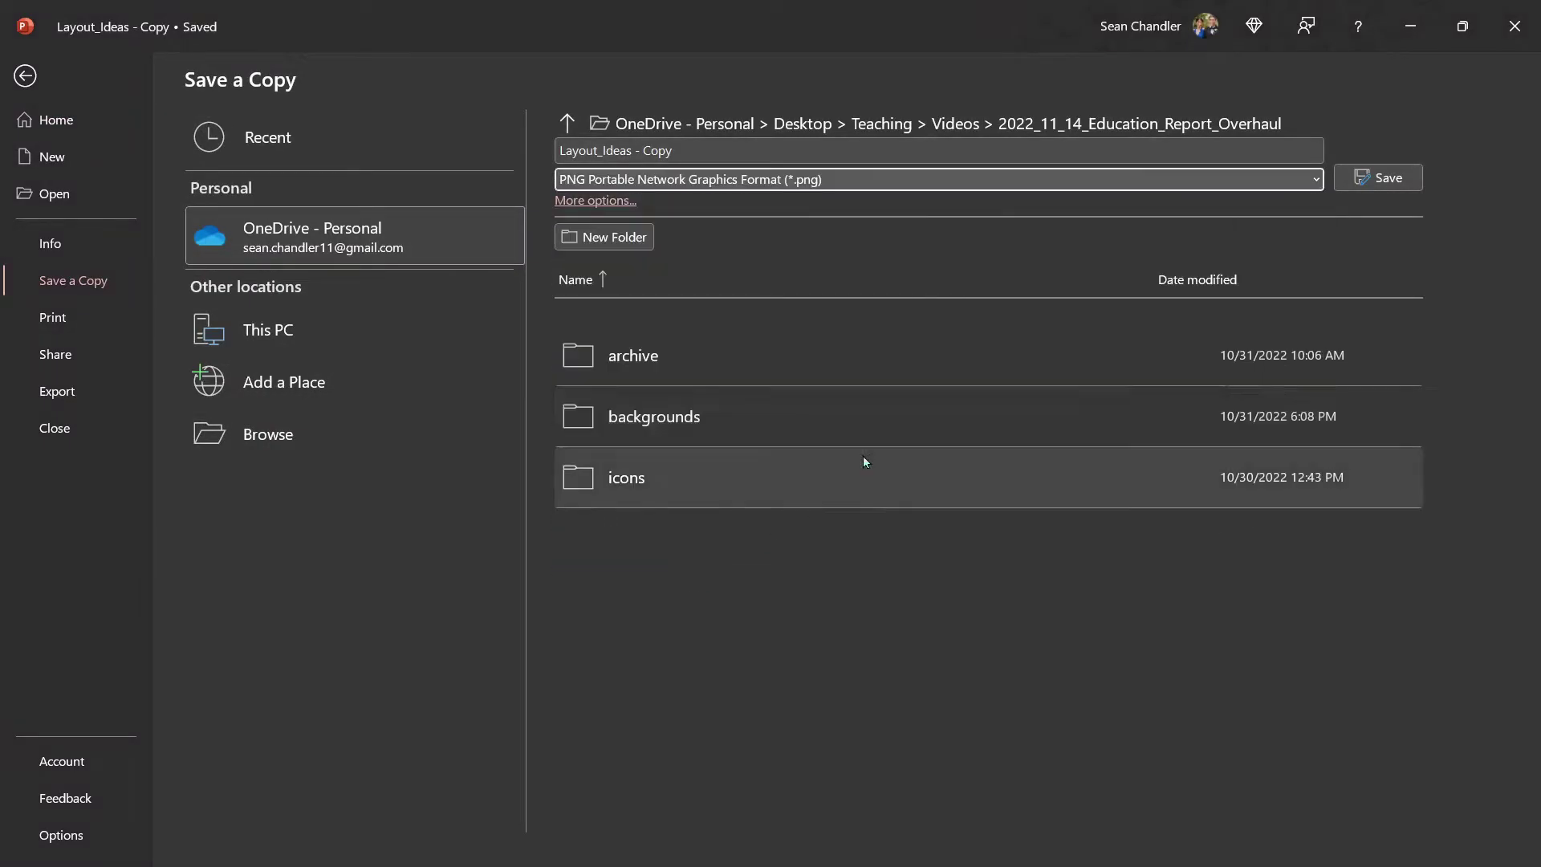
pyautogui.click(1083, 127)
pyautogui.click(244, 489)
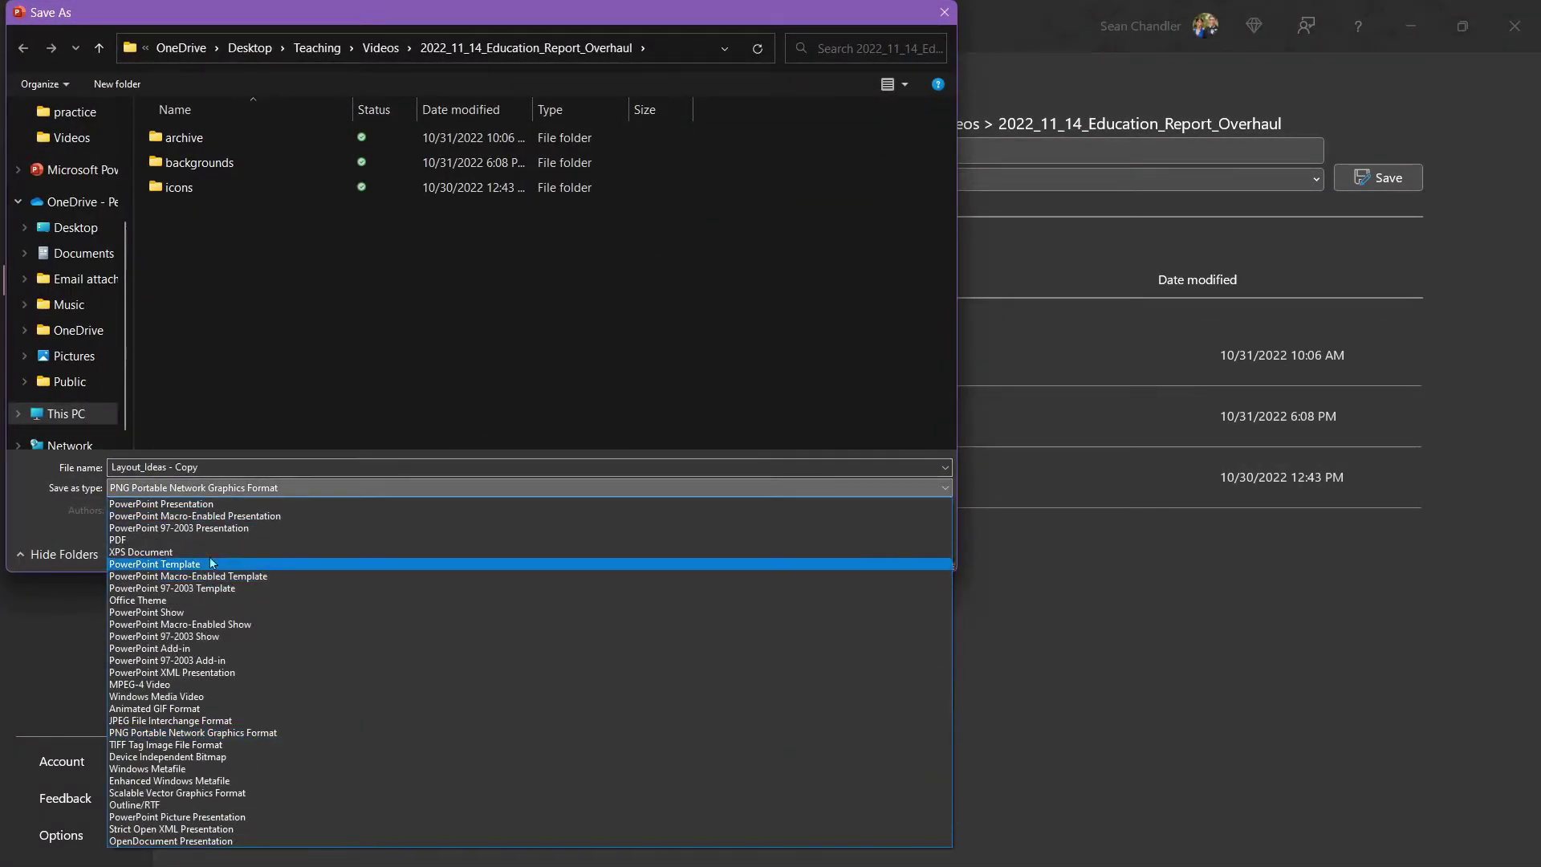
pyautogui.click(269, 160)
pyautogui.doubleClick(270, 158)
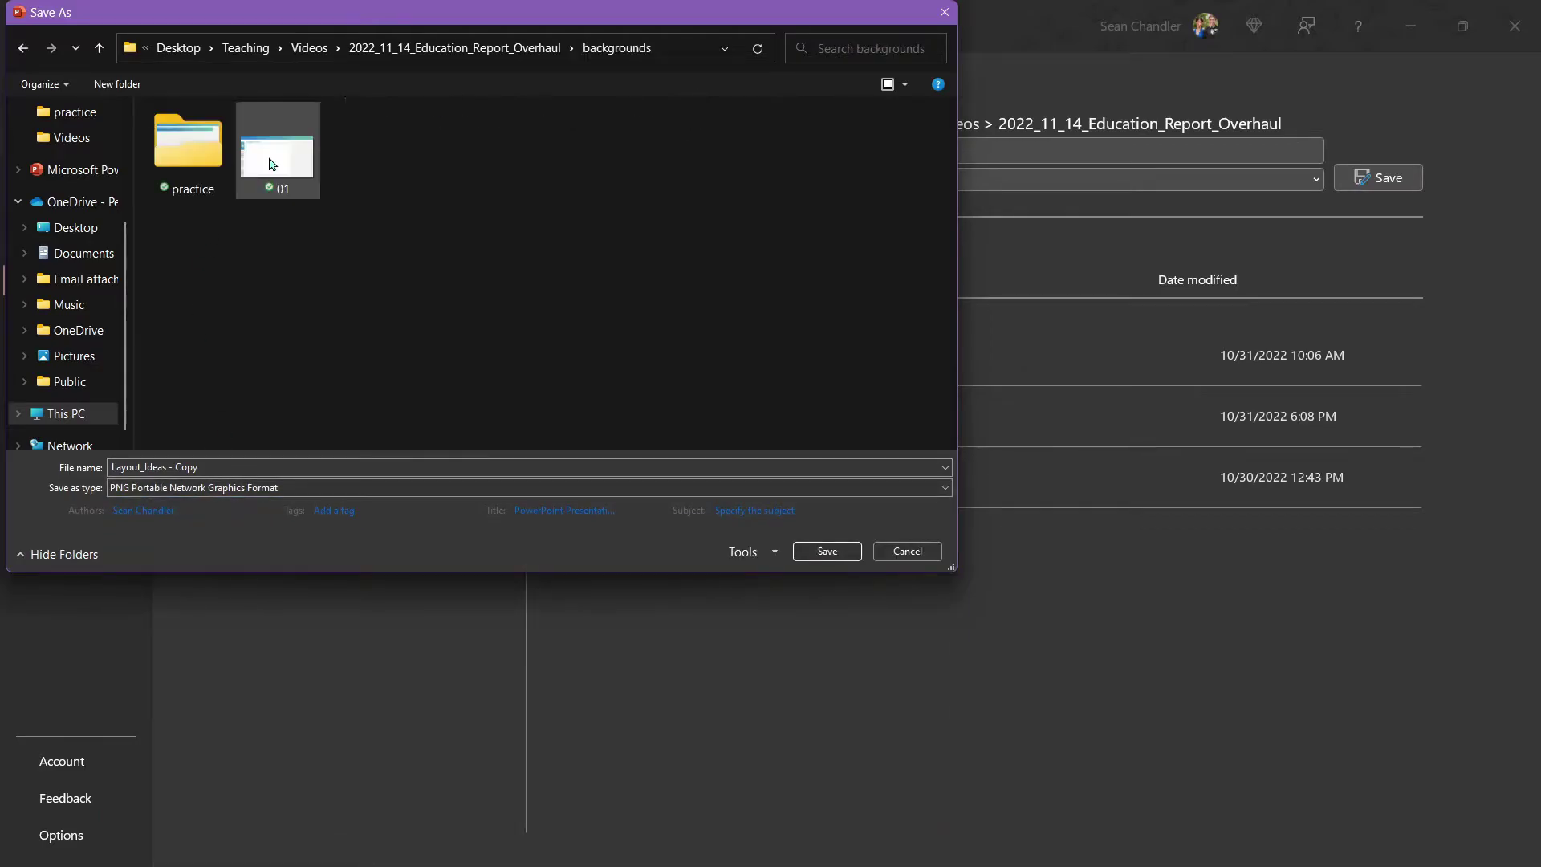
pyautogui.click(270, 160)
pyautogui.click(827, 551)
pyautogui.click(813, 441)
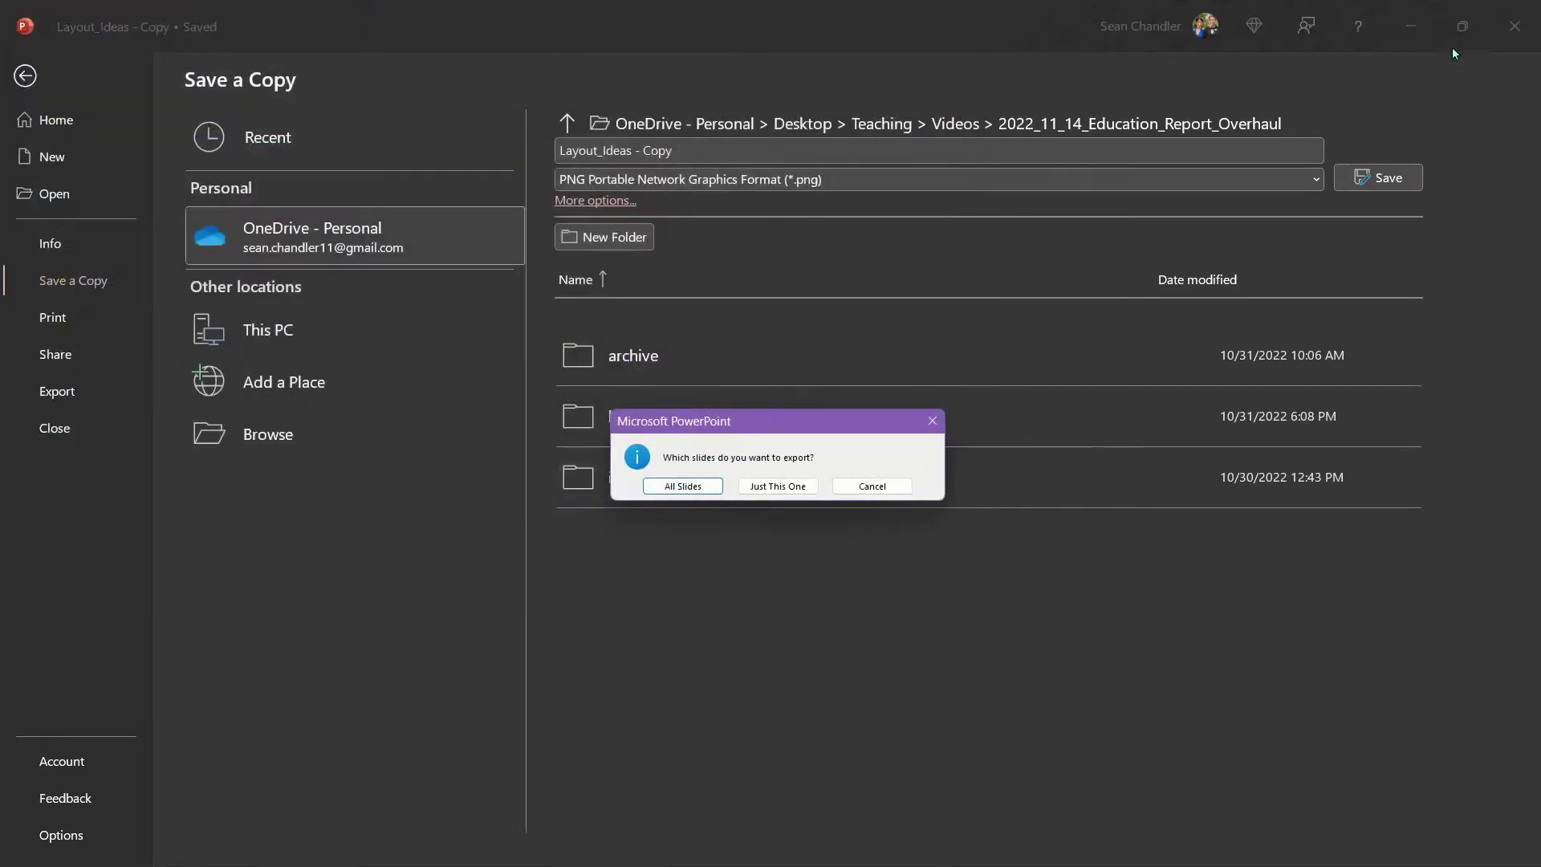
pyautogui.press('Return')
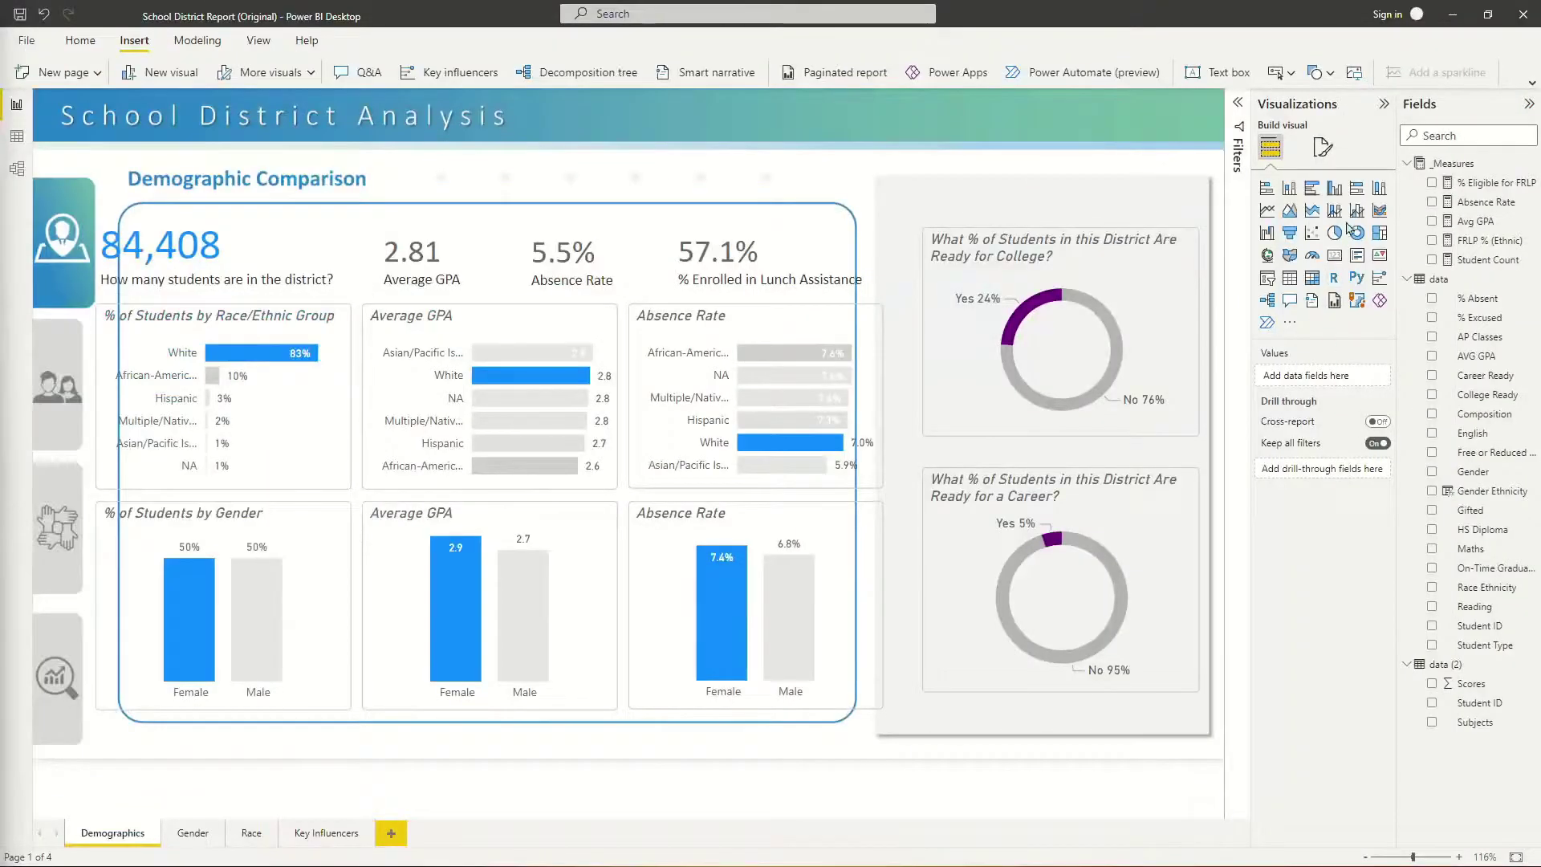
# Back in Power BI, remove the canvas background image, reload 01.png from the backgrounds folder and set its image fit to Fit.
pyautogui.click(1374, 380)
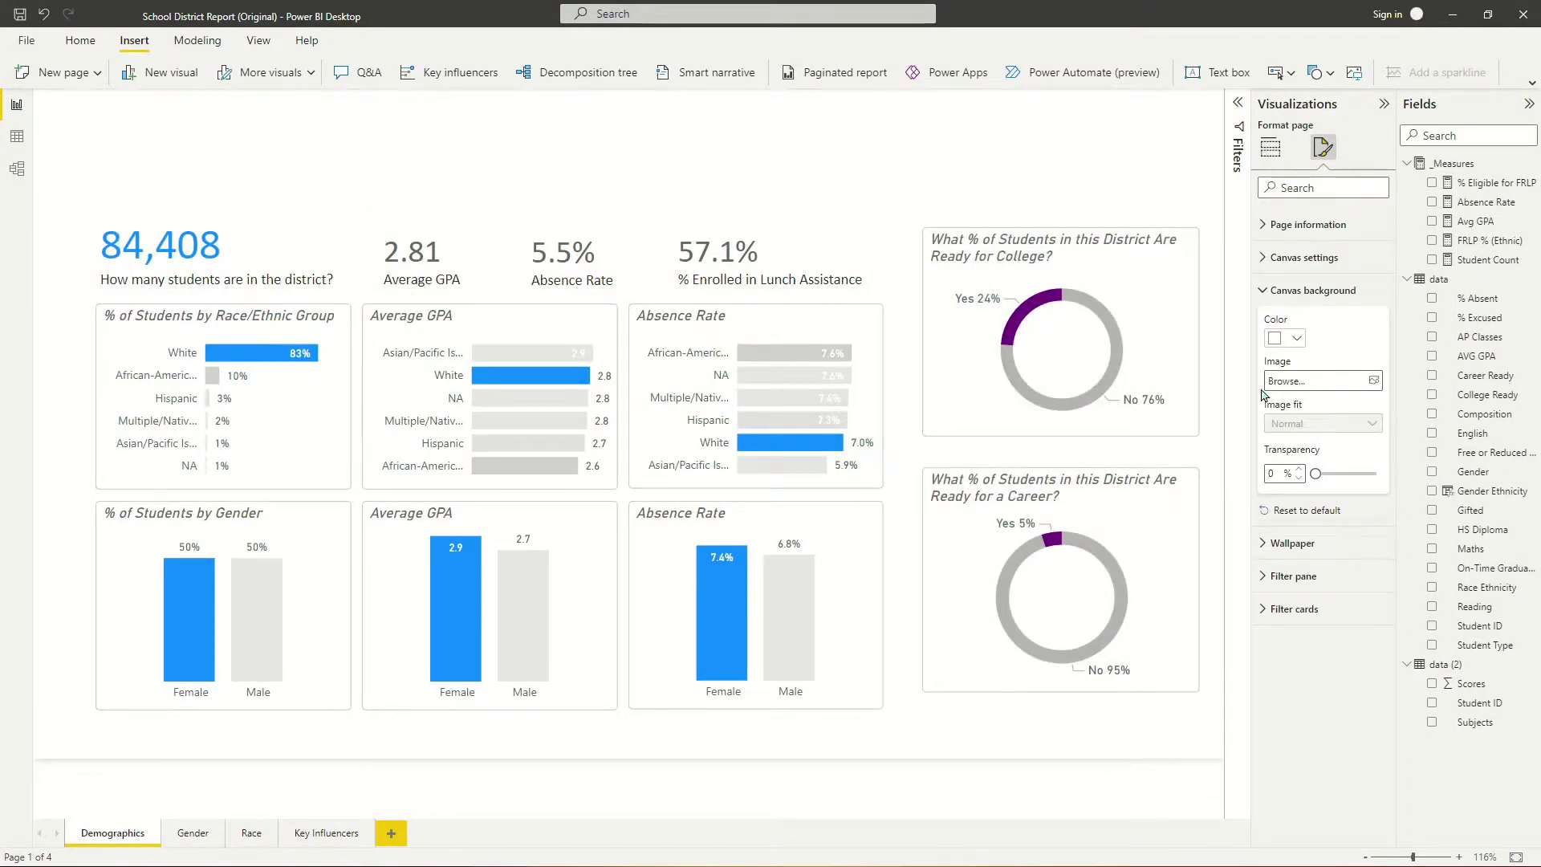
pyautogui.click(1374, 379)
pyautogui.doubleClick(245, 175)
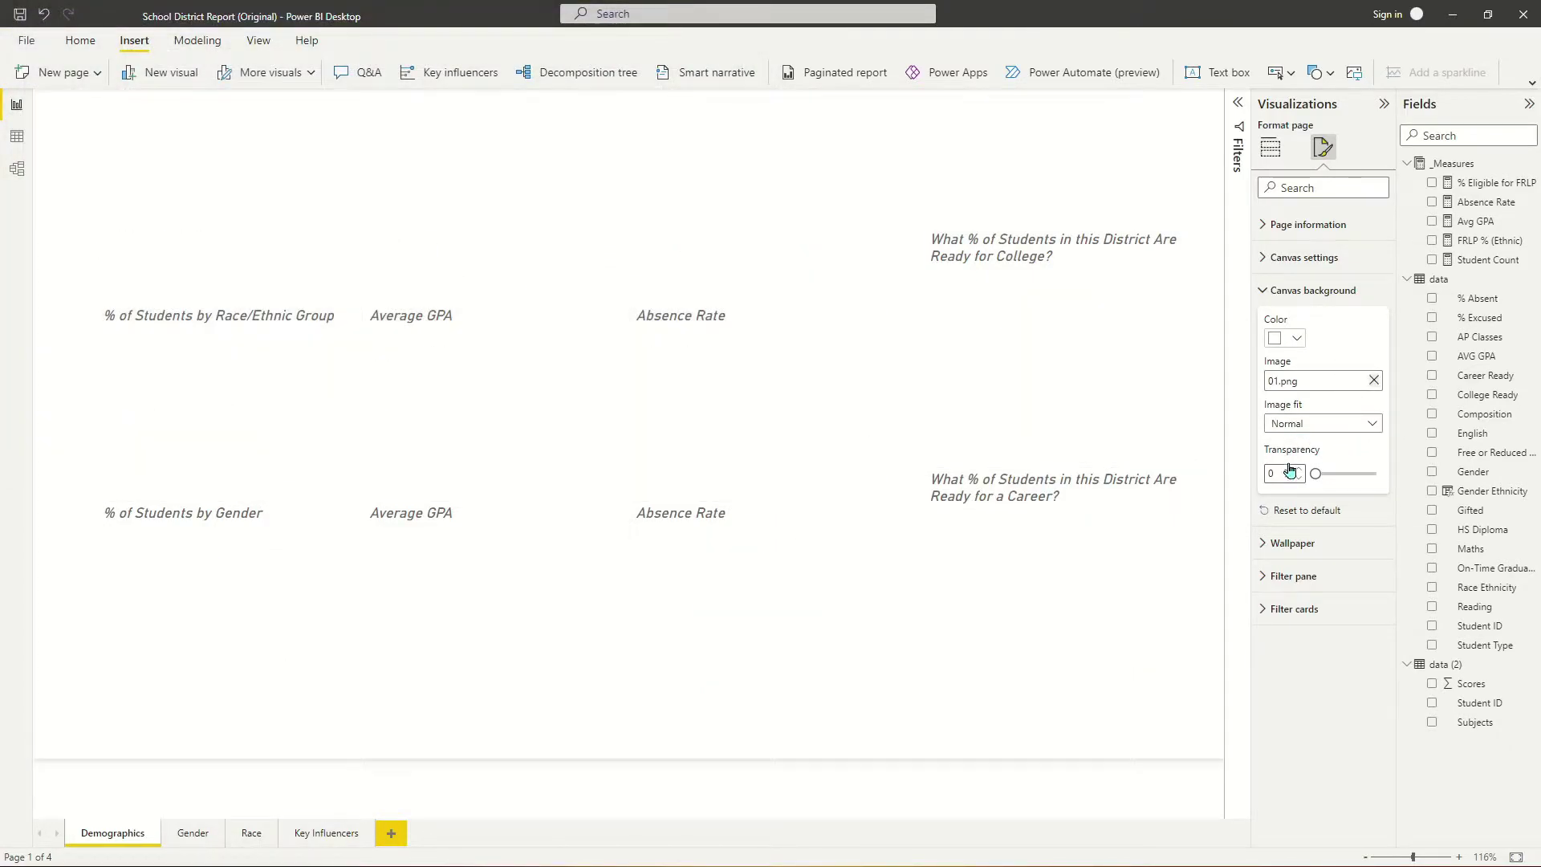
pyautogui.click(1305, 432)
pyautogui.click(1294, 465)
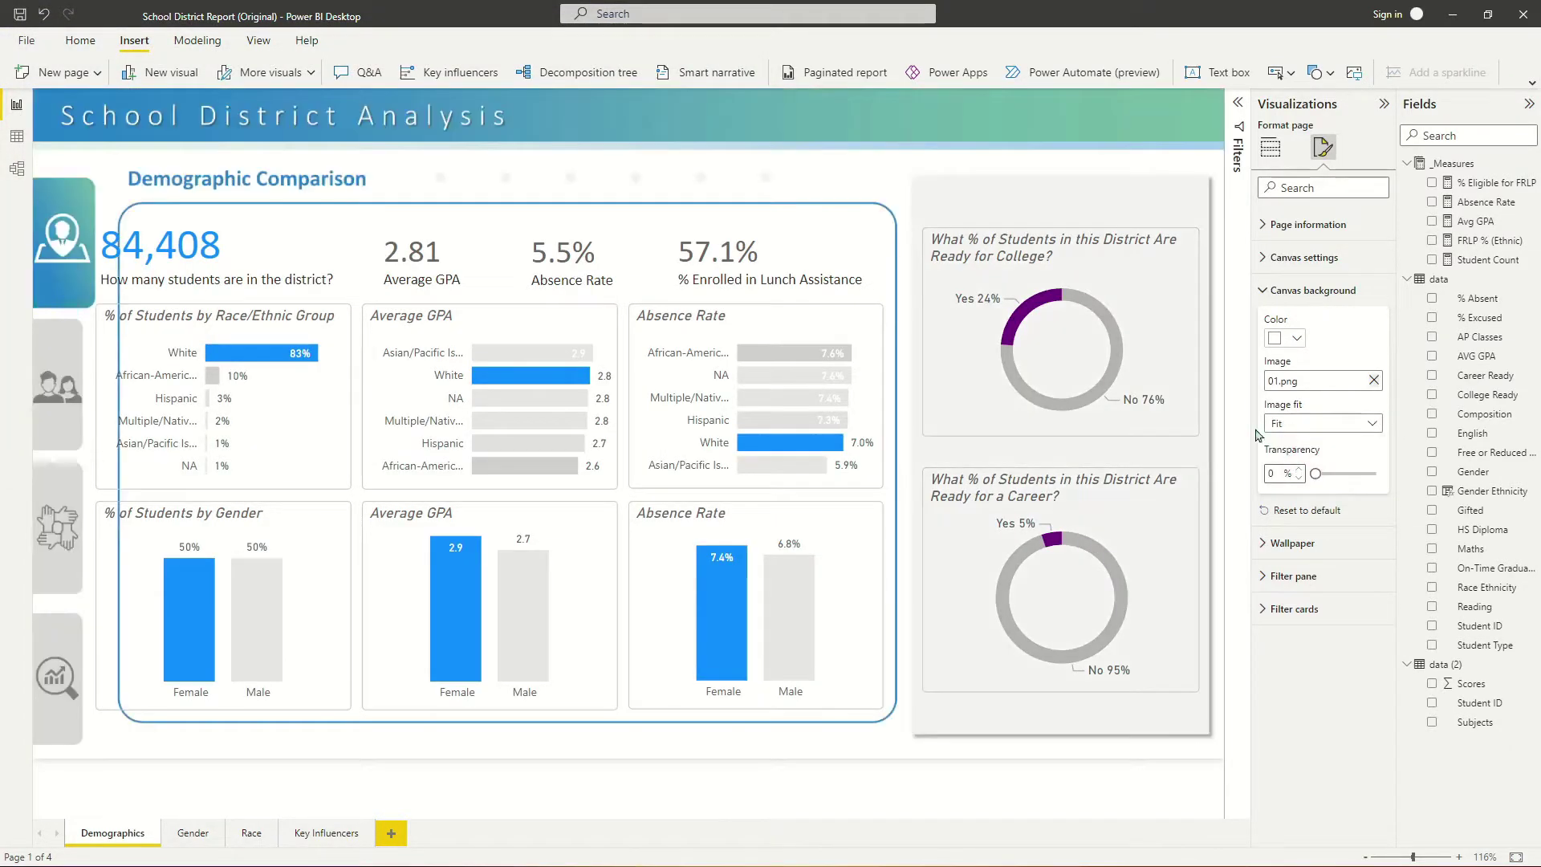
pyautogui.click(999, 208)
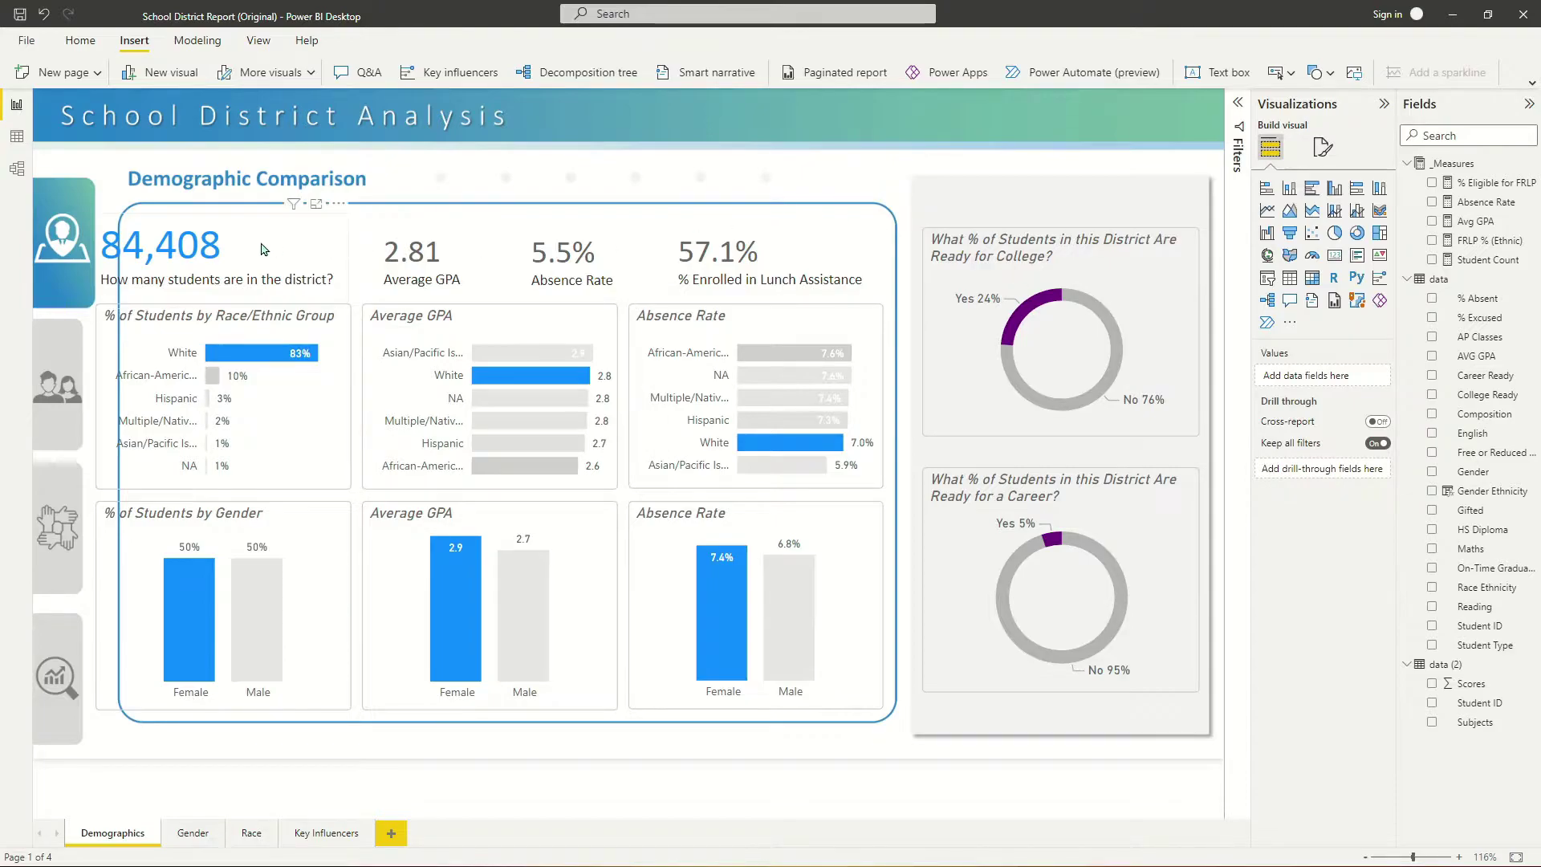
# Shift the student count card right into the rounded frame, and move the Average GPA, Absence Rate and % Enrolled in Lunch Assistance cards slightly right together.
pyautogui.click(197, 267)
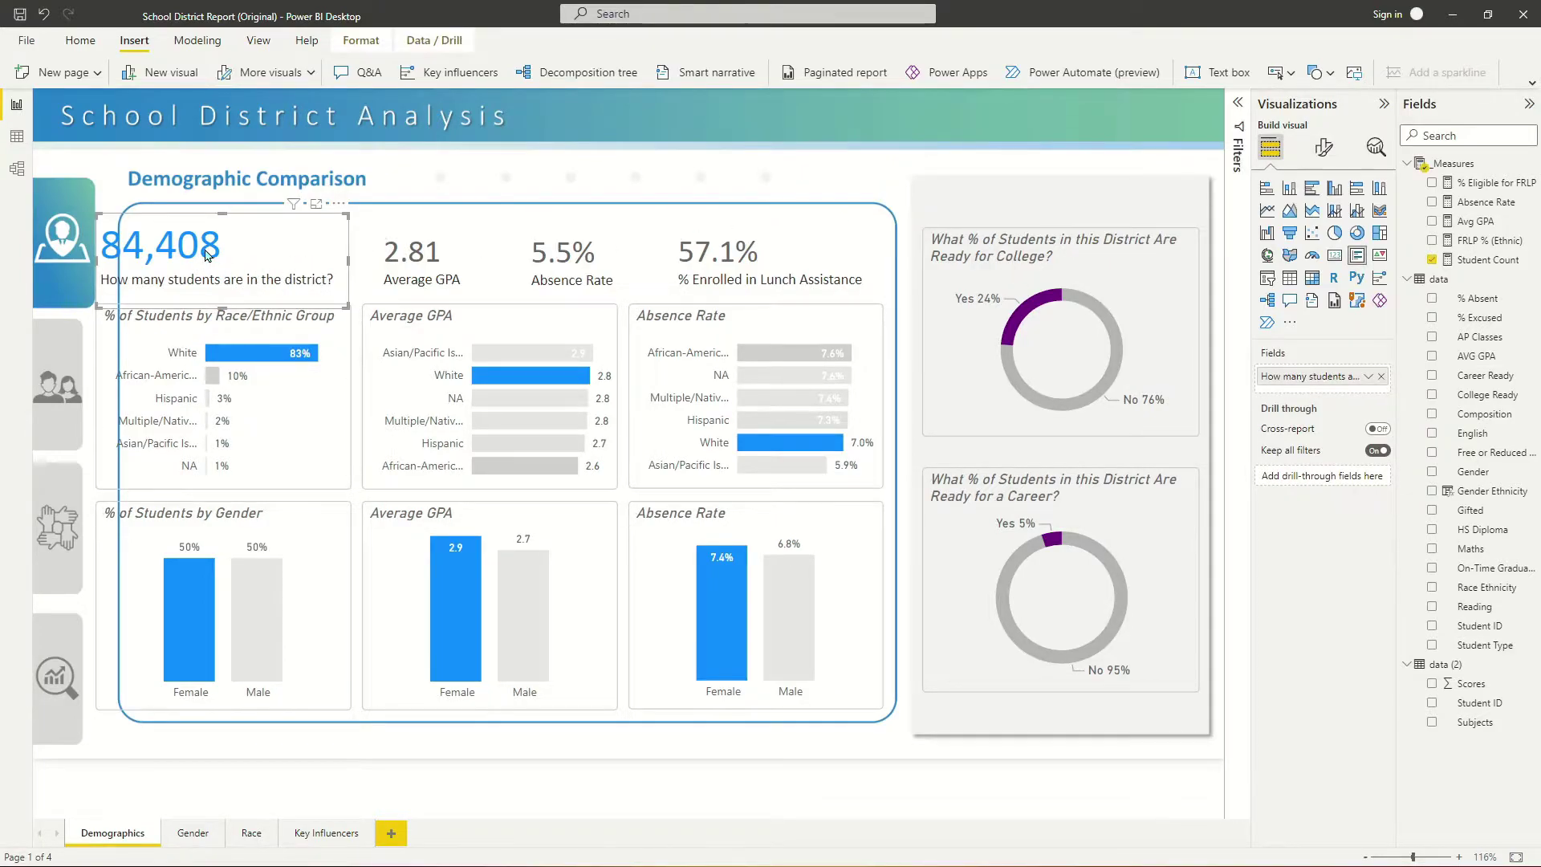
pyautogui.moveTo(205, 255); pyautogui.dragTo(241, 255)
pyautogui.click(413, 255)
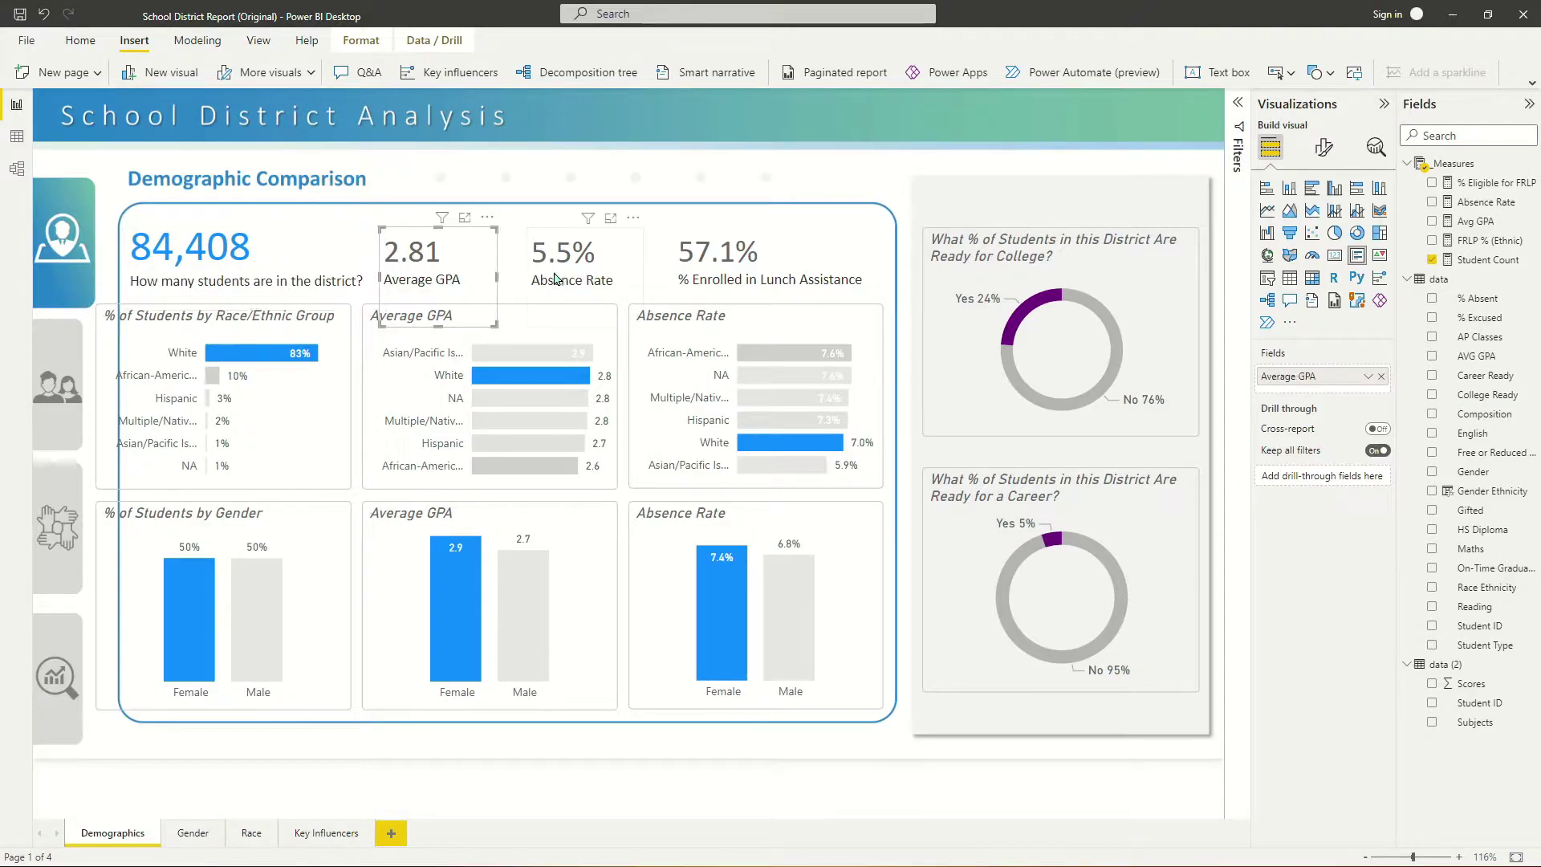
pyautogui.keyDown('ctrl'); pyautogui.click(562, 255); pyautogui.keyUp('ctrl')
pyautogui.keyDown('ctrl'); pyautogui.click(699, 259); pyautogui.keyUp('ctrl')
pyautogui.moveTo(698, 259); pyautogui.dragTo(707, 260)
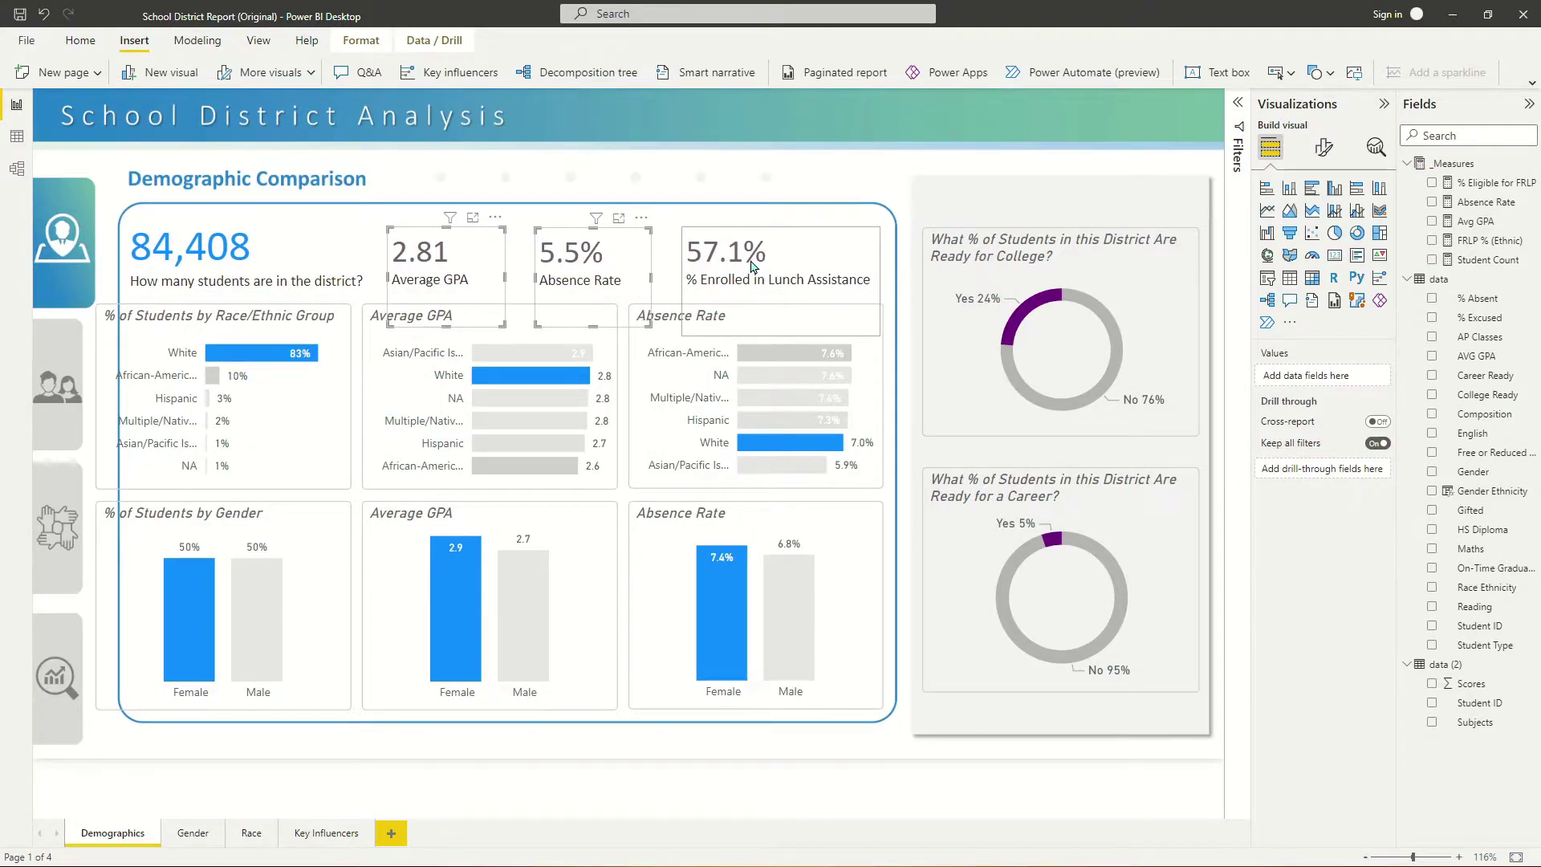
pyautogui.click(560, 180)
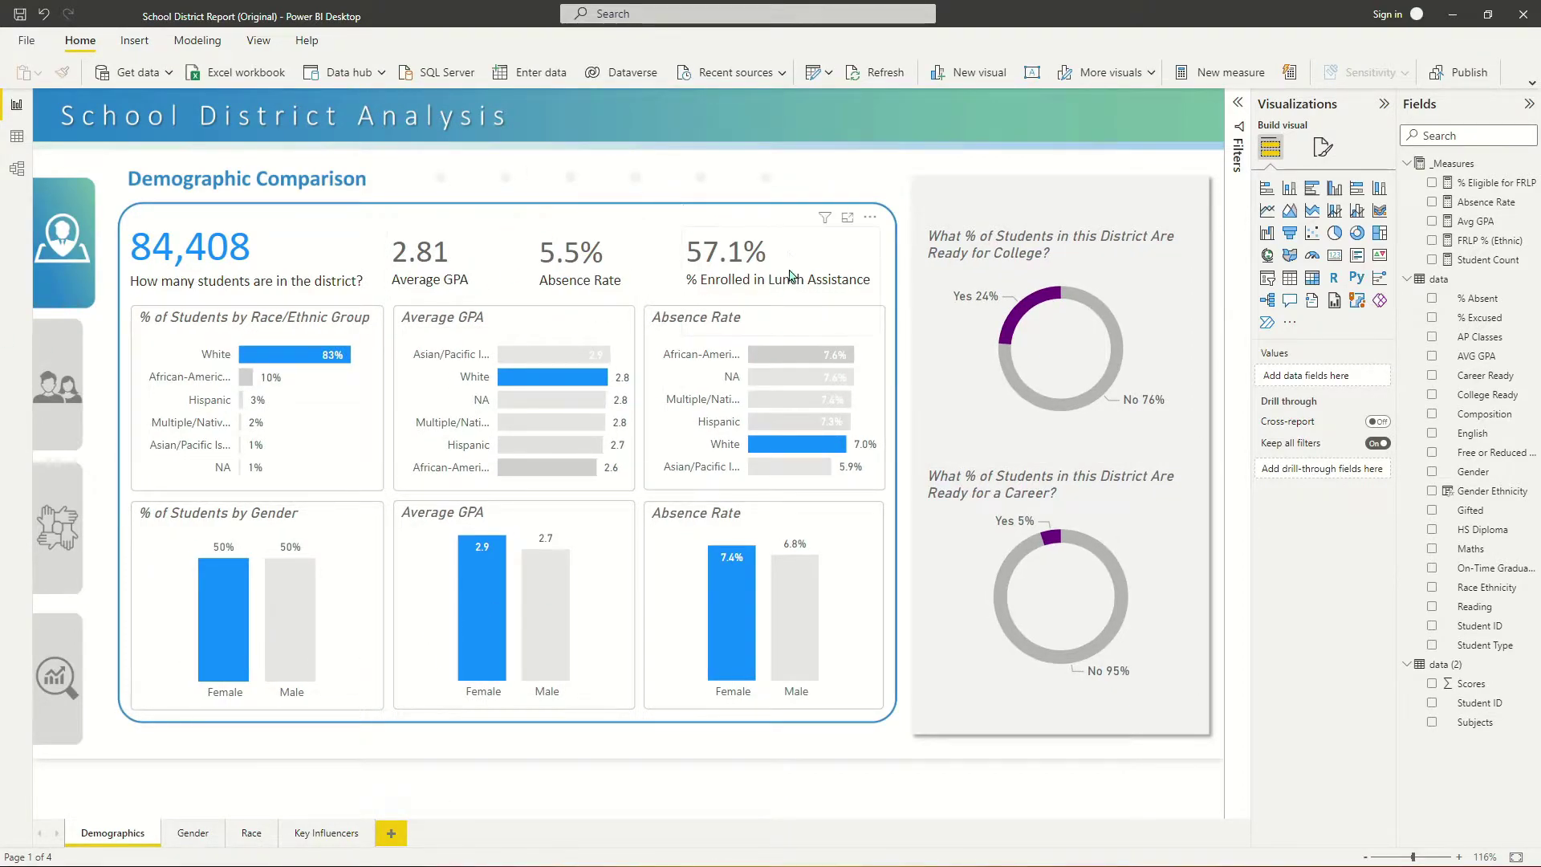
# Nudge the student count card slightly further right to line it up with the chart below.
pyautogui.click(215, 238)
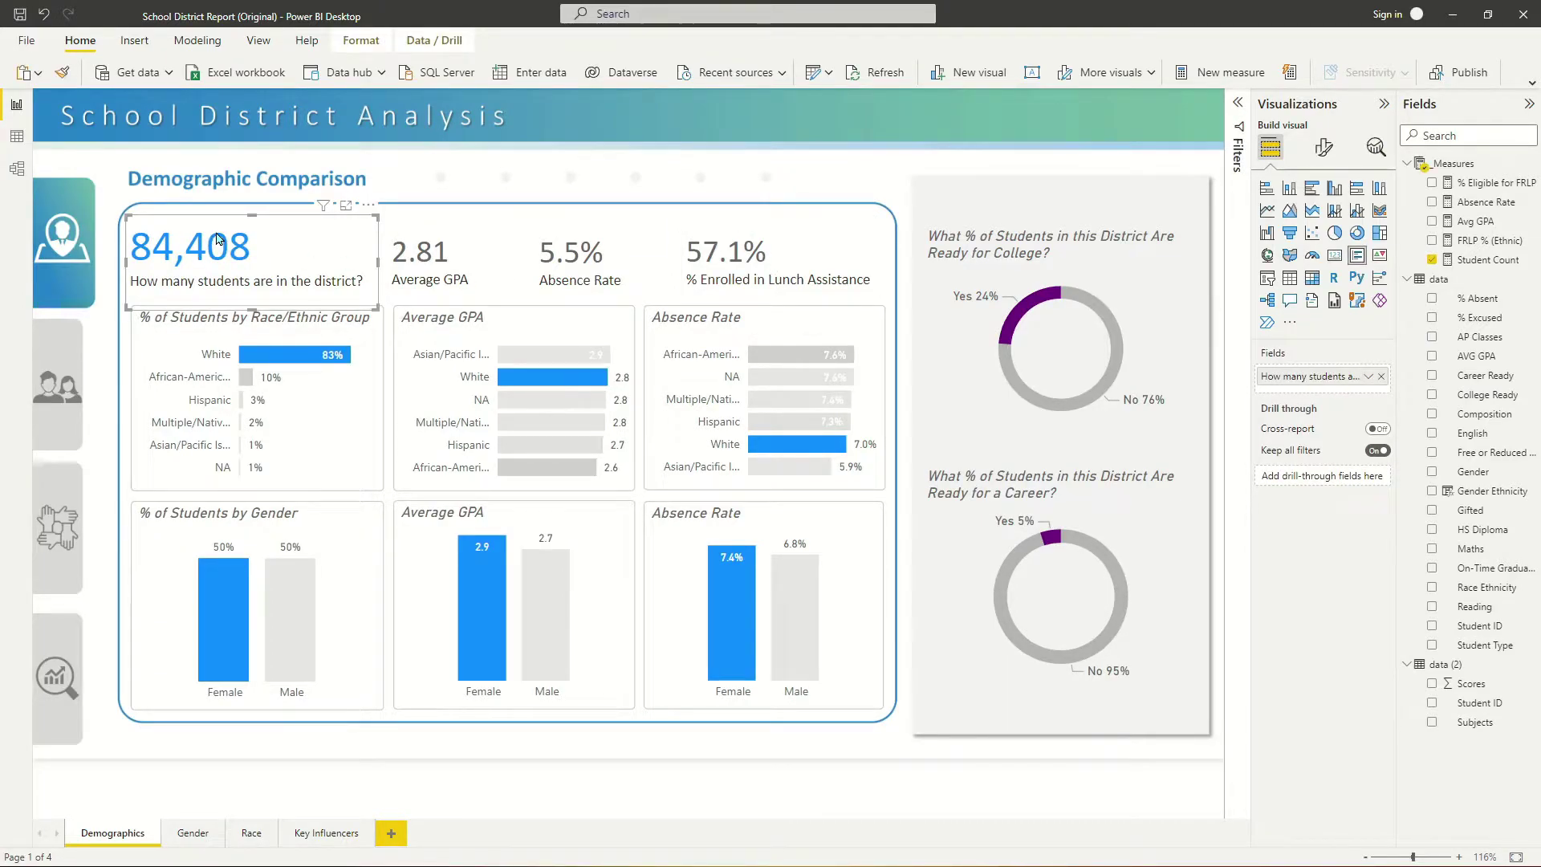
pyautogui.moveTo(234, 224); pyautogui.dragTo(237, 223)
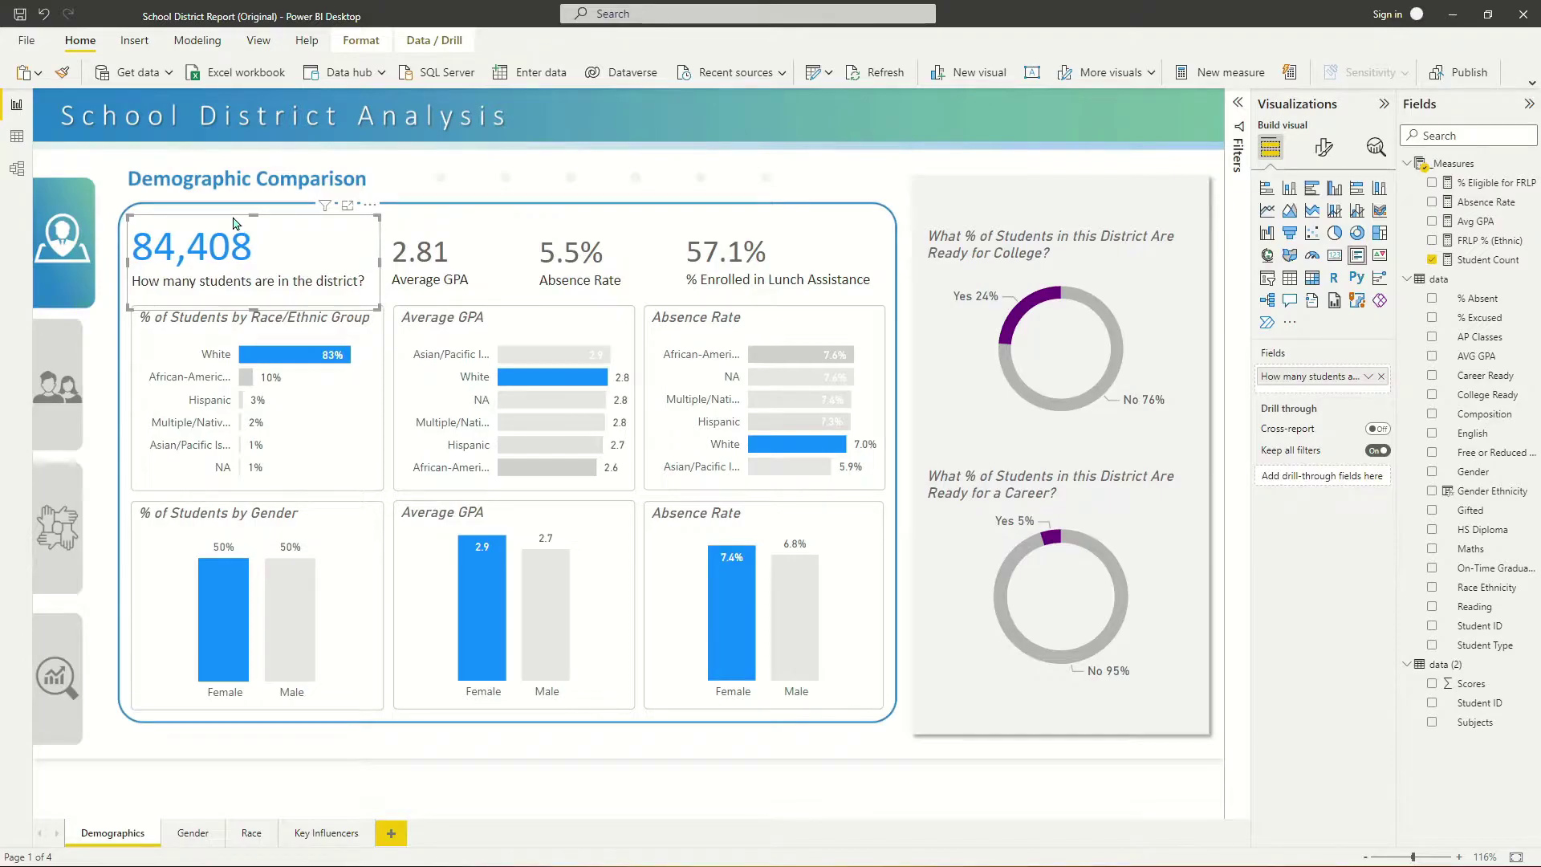
pyautogui.click(516, 182)
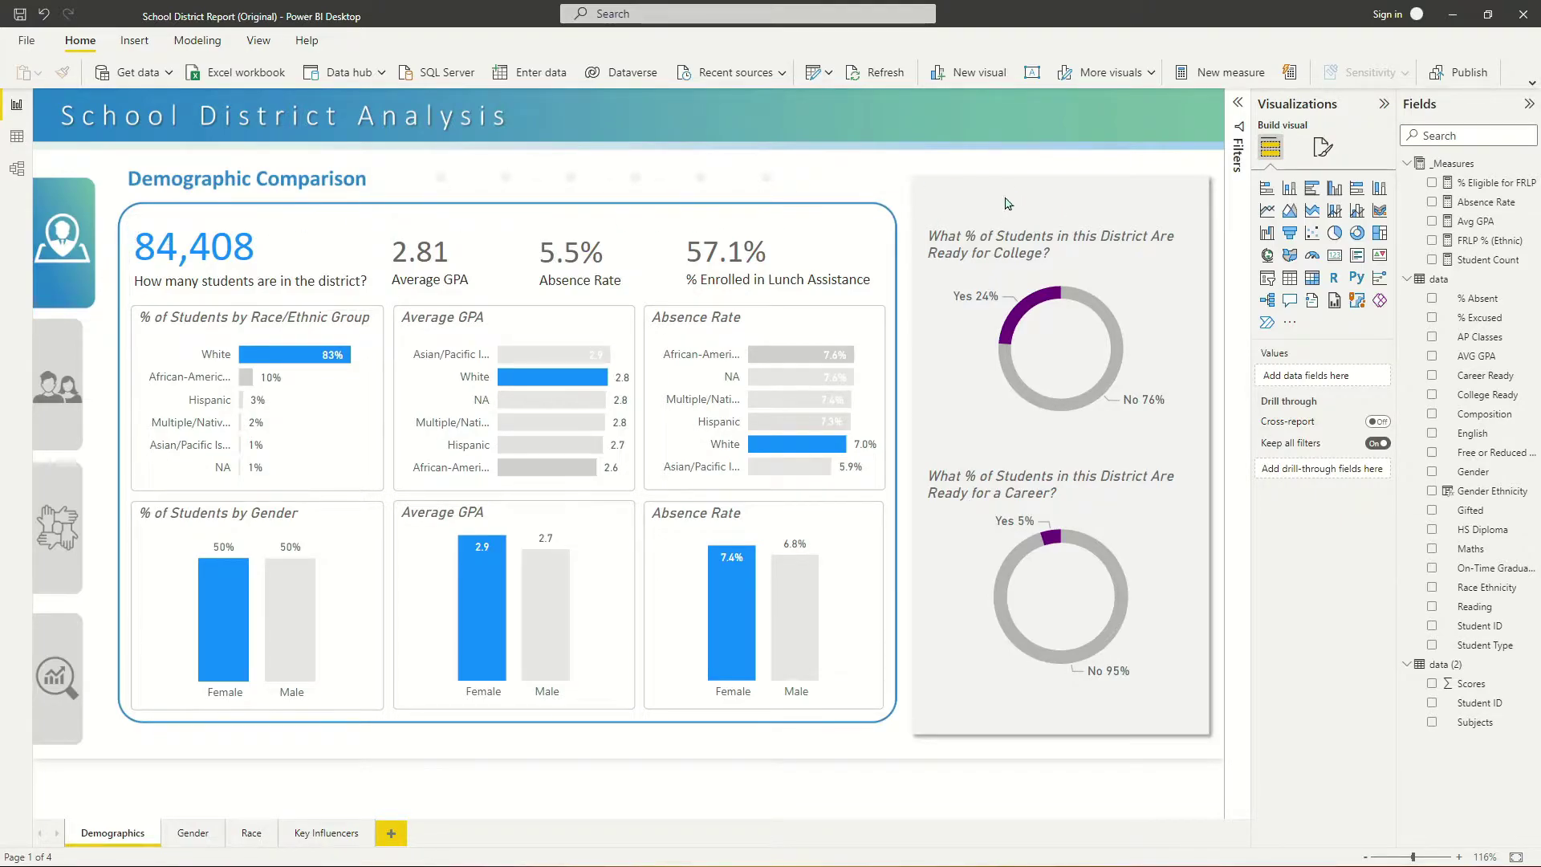
pyautogui.moveTo(115, 198); pyautogui.dragTo(939, 749)
pyautogui.moveTo(889, 165); pyautogui.dragTo(1220, 755)
pyautogui.moveTo(897, 164); pyautogui.dragTo(1218, 235)
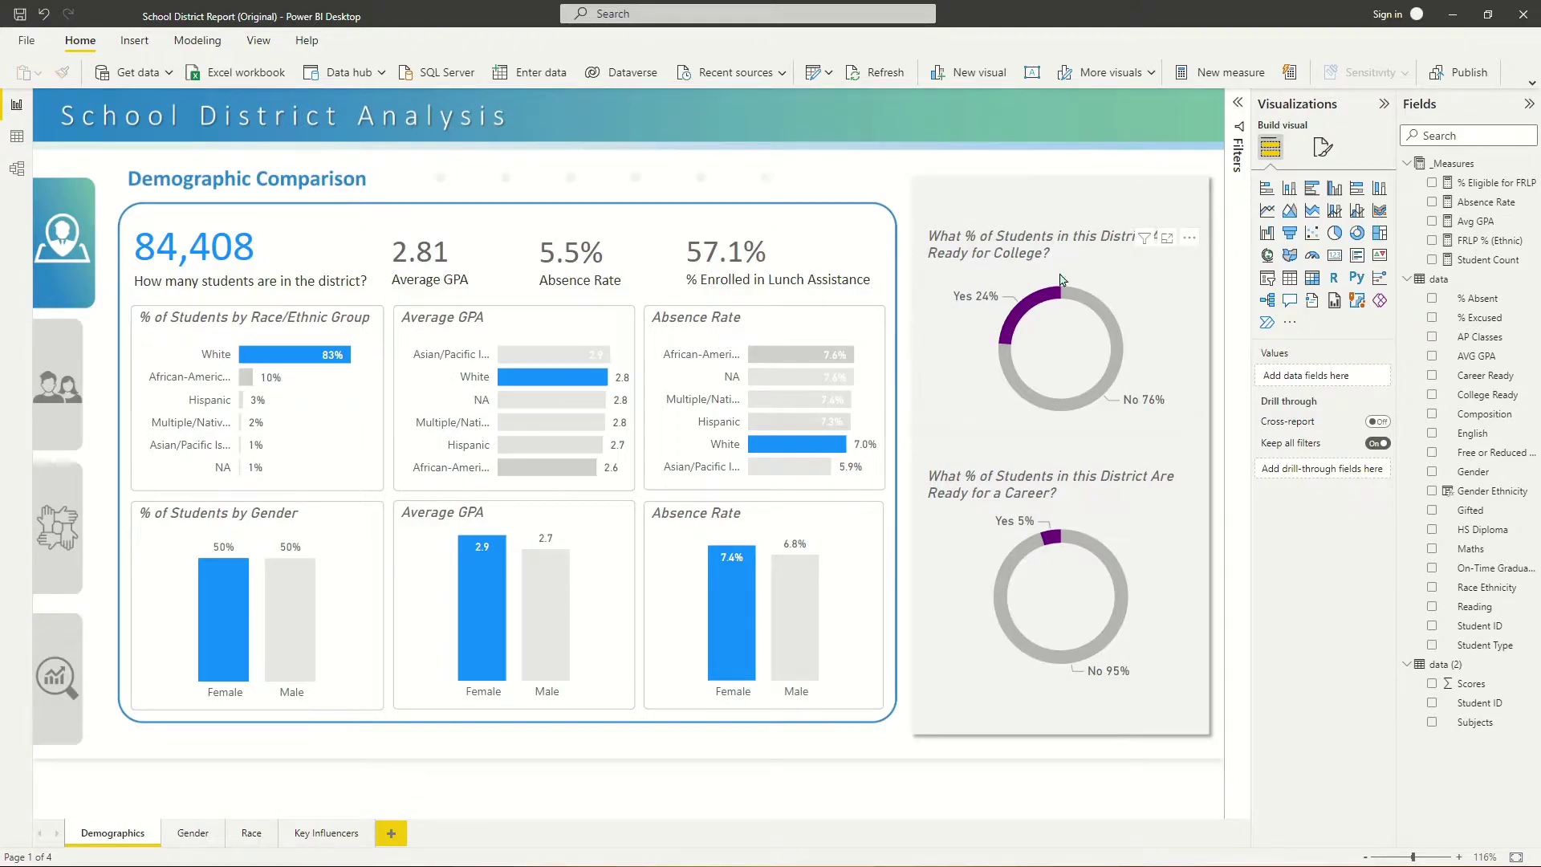
# Move the college-ready and career-ready donut charts down within the grey side panel.
pyautogui.moveTo(1078, 243)
pyautogui.mouseDown()
pyautogui.moveTo(1101, 292)
pyautogui.moveTo(1077, 272)
pyautogui.mouseUp()
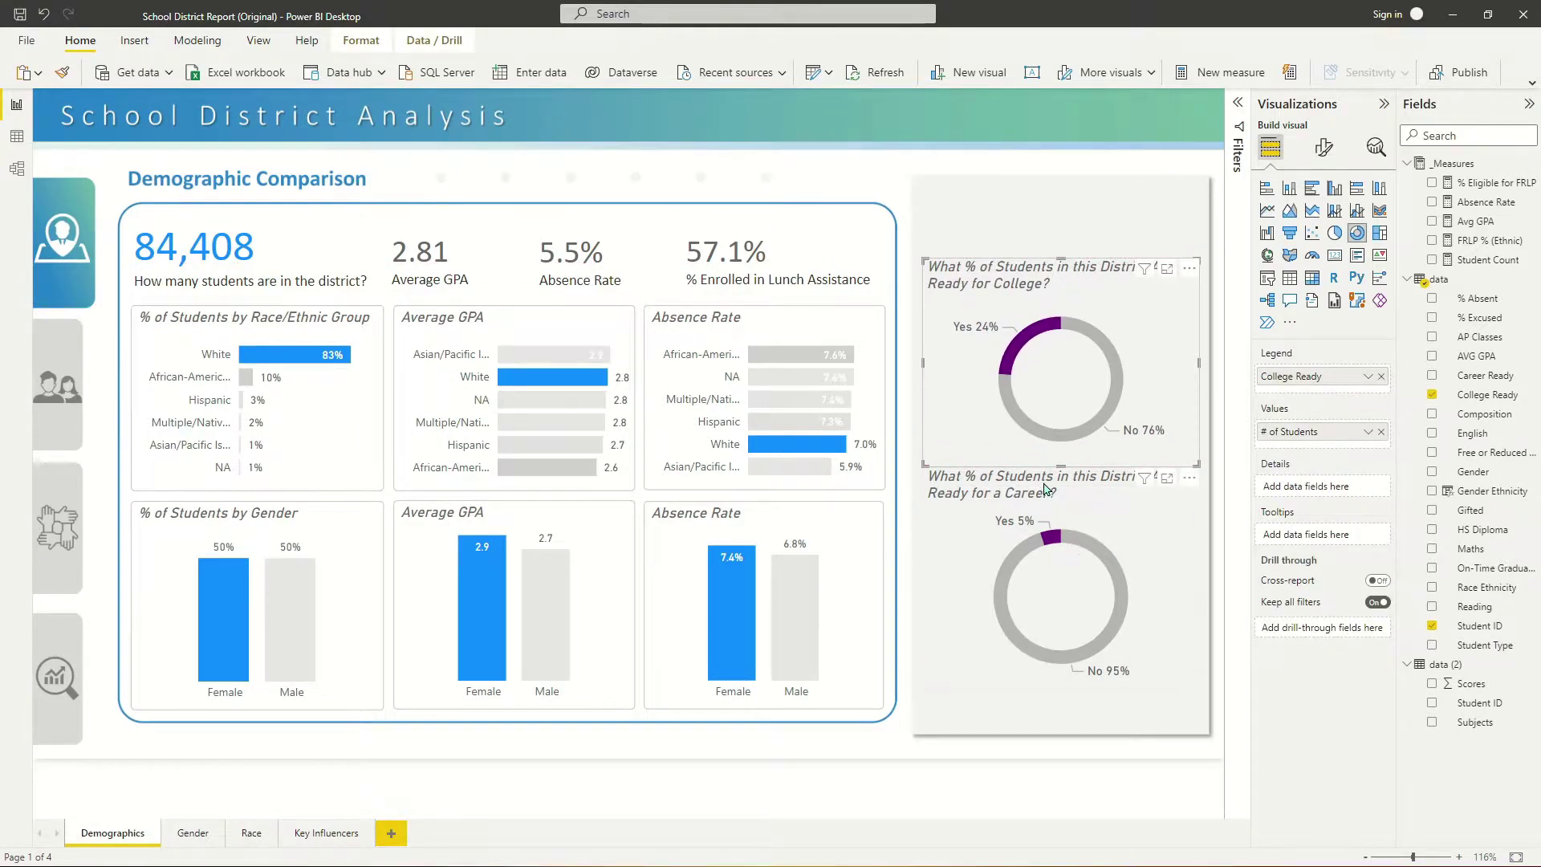
pyautogui.moveTo(1045, 489); pyautogui.dragTo(1048, 523)
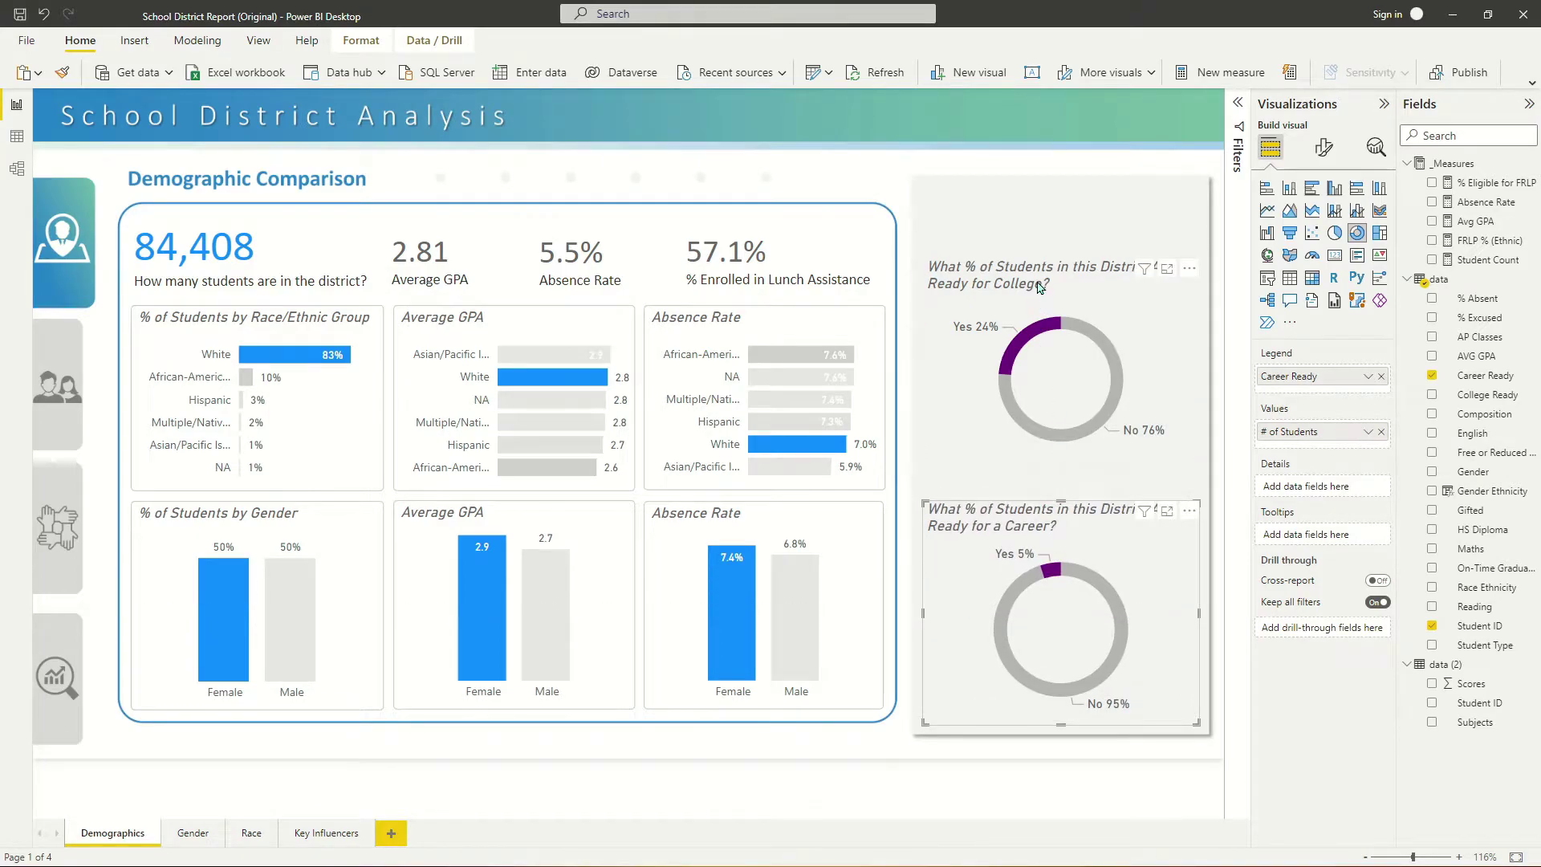
pyautogui.moveTo(1038, 287); pyautogui.dragTo(1040, 298)
pyautogui.click(968, 212)
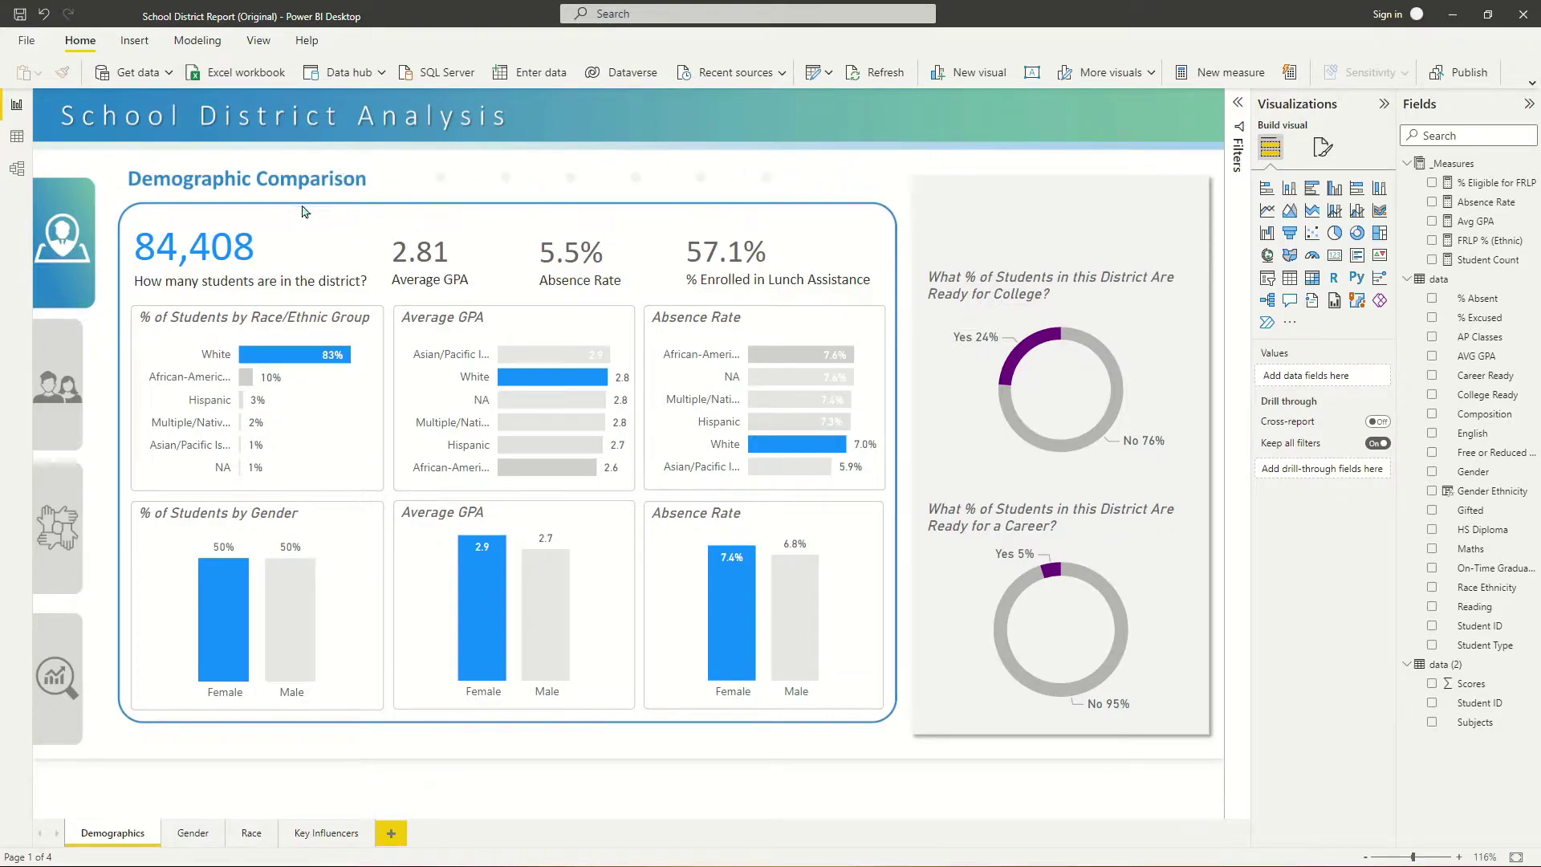
# Open the customization of the current report theme and select the hex code of Color 1 for editing.
pyautogui.click(256, 41)
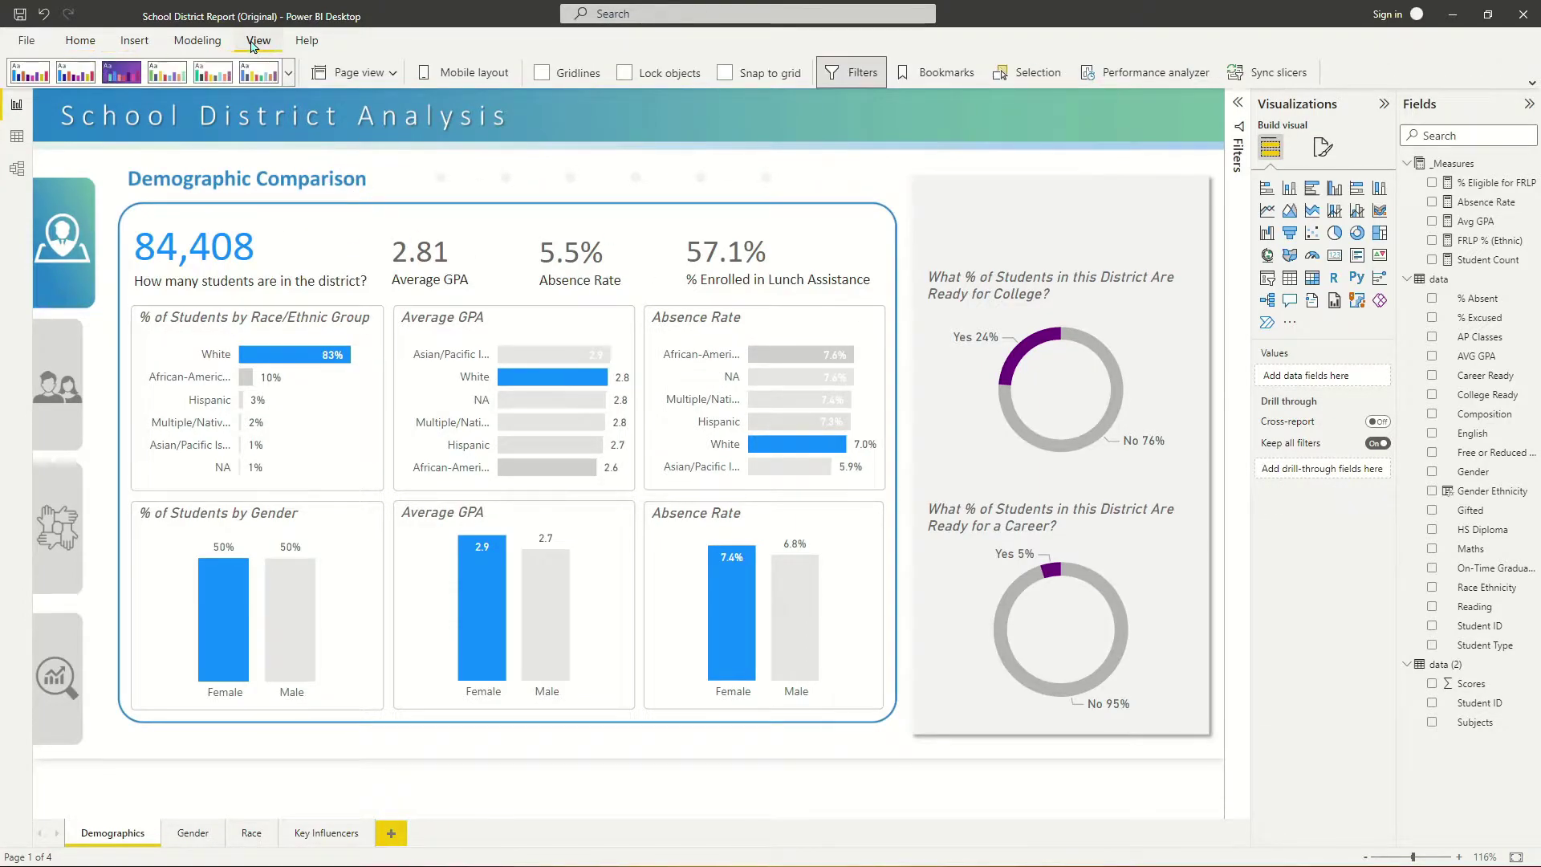
pyautogui.click(288, 74)
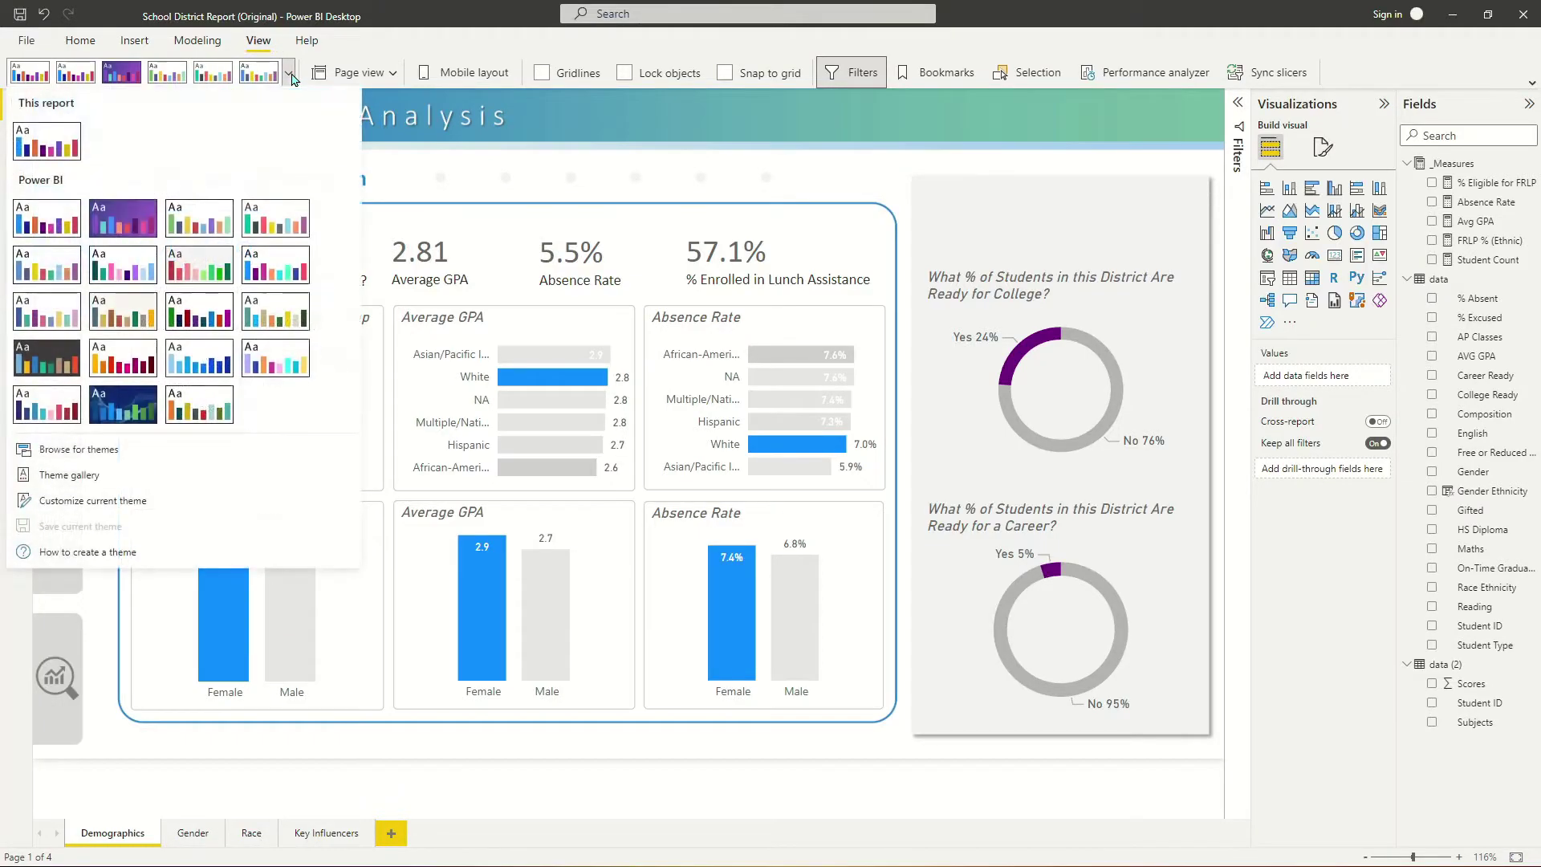
pyautogui.click(129, 501)
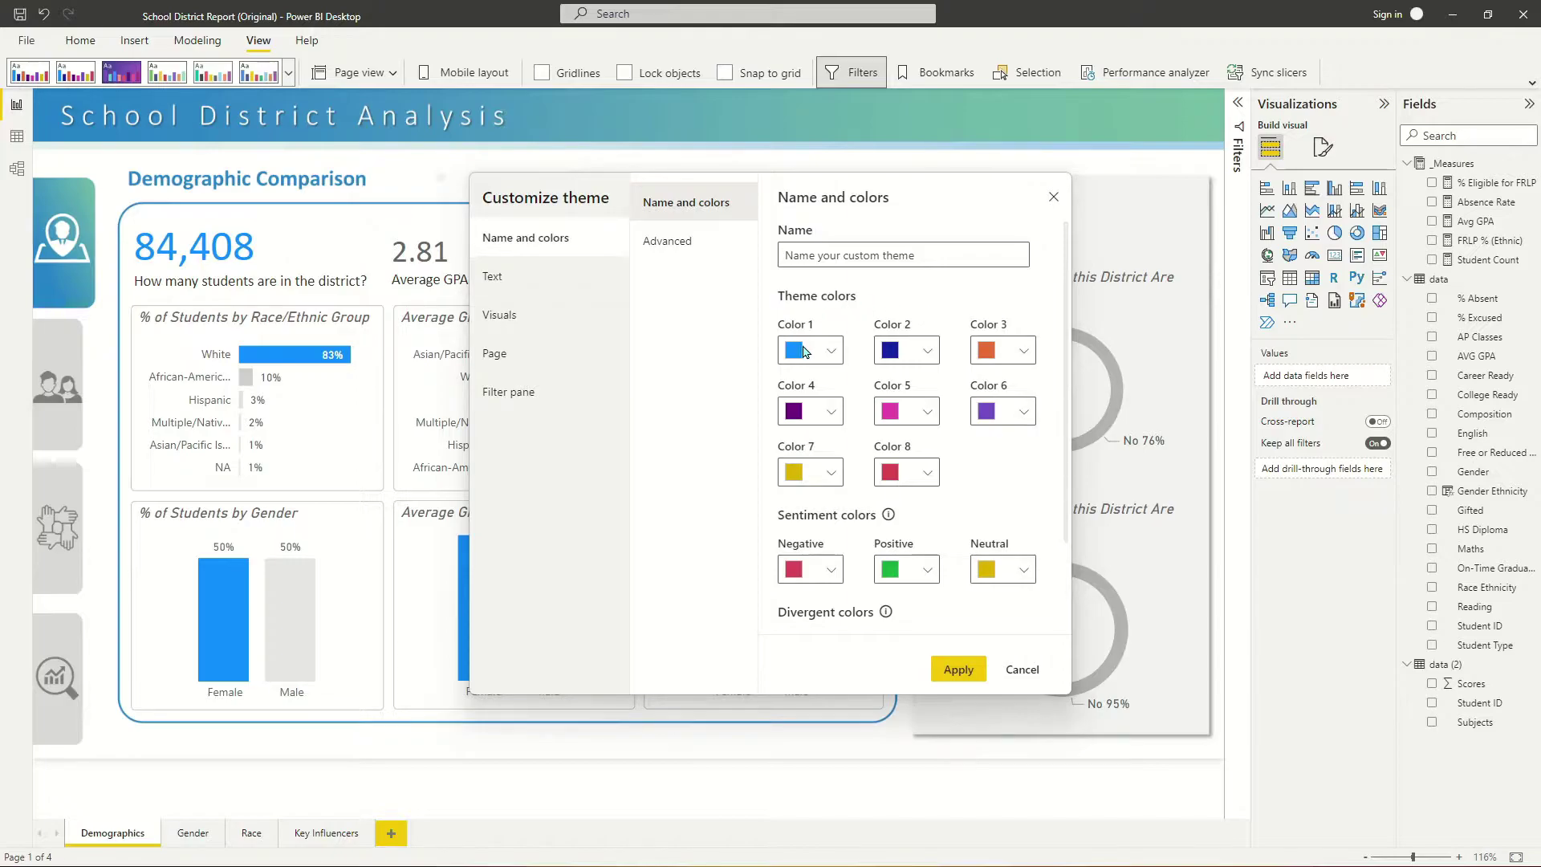
pyautogui.click(804, 351)
pyautogui.click(839, 349)
pyautogui.click(842, 346)
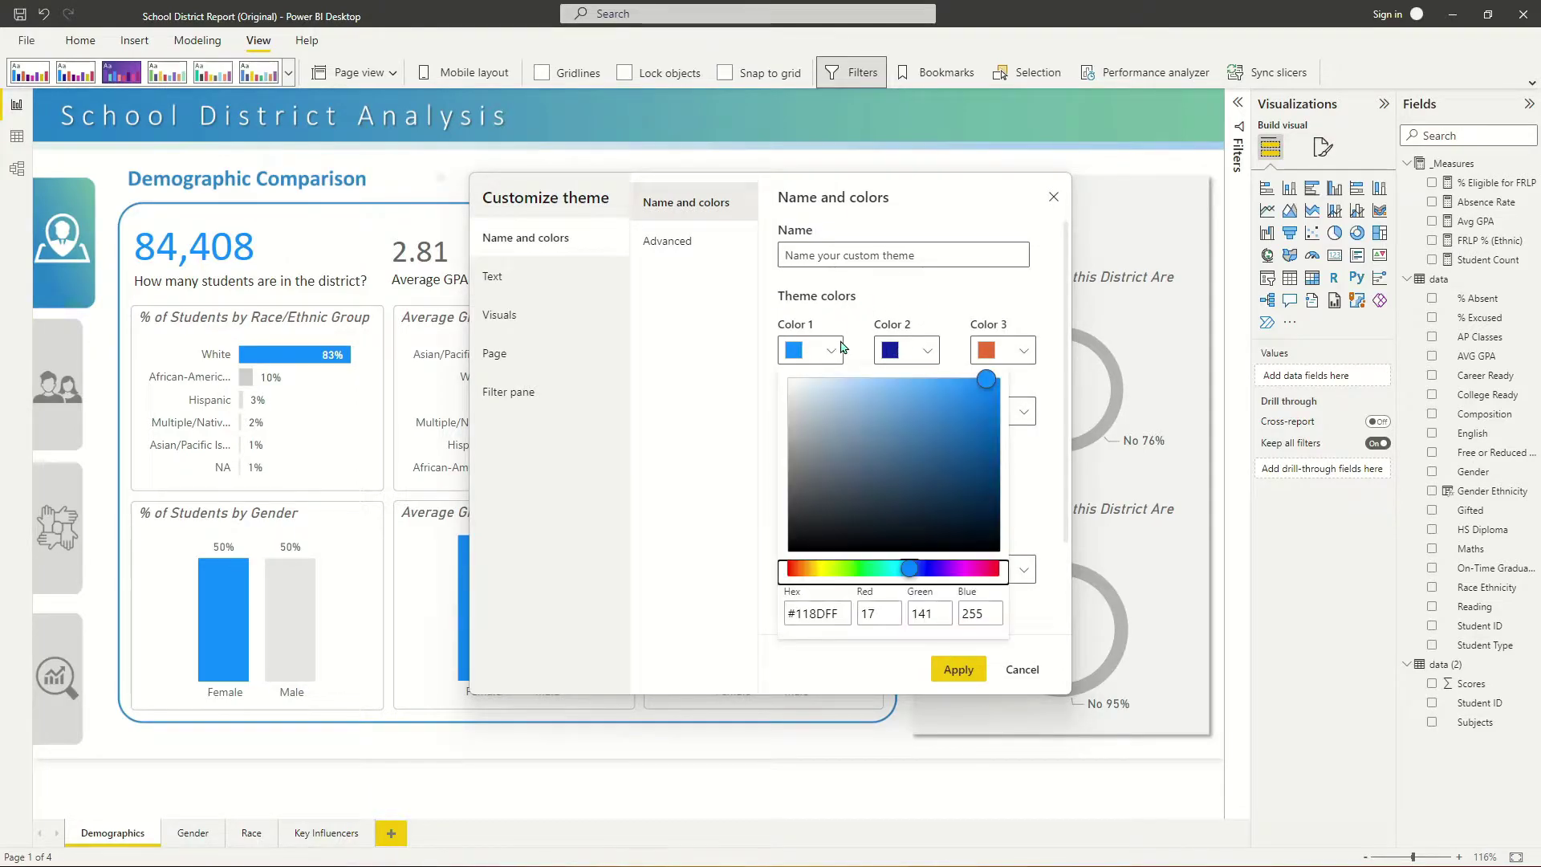
pyautogui.click(867, 346)
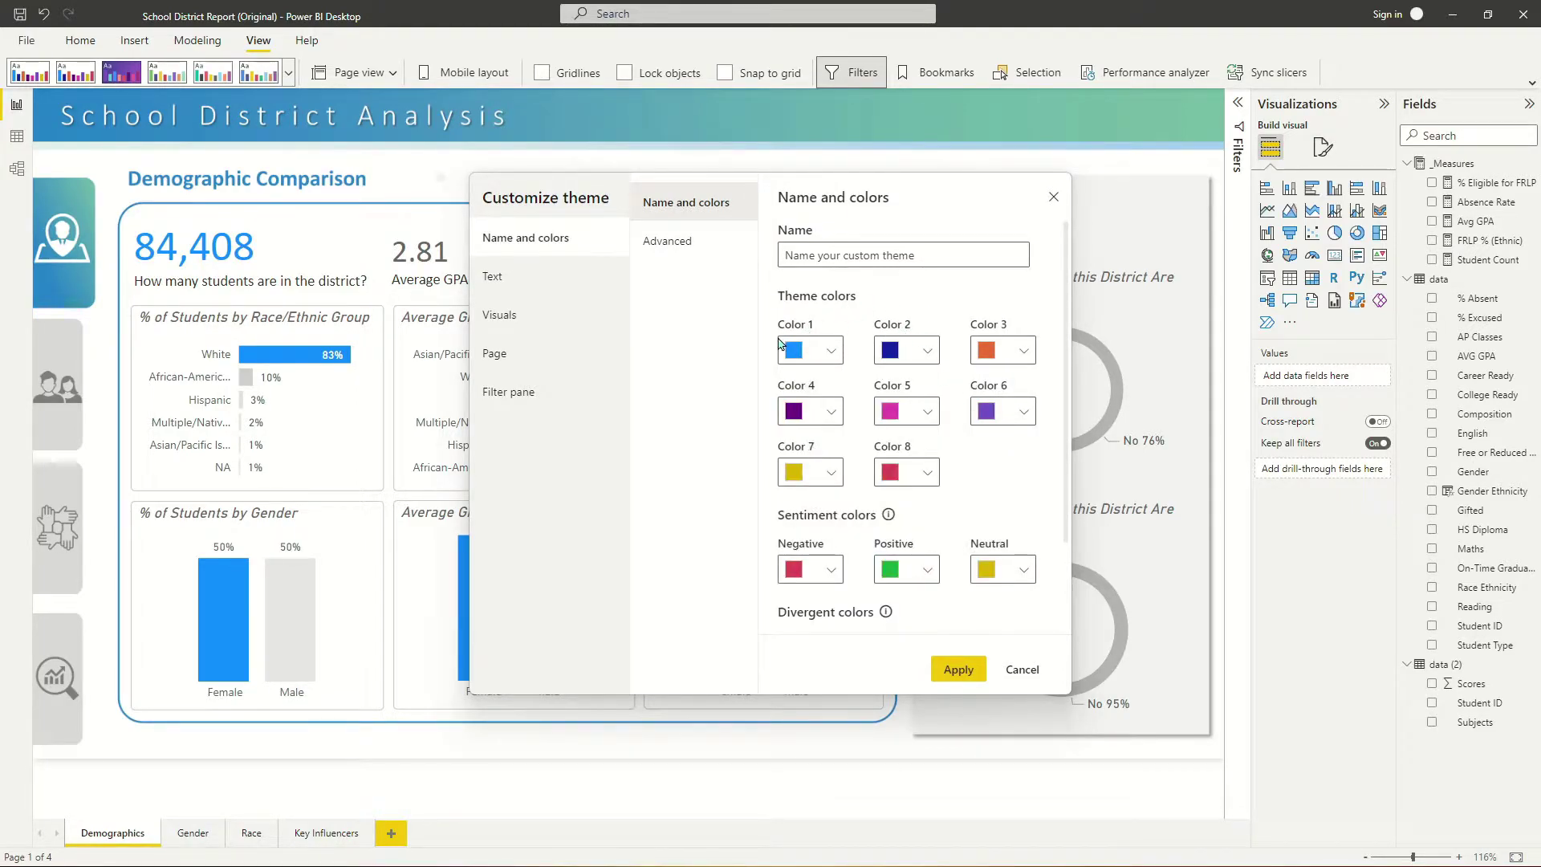
pyautogui.click(828, 354)
pyautogui.click(851, 611)
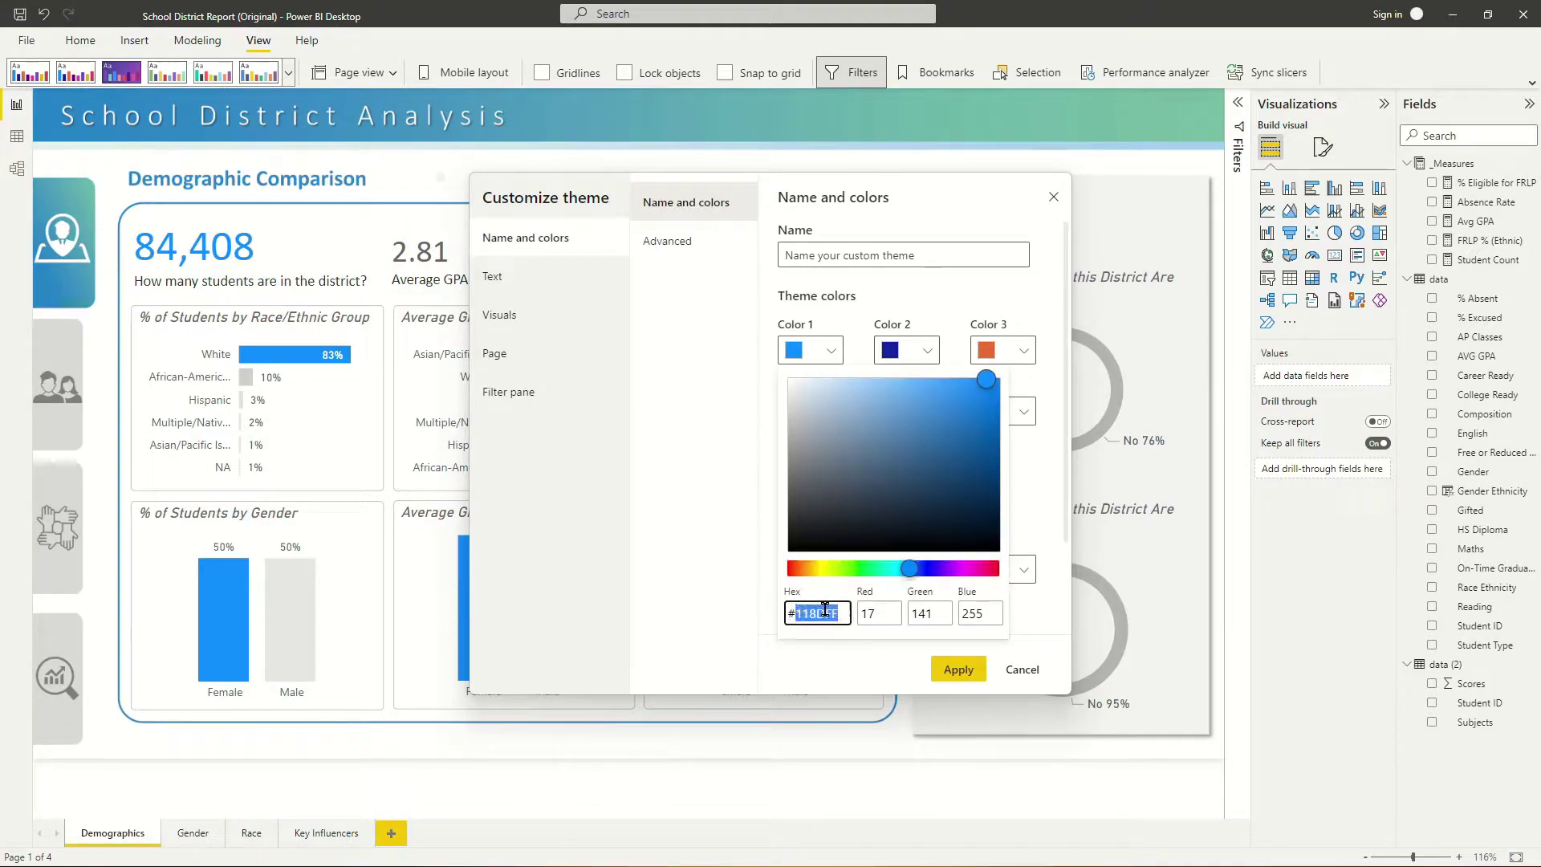
# Switch to PowerPoint and inspect the custom color values of the title banner's first gradient stop.
pyautogui.click(937, 267)
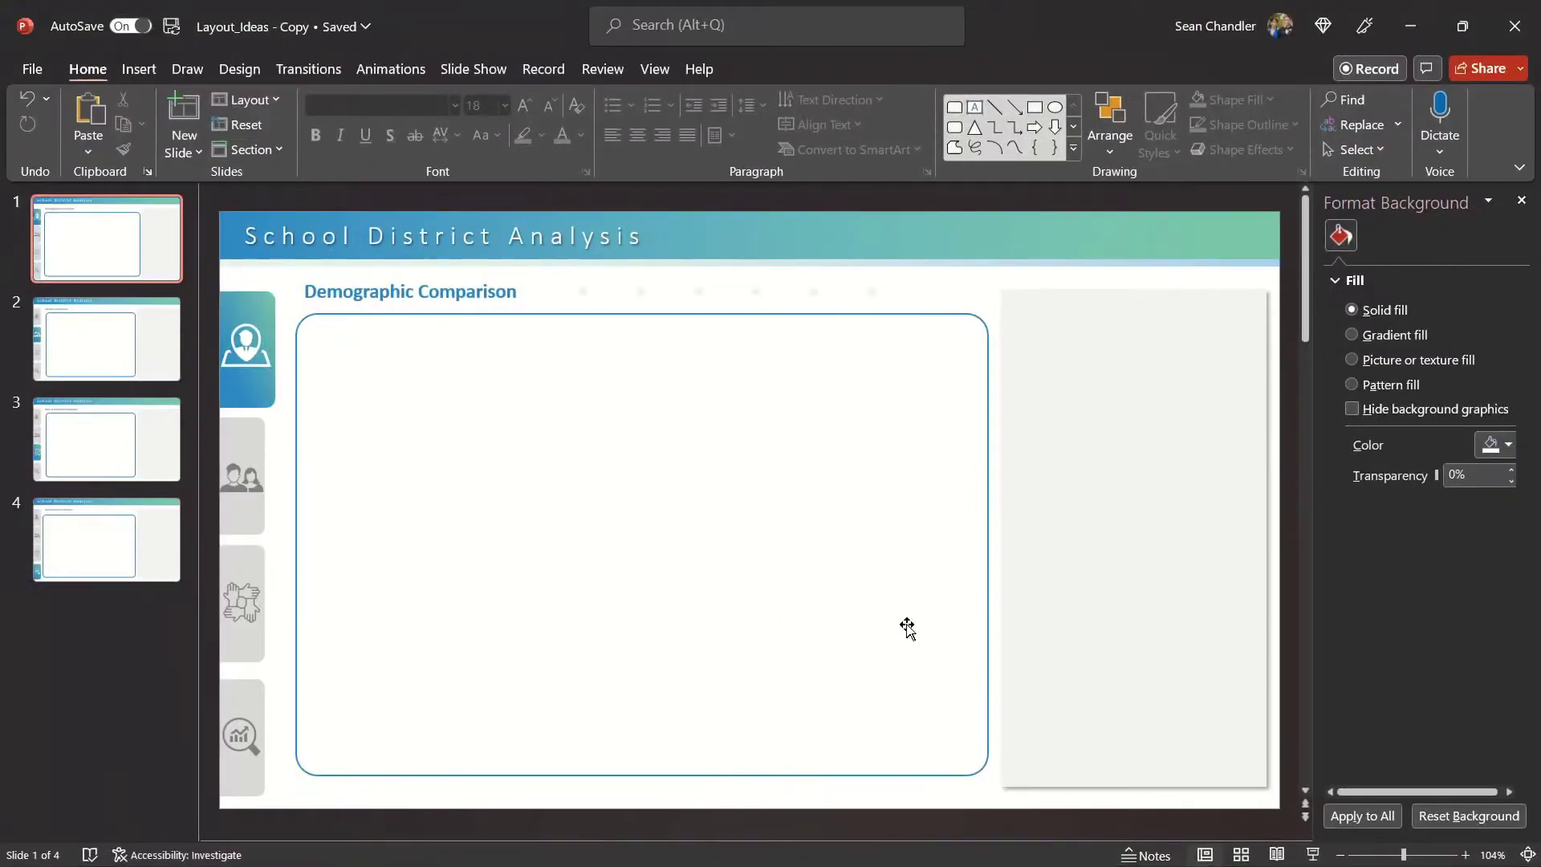
pyautogui.click(1495, 444)
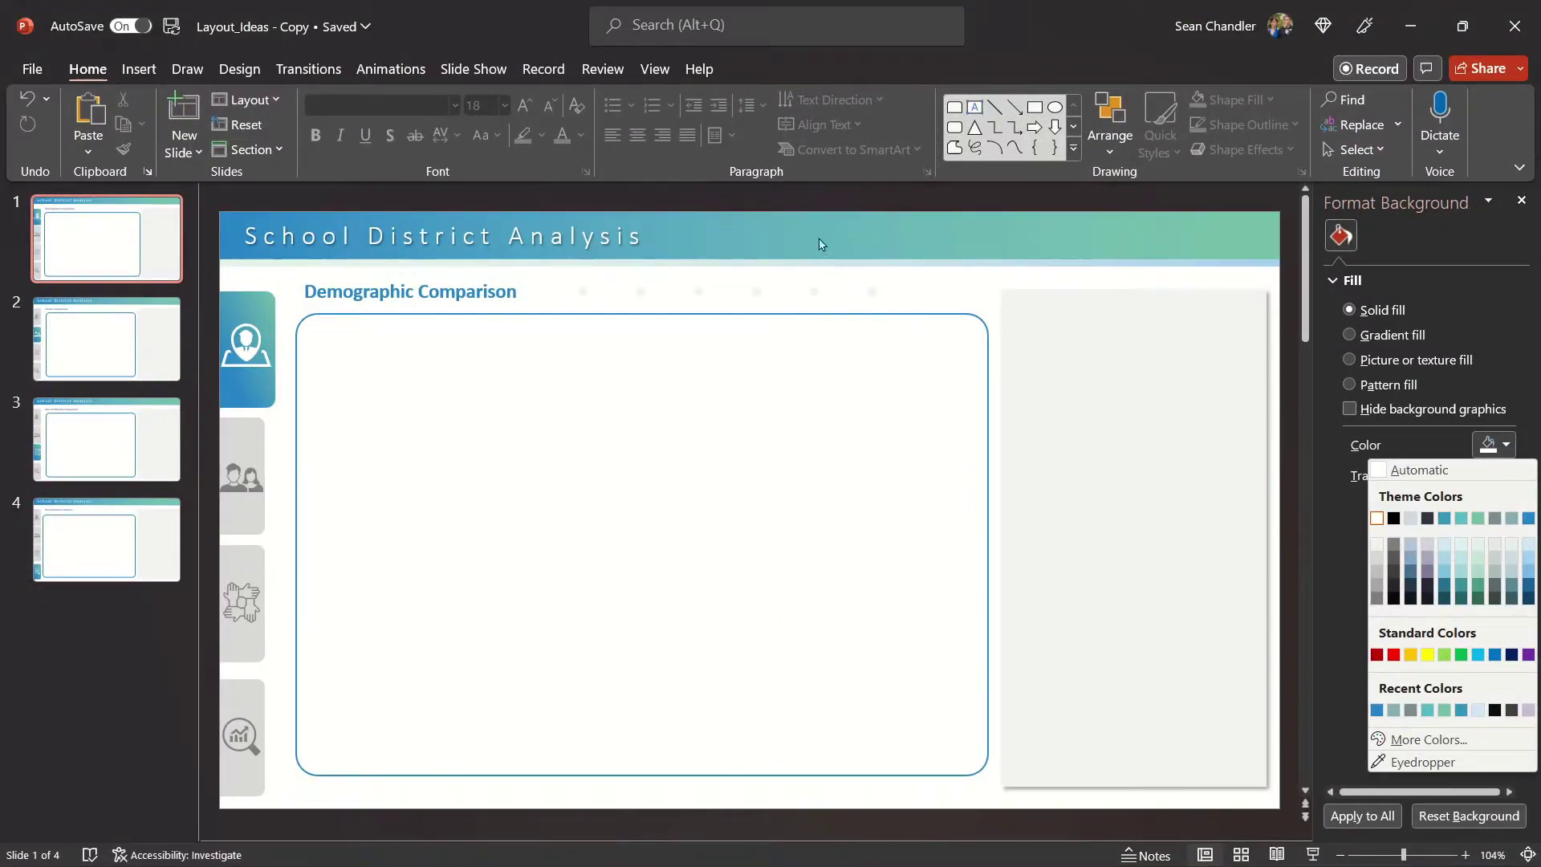
pyautogui.click(387, 300)
pyautogui.click(255, 232)
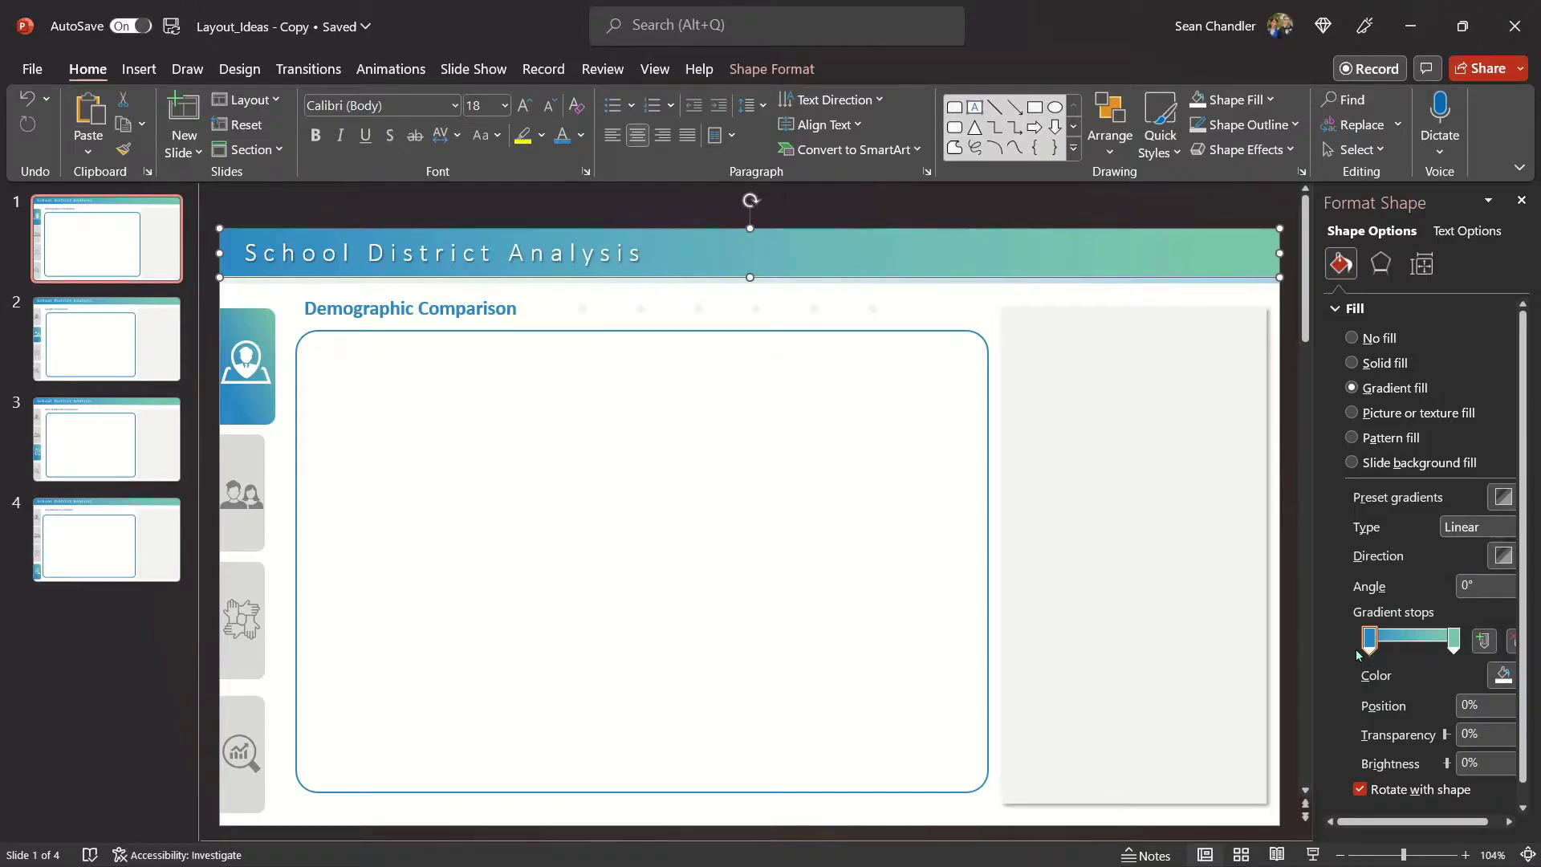
pyautogui.click(1503, 675)
pyautogui.click(1420, 625)
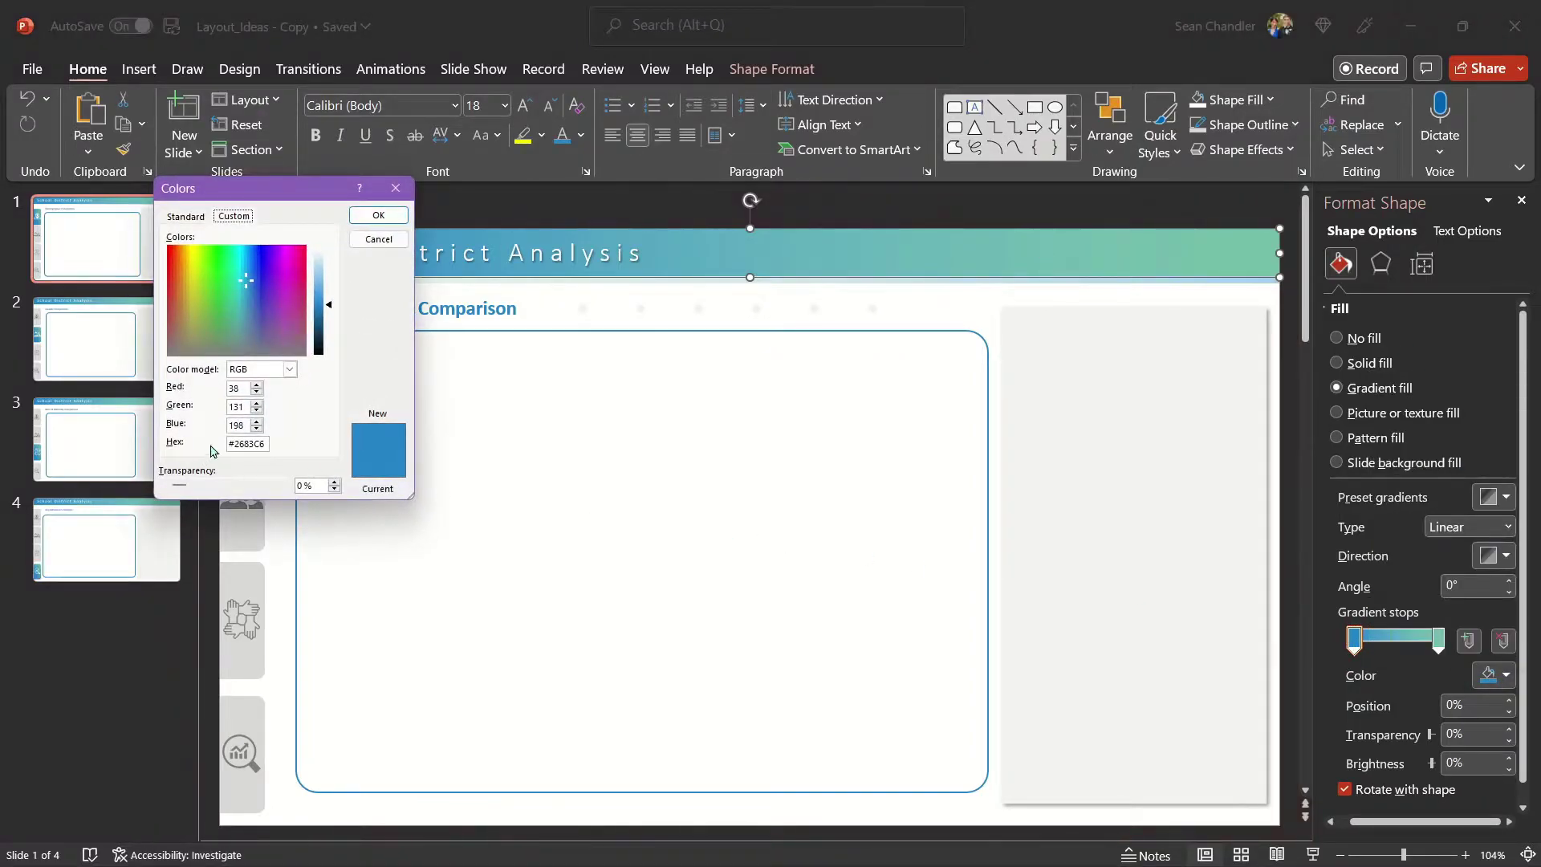
pyautogui.click(381, 239)
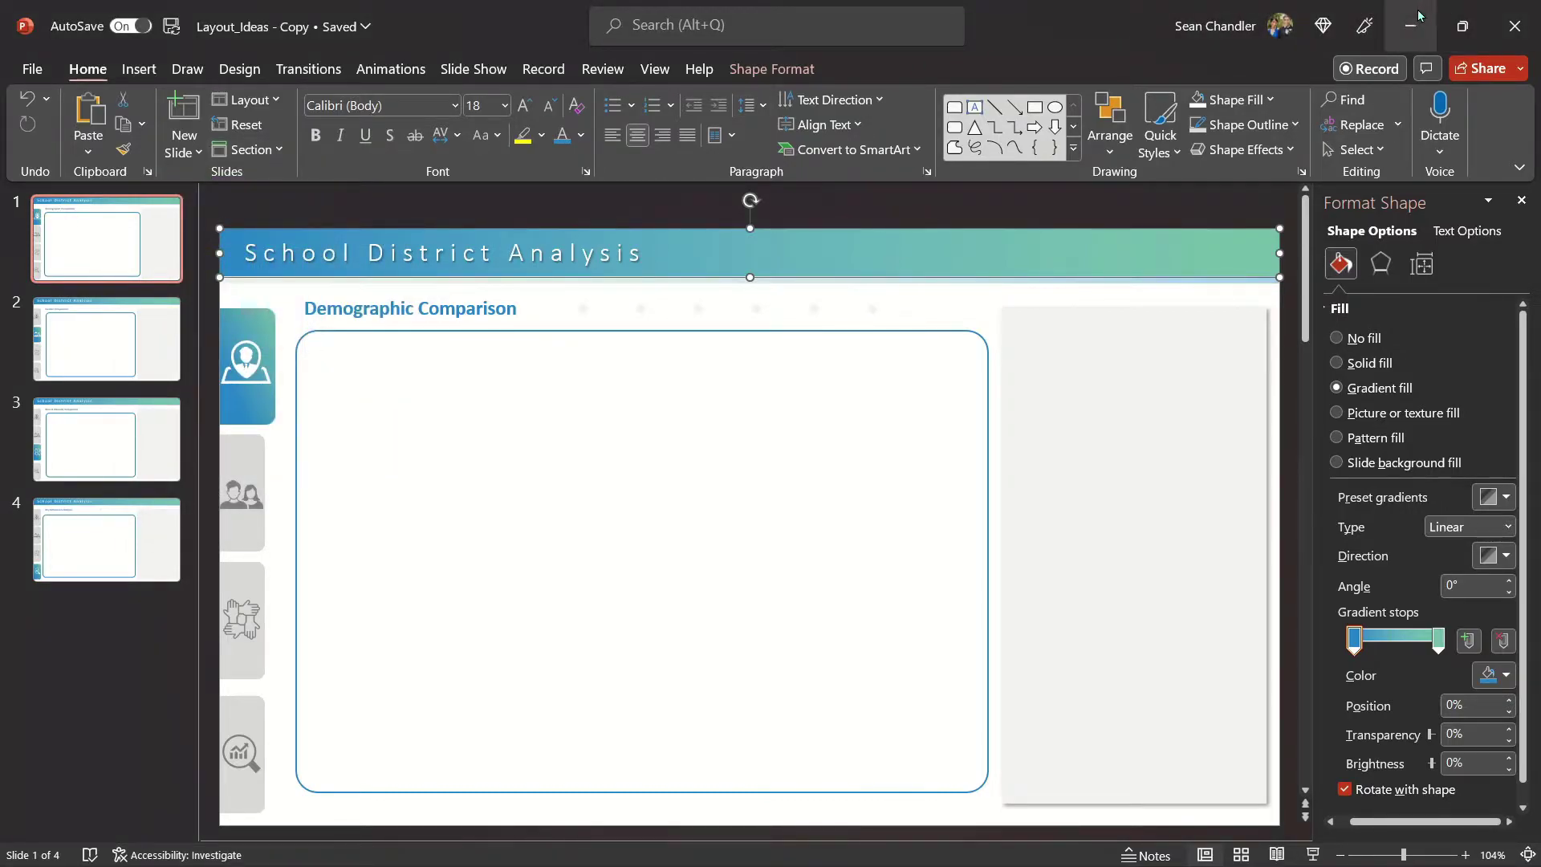
# Copy the hex code #2683C6 from the banner's first gradient stop and return to Power BI.
pyautogui.click(1495, 675)
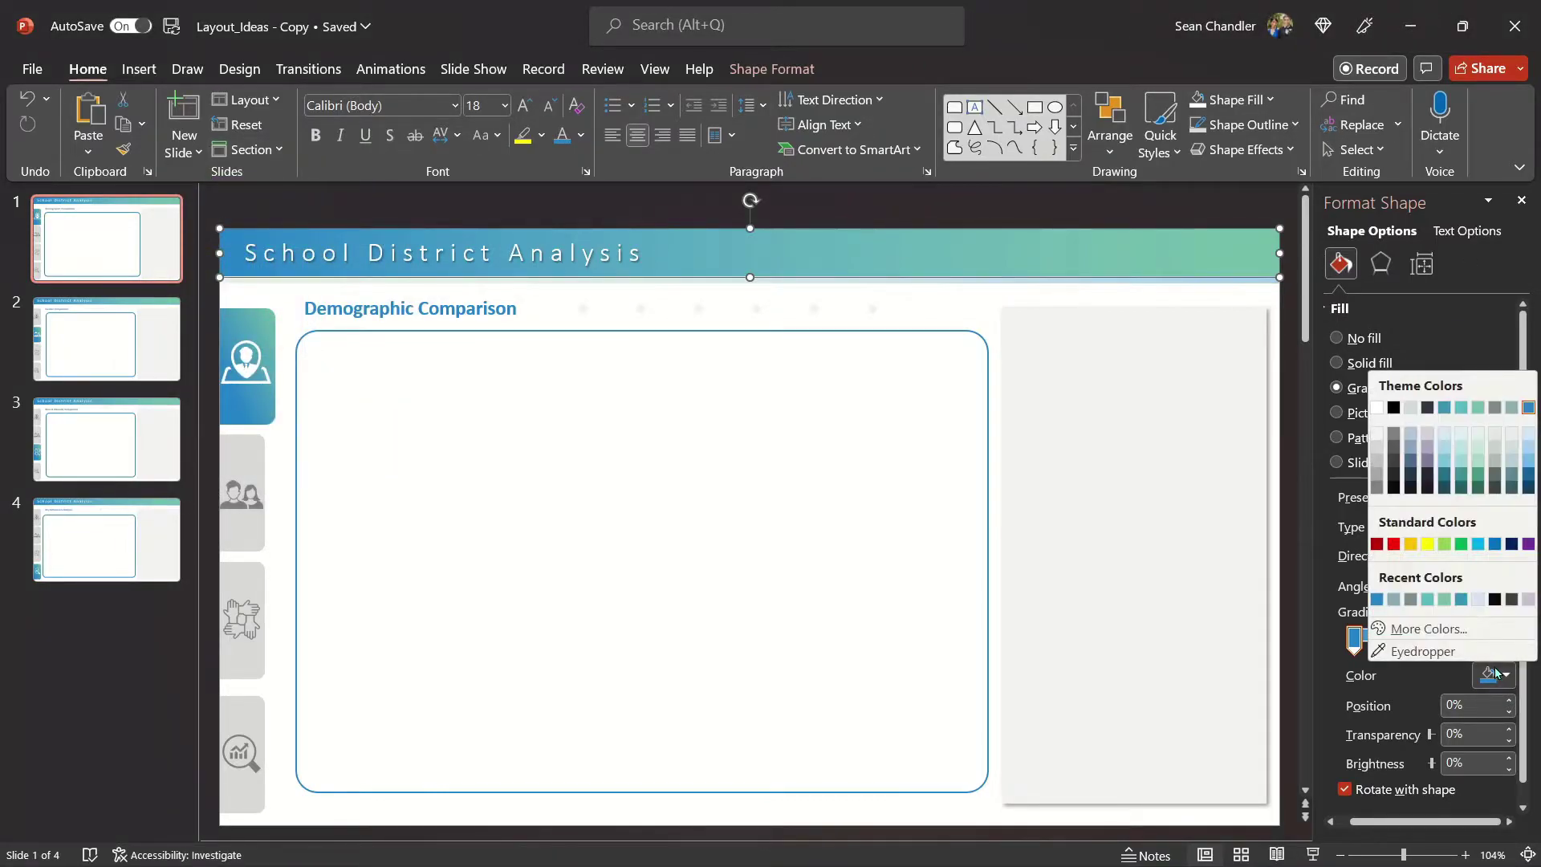
pyautogui.click(1430, 631)
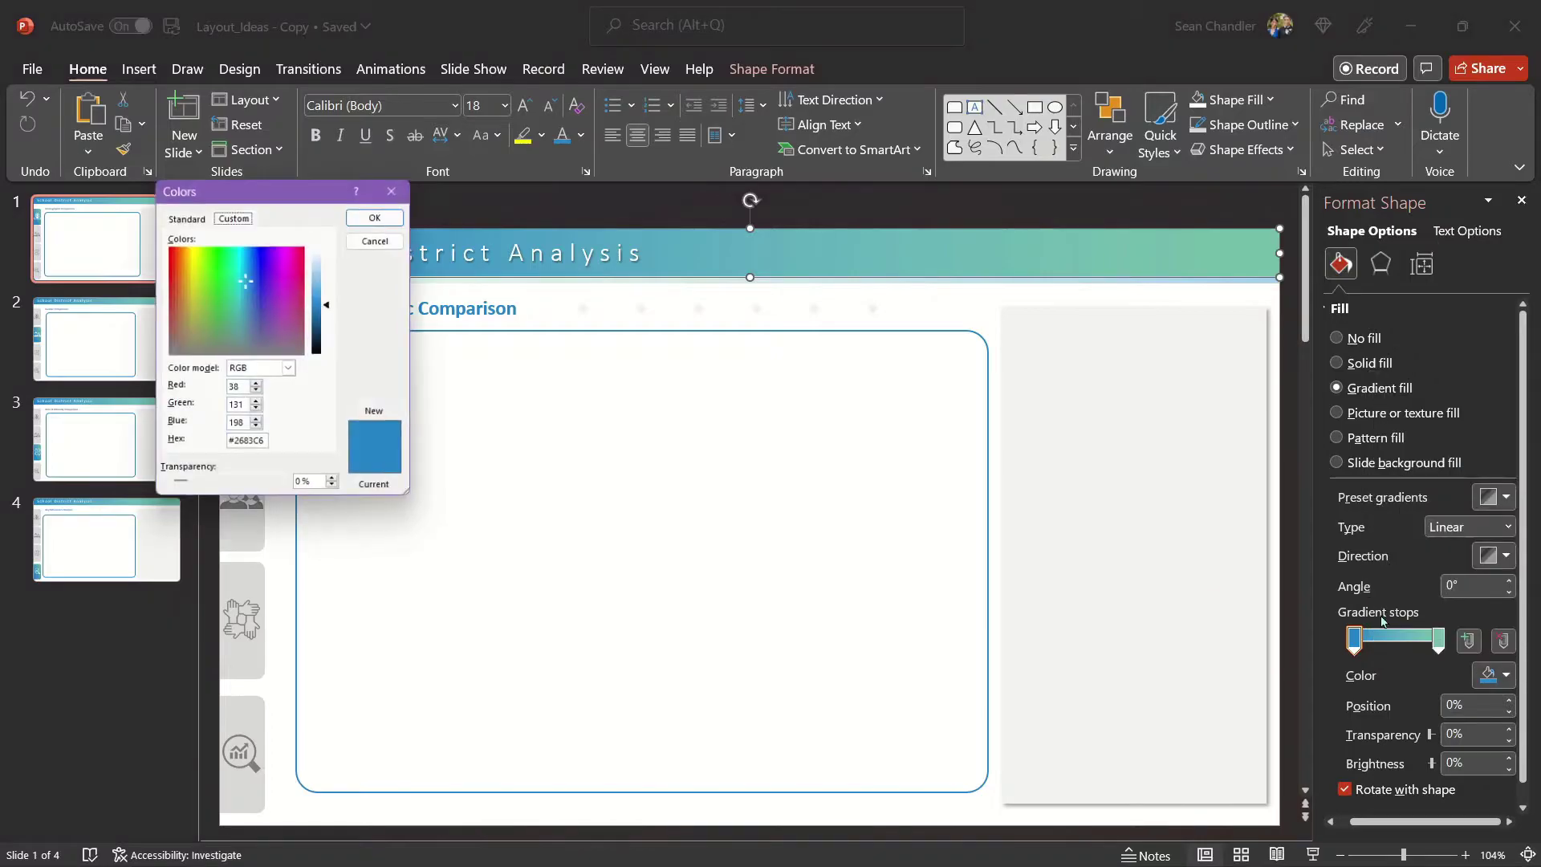
pyautogui.doubleClick(251, 444)
pyautogui.hotkey('ctrl', 'v')
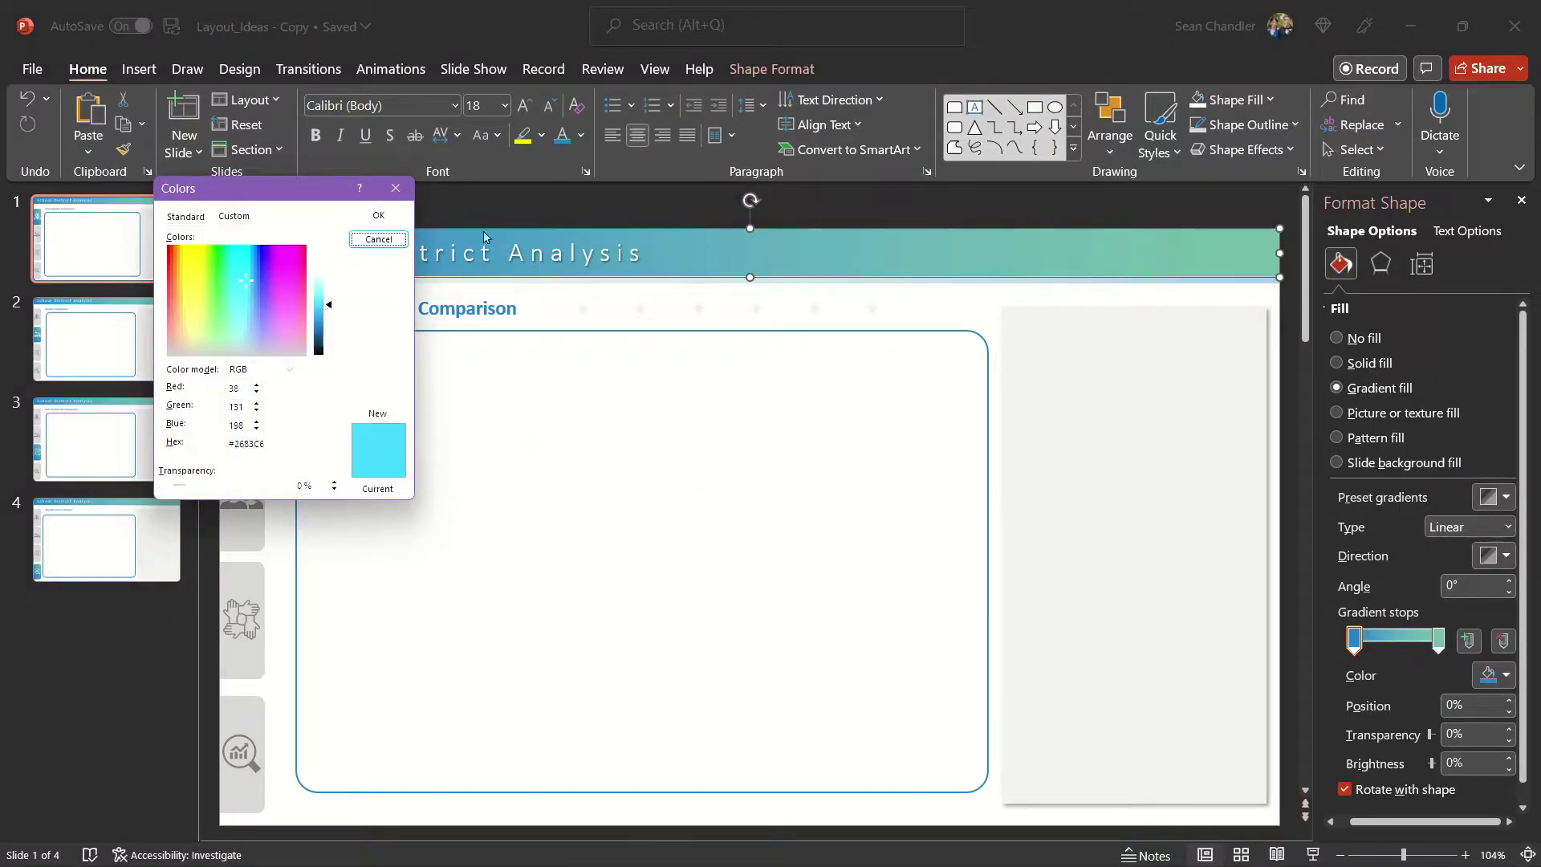
pyautogui.click(378, 216)
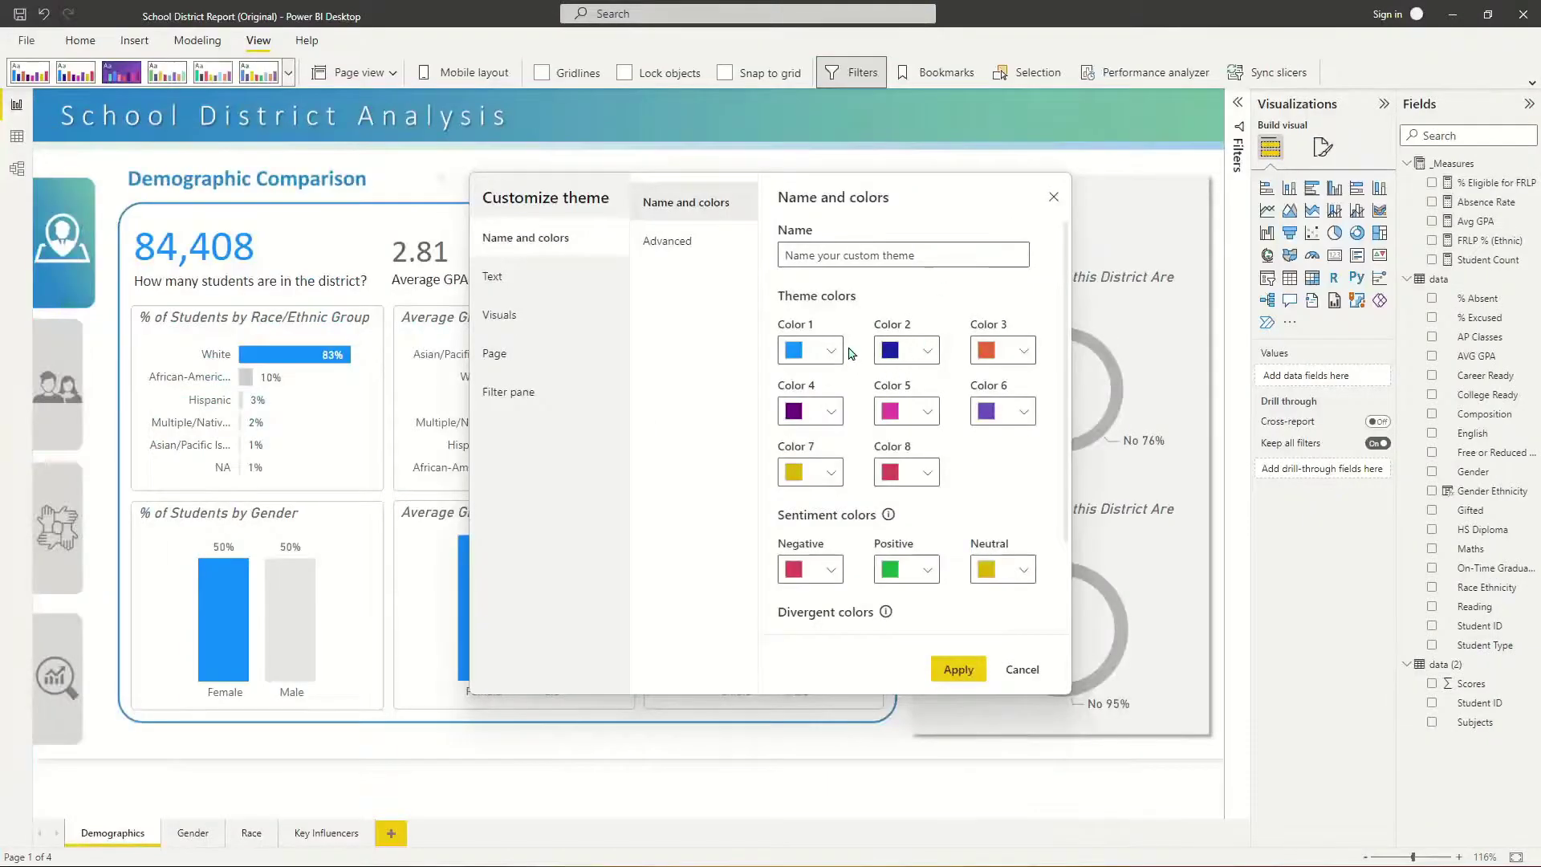
# Set theme Color 1 to hex 2683C6 and apply the customized theme to the report.
pyautogui.click(831, 351)
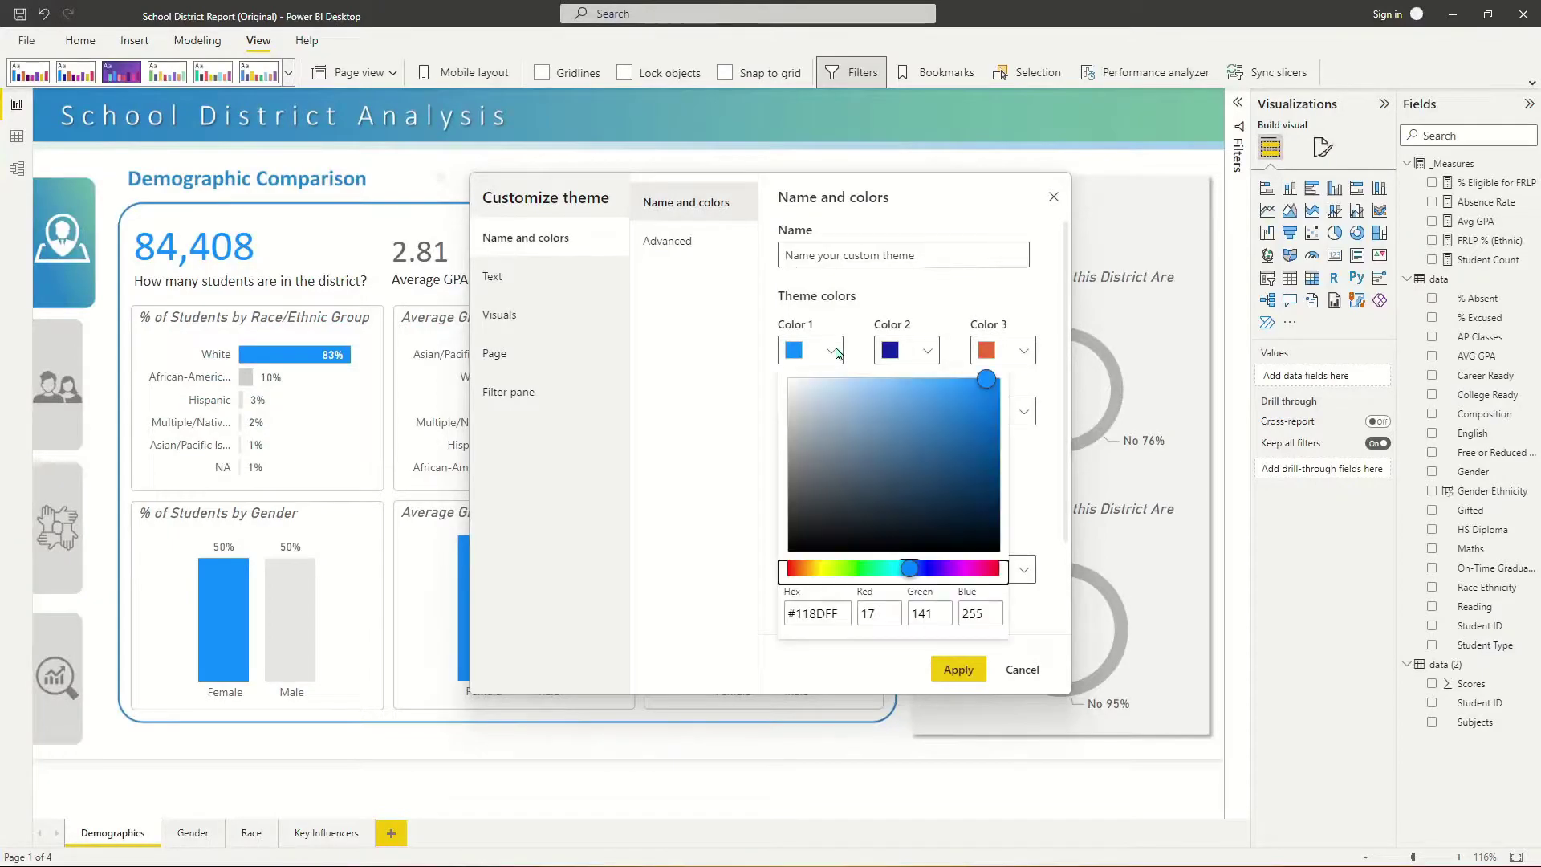
pyautogui.doubleClick(827, 613)
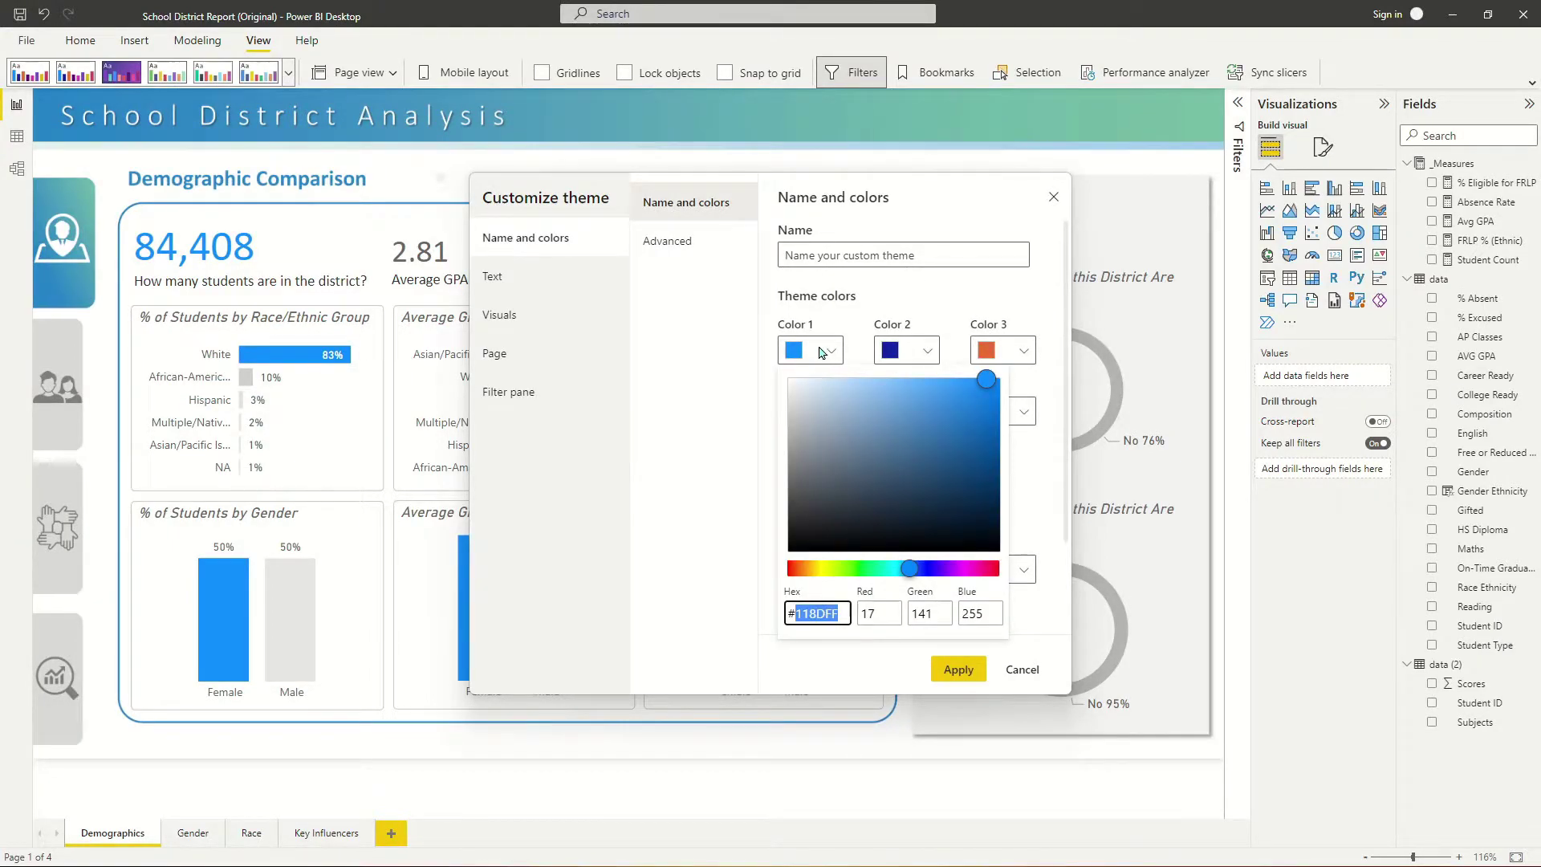
pyautogui.write('2683C6')
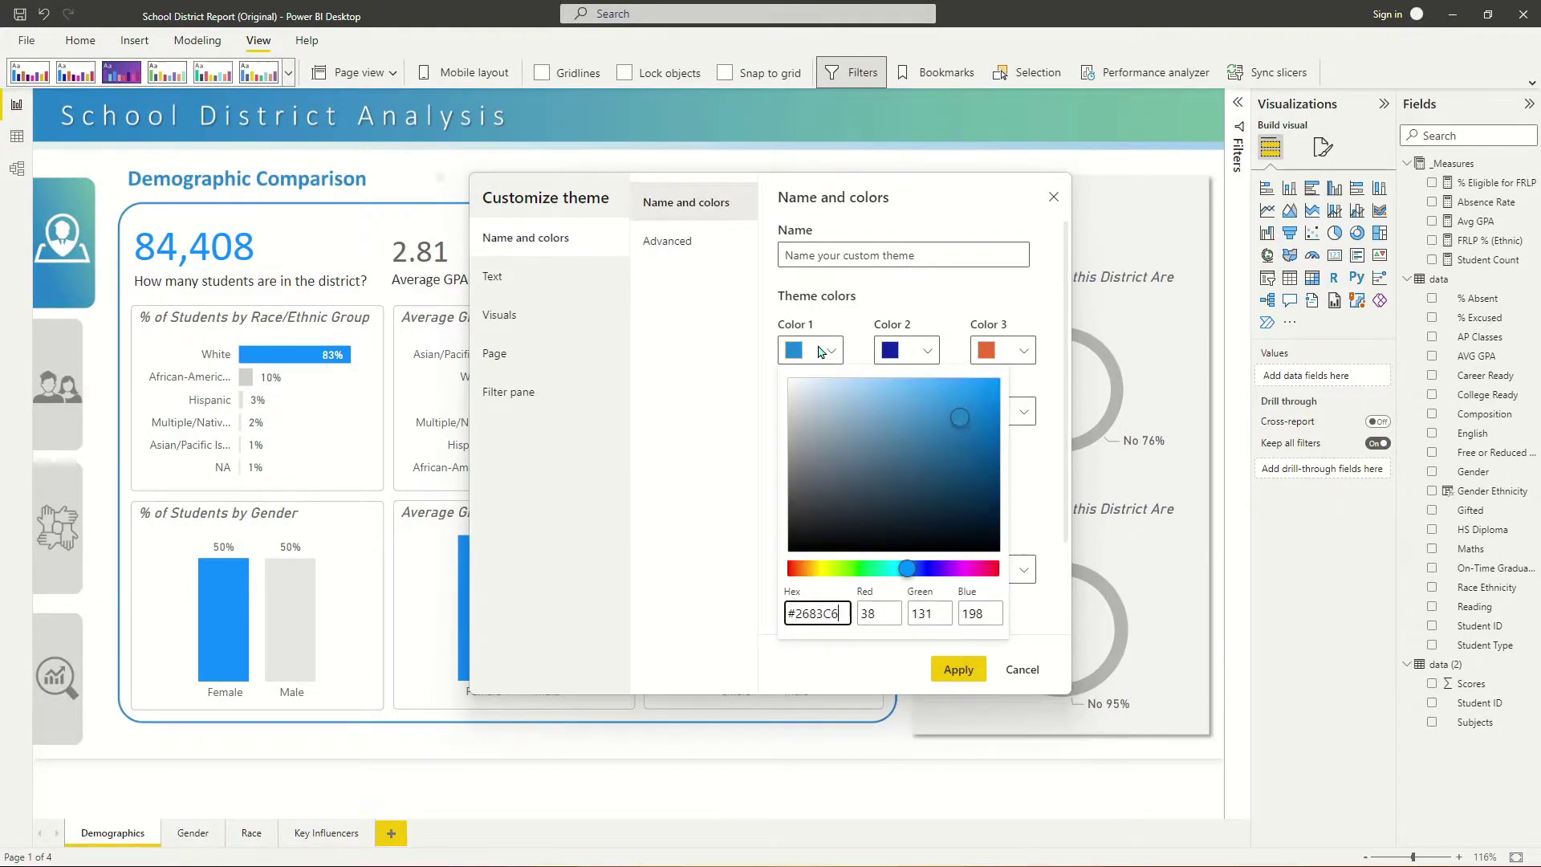
pyautogui.click(846, 316)
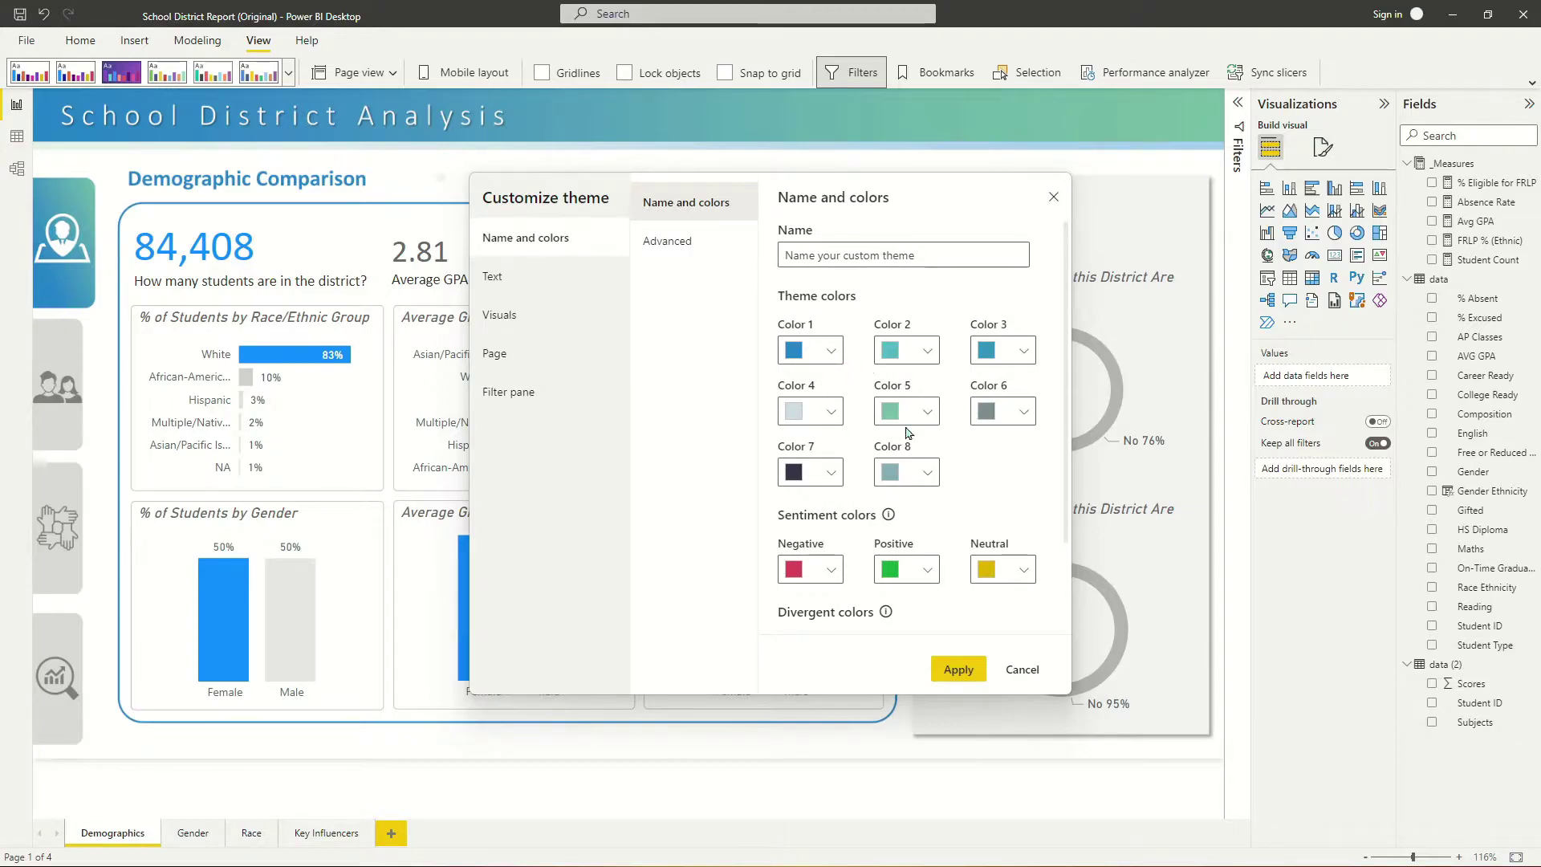
pyautogui.click(977, 671)
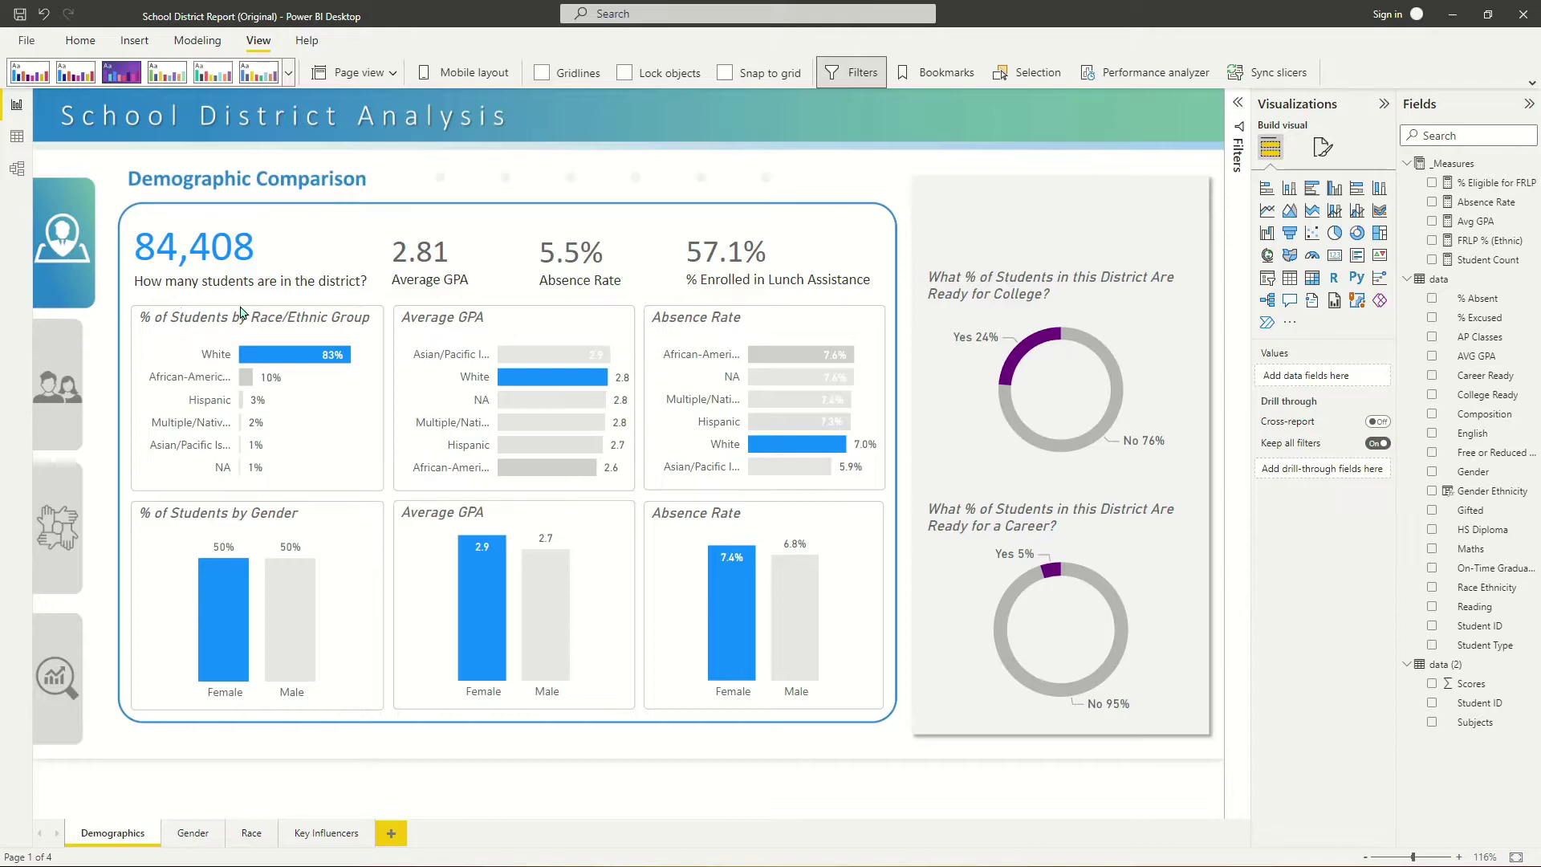
# Set the maximum color of the bar gradient in the % of Students by Race/Ethnic Group chart to the new theme blue.
pyautogui.click(257, 320)
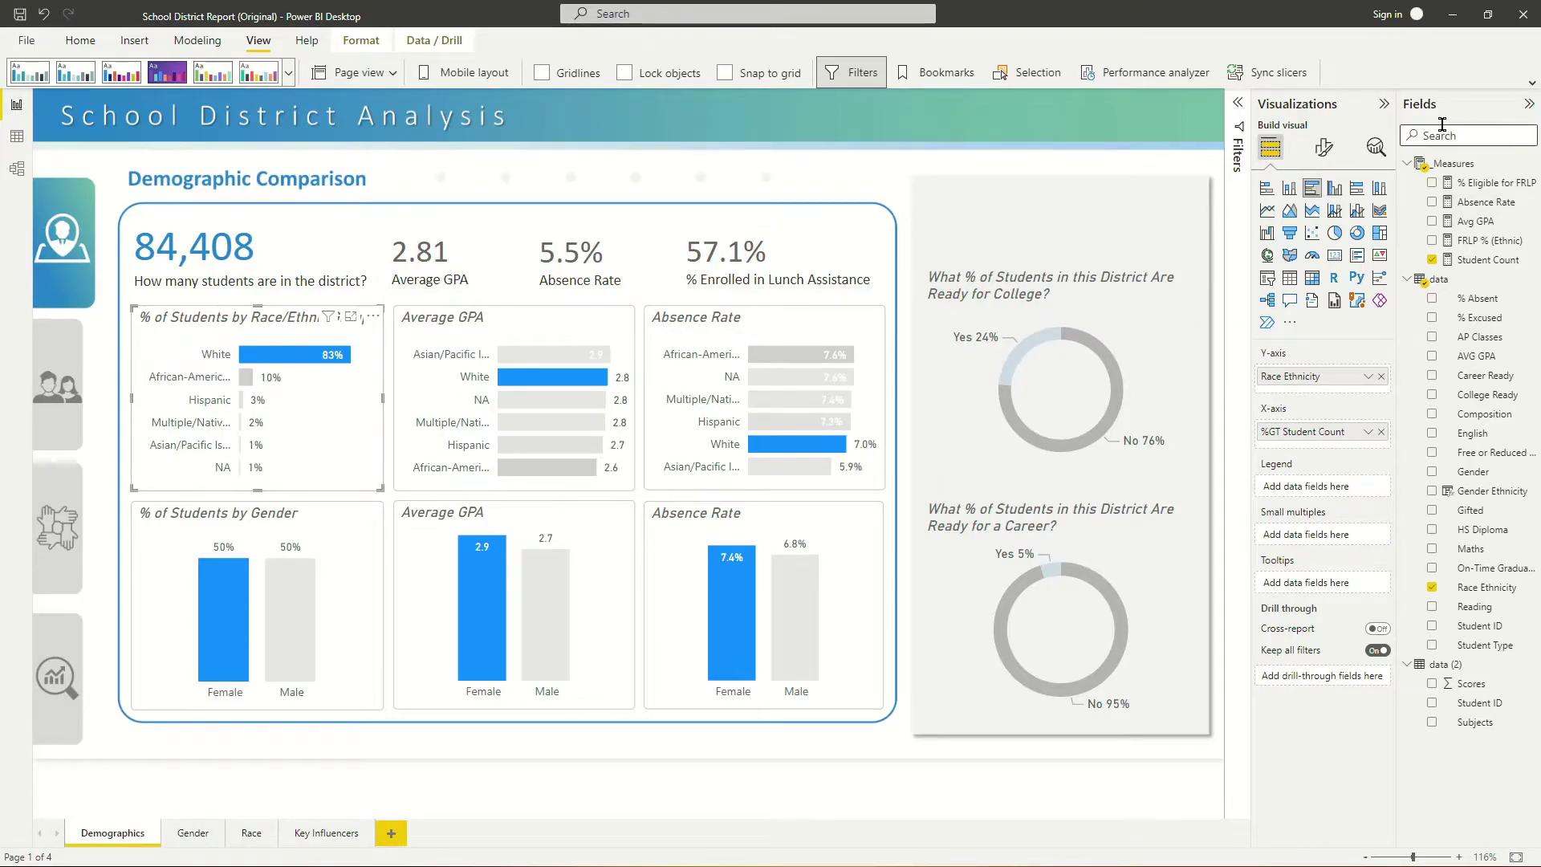
pyautogui.click(1323, 147)
pyautogui.click(1279, 456)
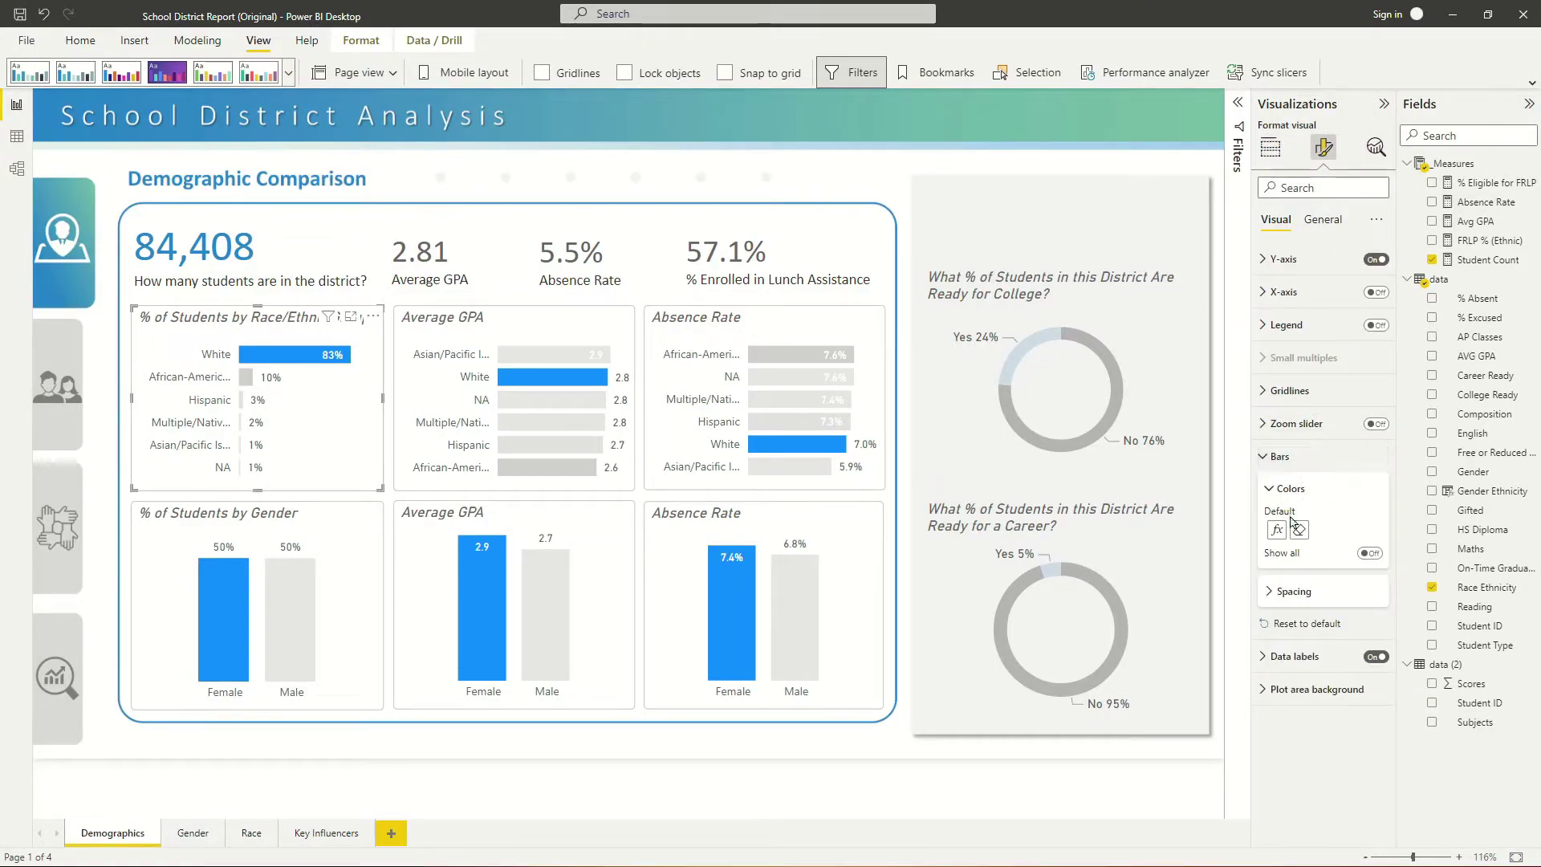
pyautogui.click(1276, 530)
pyautogui.click(1099, 399)
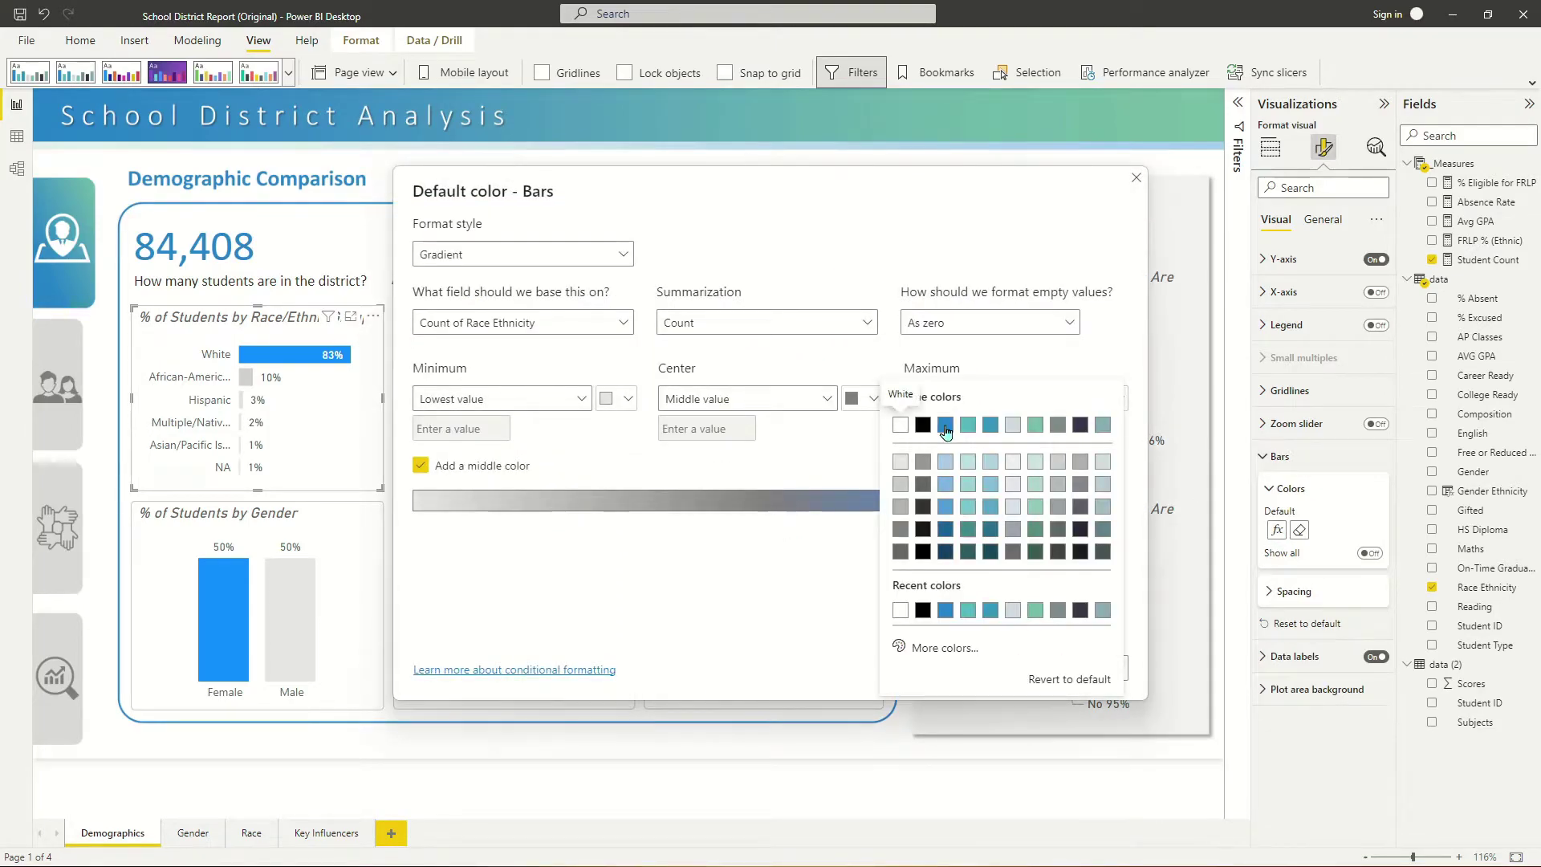
pyautogui.click(946, 428)
pyautogui.click(1036, 667)
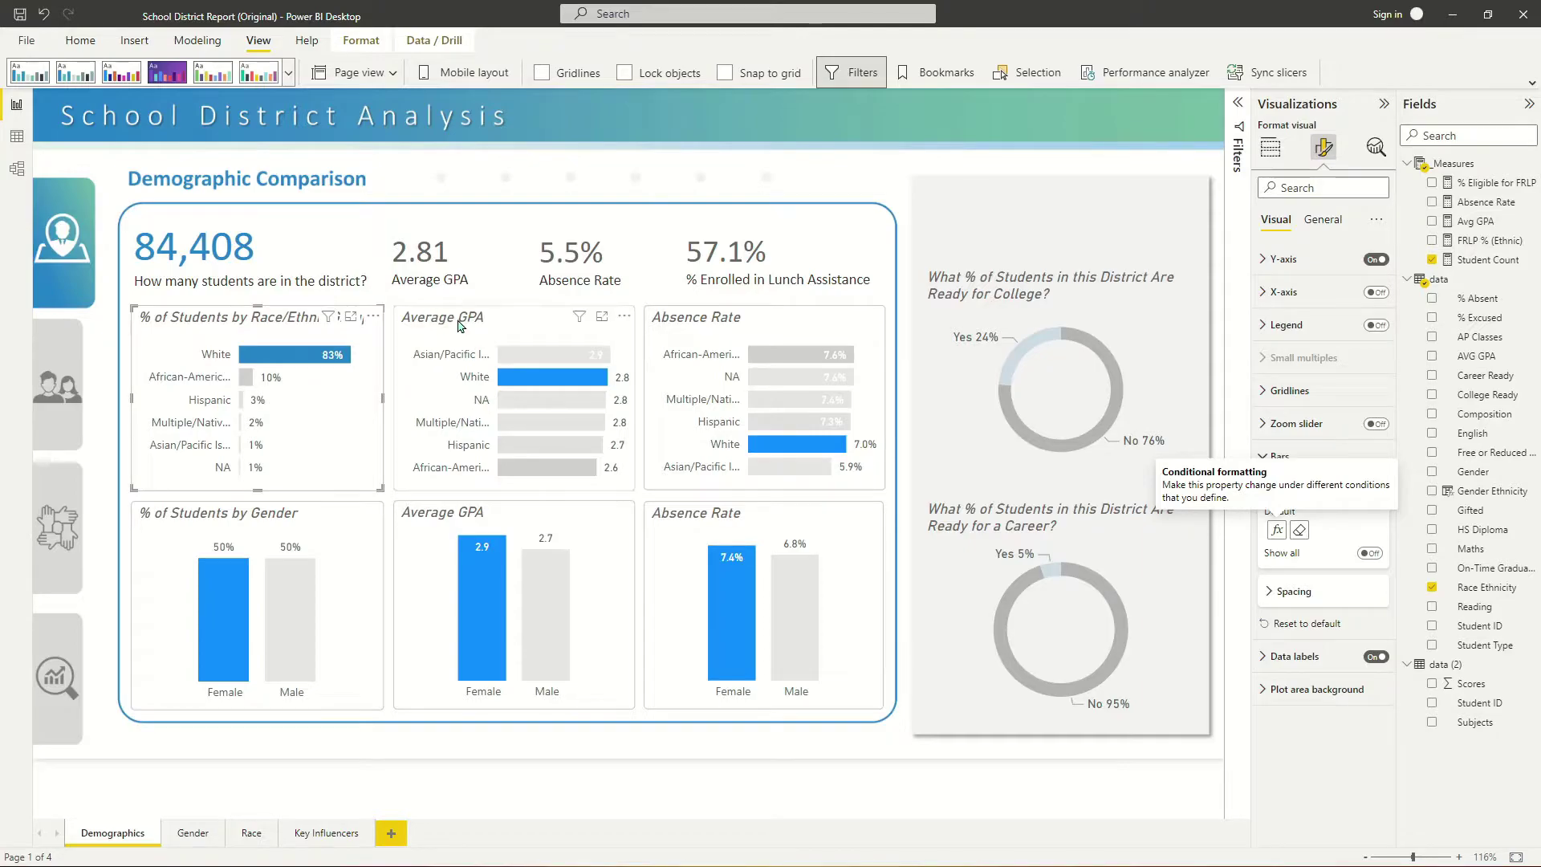
# Change the gradient's maximum color to the theme blue for the Average GPA bars by race.
pyautogui.click(470, 353)
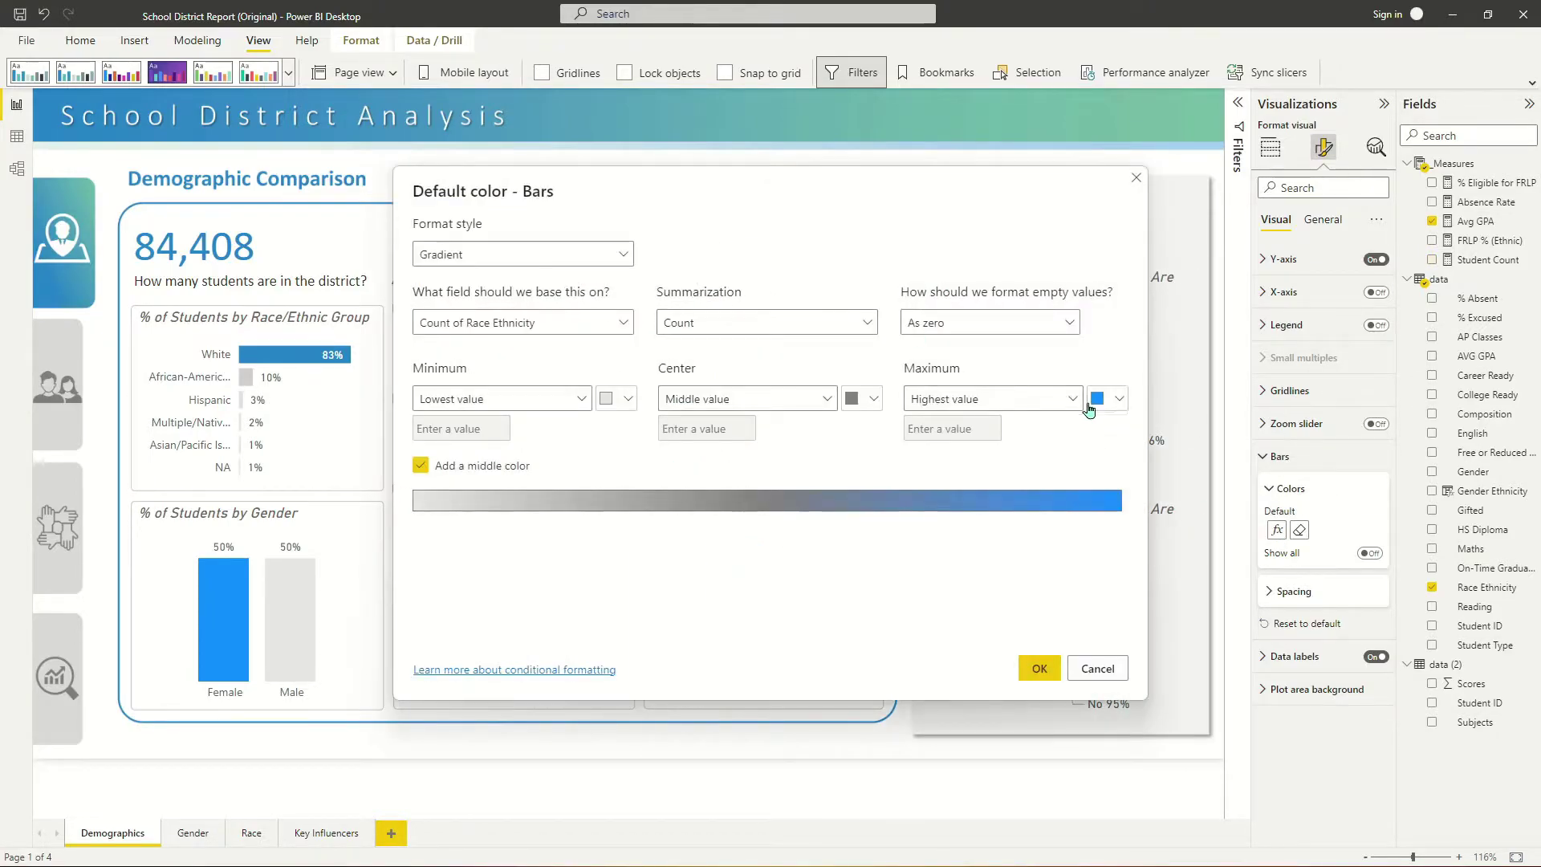
pyautogui.click(1096, 399)
pyautogui.click(1040, 667)
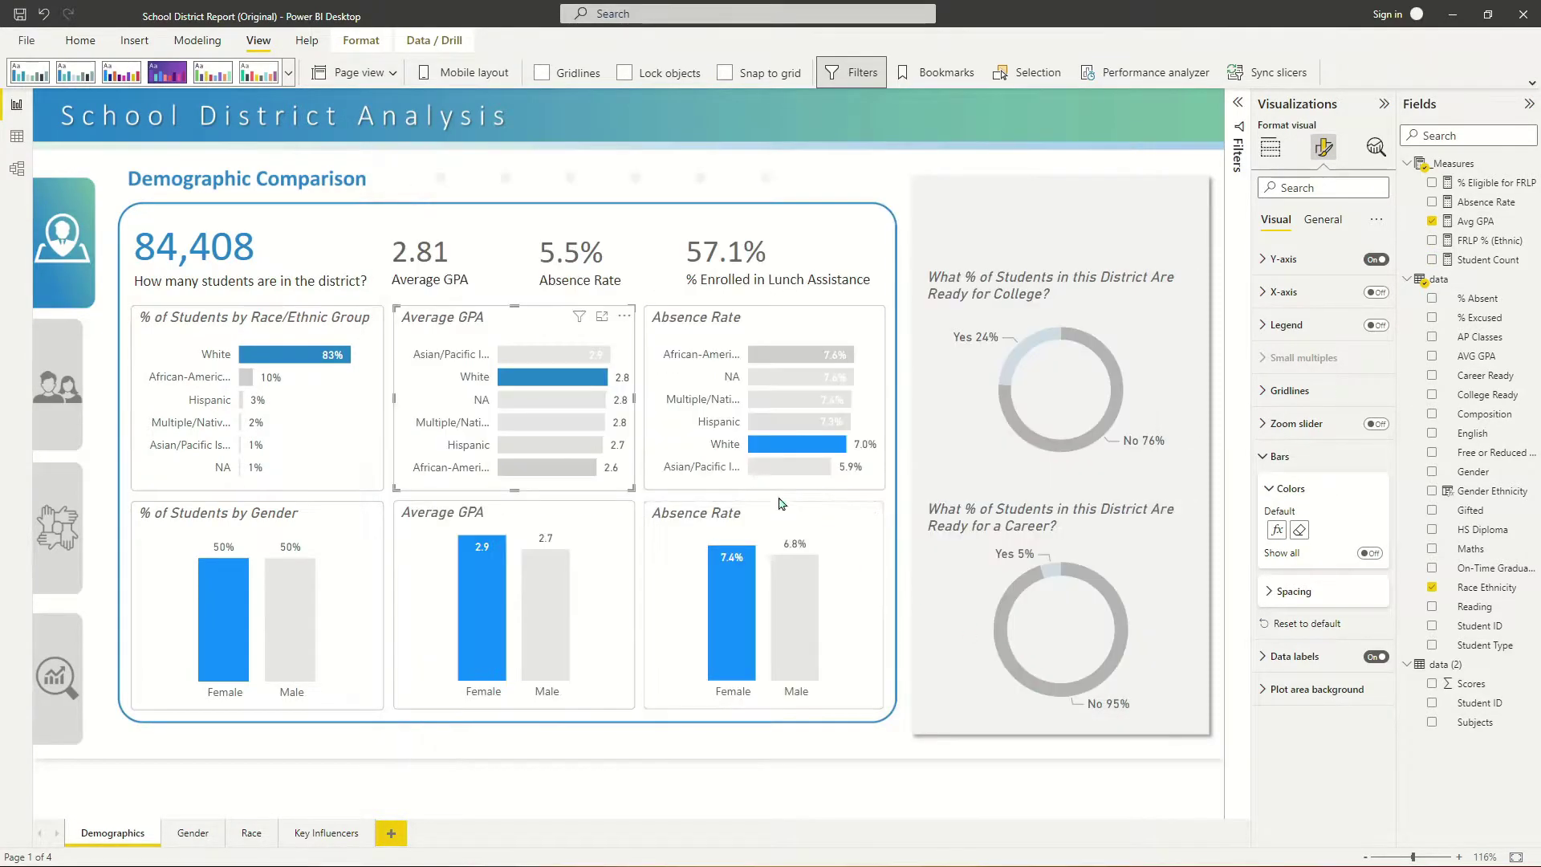
# Recolor the highest value in the bar gradient of the Absence Rate by race chart with the theme blue.
pyautogui.click(1276, 530)
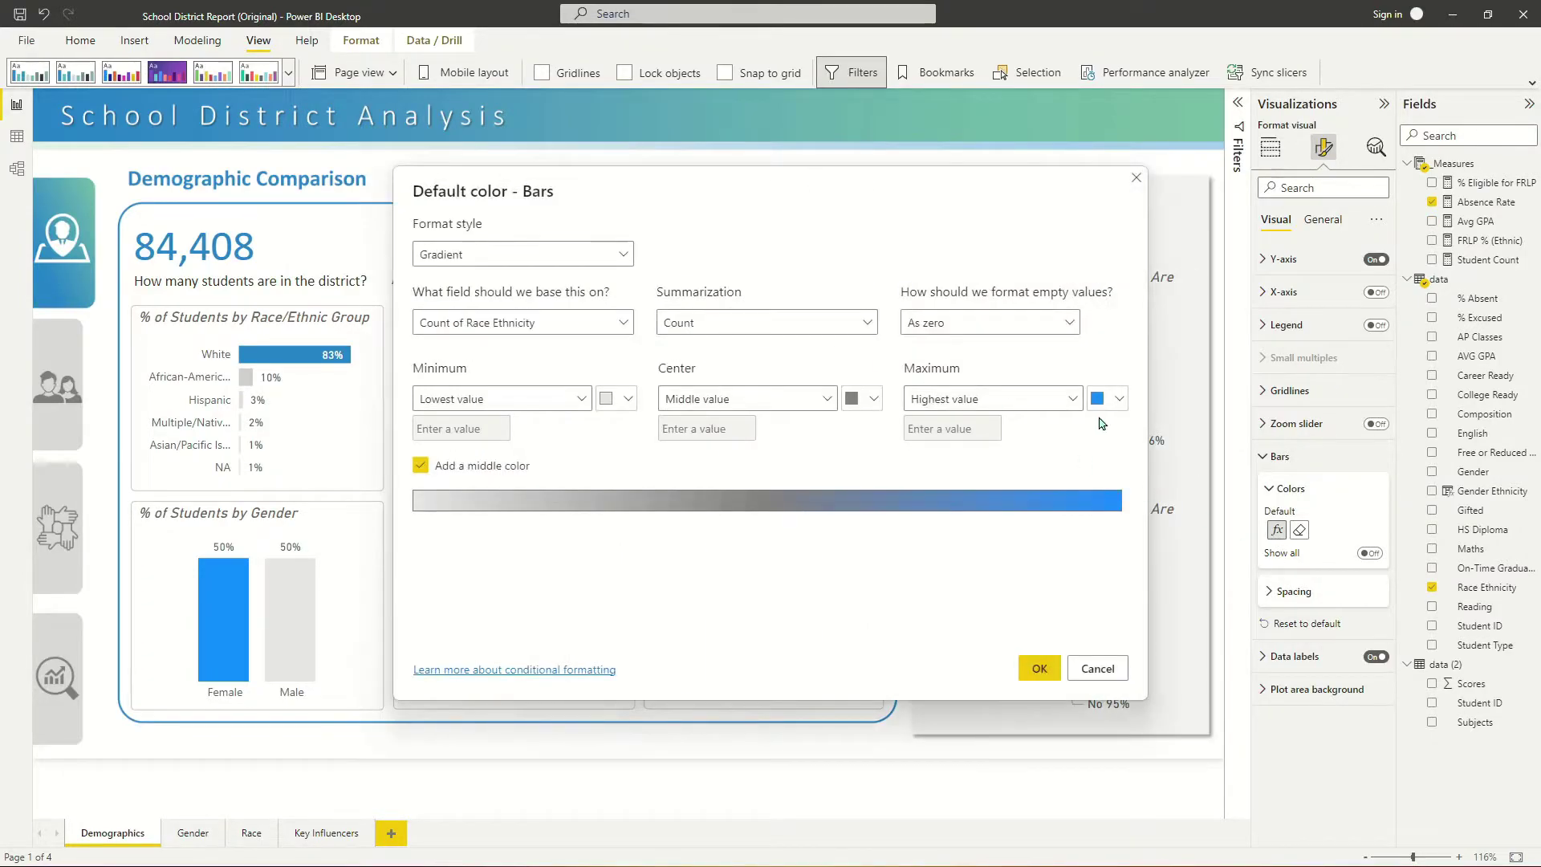
pyautogui.click(1097, 400)
pyautogui.click(951, 427)
pyautogui.click(1040, 667)
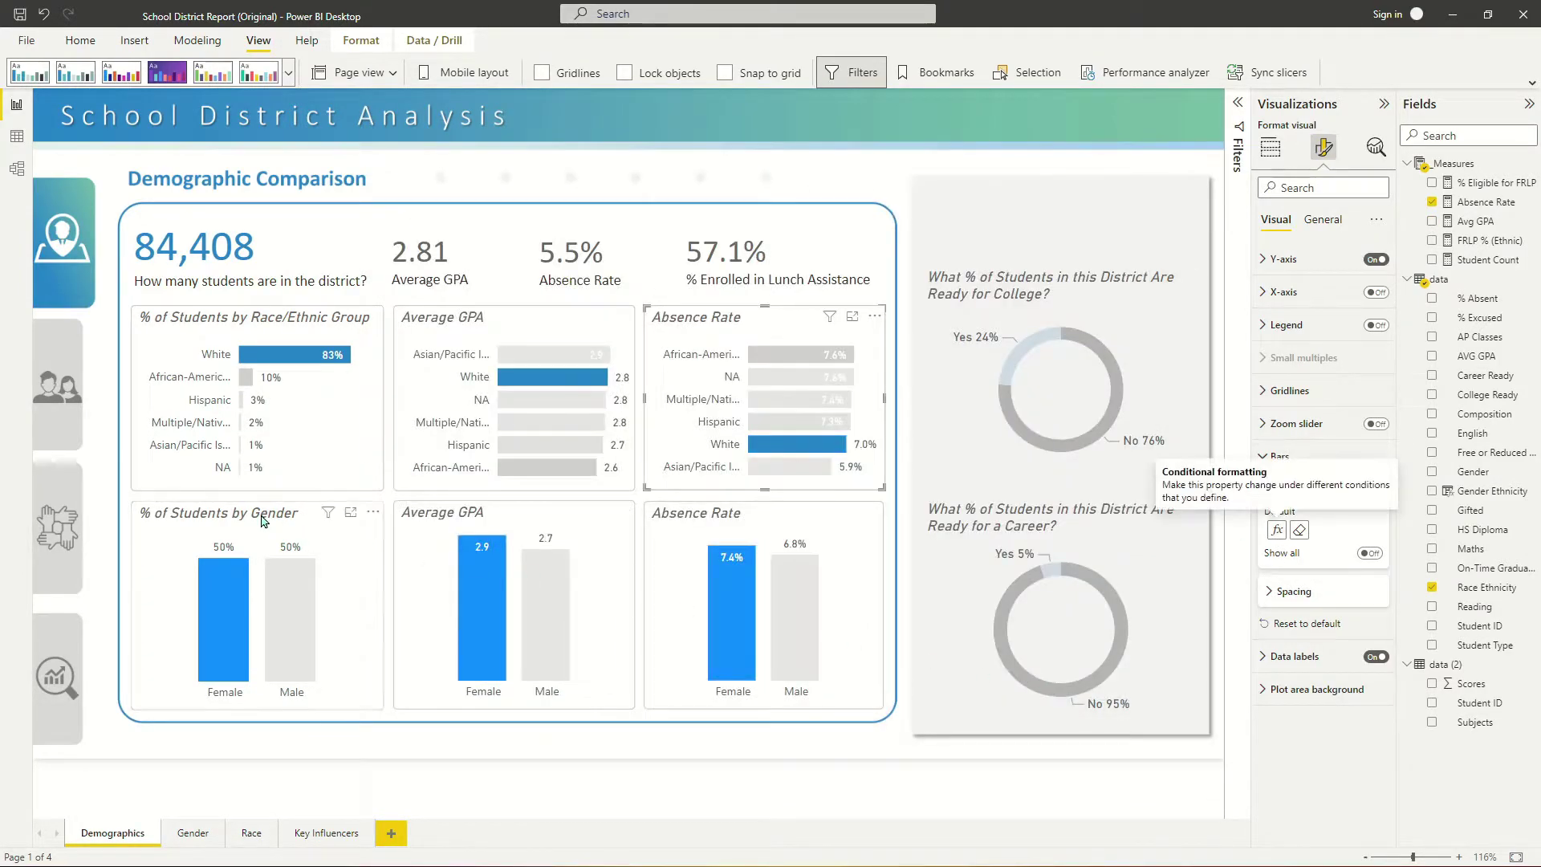
# Set the maximum color of the column gradient in the % of Students by Gender chart to the theme blue.
pyautogui.click(262, 521)
pyautogui.click(1276, 530)
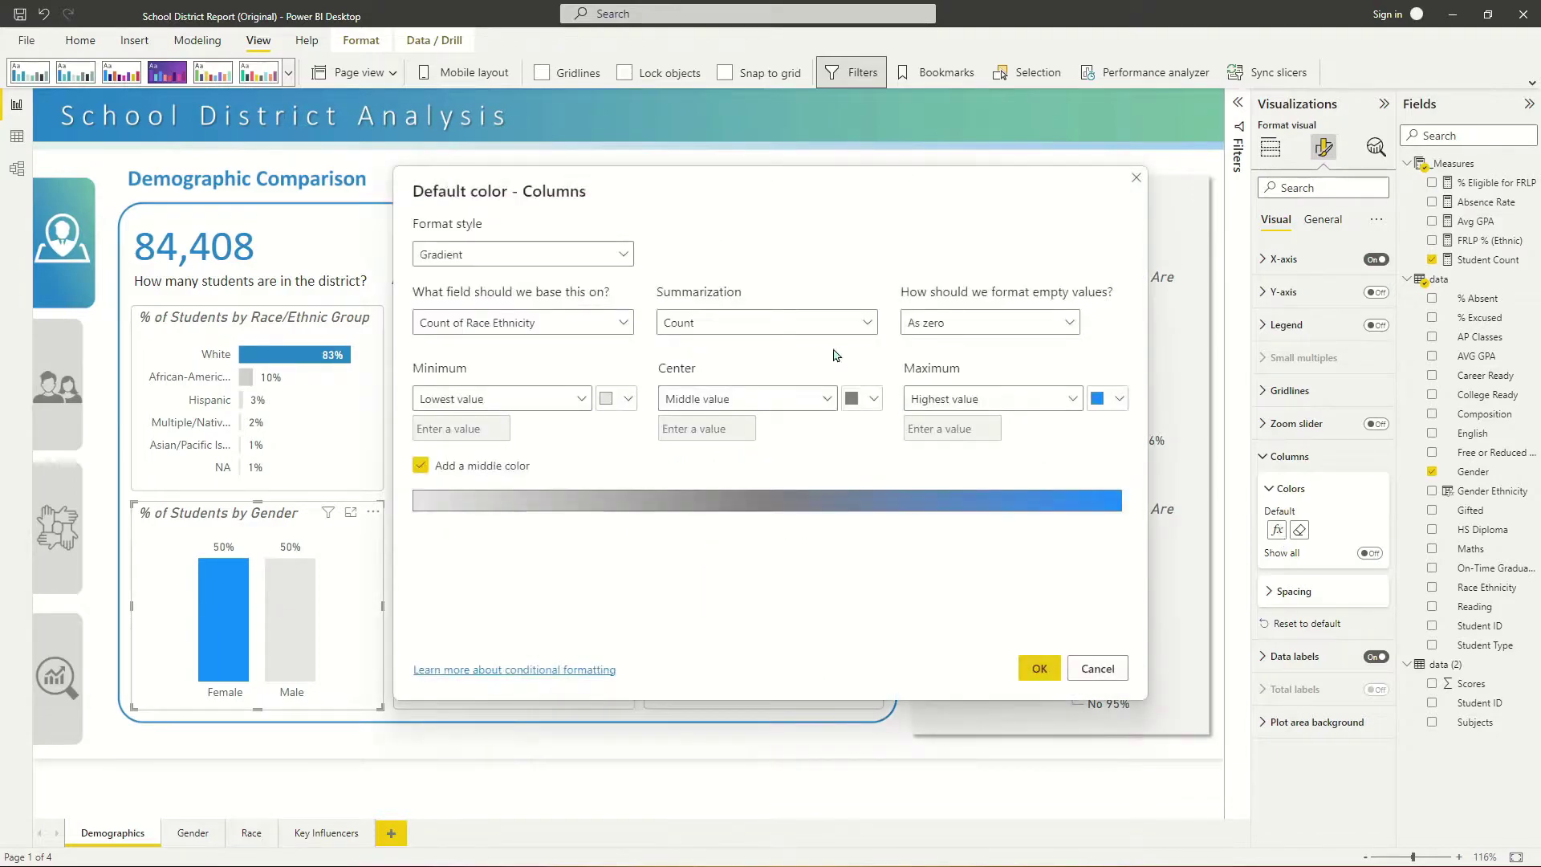
pyautogui.click(1100, 399)
pyautogui.click(947, 425)
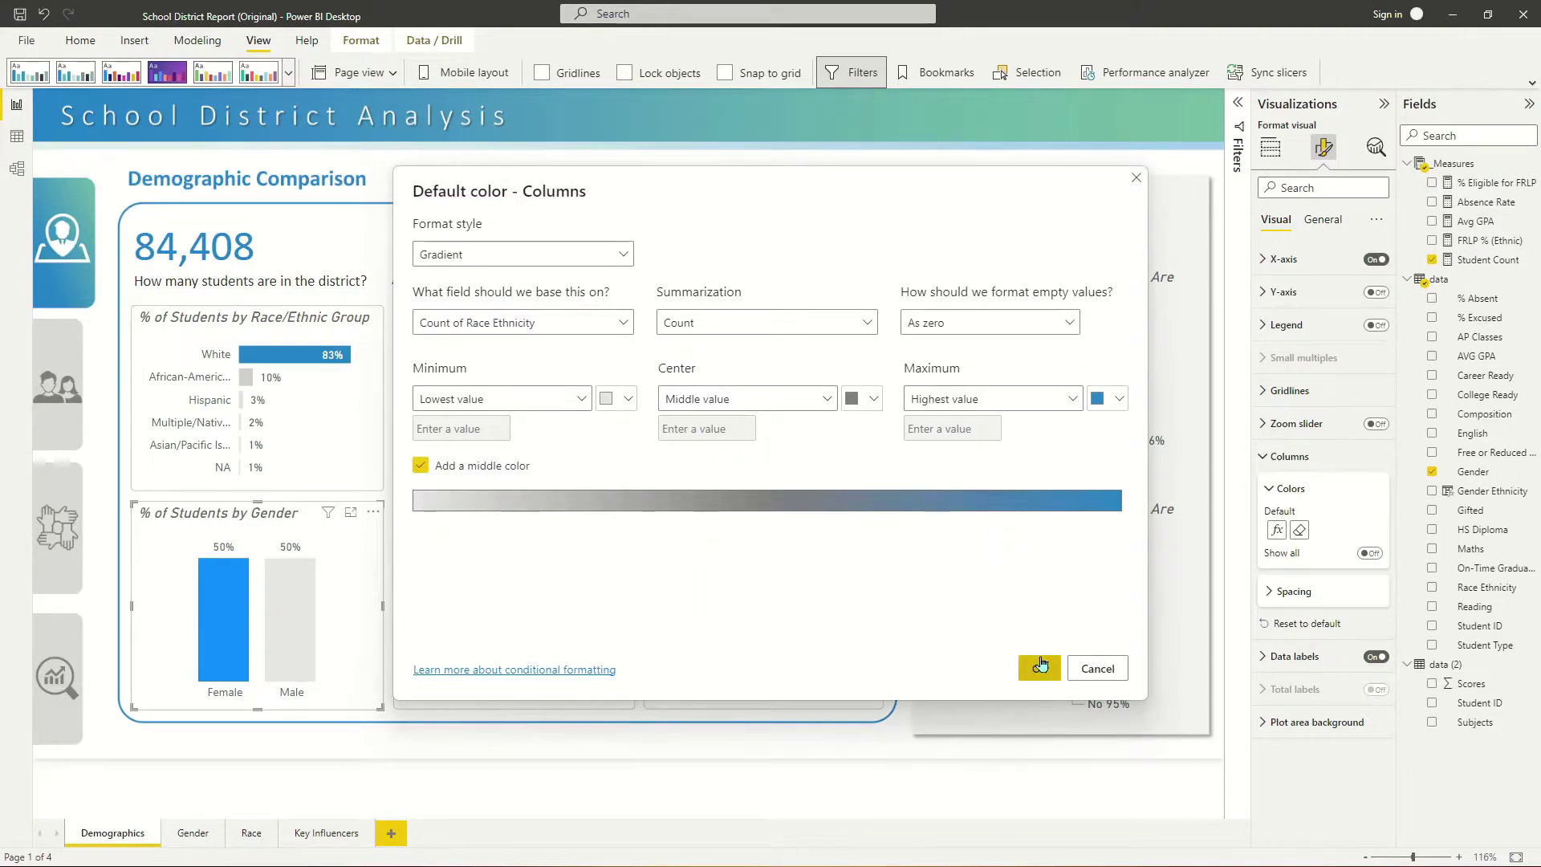
pyautogui.click(1039, 666)
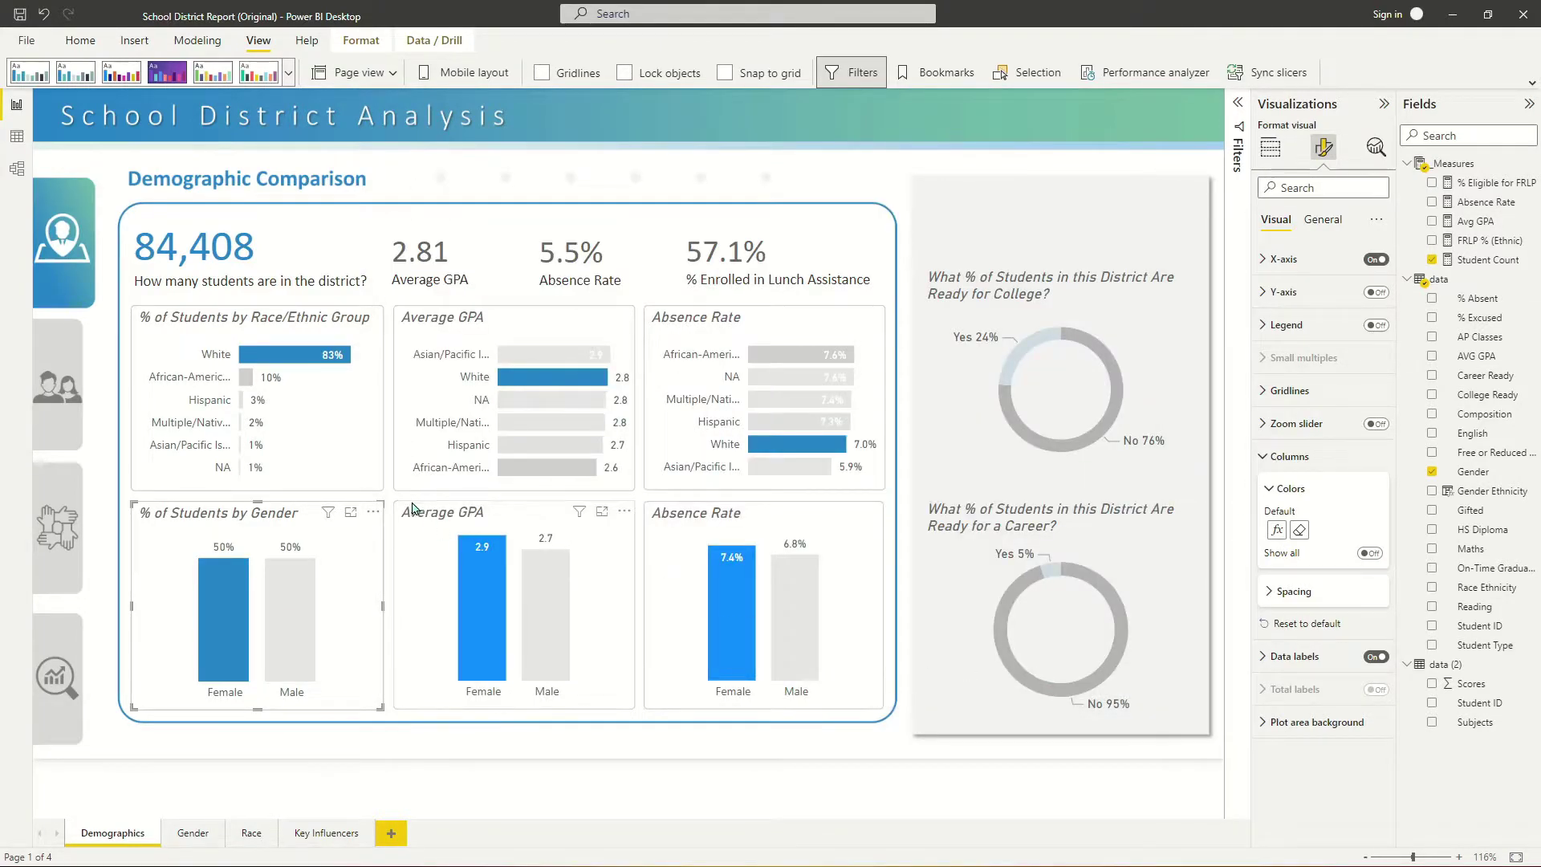
# Set the maximum color of the column gradient in the Average GPA by gender chart to the theme blue.
pyautogui.click(1276, 530)
pyautogui.click(1098, 399)
pyautogui.click(951, 432)
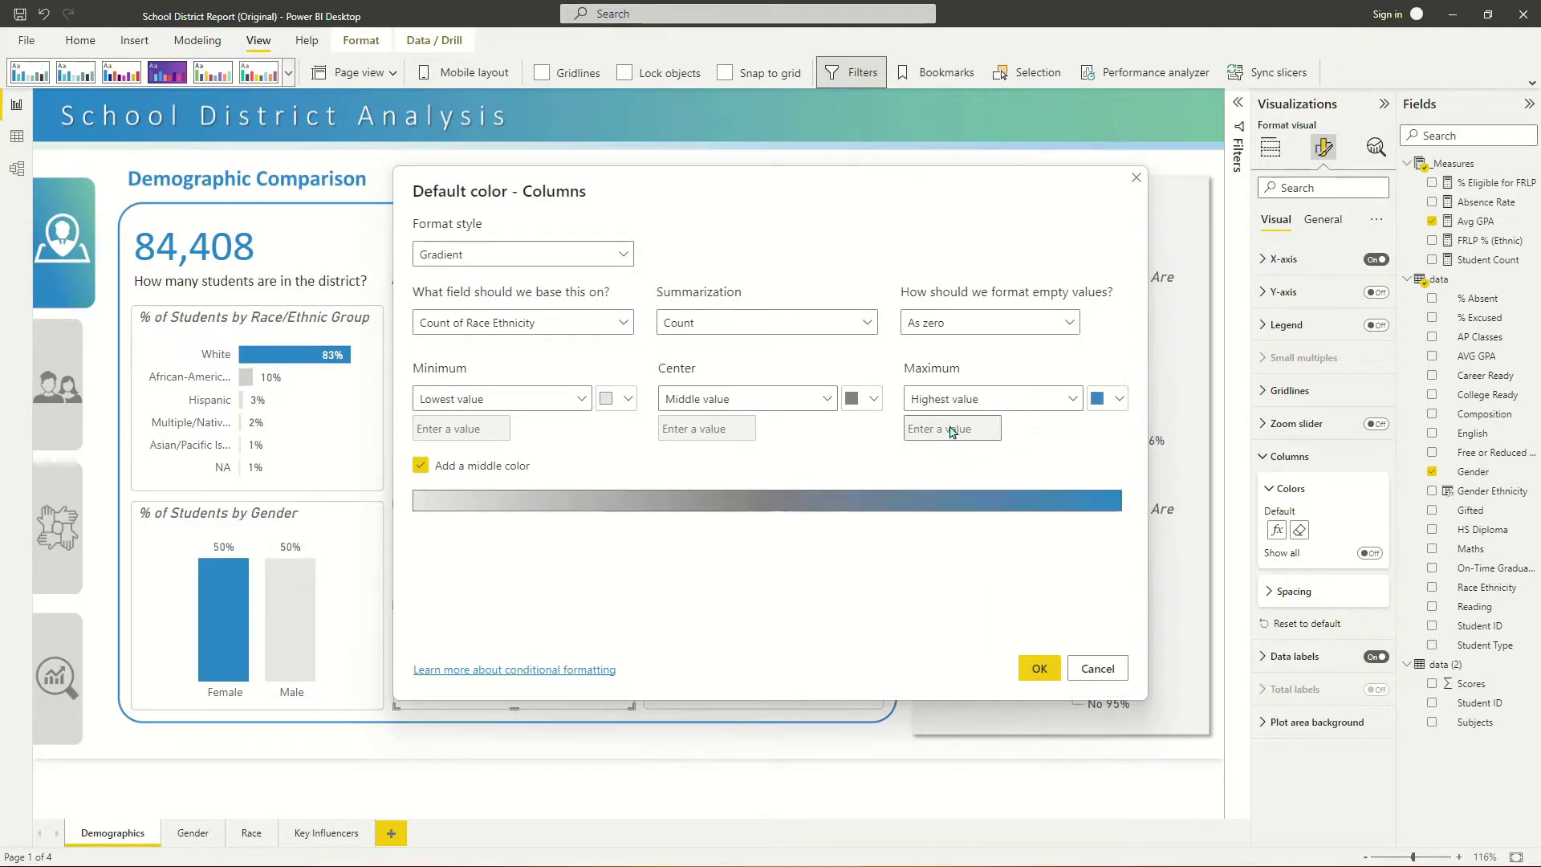
pyautogui.click(1057, 672)
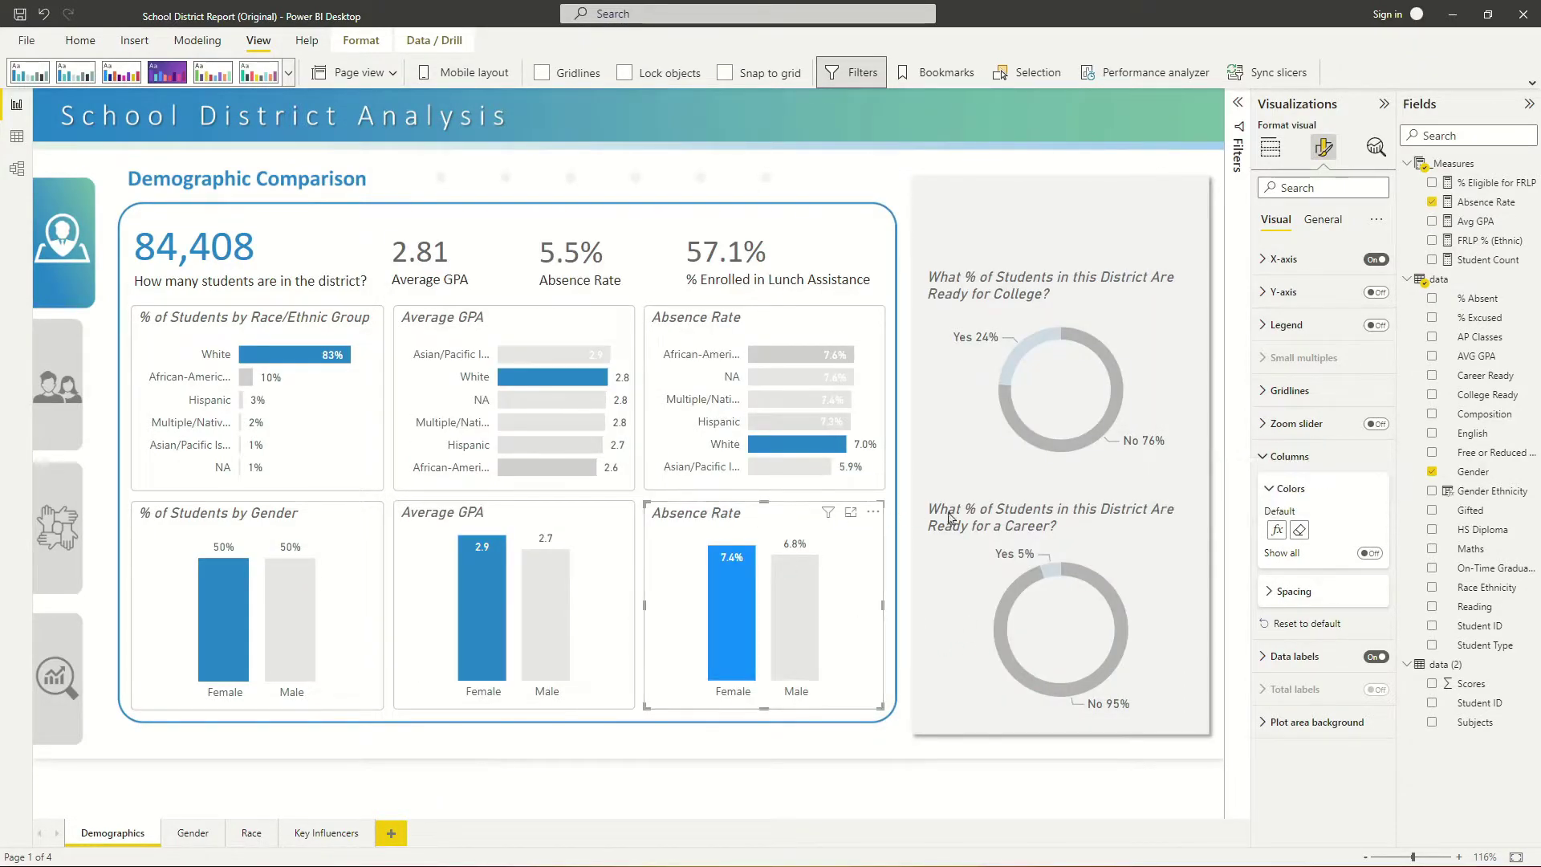
# Change the column gradient's highest-value color to the theme blue in the Absence Rate by gender chart.
pyautogui.click(1276, 530)
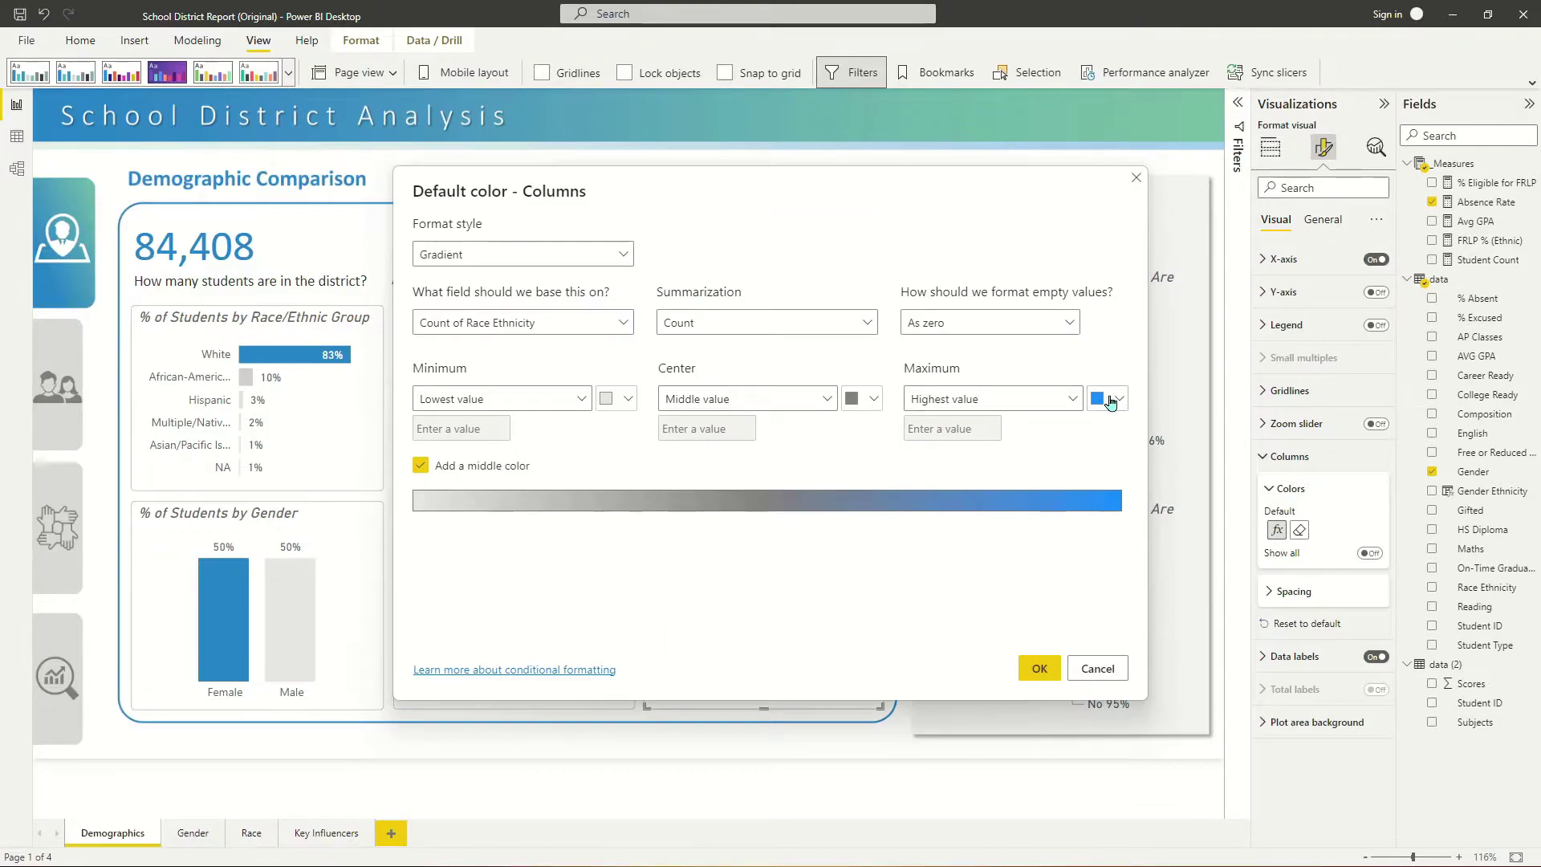
pyautogui.click(1099, 399)
pyautogui.click(952, 436)
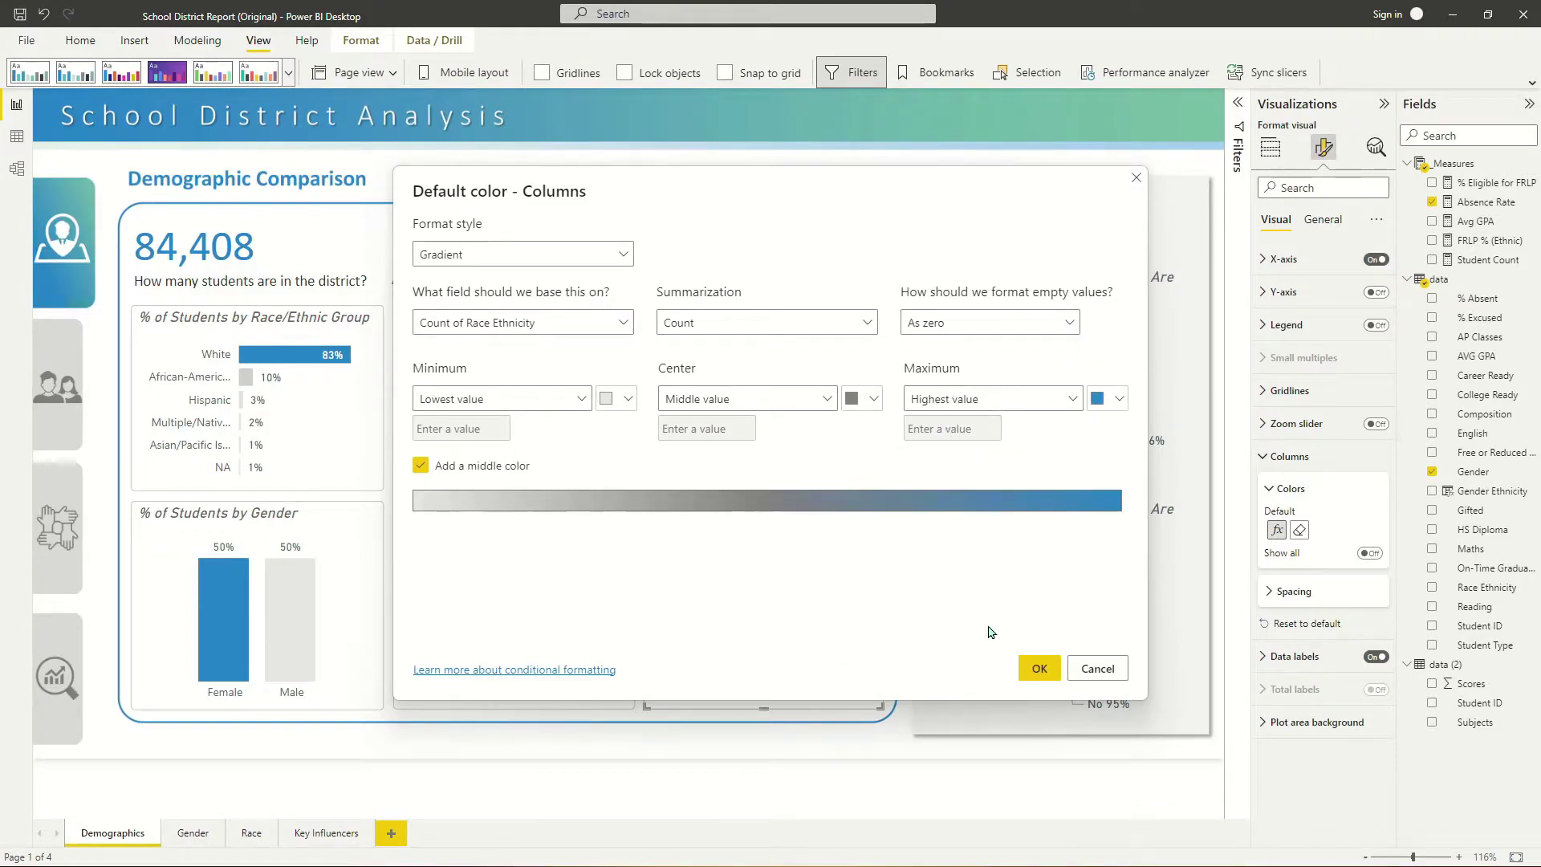
pyautogui.click(1048, 672)
# Color the Yes slices of the college-ready and career-ready donut charts with the teal theme color #58B6C0.
pyautogui.click(1040, 290)
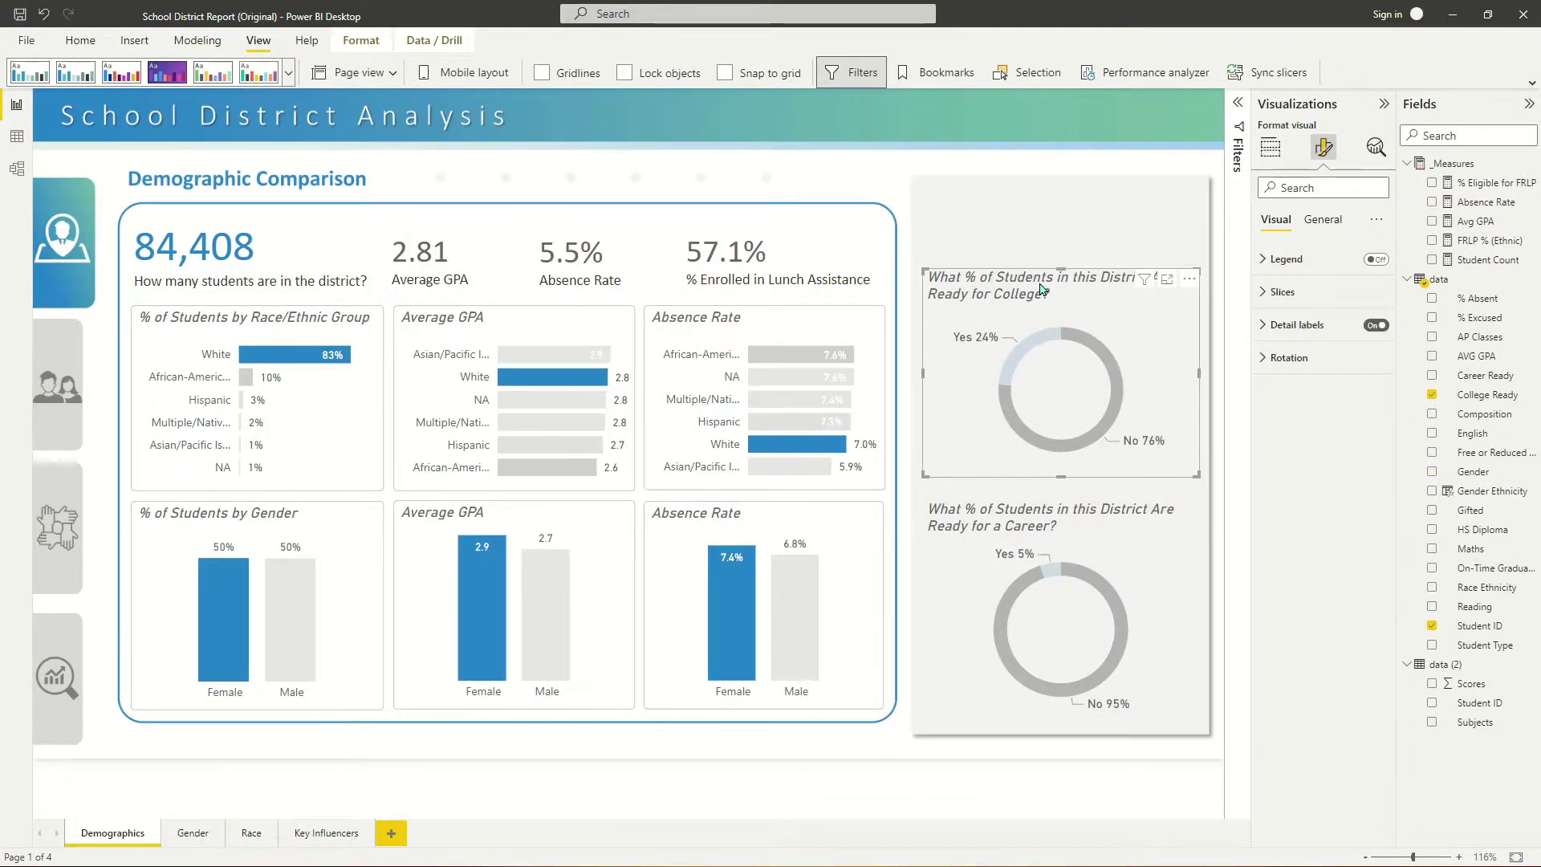
pyautogui.click(1278, 291)
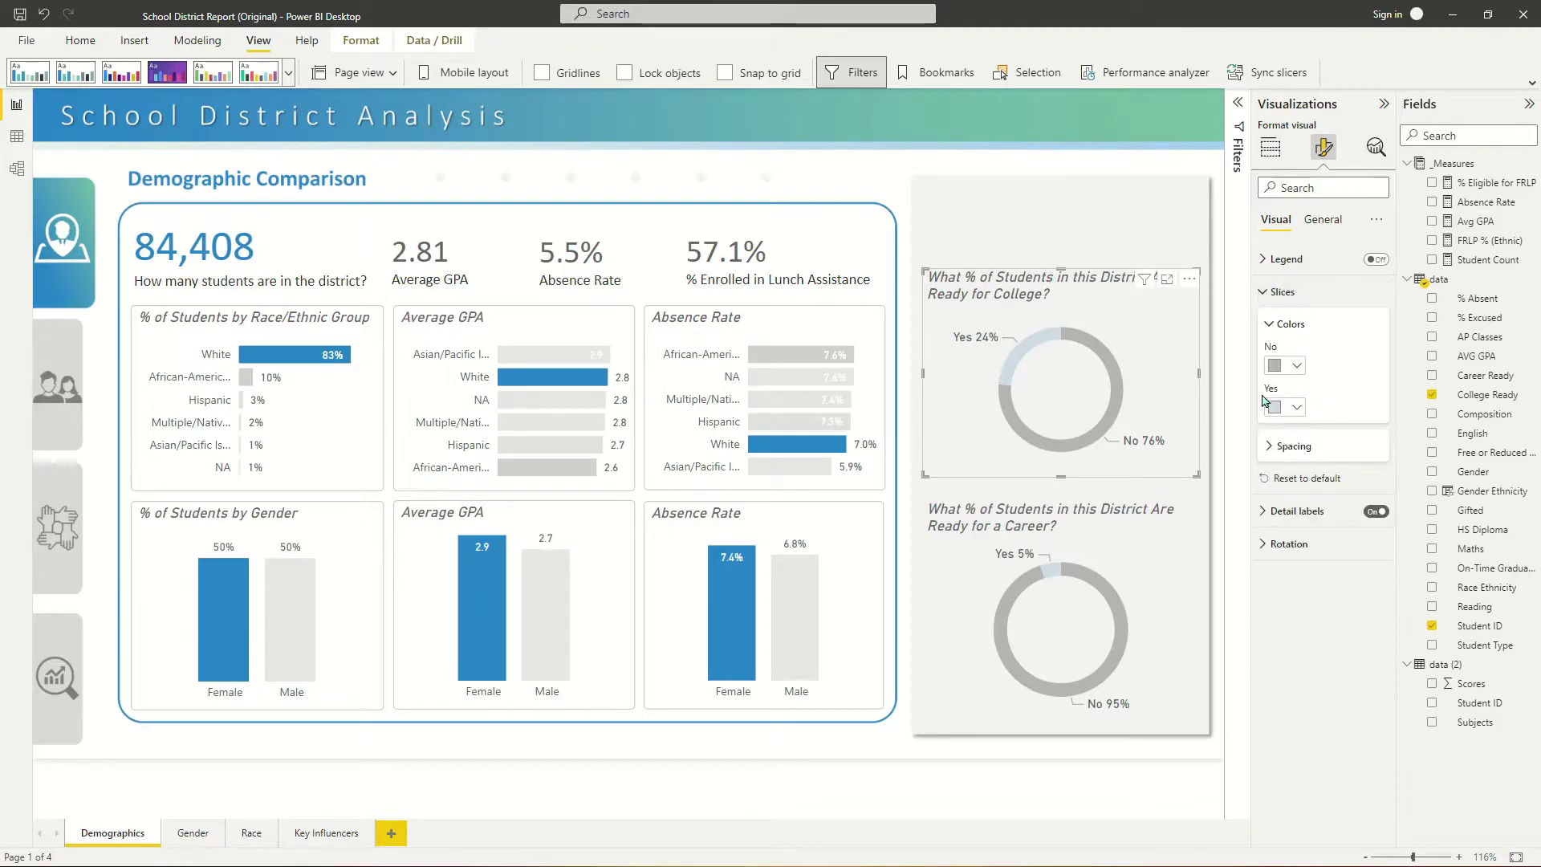
pyautogui.click(1287, 407)
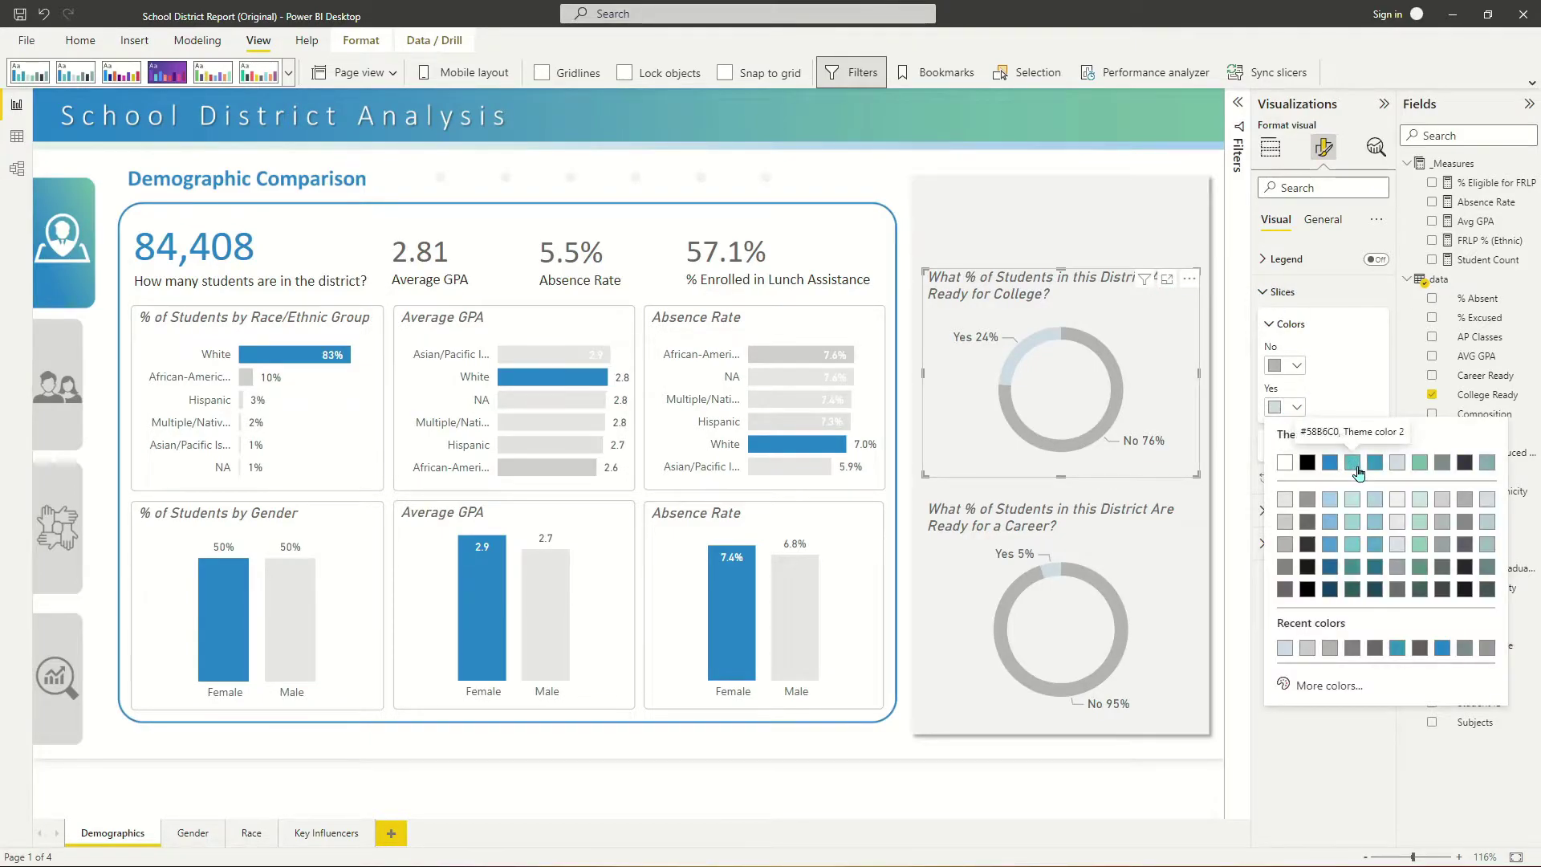
pyautogui.click(1352, 464)
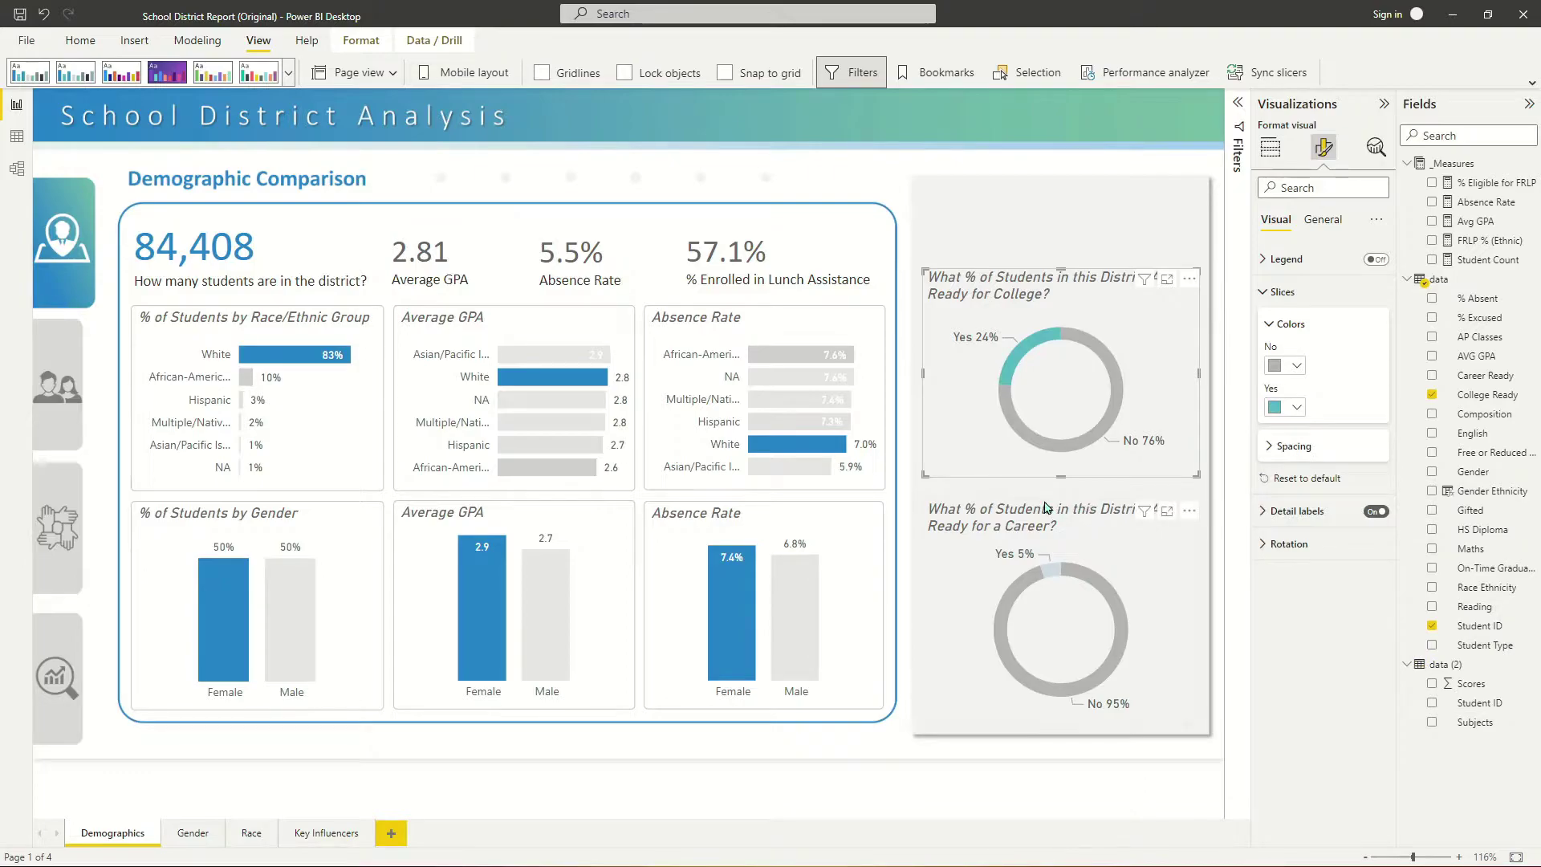
pyautogui.click(1089, 508)
pyautogui.click(1287, 407)
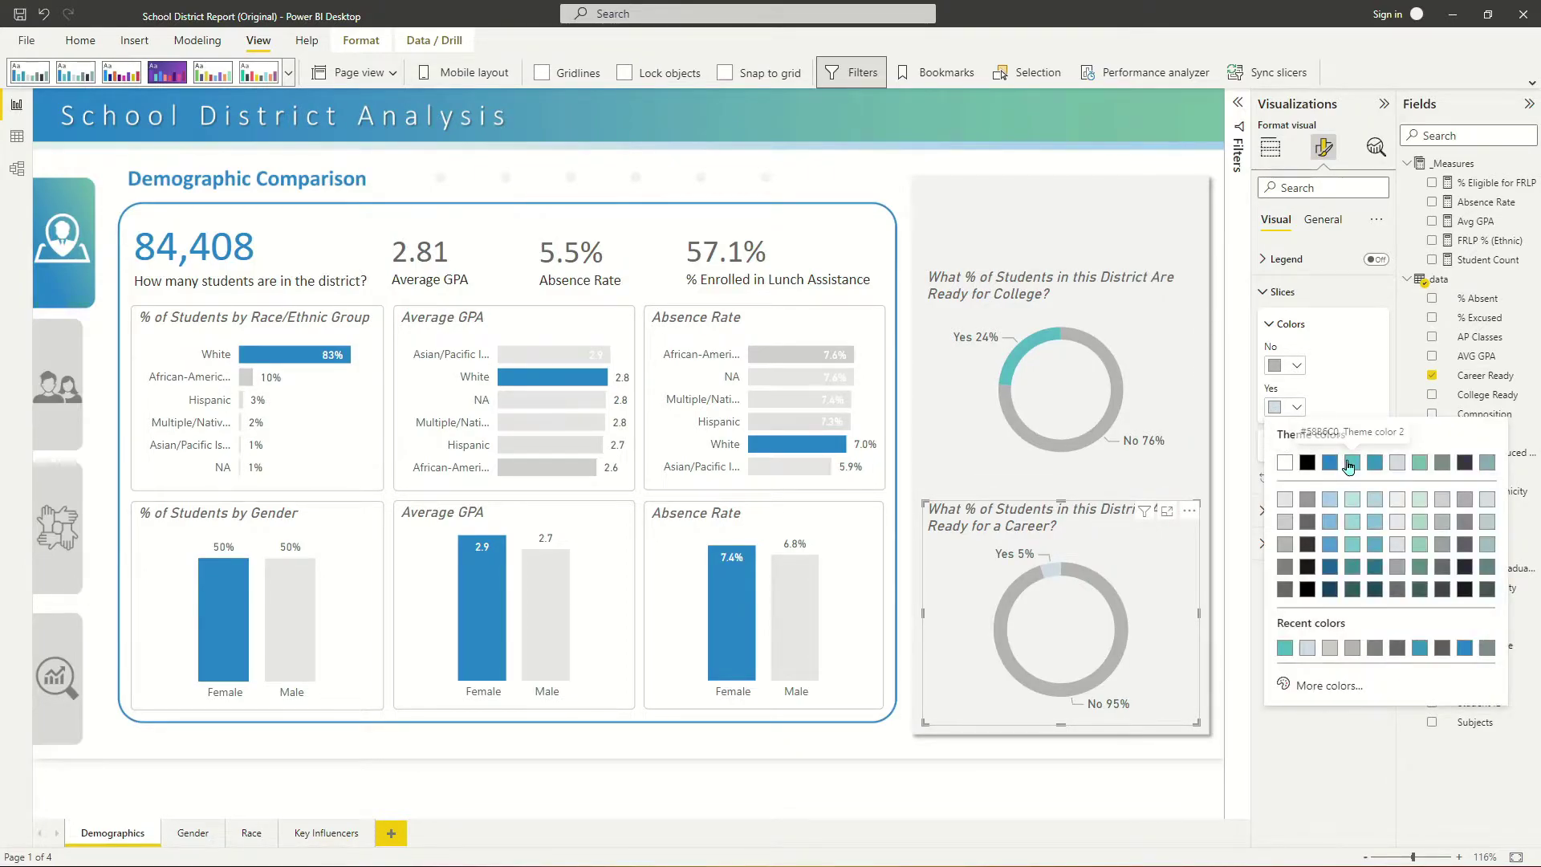
pyautogui.click(1351, 464)
# Recolor the No slices of both readiness donut charts with a lighter gray shade from the theme colors.
pyautogui.click(1042, 291)
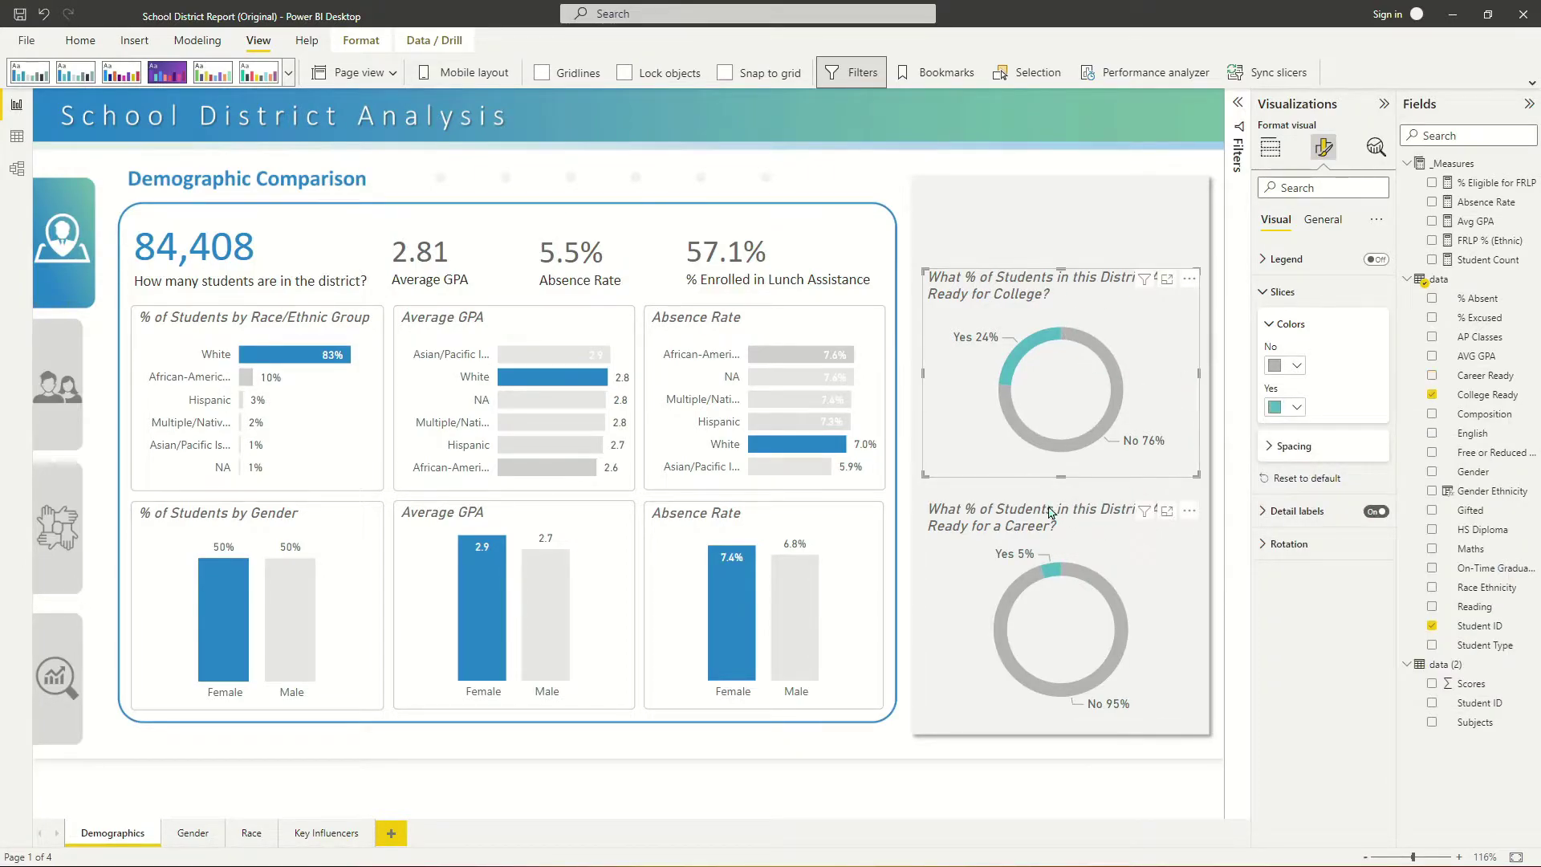
pyautogui.click(1287, 407)
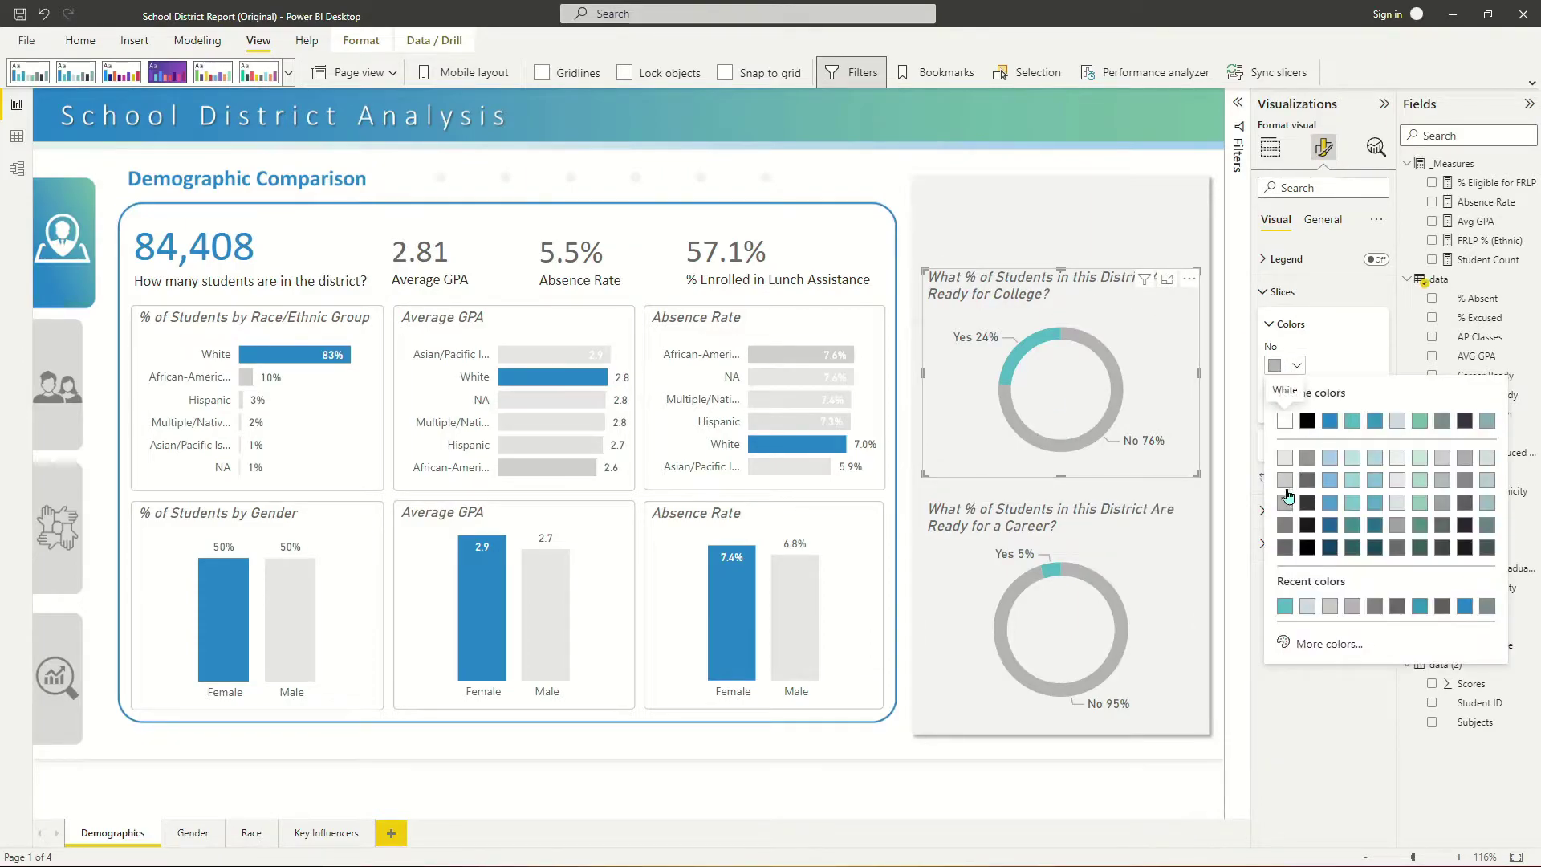
pyautogui.click(1287, 487)
pyautogui.click(1062, 513)
pyautogui.click(1287, 407)
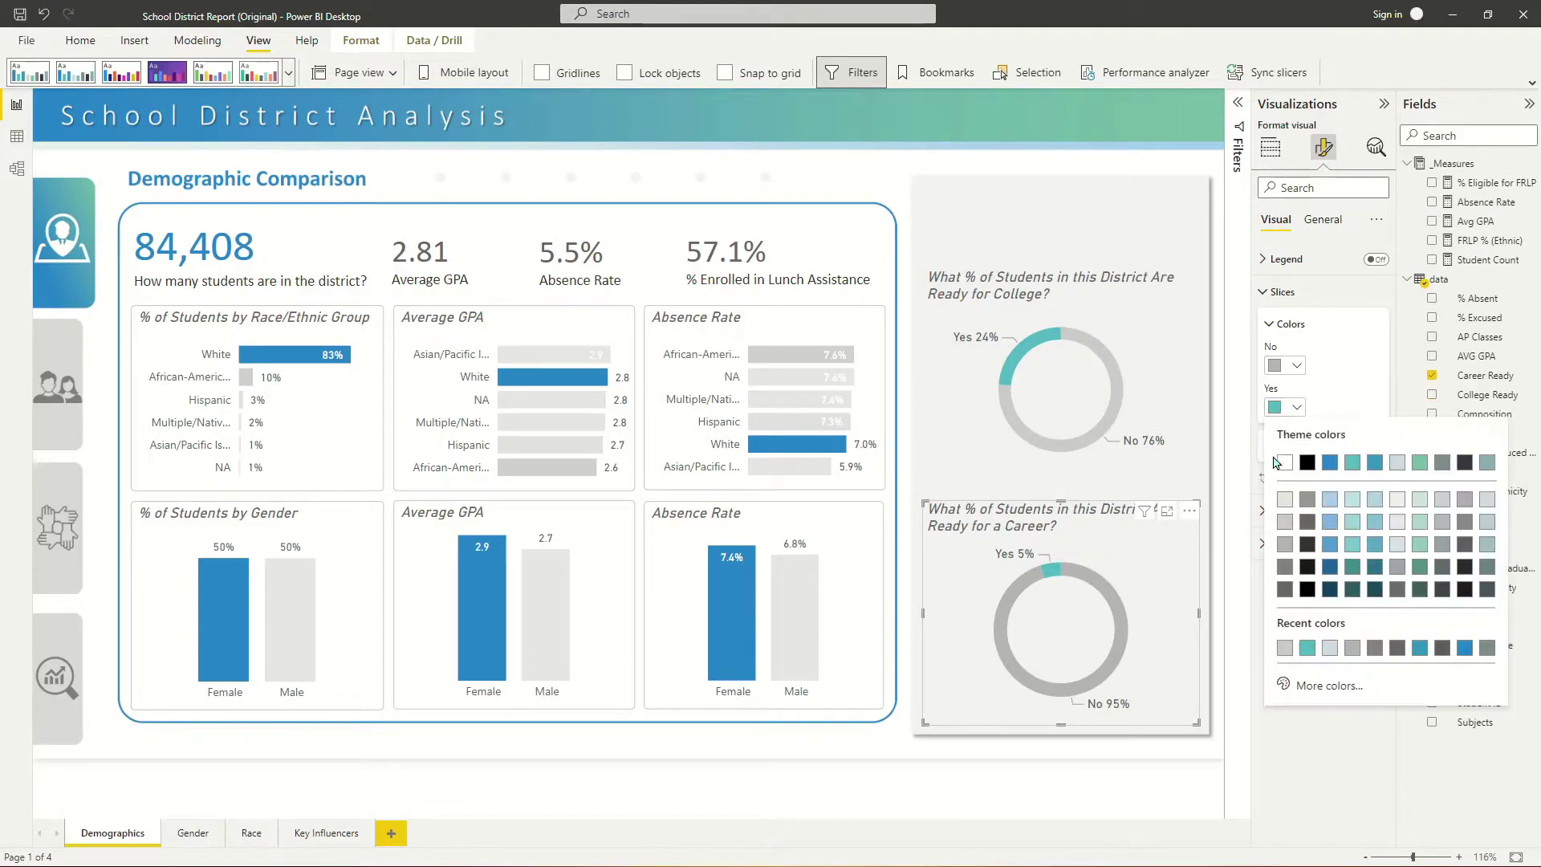
pyautogui.click(1289, 529)
pyautogui.moveTo(1046, 493); pyautogui.dragTo(1030, 513)
pyautogui.click(1065, 163)
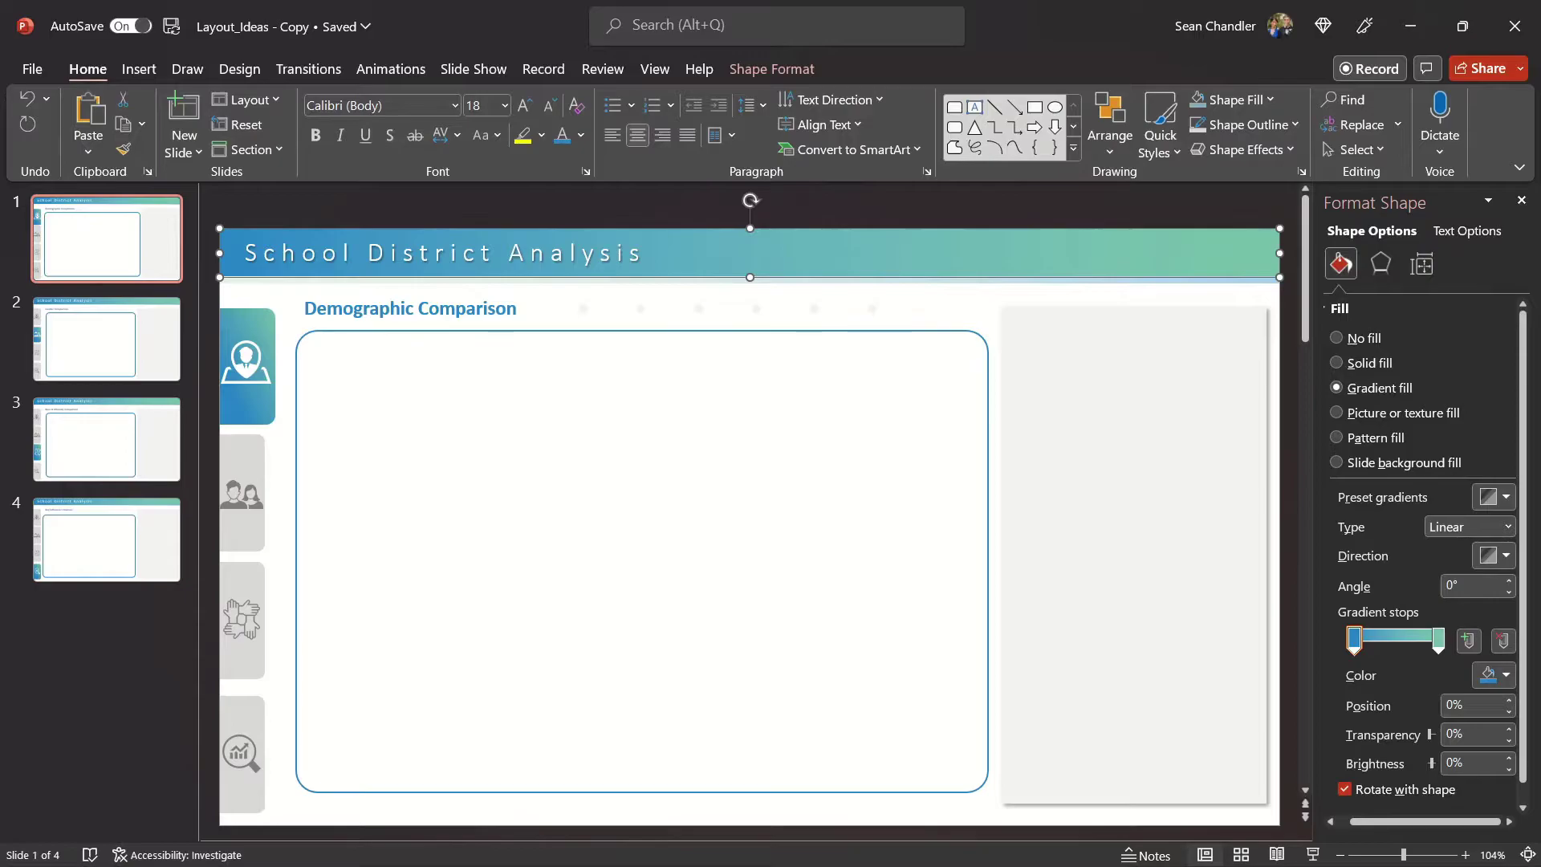
# In PowerPoint, add a text box below the Demographic Comparison heading, starting with "What do we know about the students in this school".
pyautogui.click(976, 111)
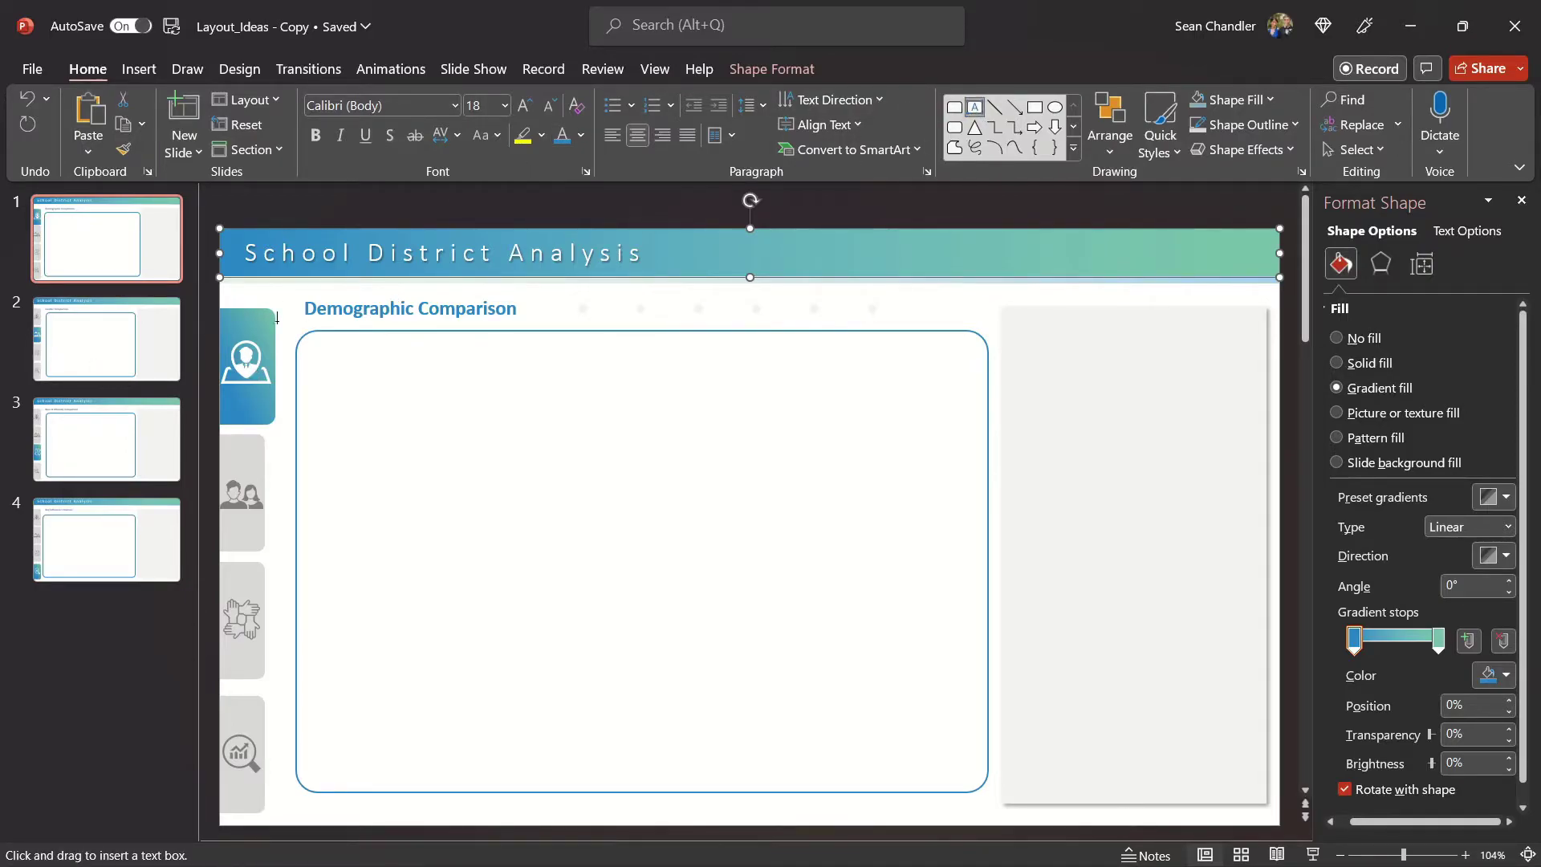
pyautogui.click(281, 325)
pyautogui.write('Wh')
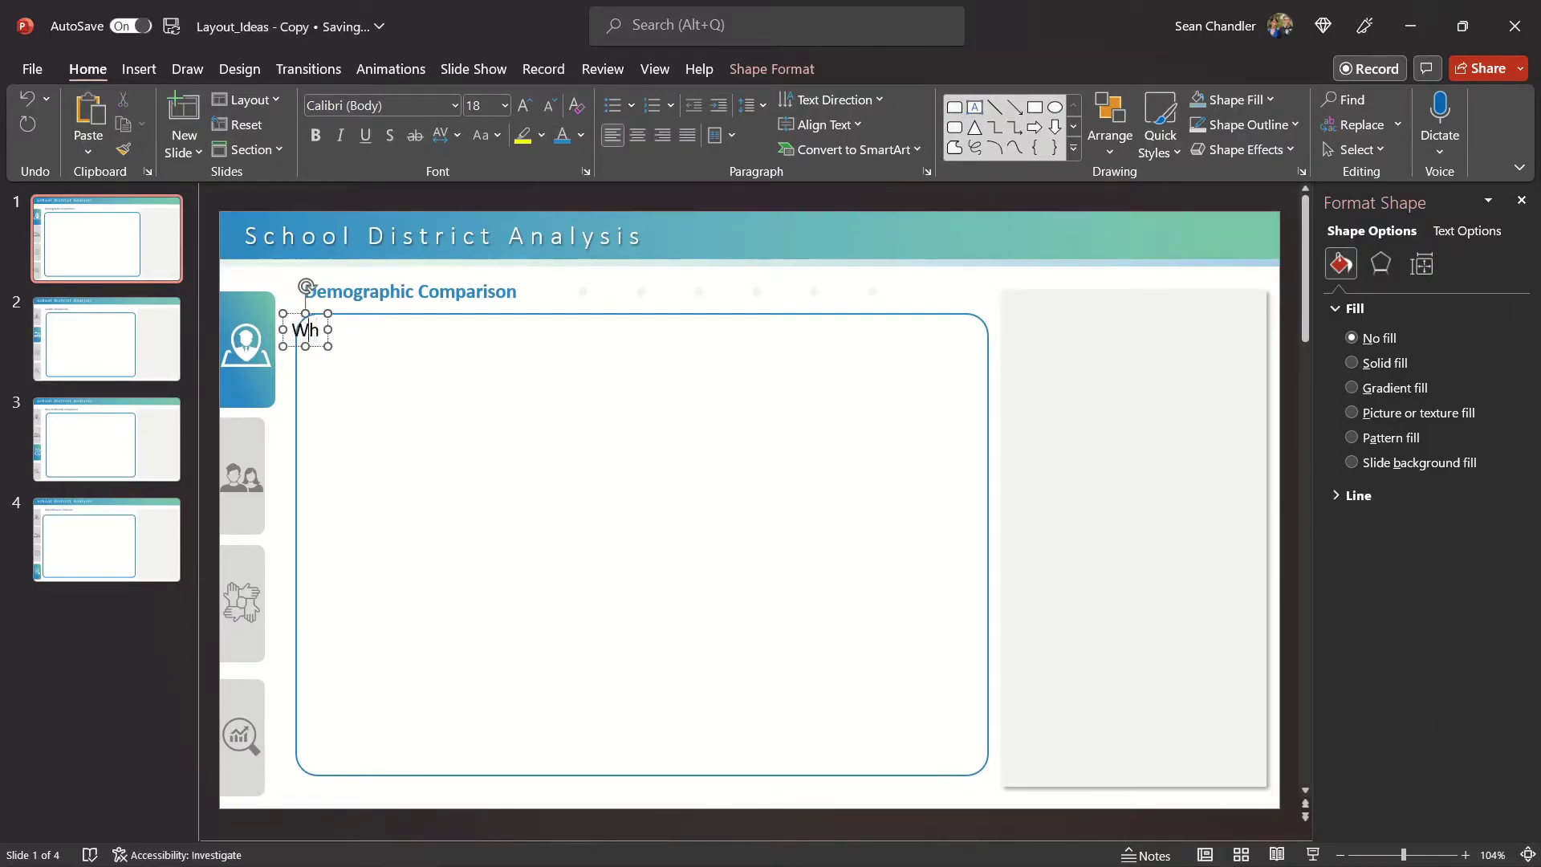
pyautogui.write('at do we know about th')
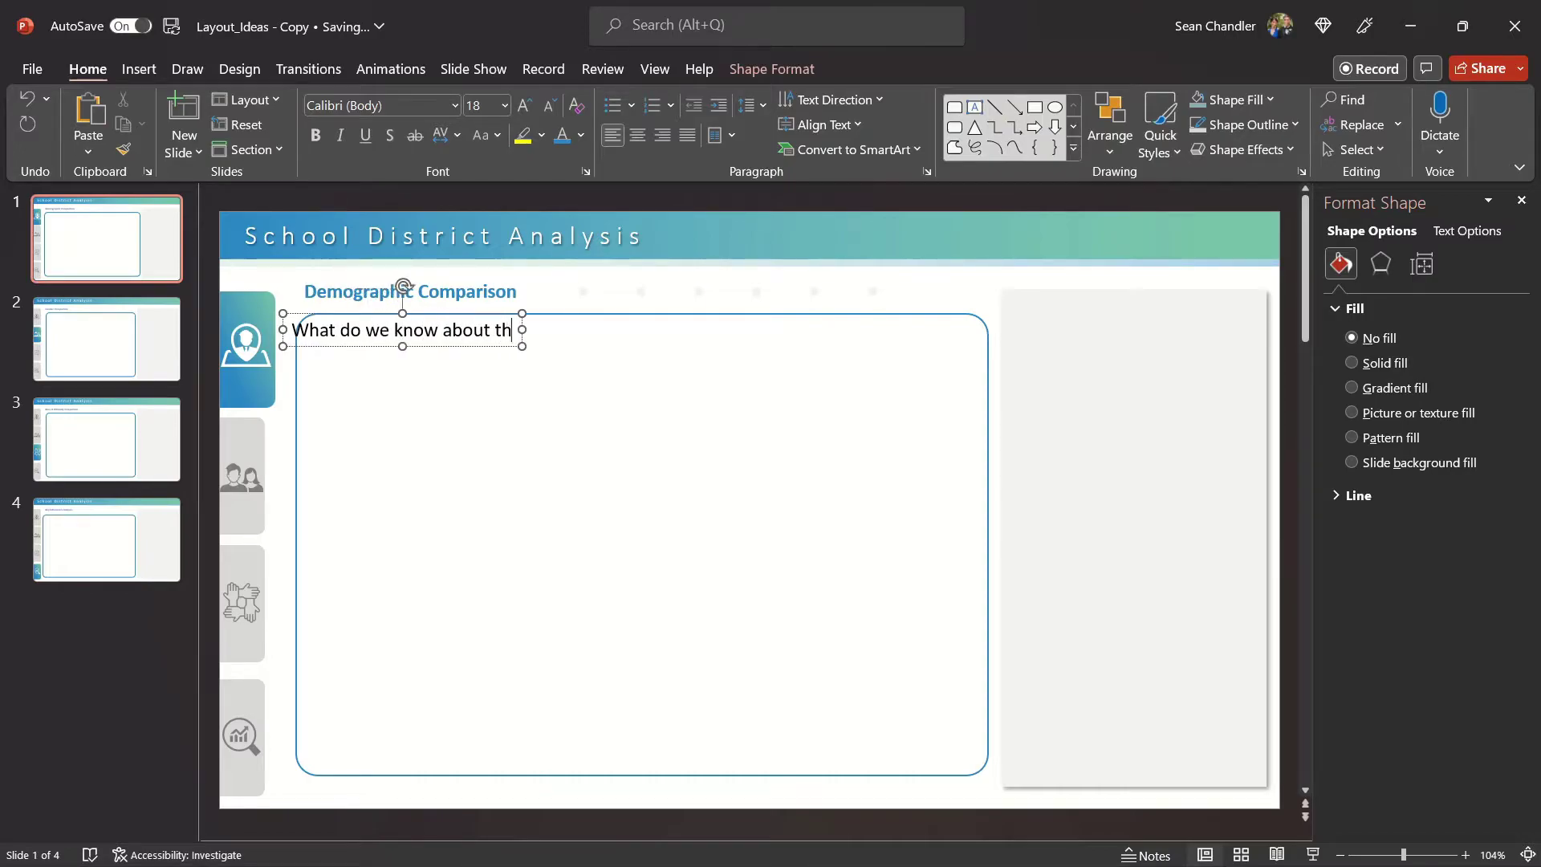
pyautogui.write('e students in this school di')
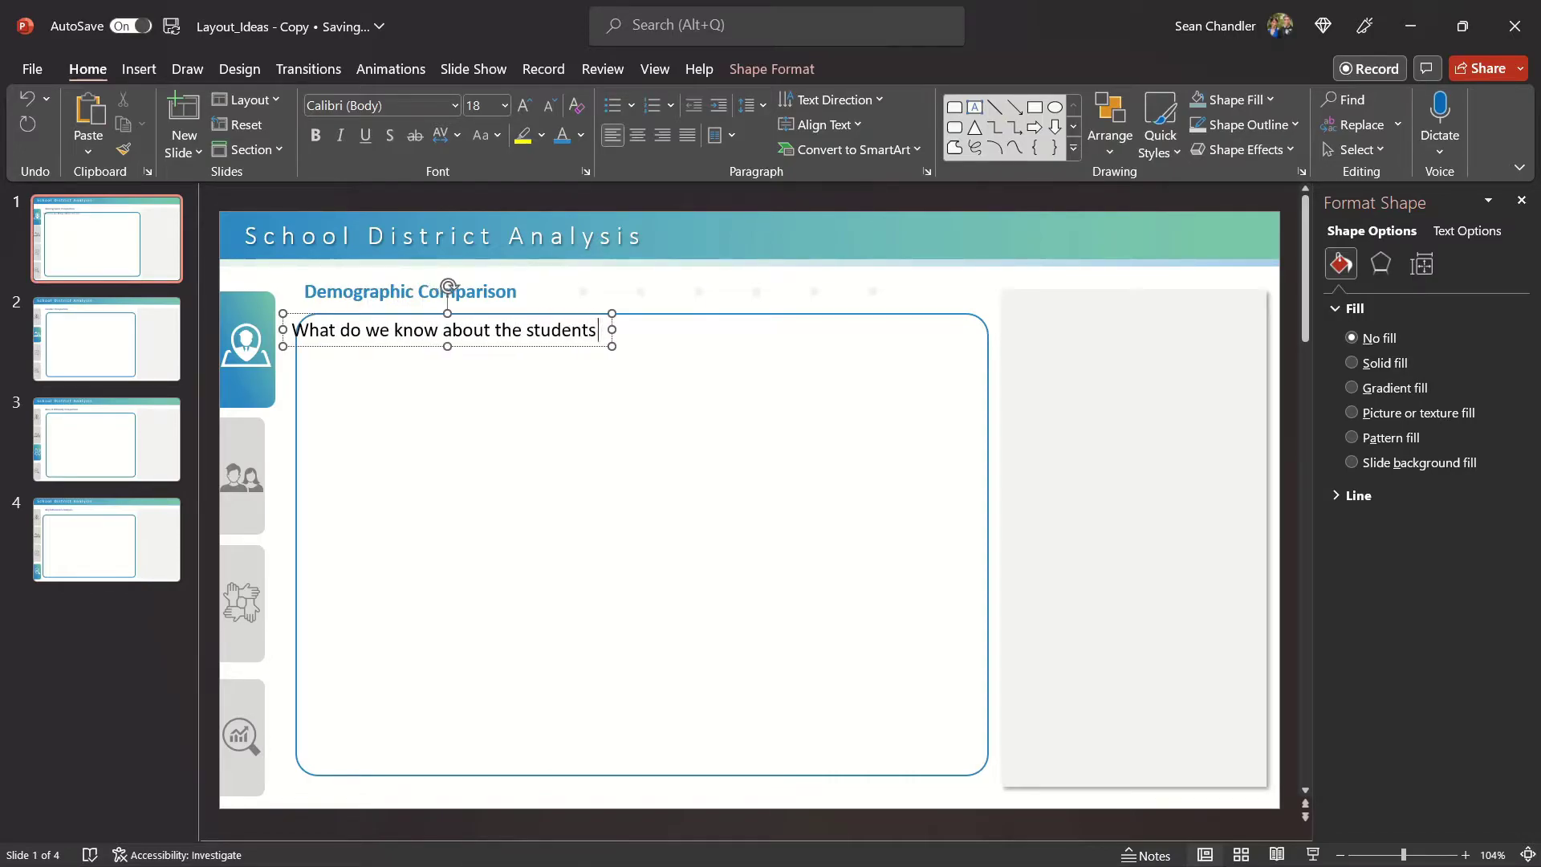
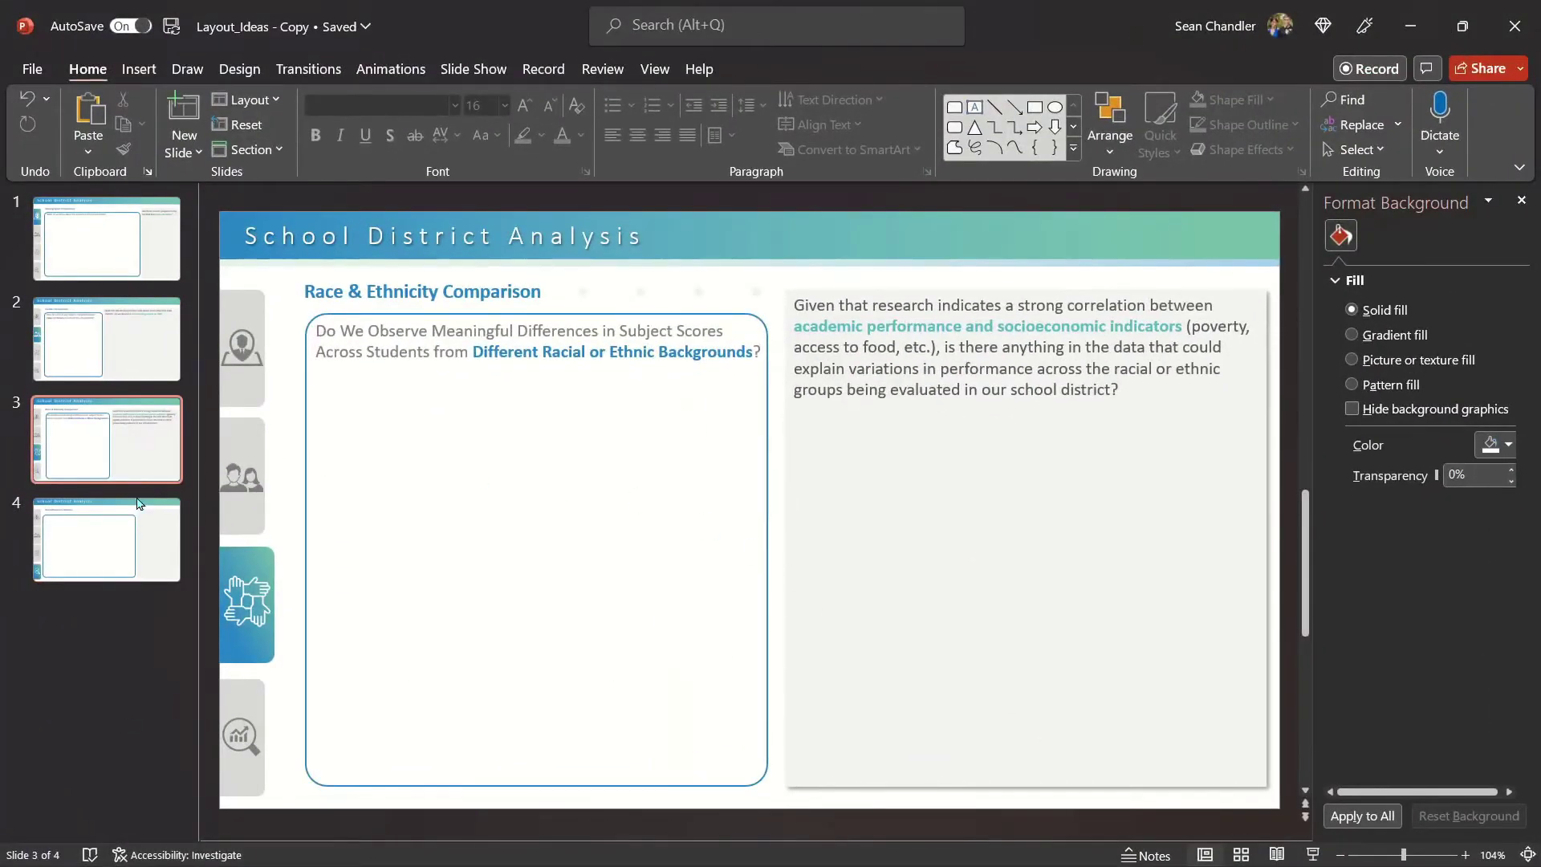
# On the Key Influencers Analysis slide, delete the blue-outlined rounded frame and the row of faint dots beside the heading.
pyautogui.click(139, 503)
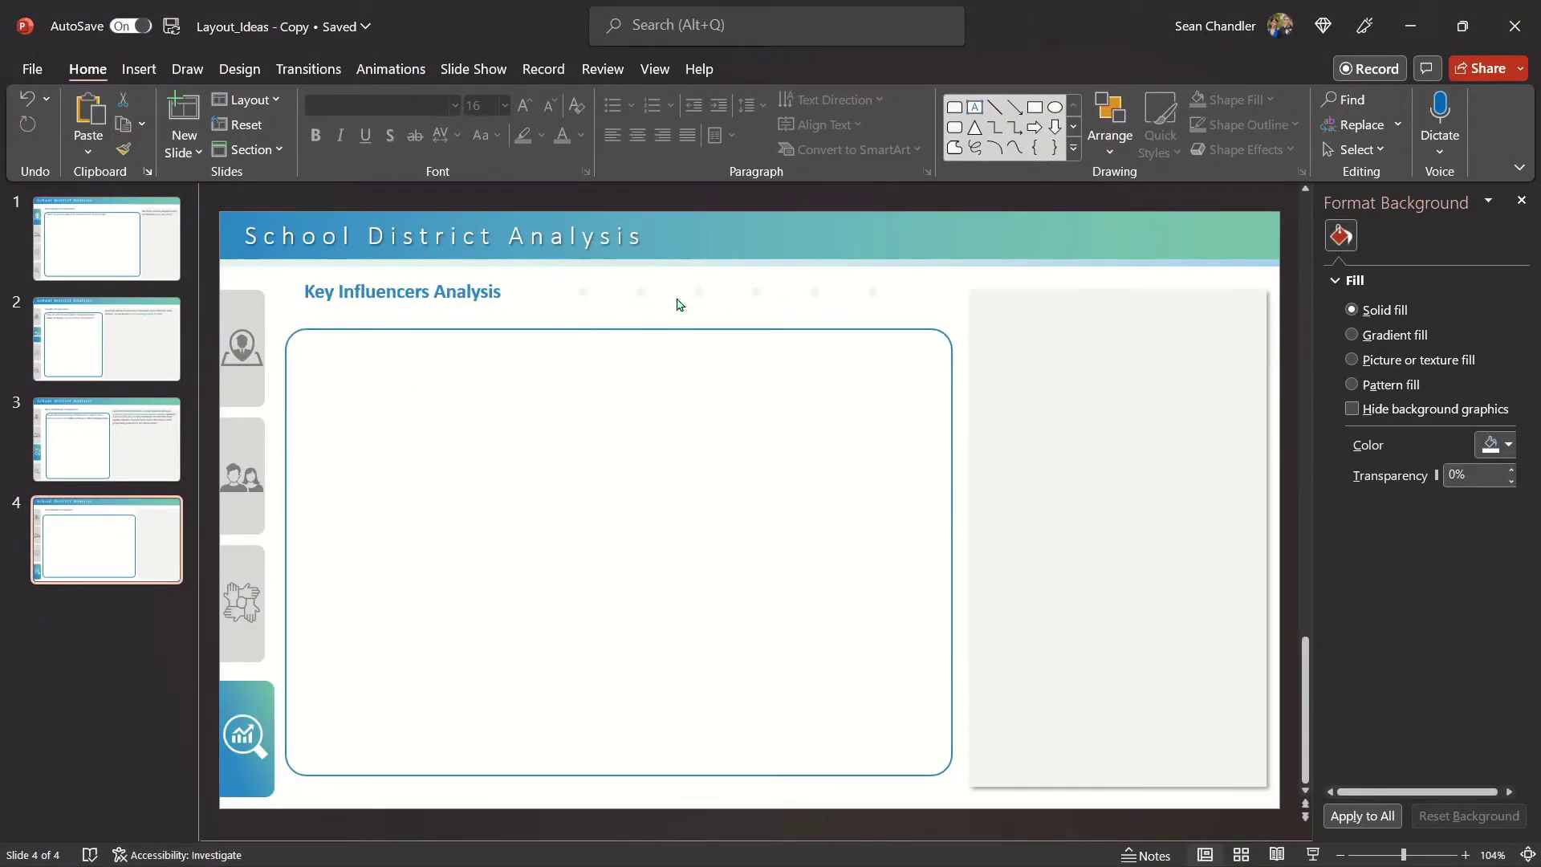
pyautogui.click(1128, 362)
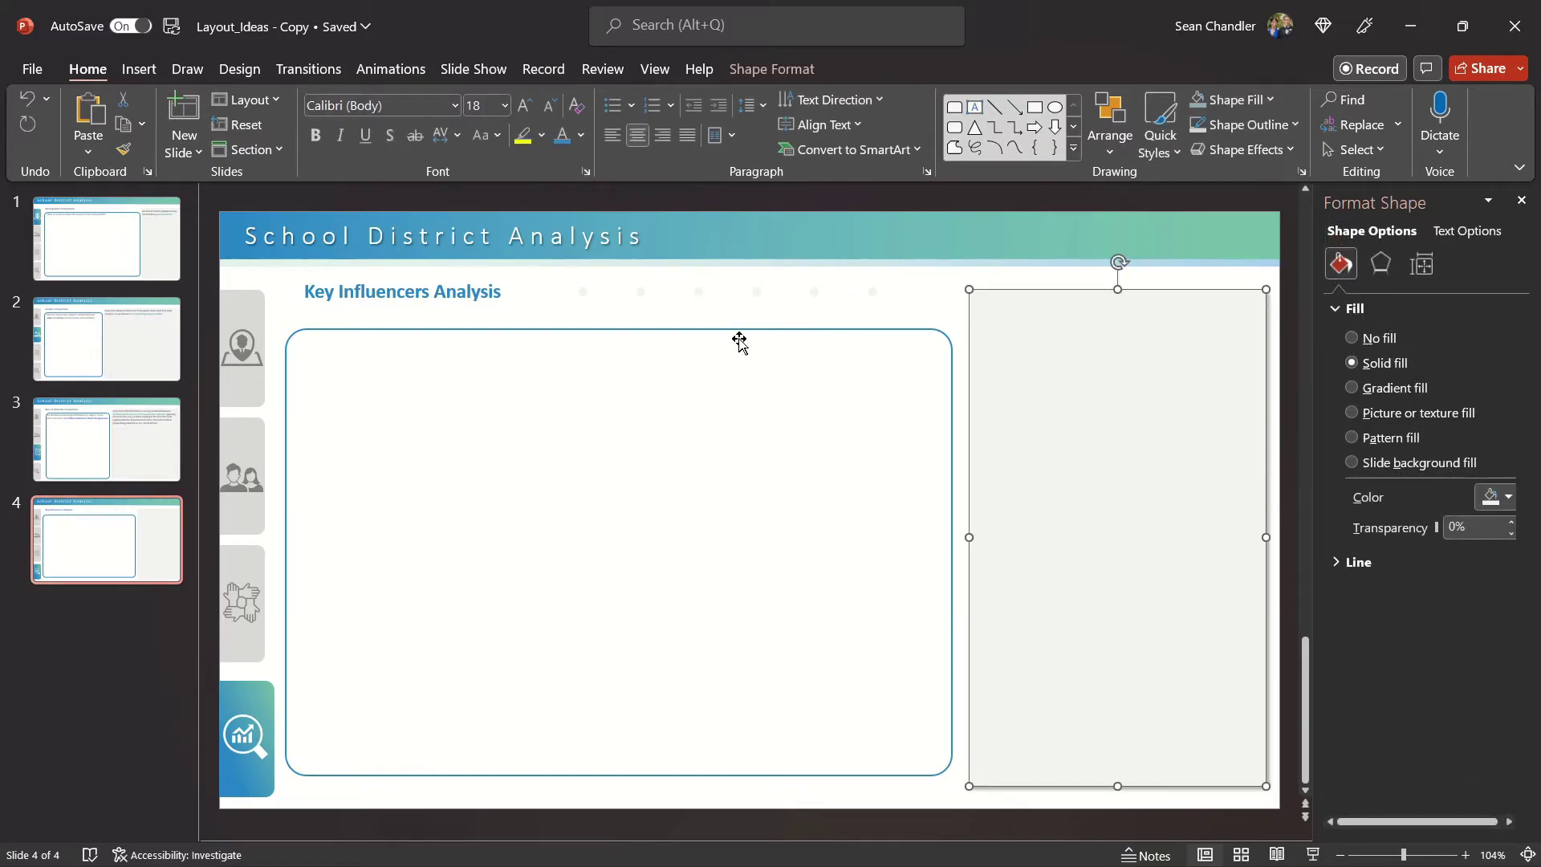
pyautogui.click(667, 332)
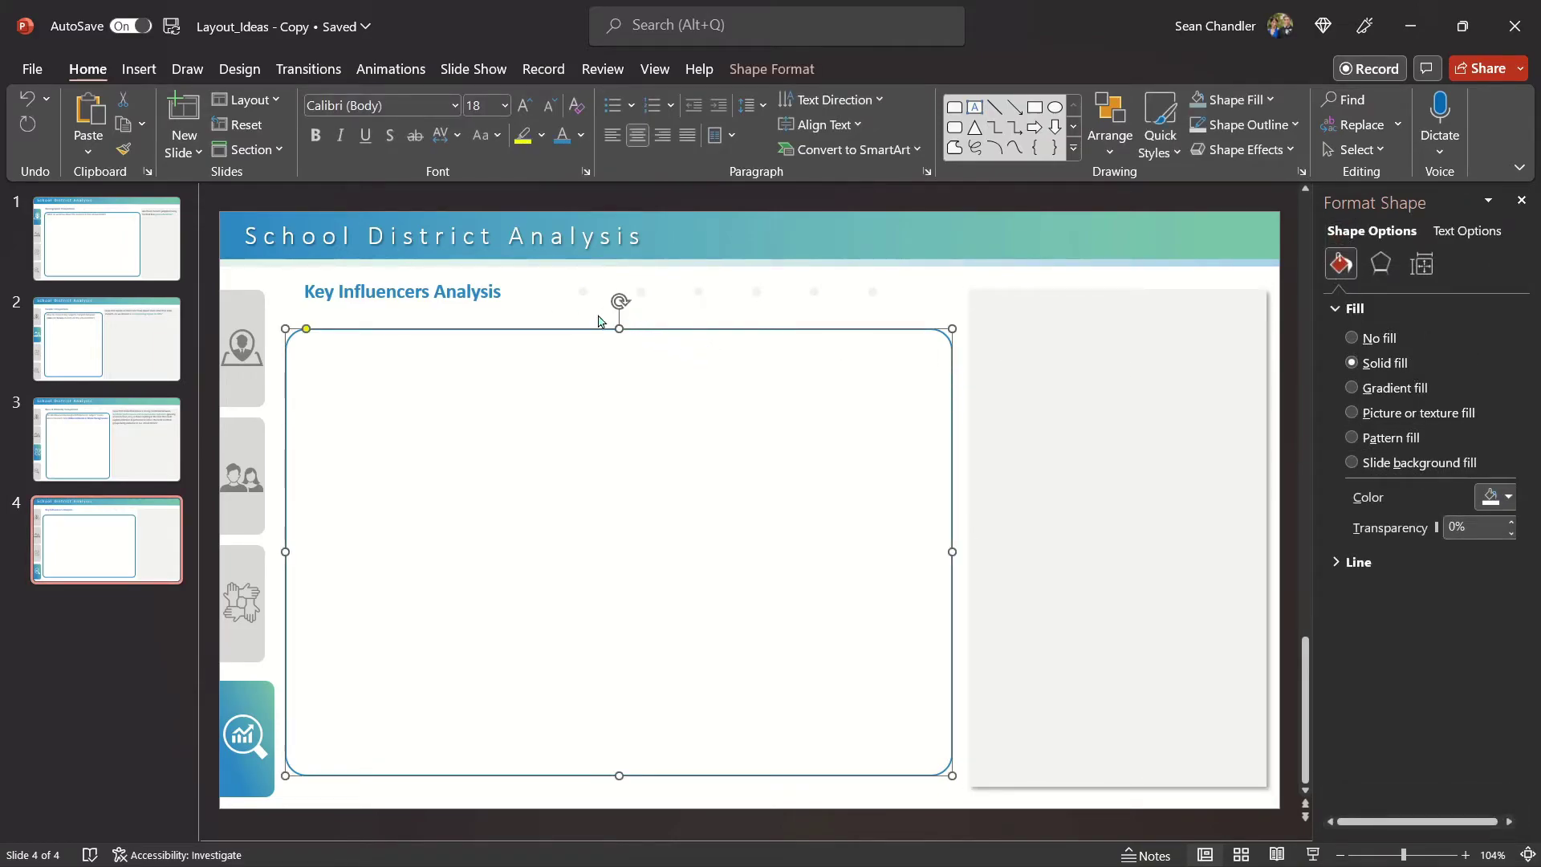
pyautogui.press('Delete')
pyautogui.moveTo(552, 330); pyautogui.dragTo(917, 277)
# Stretch the gray panel leftward across the slide until it spans about 12.23" beside the navigation tabs.
pyautogui.click(1078, 340)
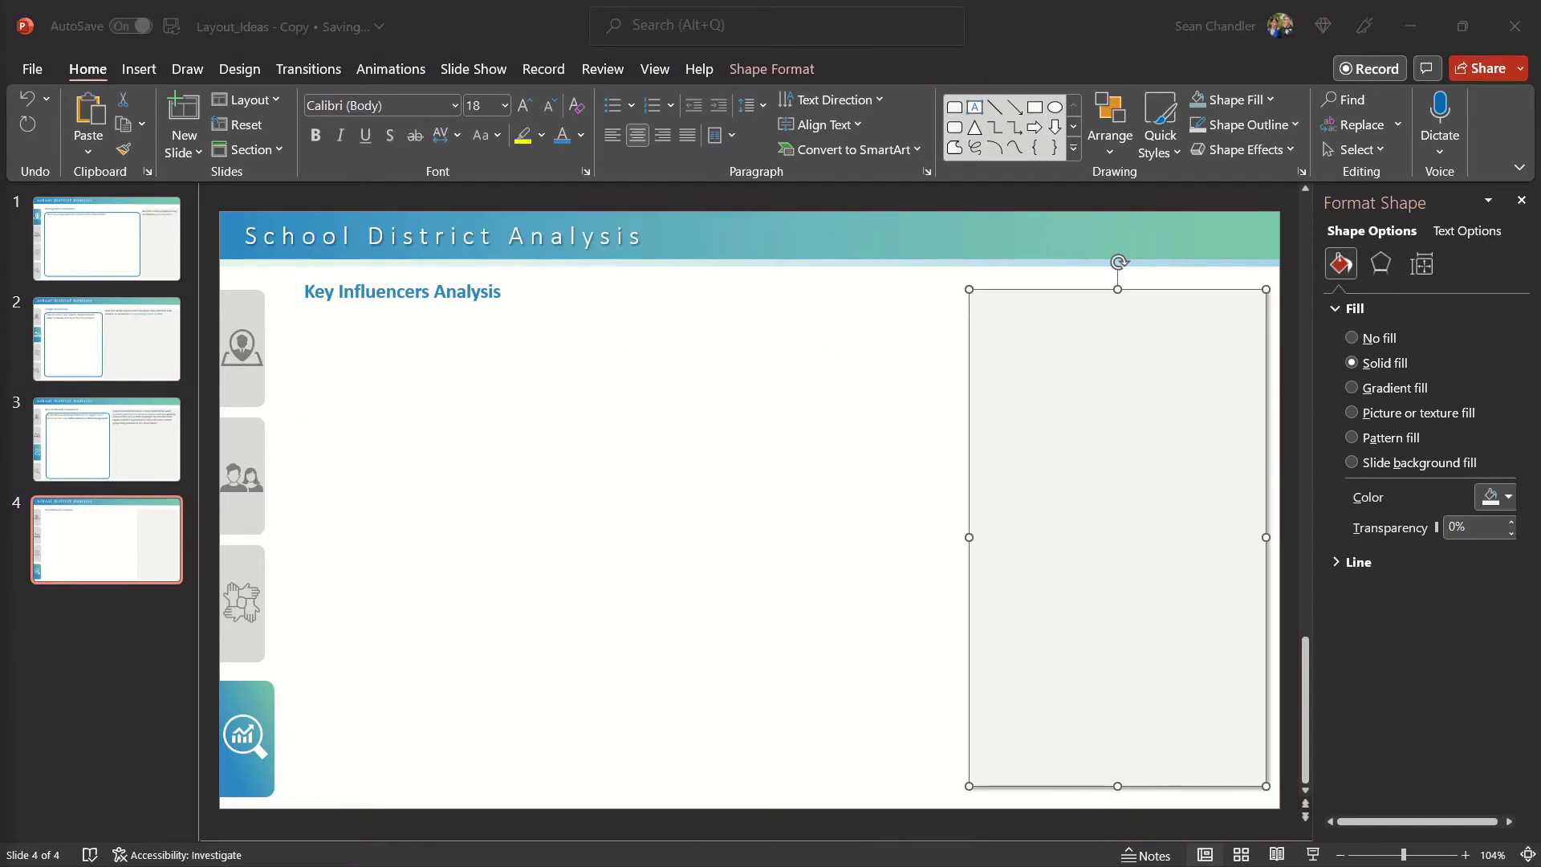
pyautogui.moveTo(969, 535); pyautogui.dragTo(289, 506)
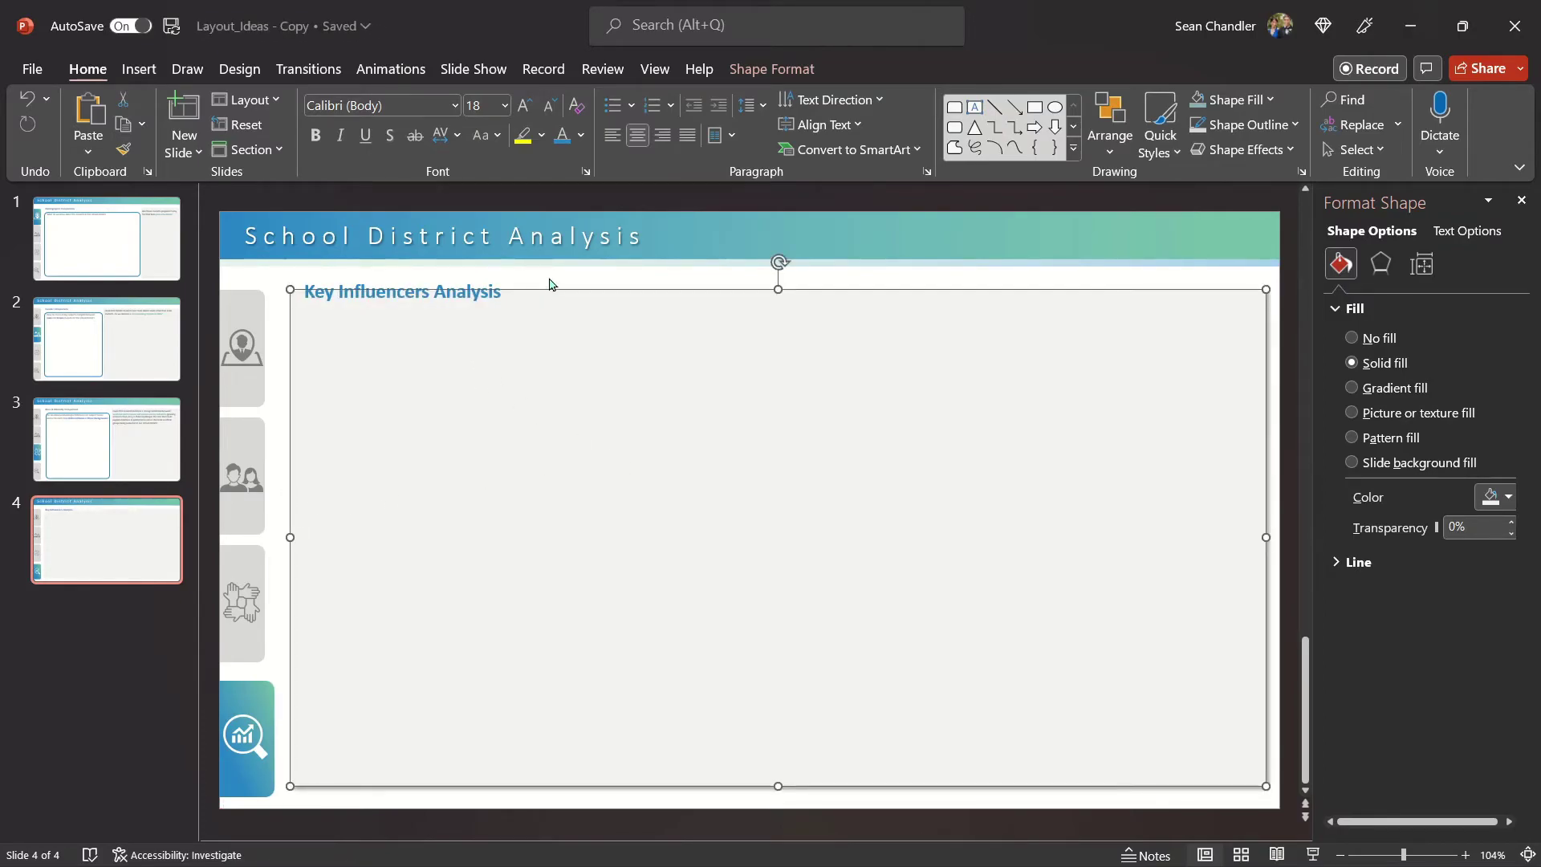
pyautogui.press('Escape')
pyautogui.click(1120, 399)
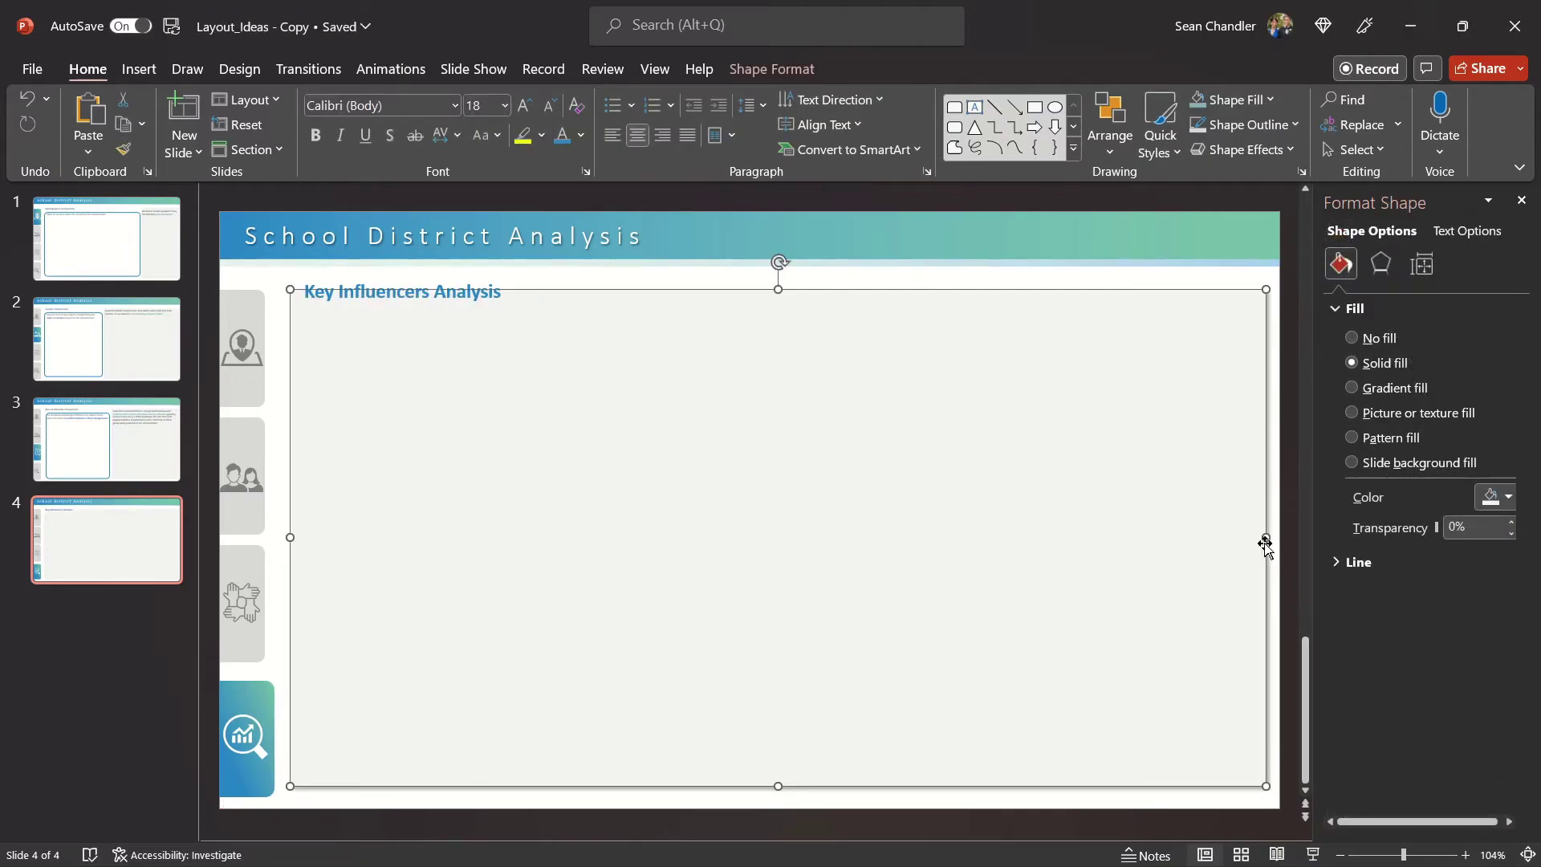
pyautogui.moveTo(1266, 538); pyautogui.dragTo(1262, 538)
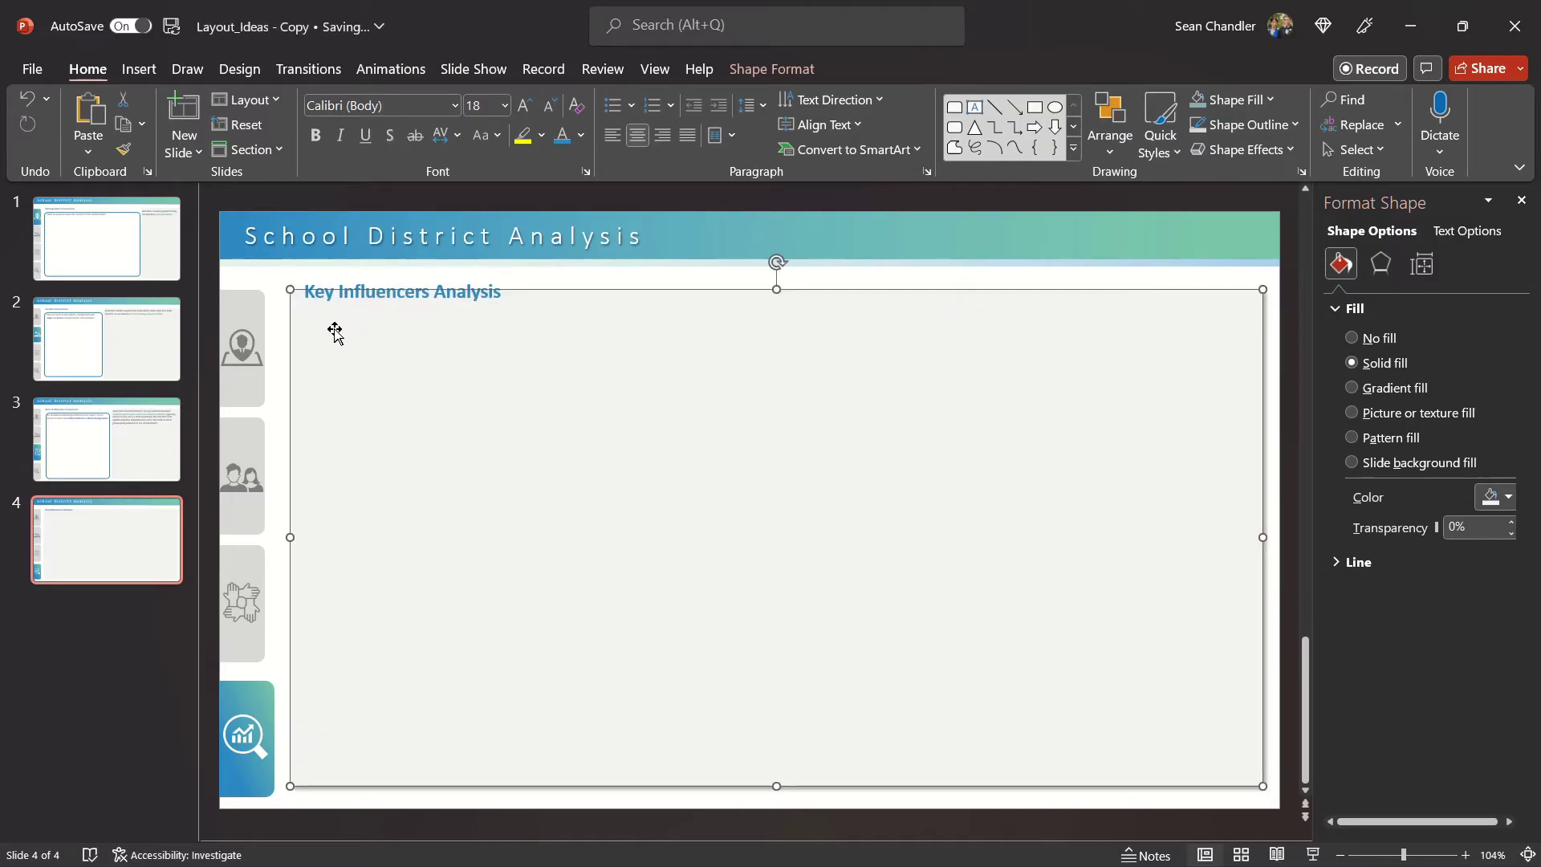
pyautogui.click(877, 281)
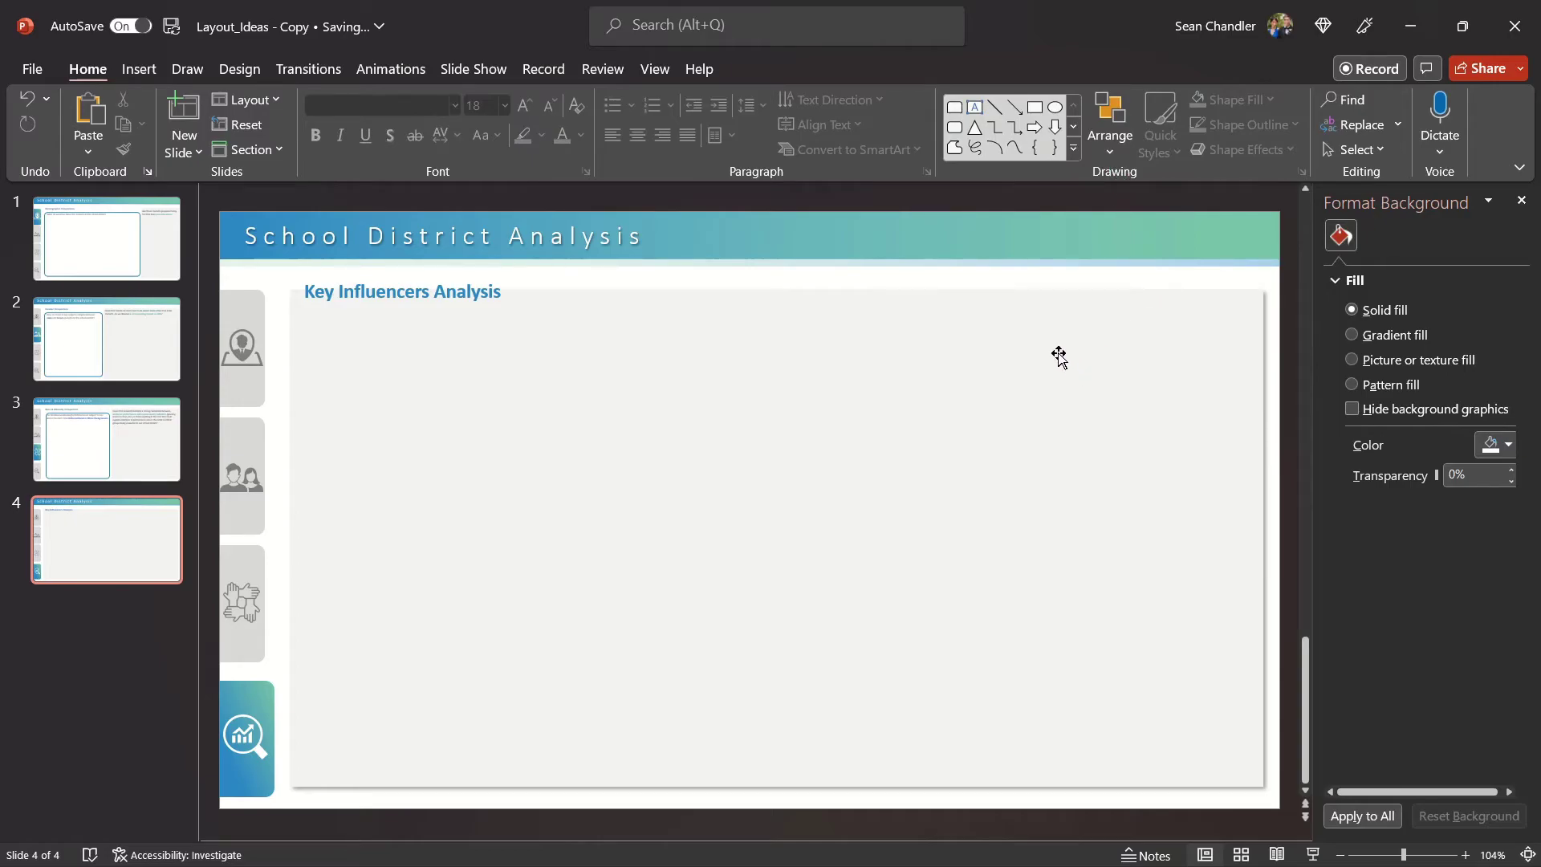
# Draw a rectangle with one rounded corner, about 1.04" tall, and place it at the gray panel's upper-left corner.
pyautogui.click(1074, 127)
pyautogui.click(1073, 127)
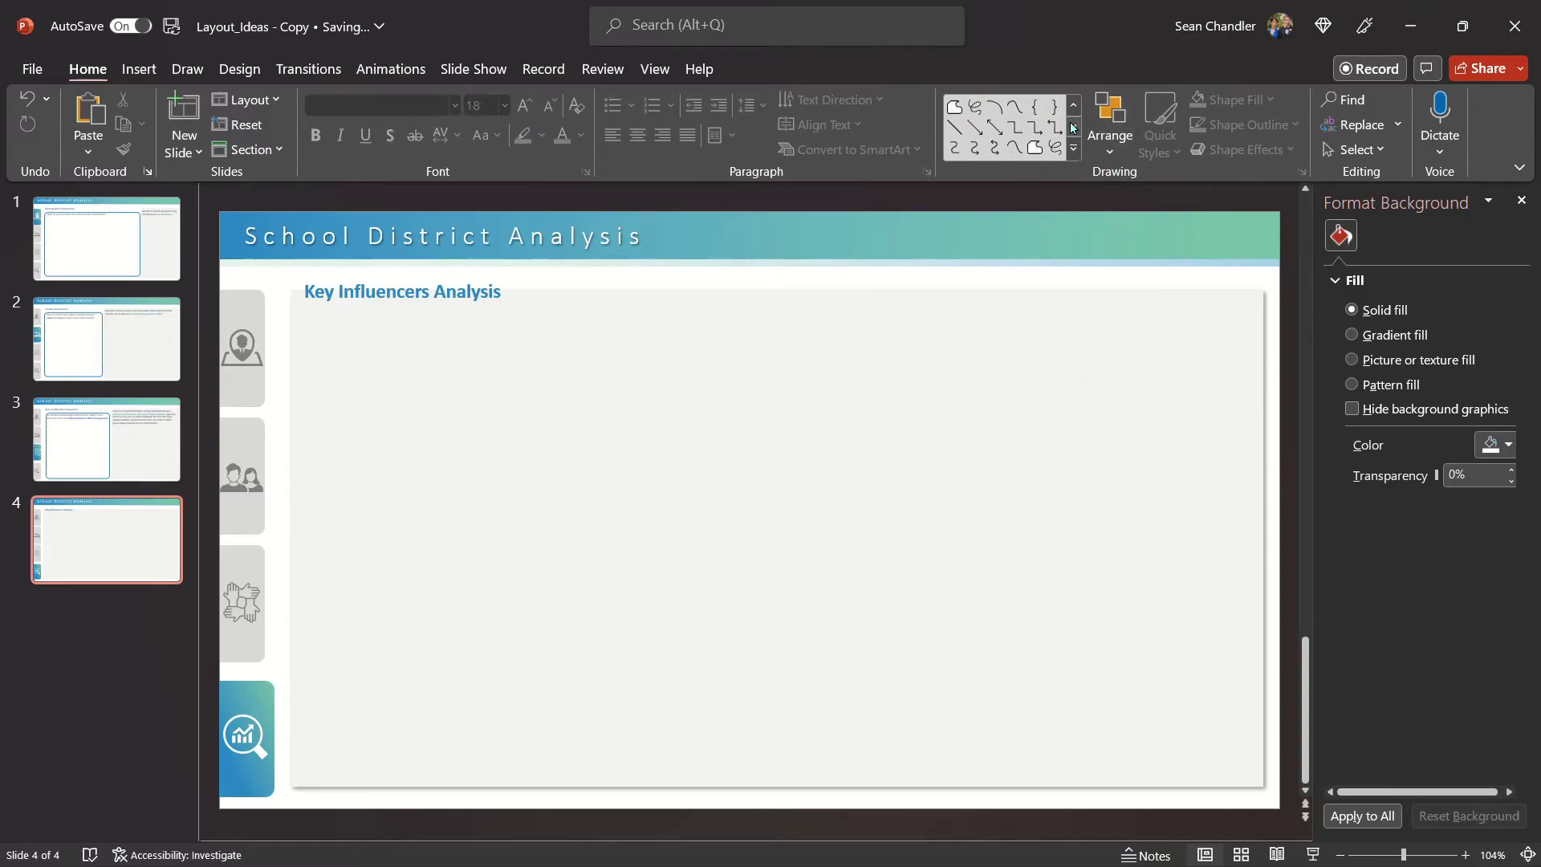
pyautogui.click(1074, 127)
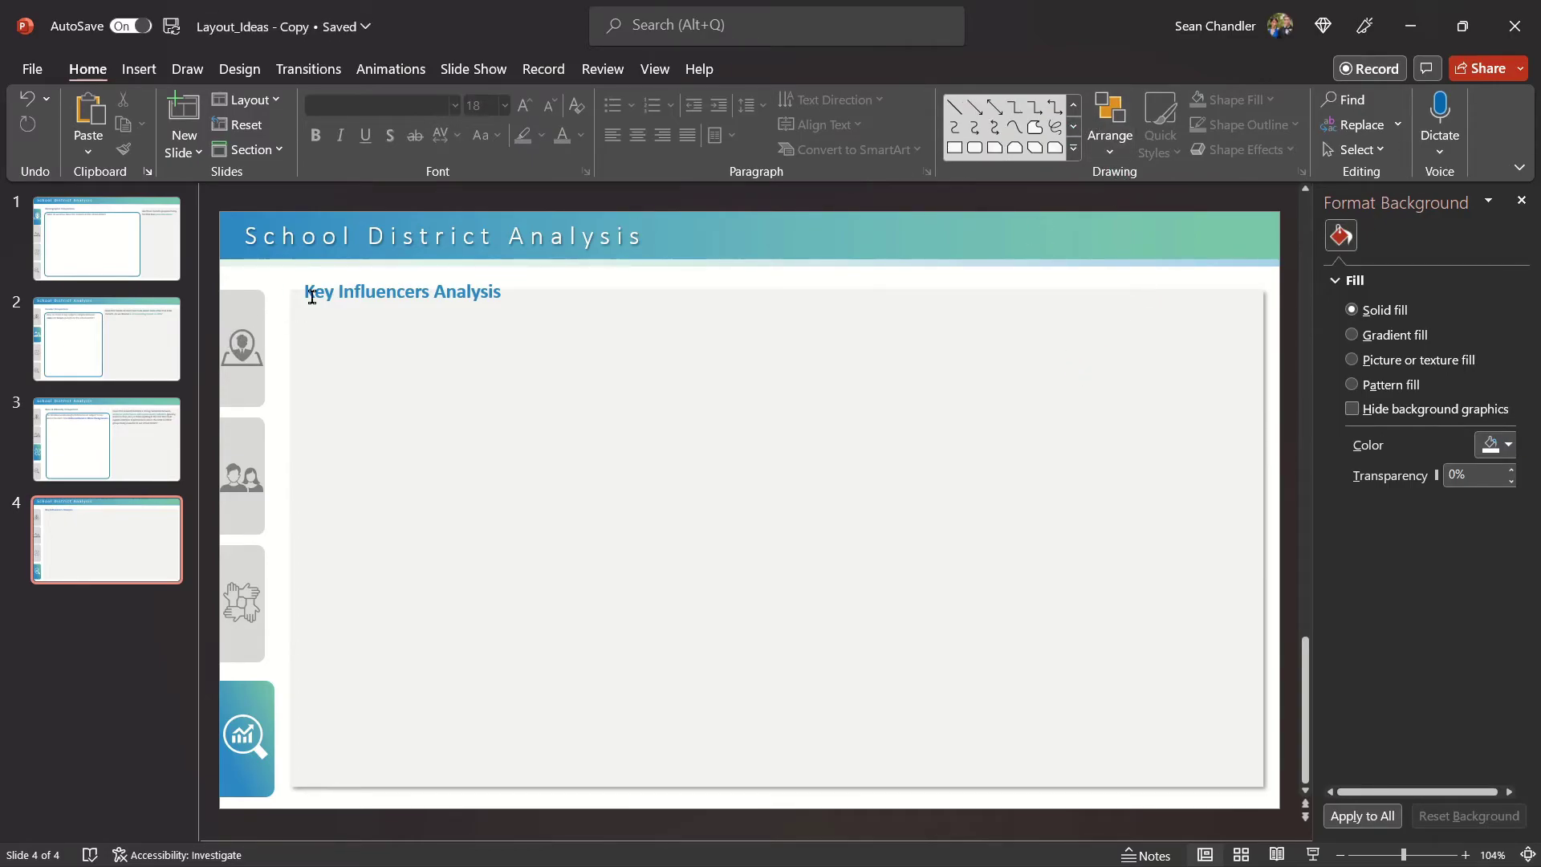
pyautogui.click(1074, 127)
pyautogui.click(954, 148)
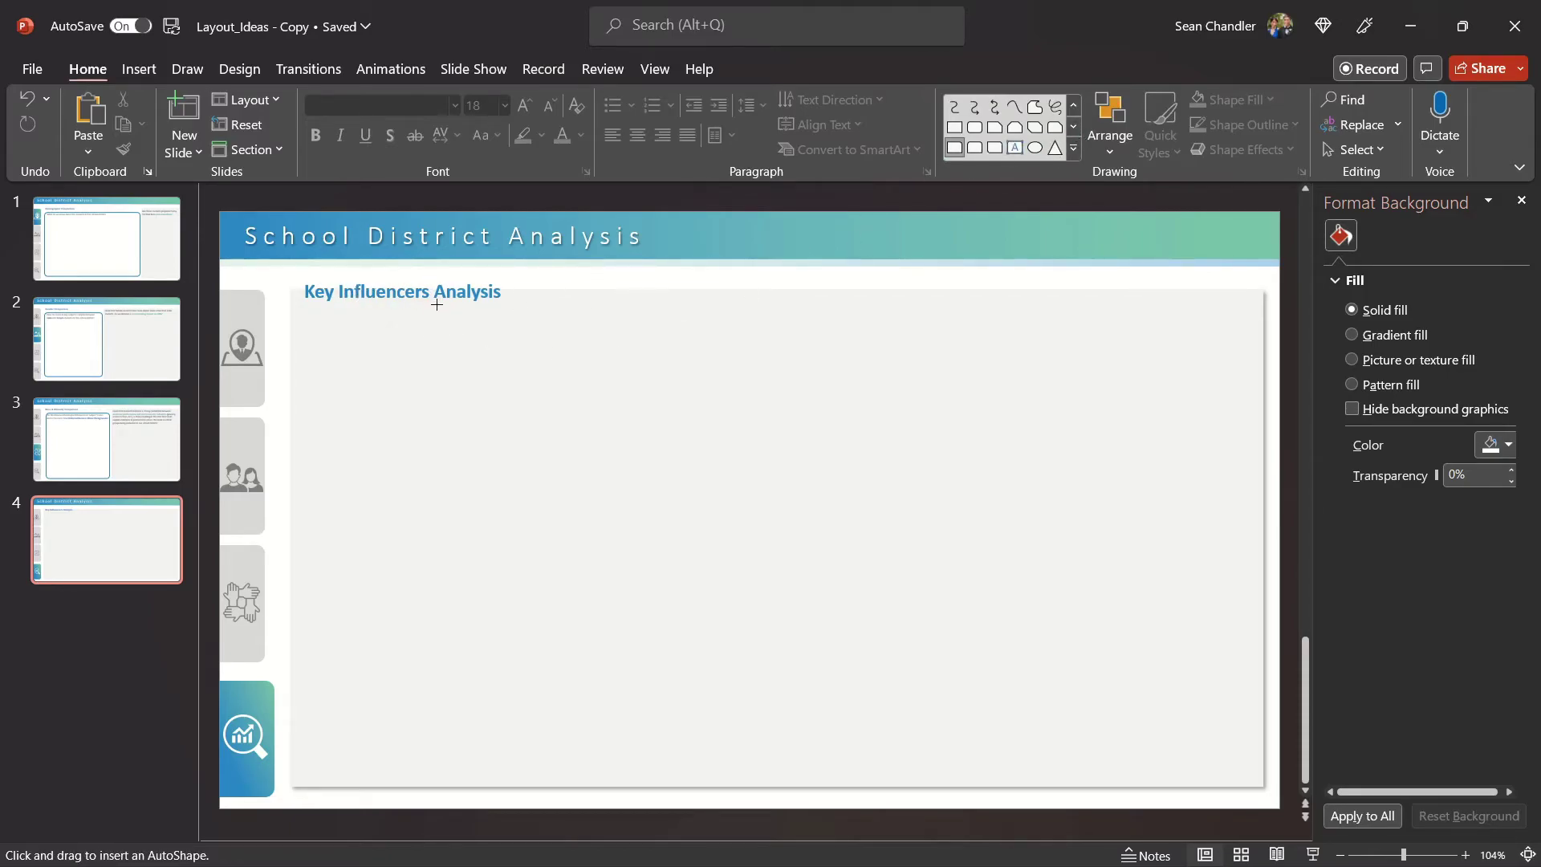
pyautogui.moveTo(436, 309)
pyautogui.mouseDown()
pyautogui.moveTo(833, 399)
pyautogui.moveTo(912, 391)
pyautogui.mouseUp()
pyautogui.moveTo(792, 361); pyautogui.dragTo(634, 333)
# Resize the rectangle to about 9.63" wide and 0.94" tall, flipped vertically so its rounded corner sits at the lower right.
pyautogui.click(847, 321)
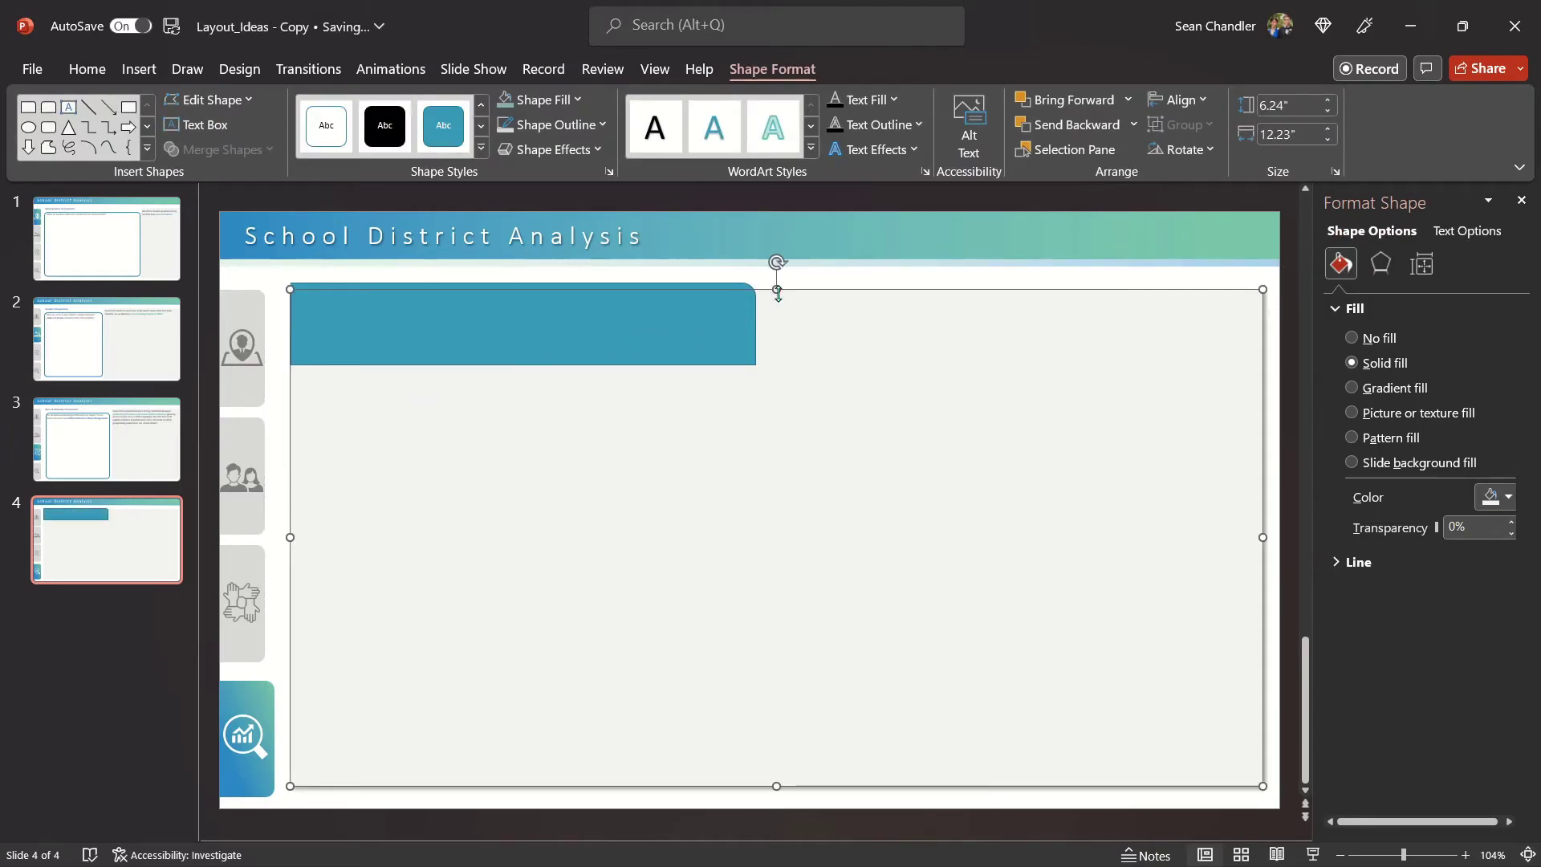
pyautogui.click(698, 326)
pyautogui.moveTo(756, 324); pyautogui.dragTo(889, 324)
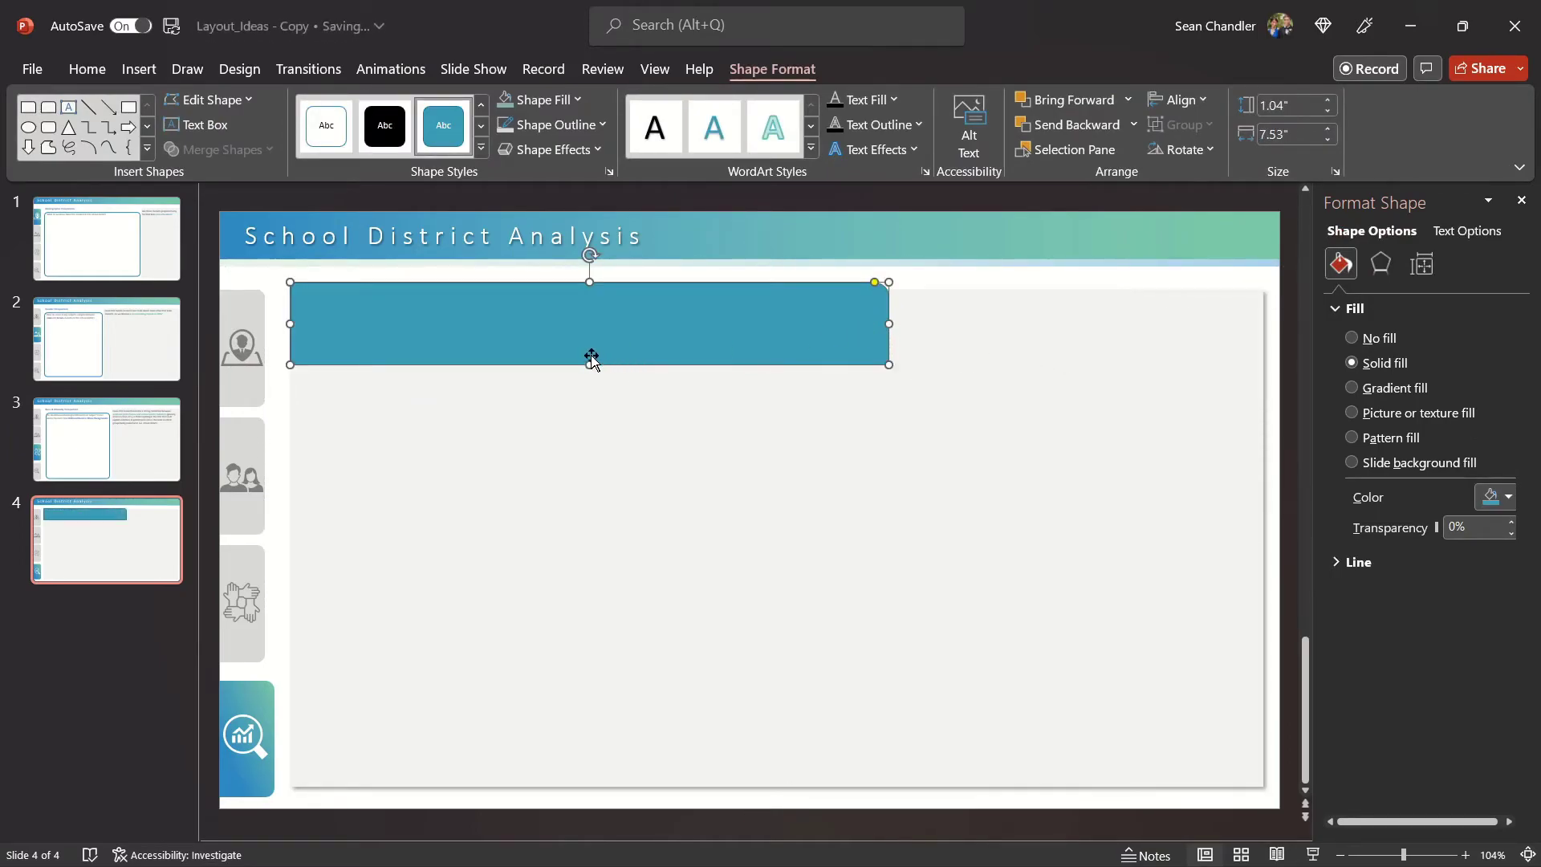
pyautogui.moveTo(591, 281); pyautogui.dragTo(622, 330)
pyautogui.moveTo(888, 319); pyautogui.dragTo(1057, 322)
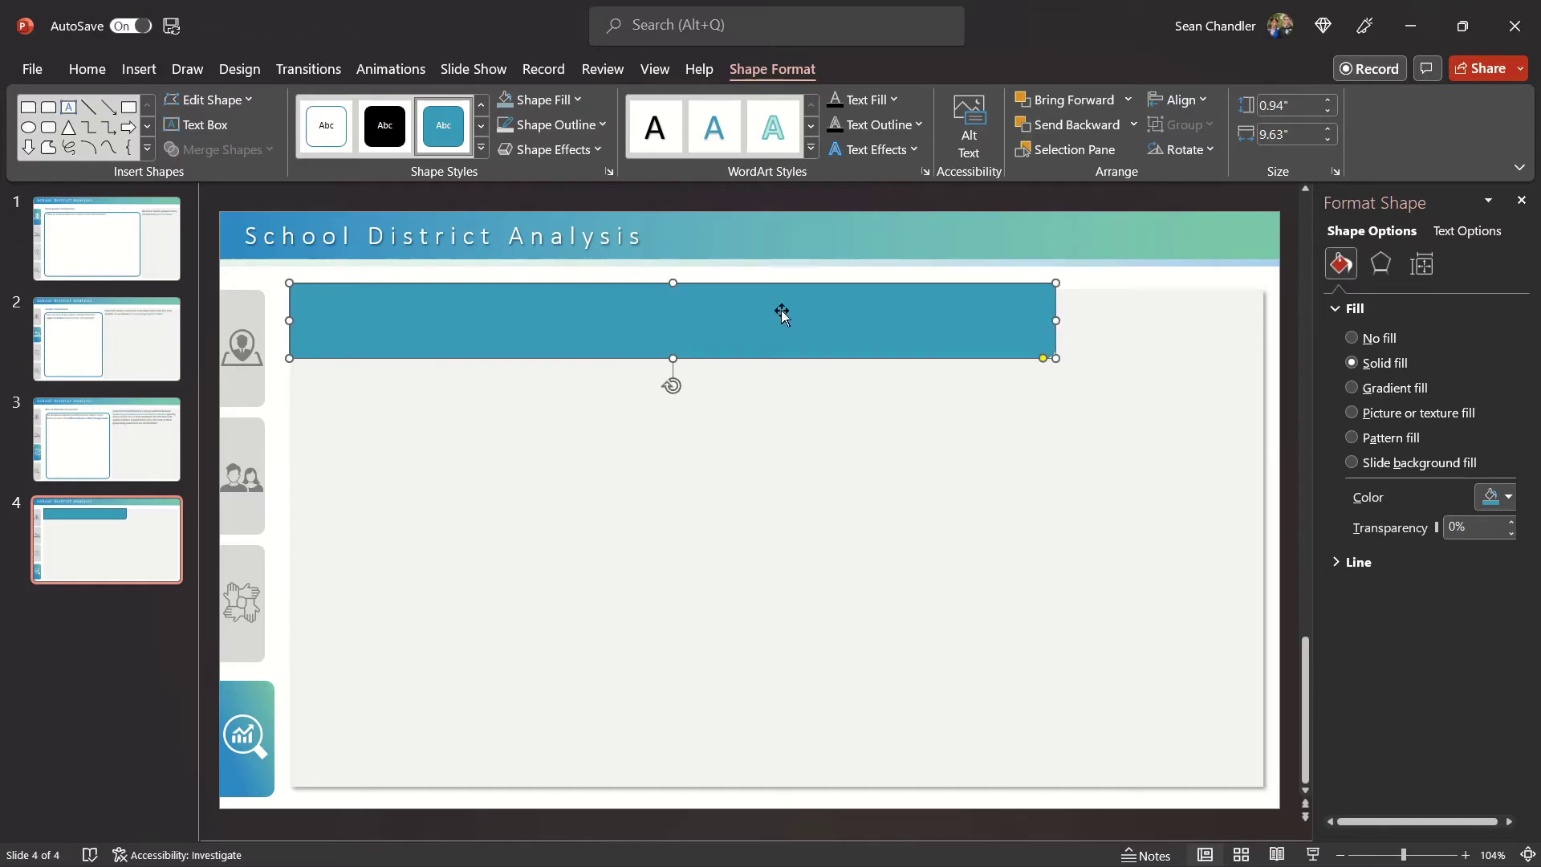
# Copy the title banner's blue-green gradient formatting onto the new rectangle with Format Painter.
pyautogui.click(872, 233)
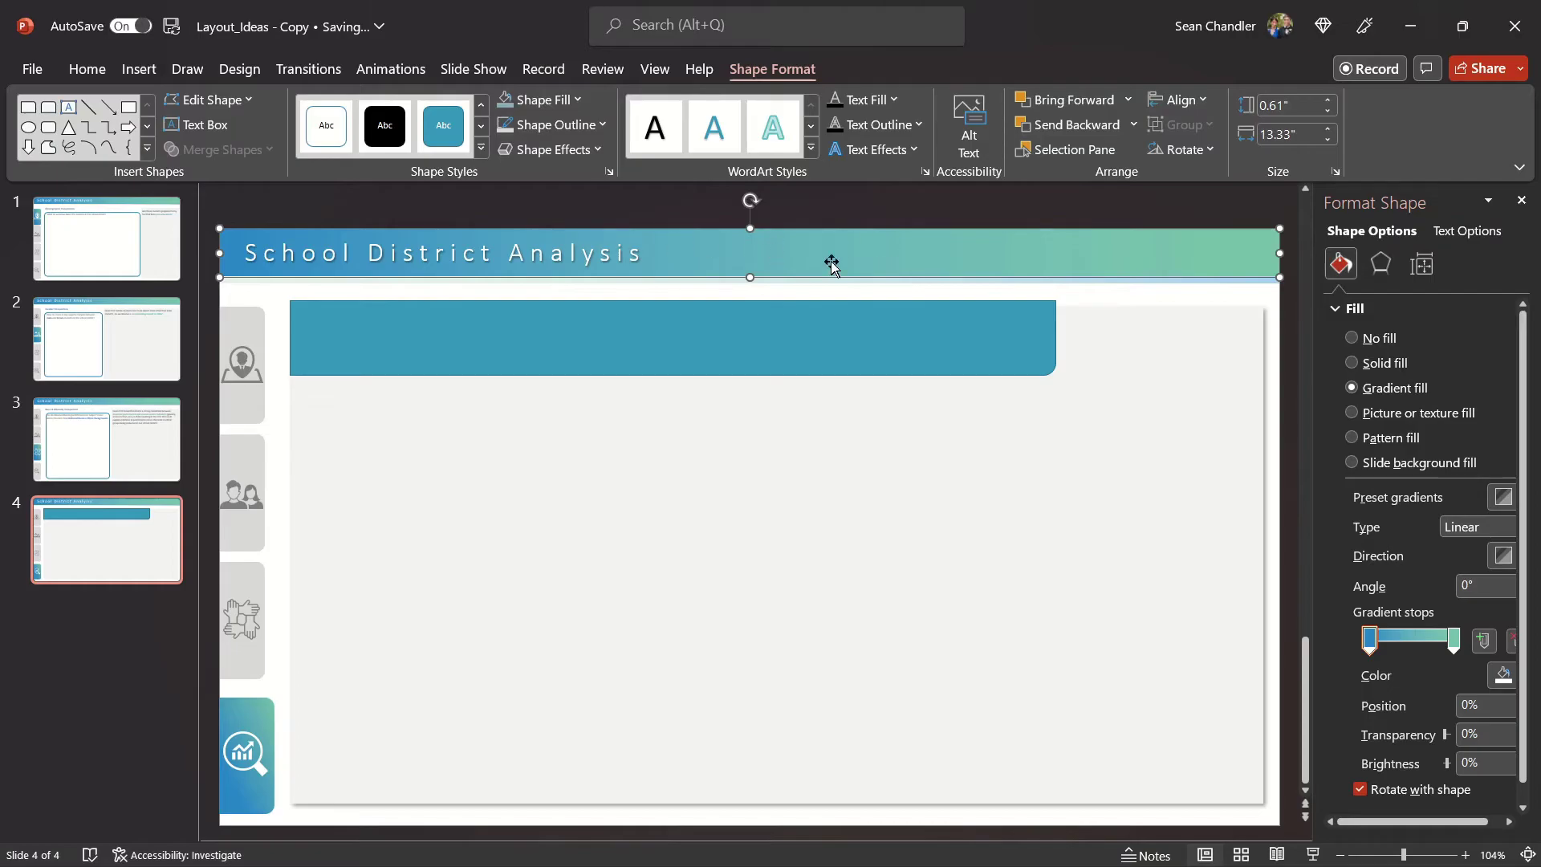
pyautogui.click(88, 69)
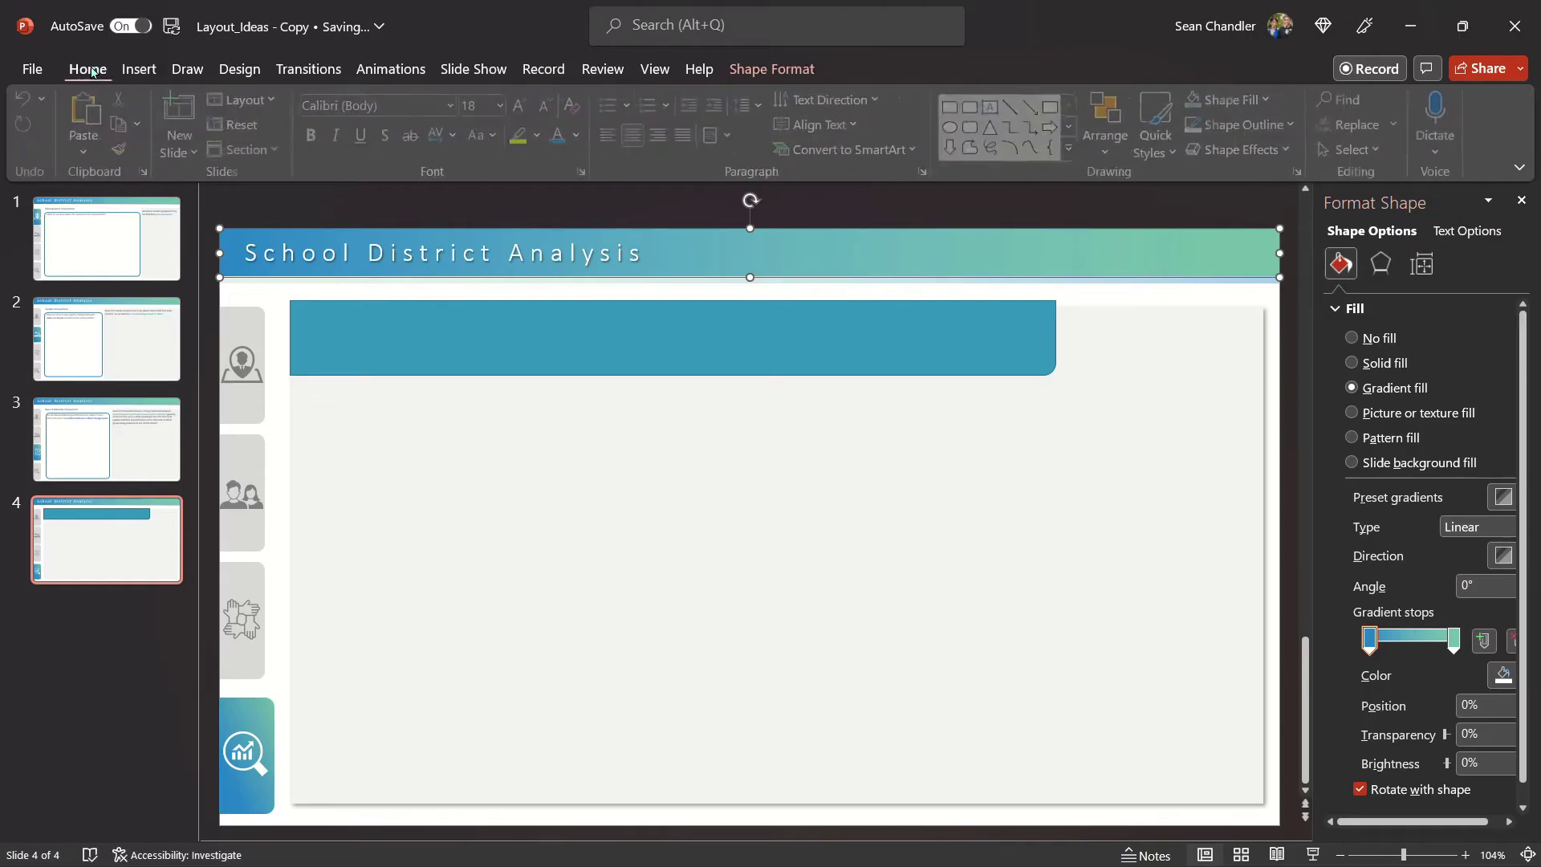
pyautogui.click(122, 151)
pyautogui.click(616, 334)
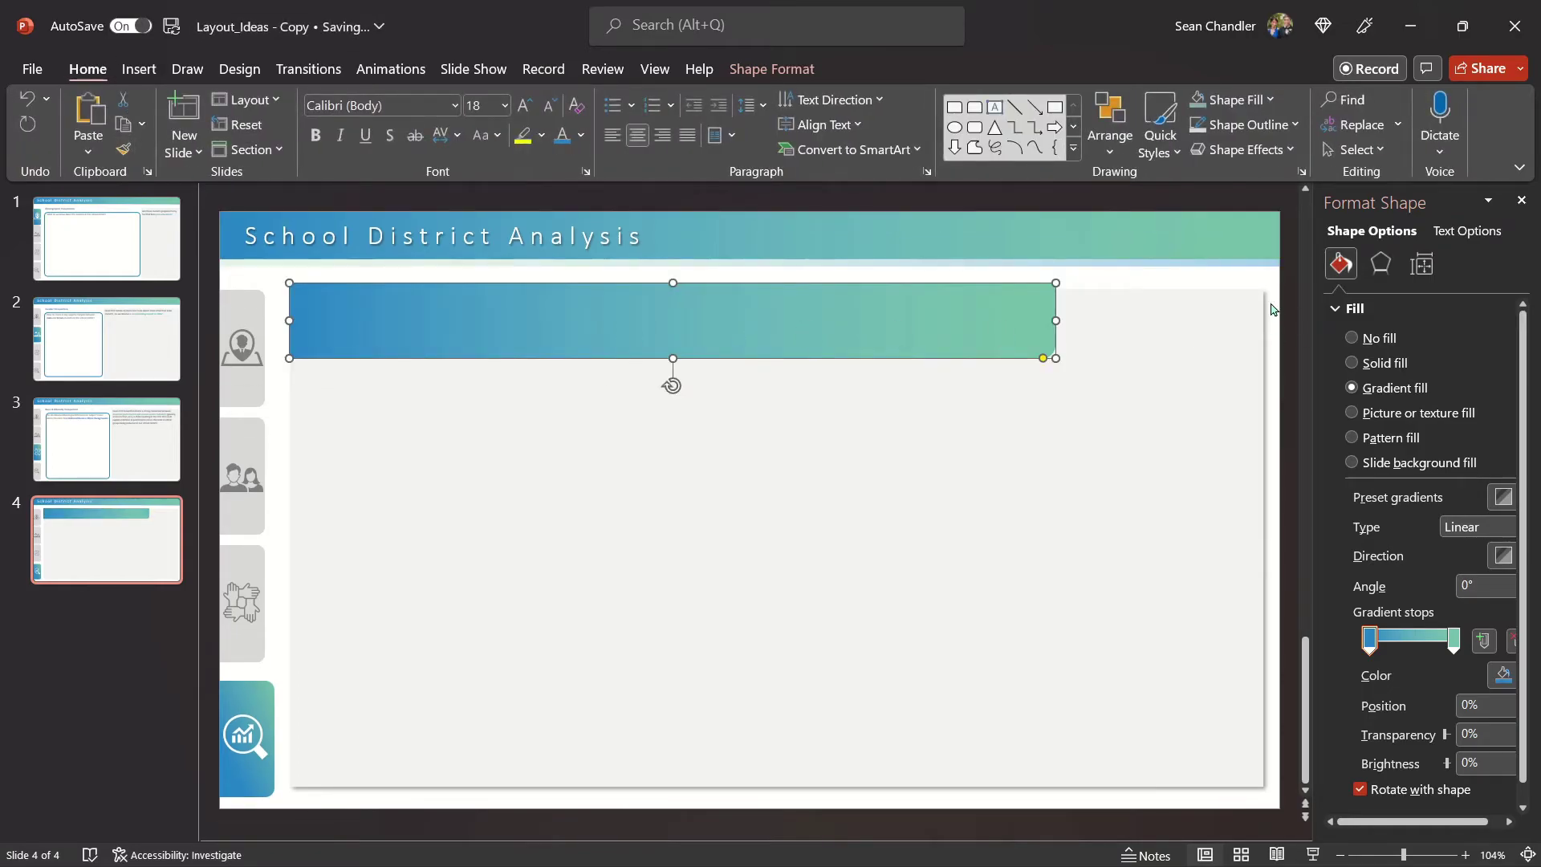
# Bring the hidden Key Influencers Analysis text box in front of the blue-green gradient rectangle and nudge it down onto it.
pyautogui.click(1277, 336)
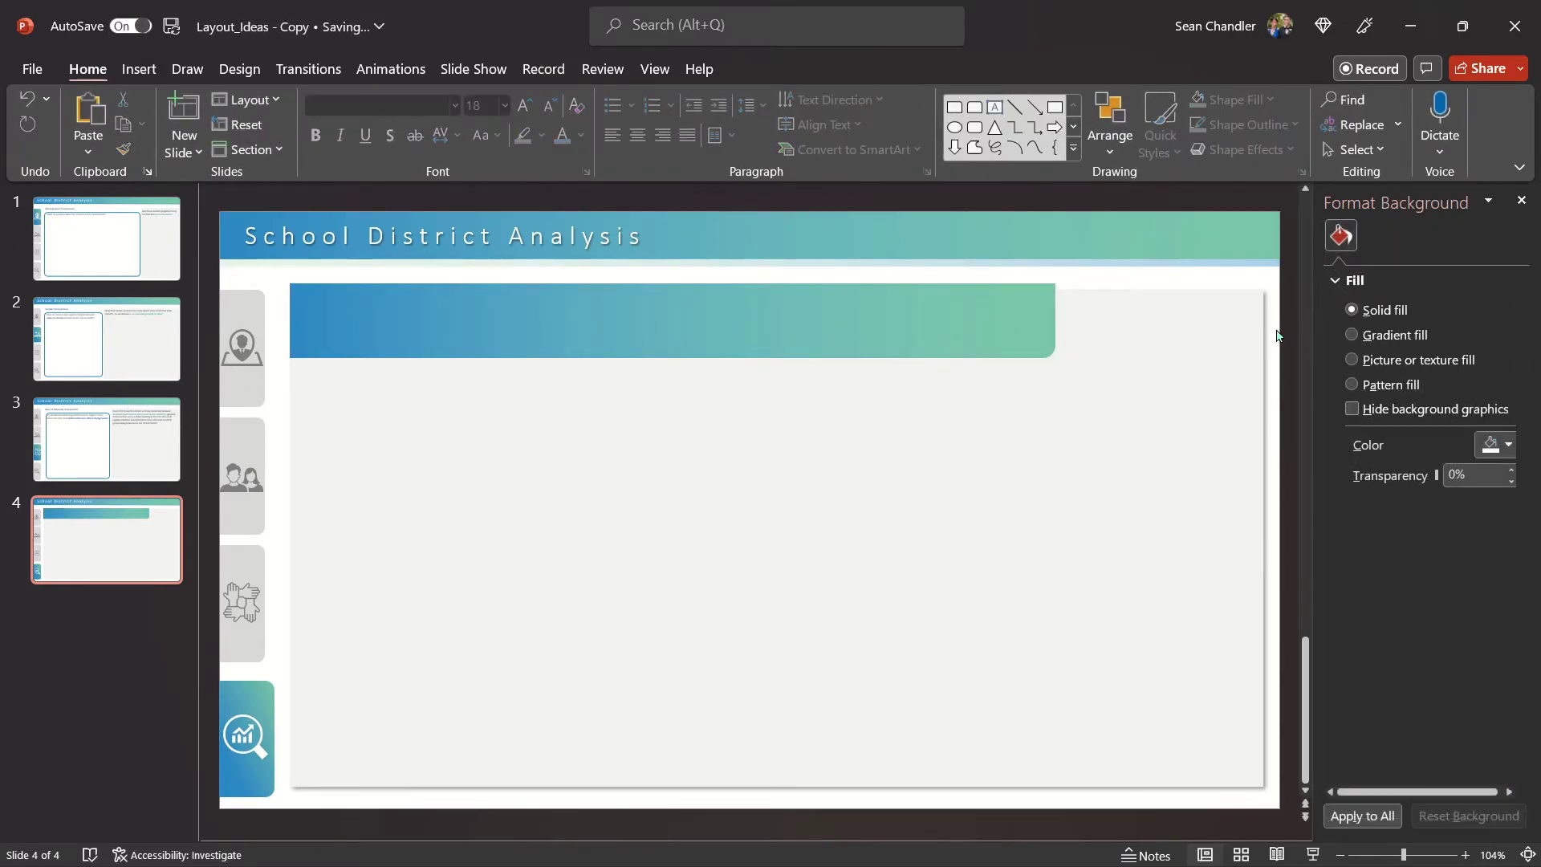
pyautogui.click(874, 312)
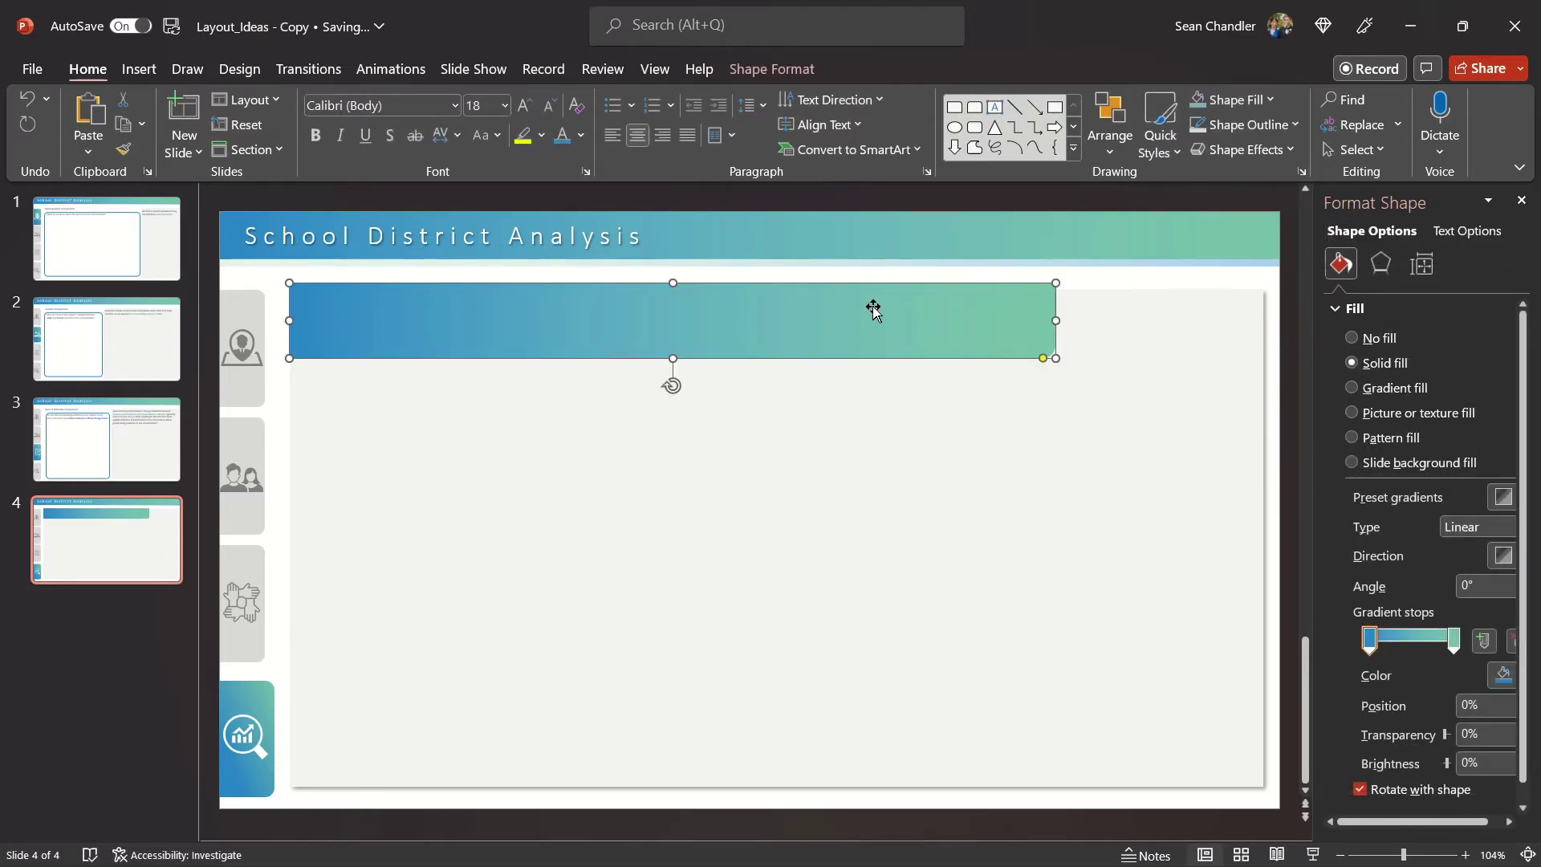
pyautogui.click(268, 284)
pyautogui.click(362, 319)
pyautogui.moveTo(267, 277); pyautogui.dragTo(900, 404)
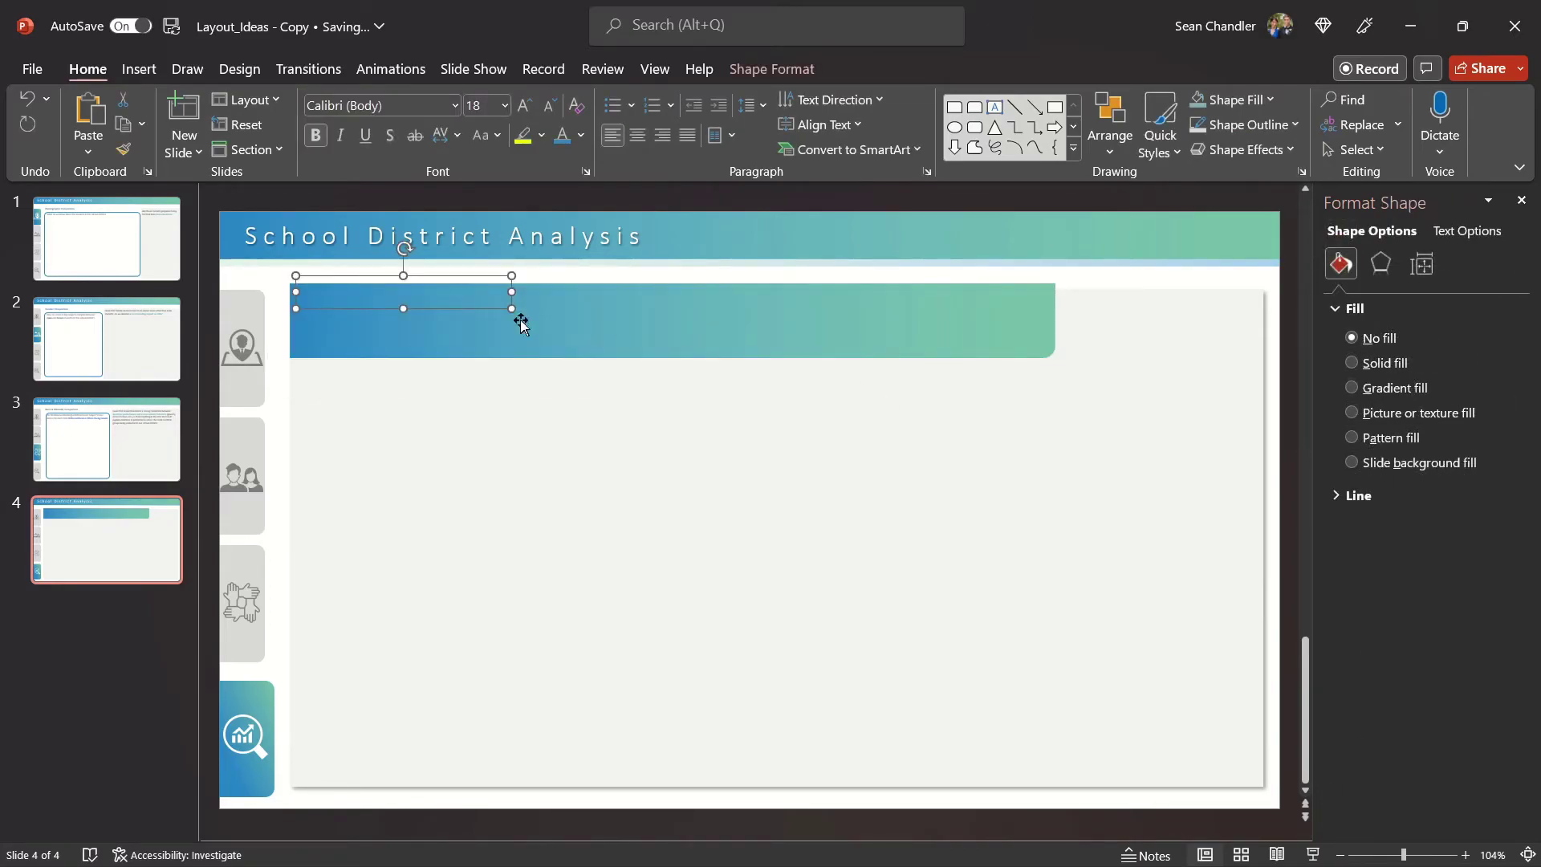
pyautogui.click(1110, 133)
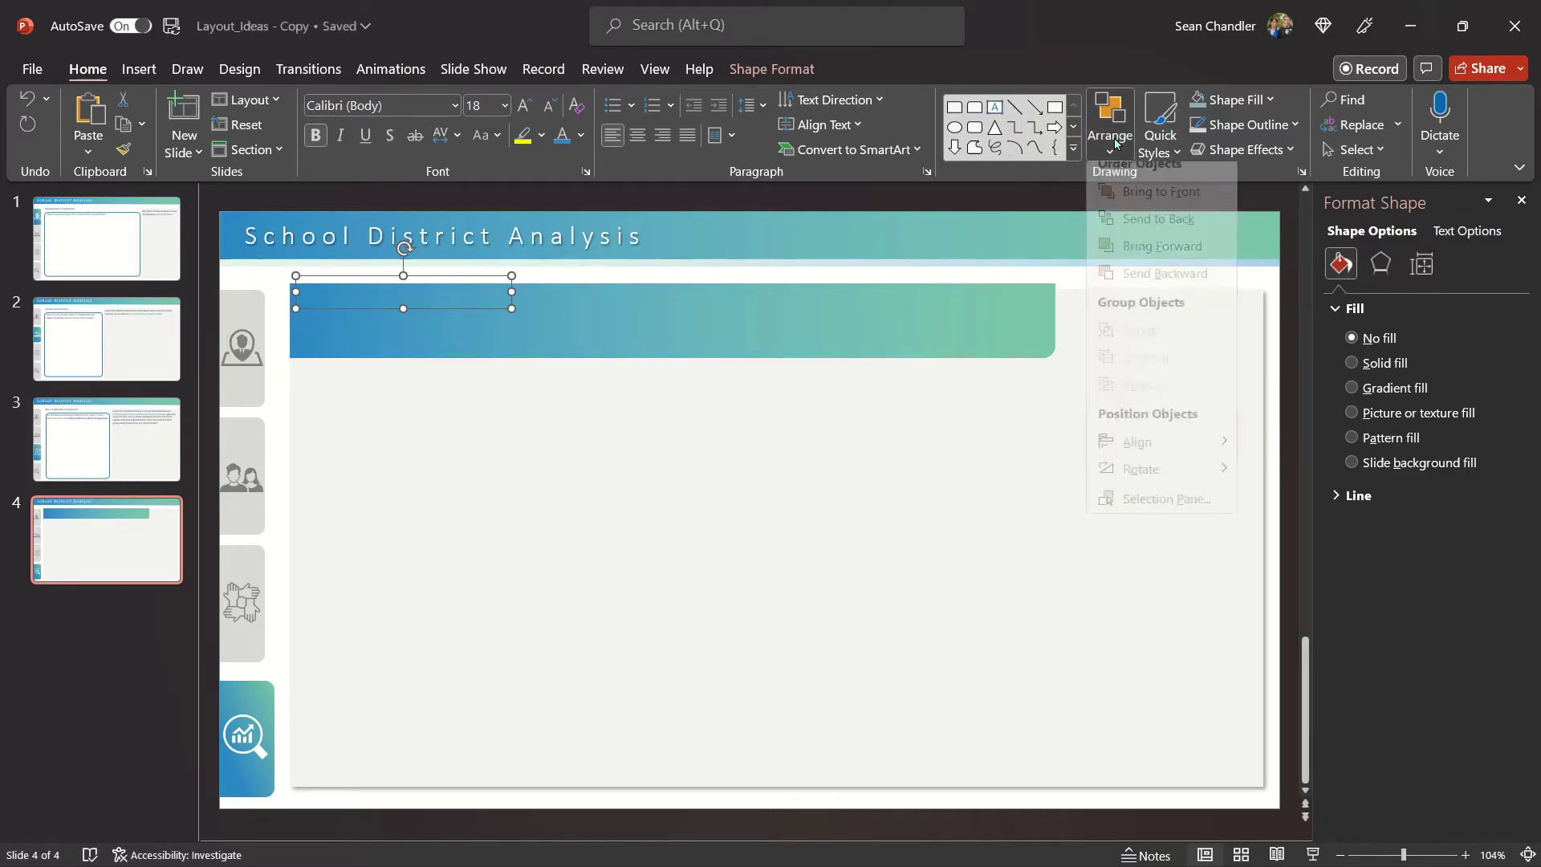
pyautogui.click(1168, 208)
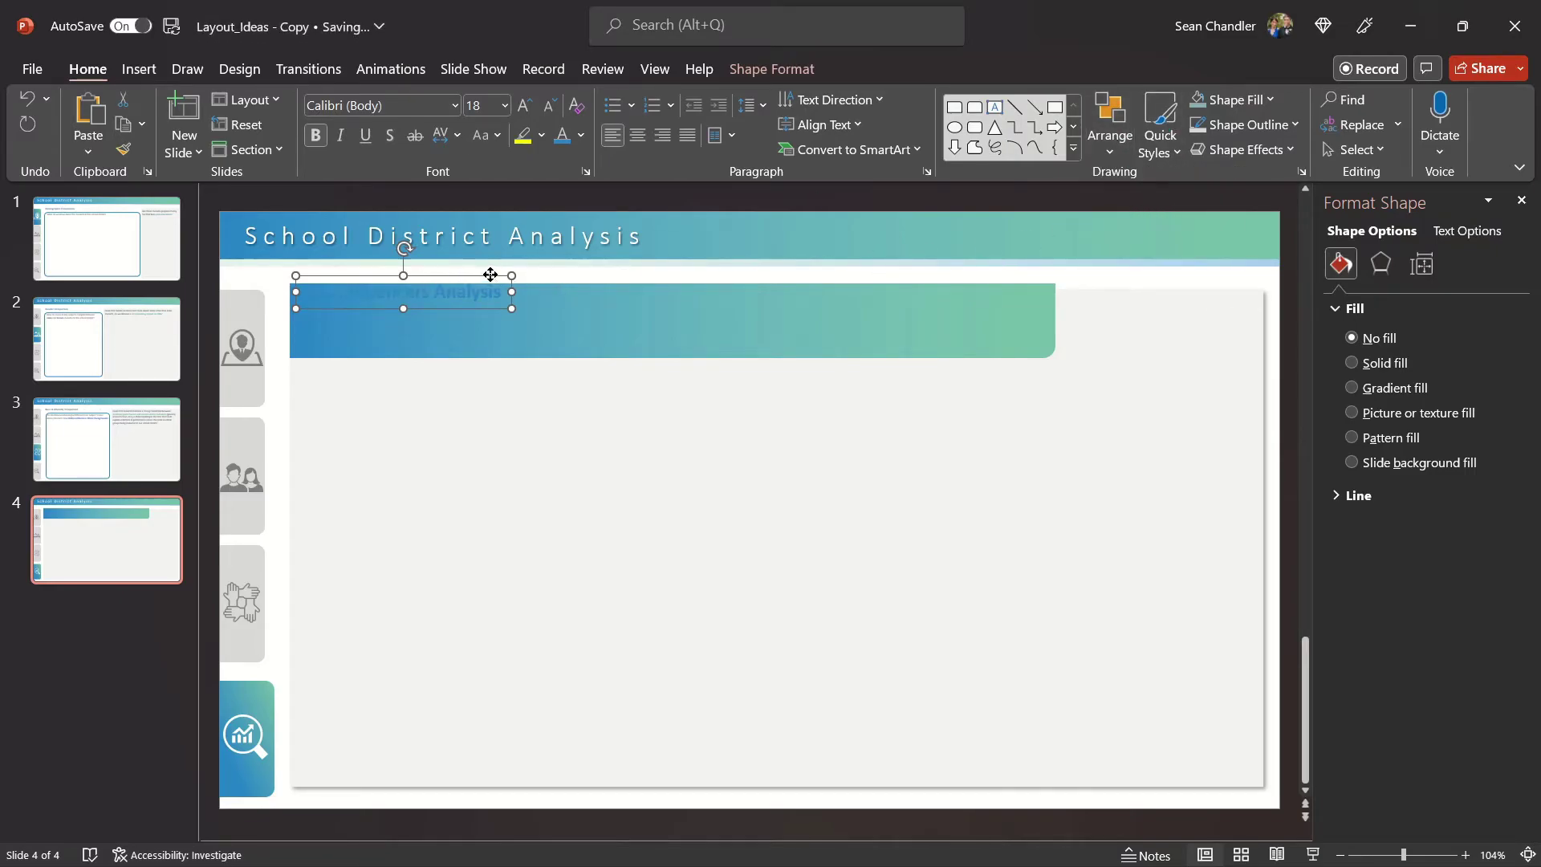
pyautogui.press('Down')
pyautogui.press('Down')
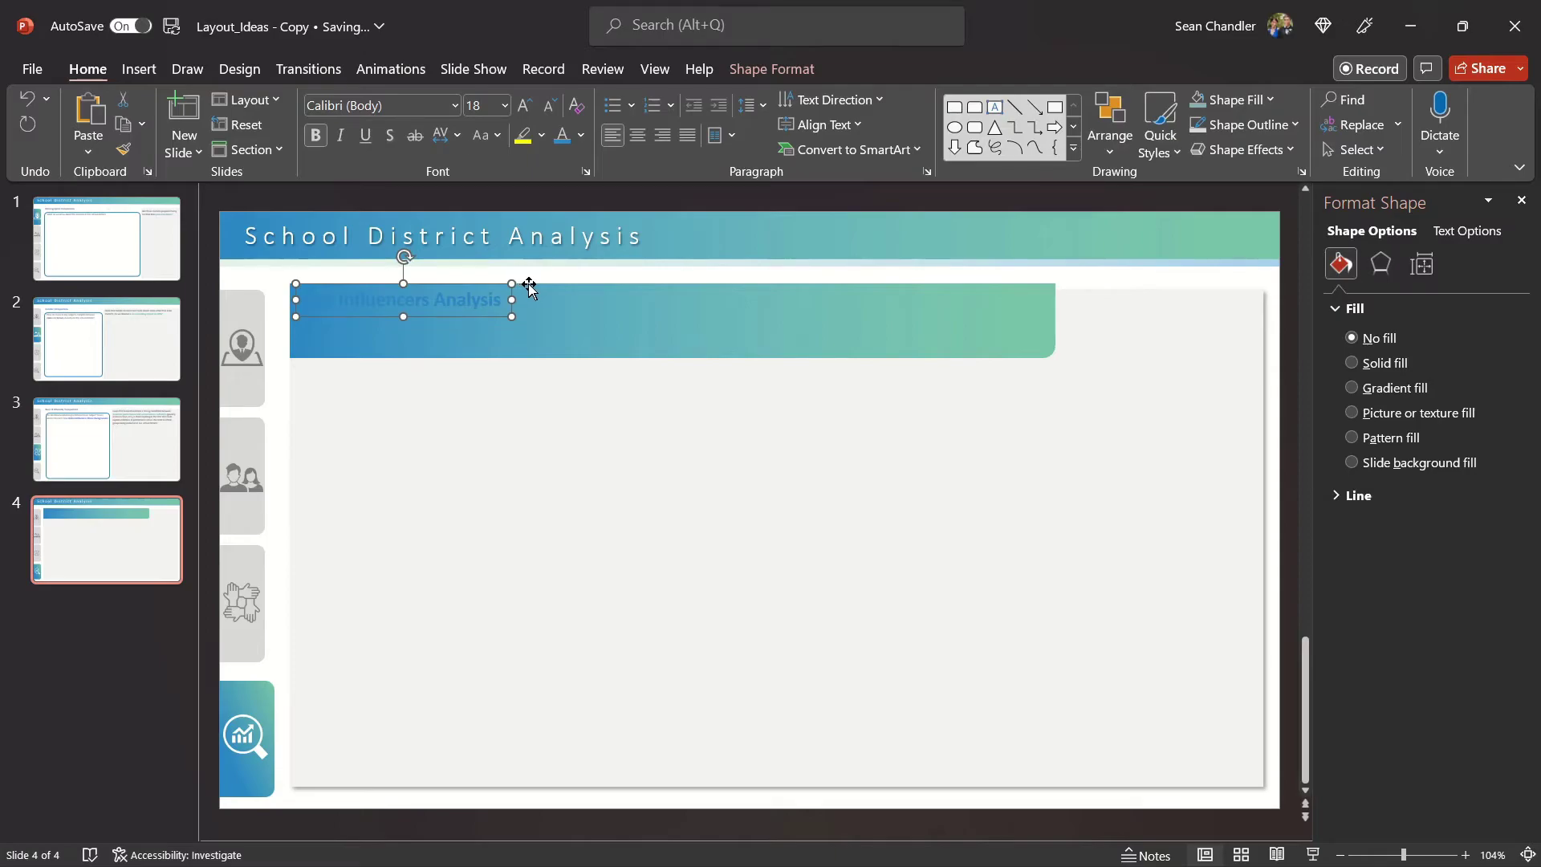
# Set the font color of the Key Influencers Analysis heading to white.
pyautogui.click(580, 135)
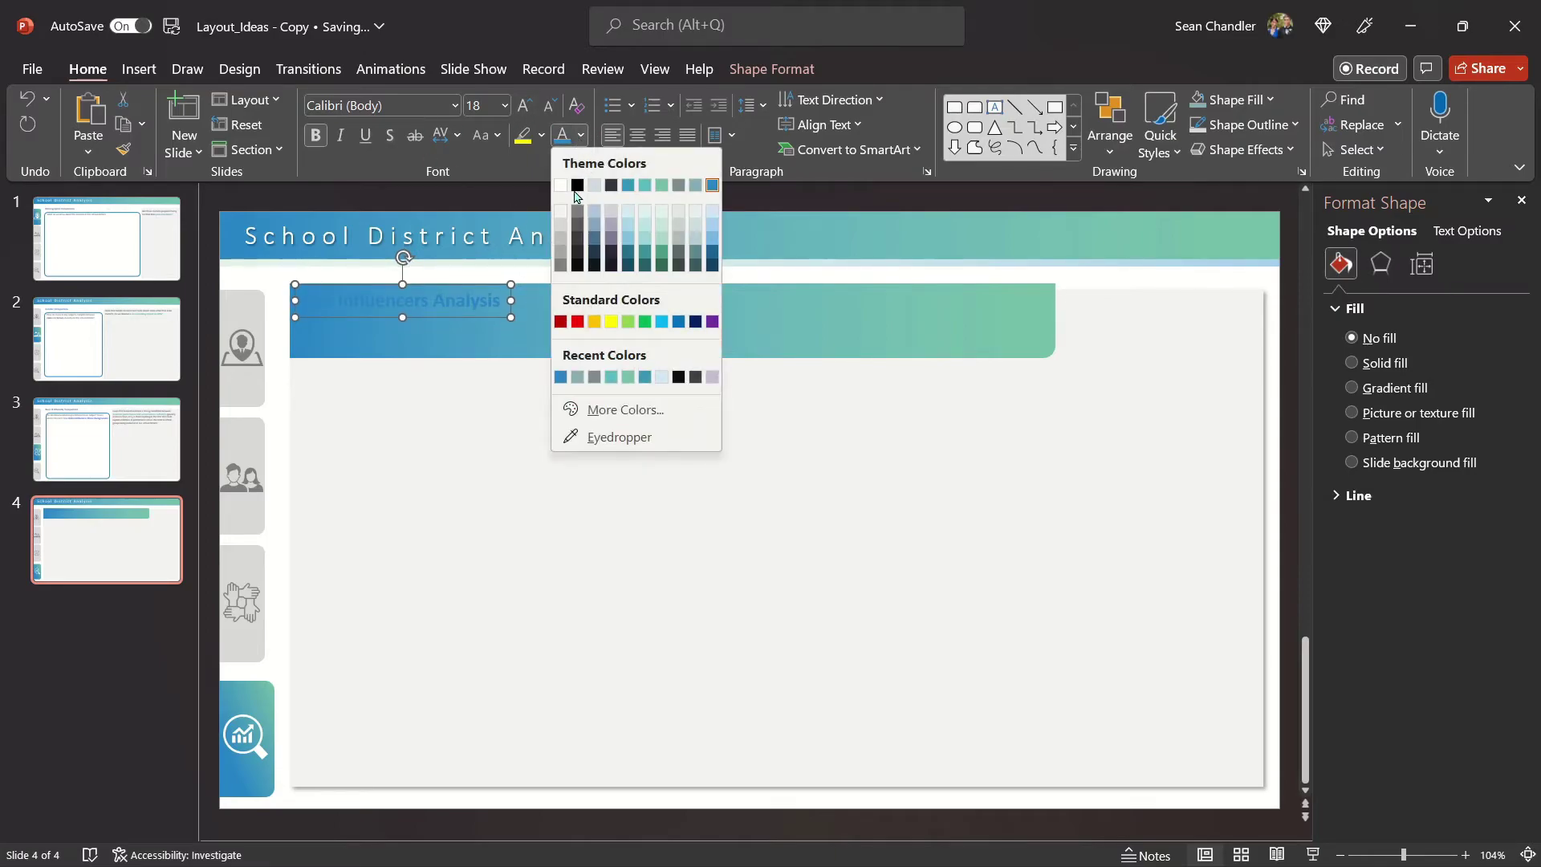
pyautogui.click(557, 186)
pyautogui.click(563, 290)
pyautogui.click(671, 382)
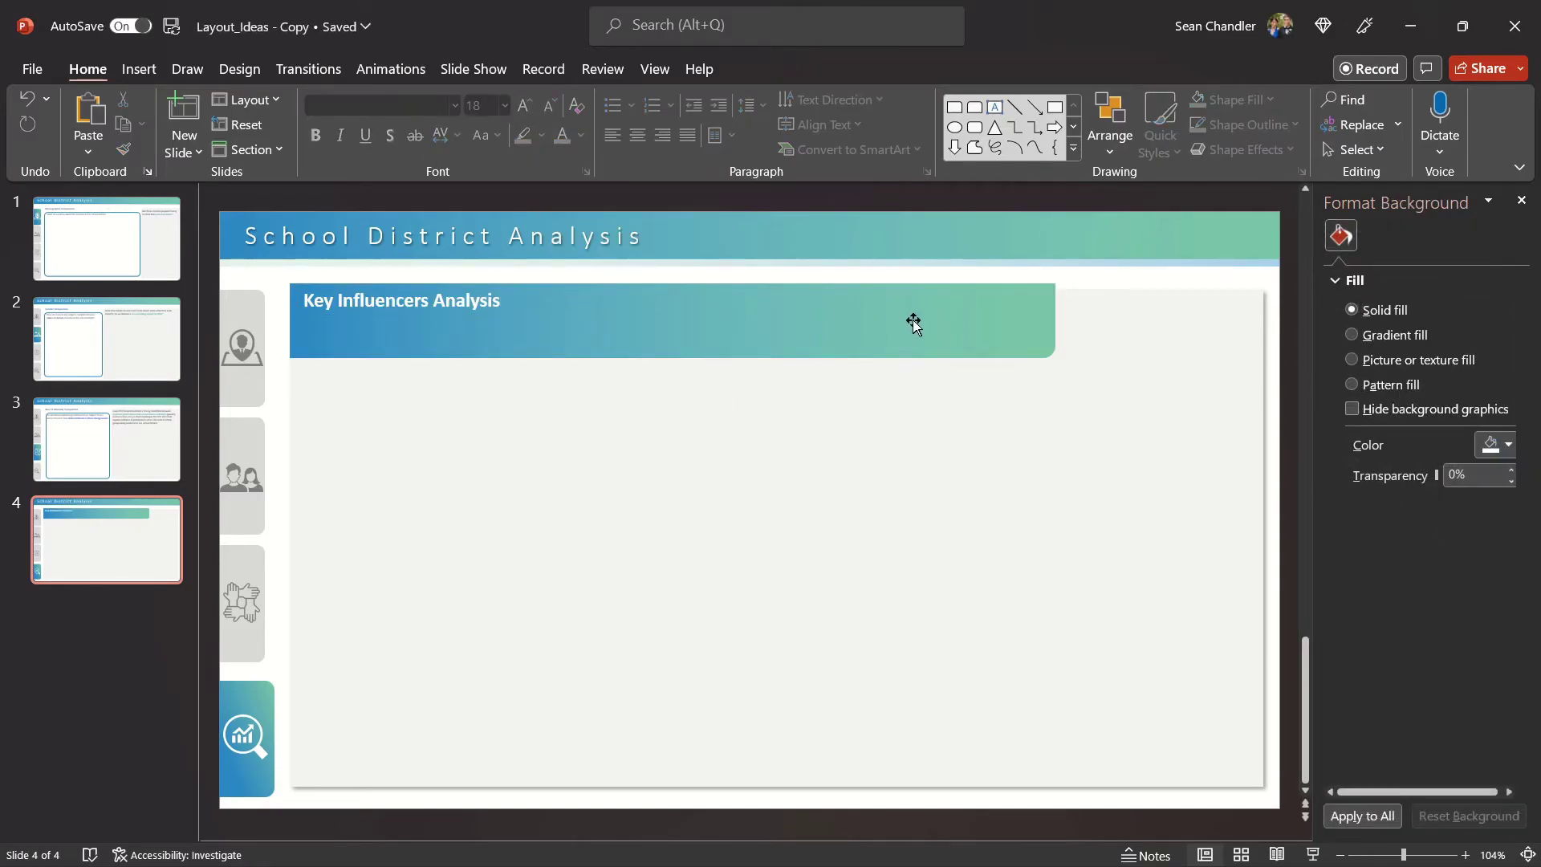
# Widen the gradient header rectangle slightly by extending its right edge across the gray panel.
pyautogui.click(1057, 320)
pyautogui.moveTo(1057, 320); pyautogui.dragTo(1097, 321)
pyautogui.click(1172, 282)
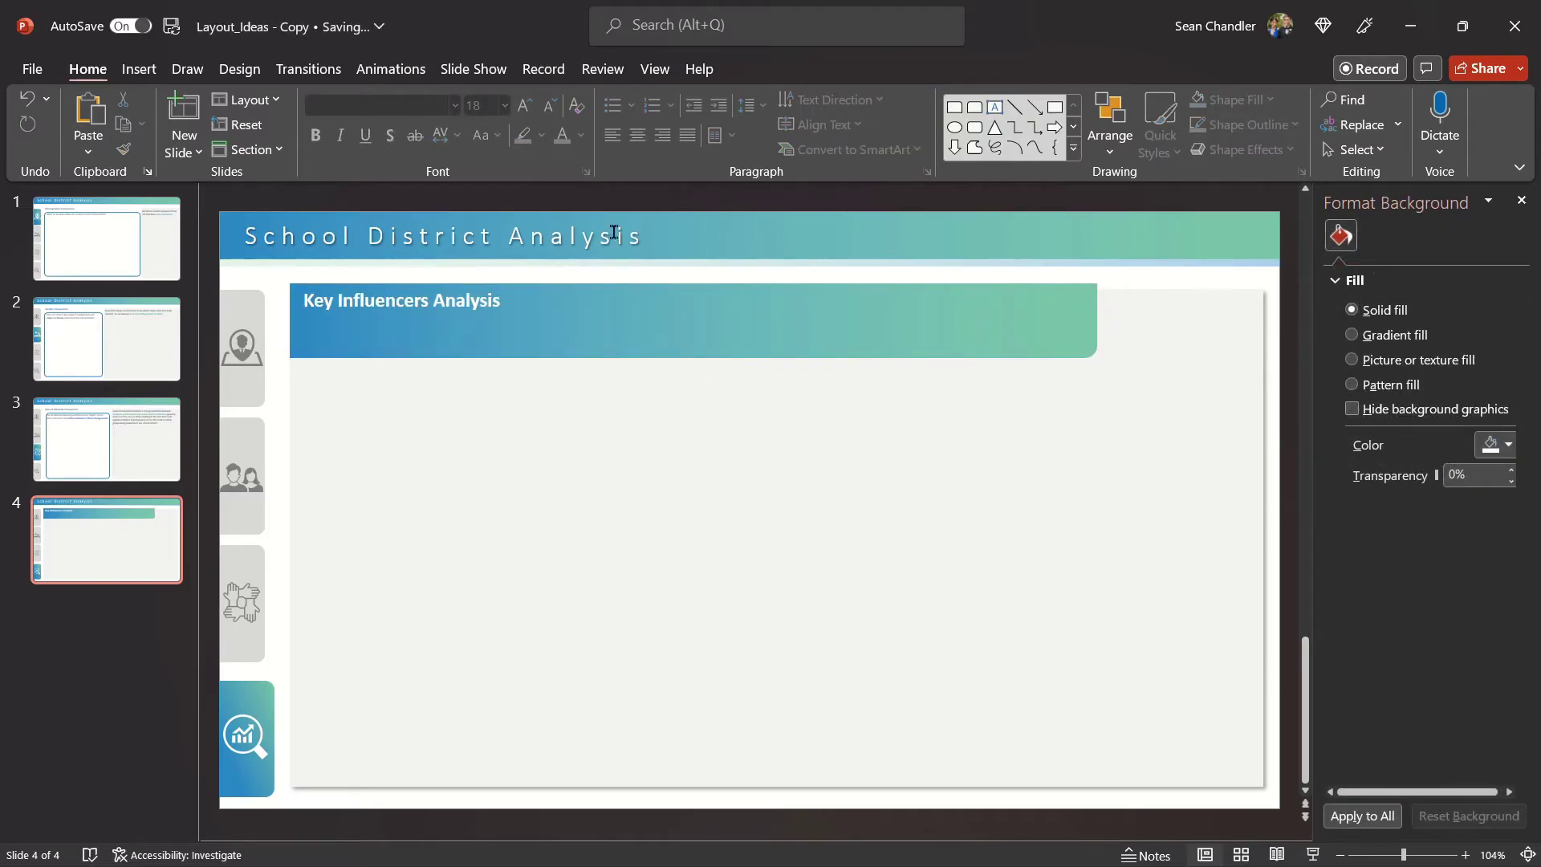
# Export only the current slide as a PNG named 04 in the backgrounds folder.
pyautogui.click(30, 70)
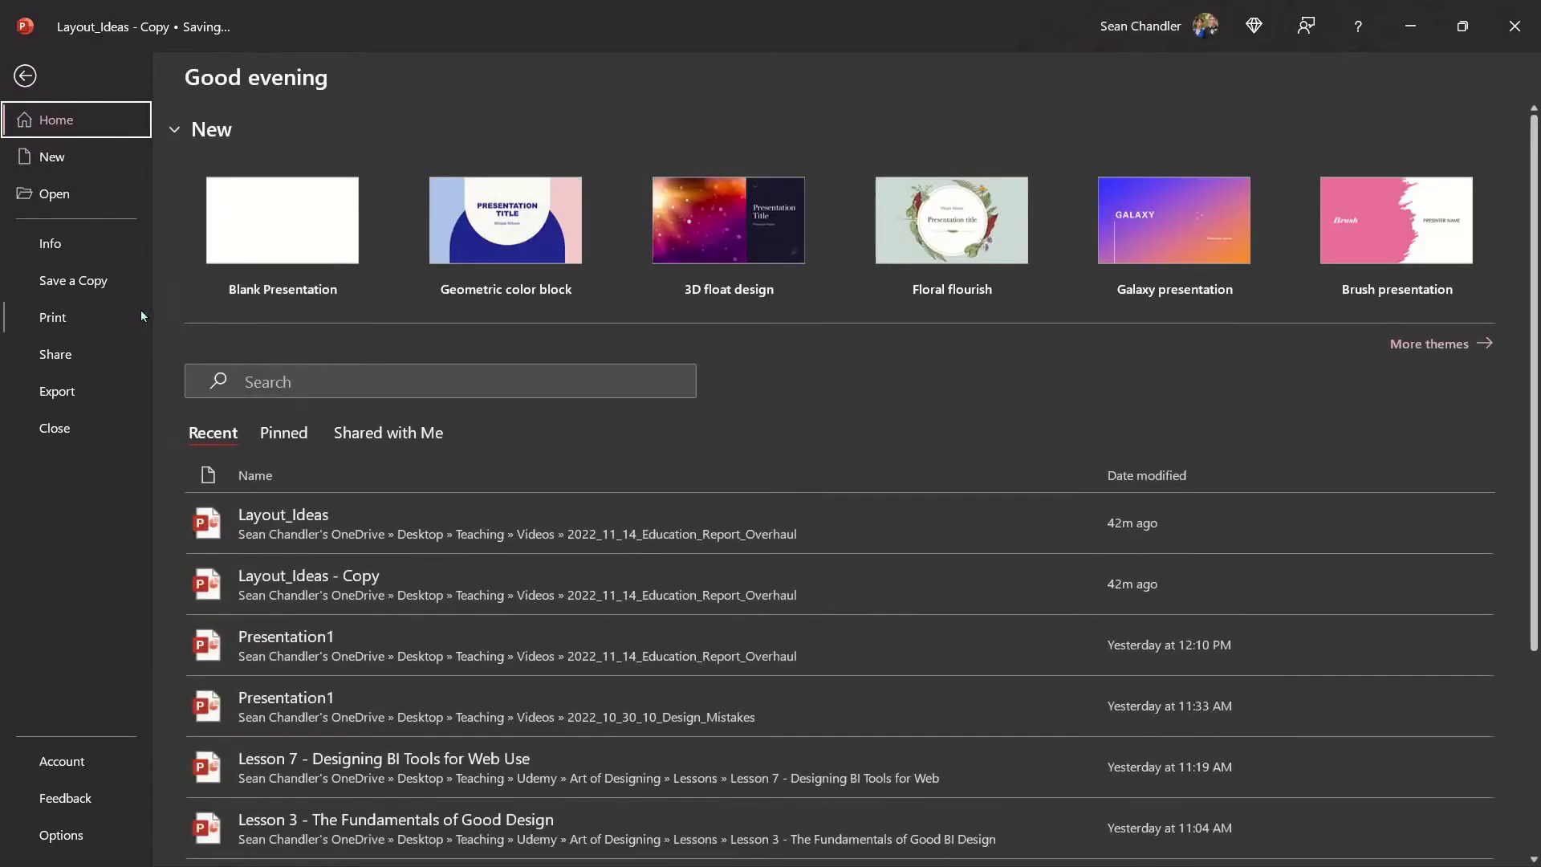
pyautogui.click(81, 282)
pyautogui.click(642, 179)
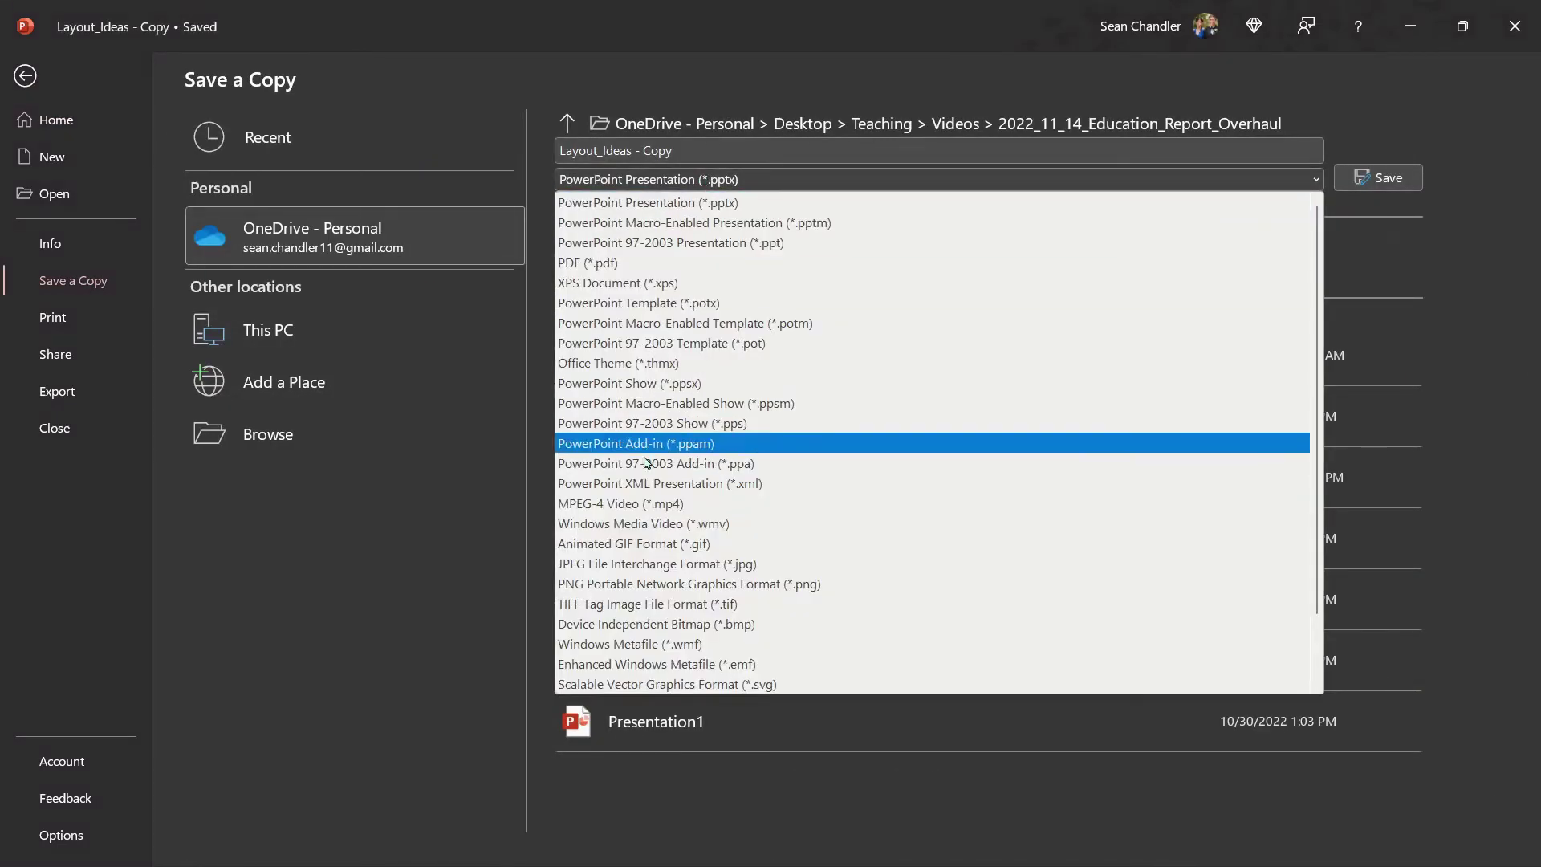
pyautogui.click(653, 590)
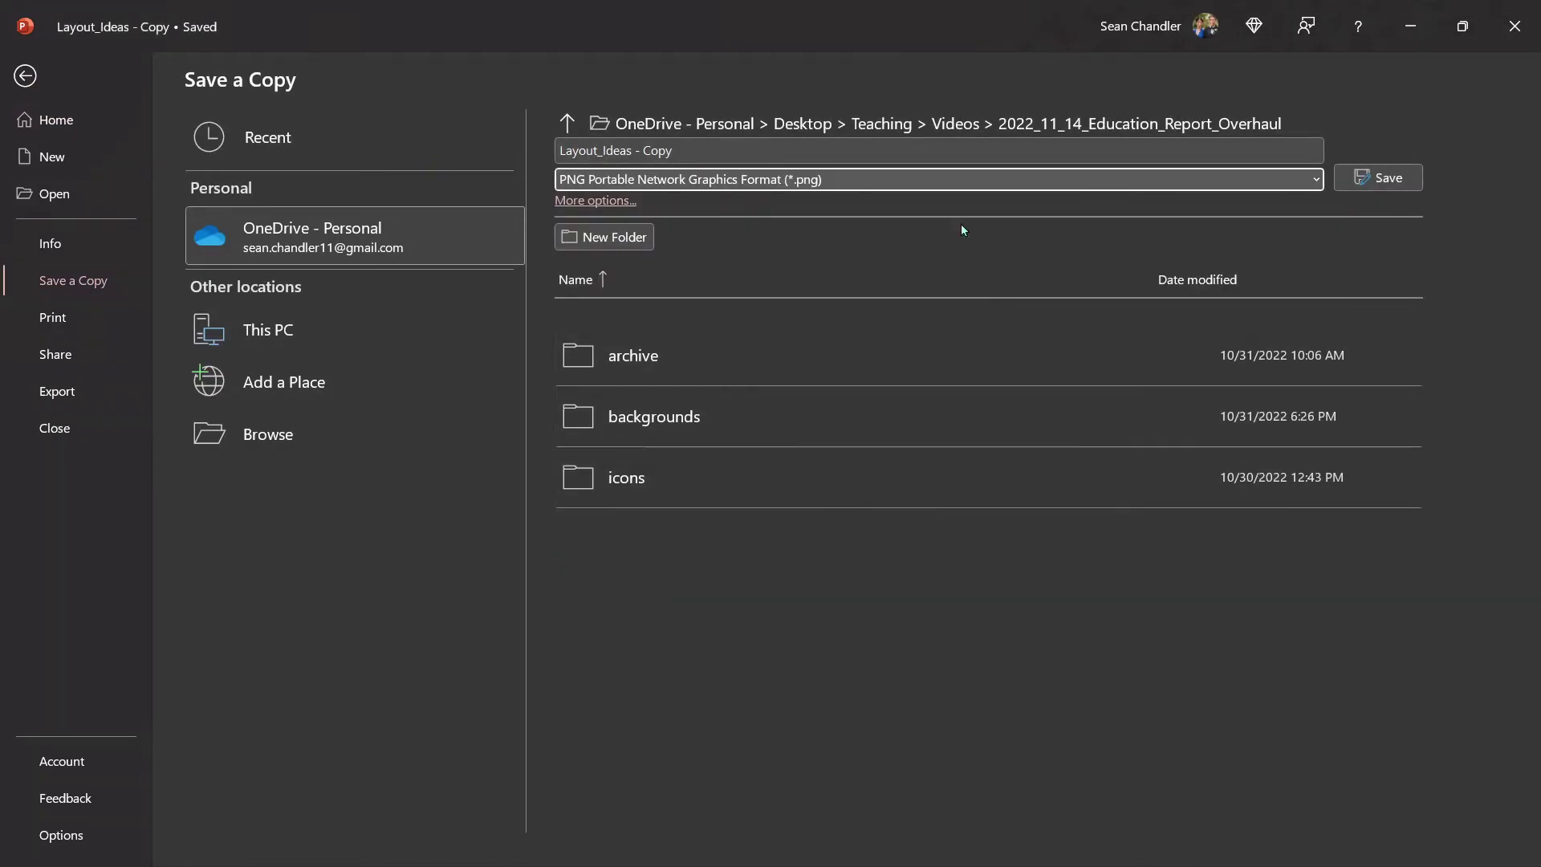
pyautogui.click(1148, 126)
pyautogui.doubleClick(187, 162)
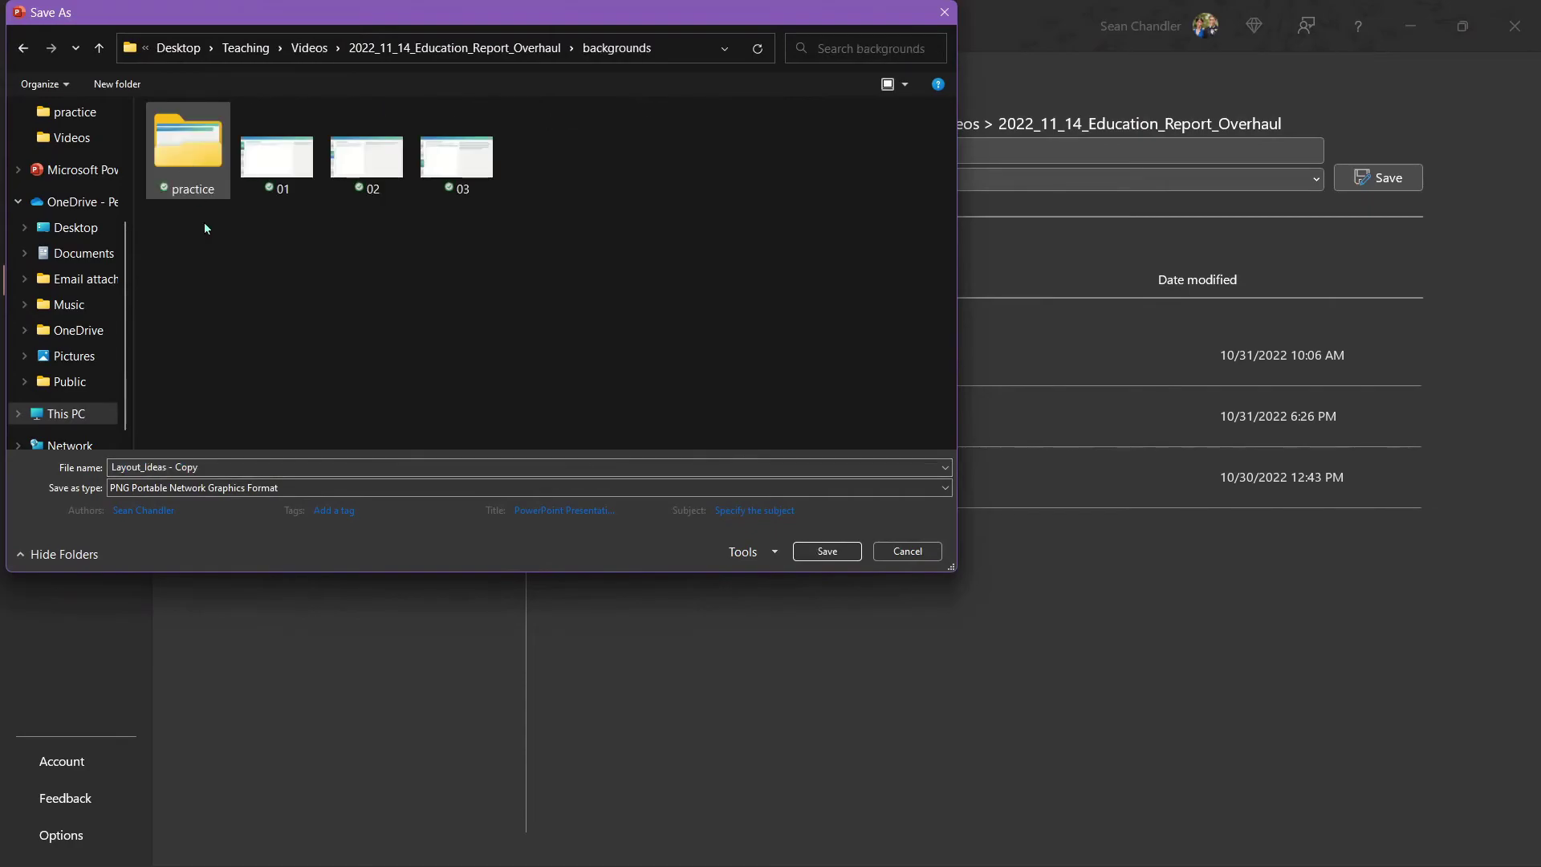
pyautogui.click(471, 170)
pyautogui.click(200, 464)
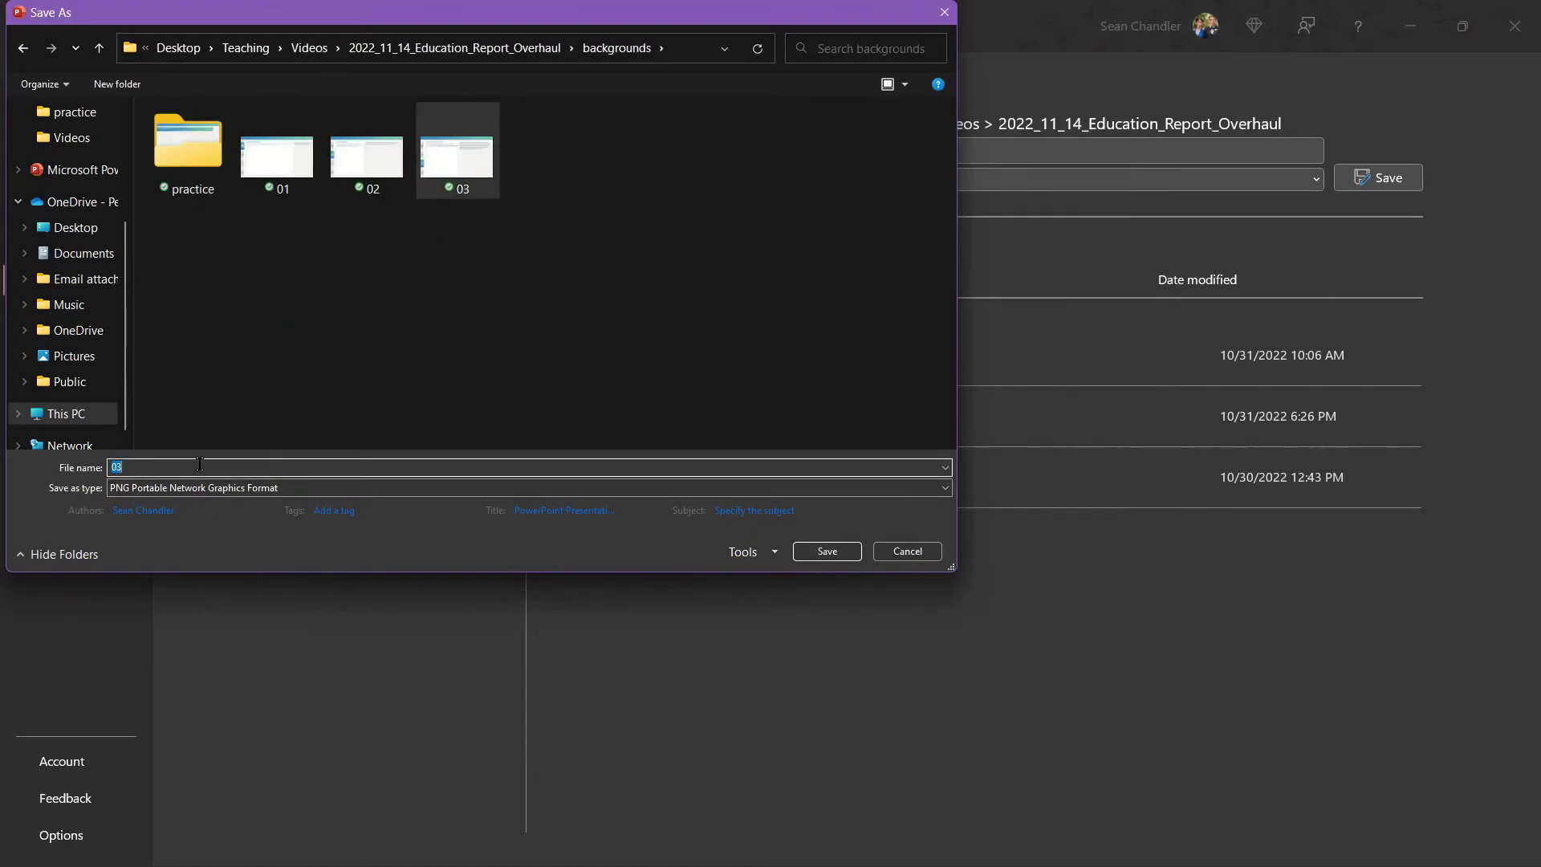
pyautogui.press('Return')
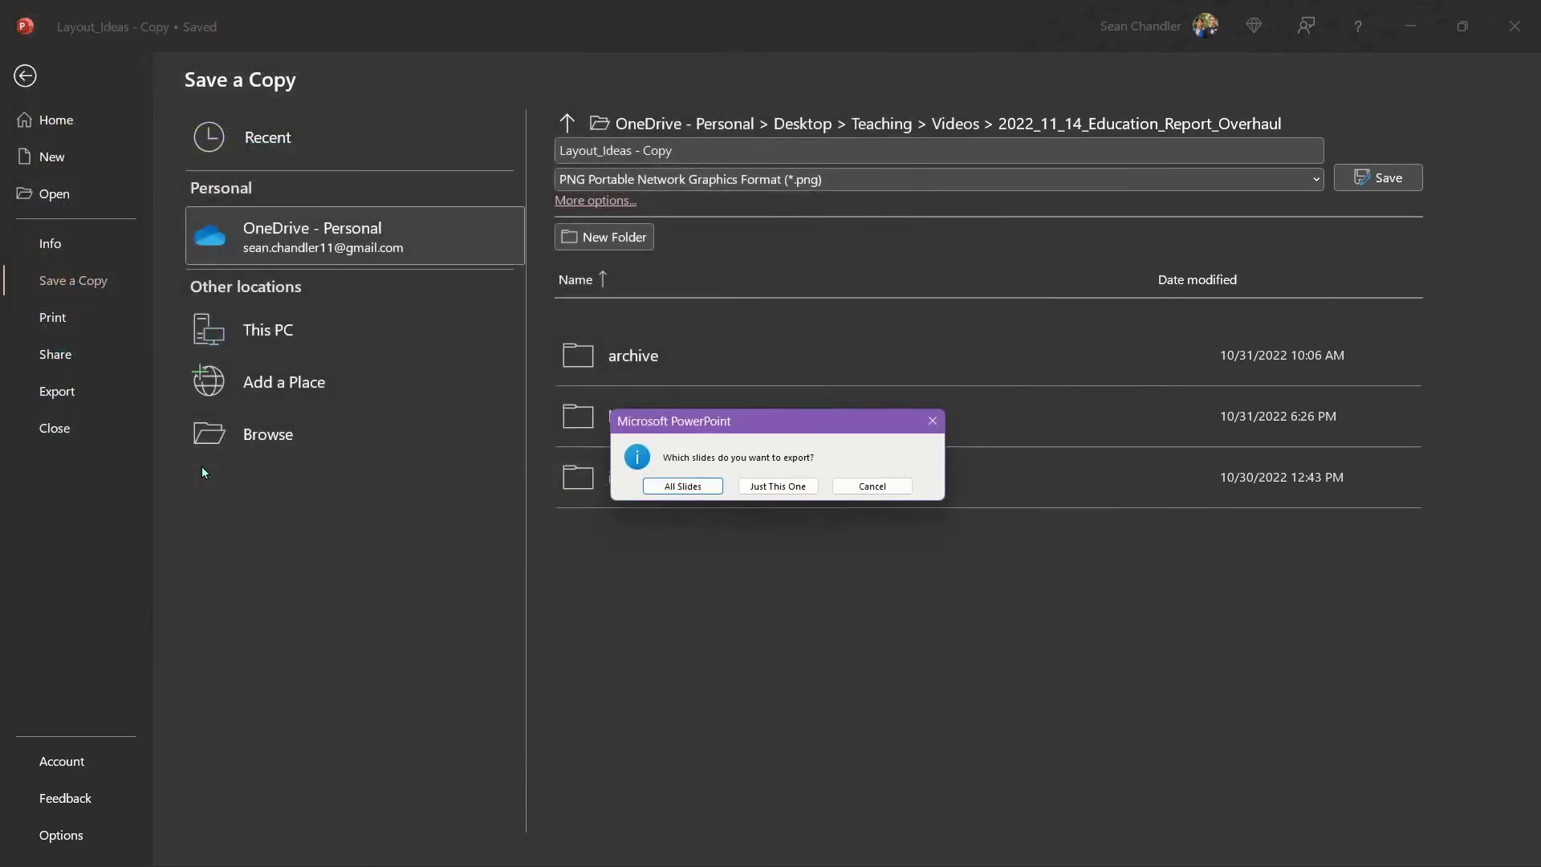
pyautogui.click(767, 484)
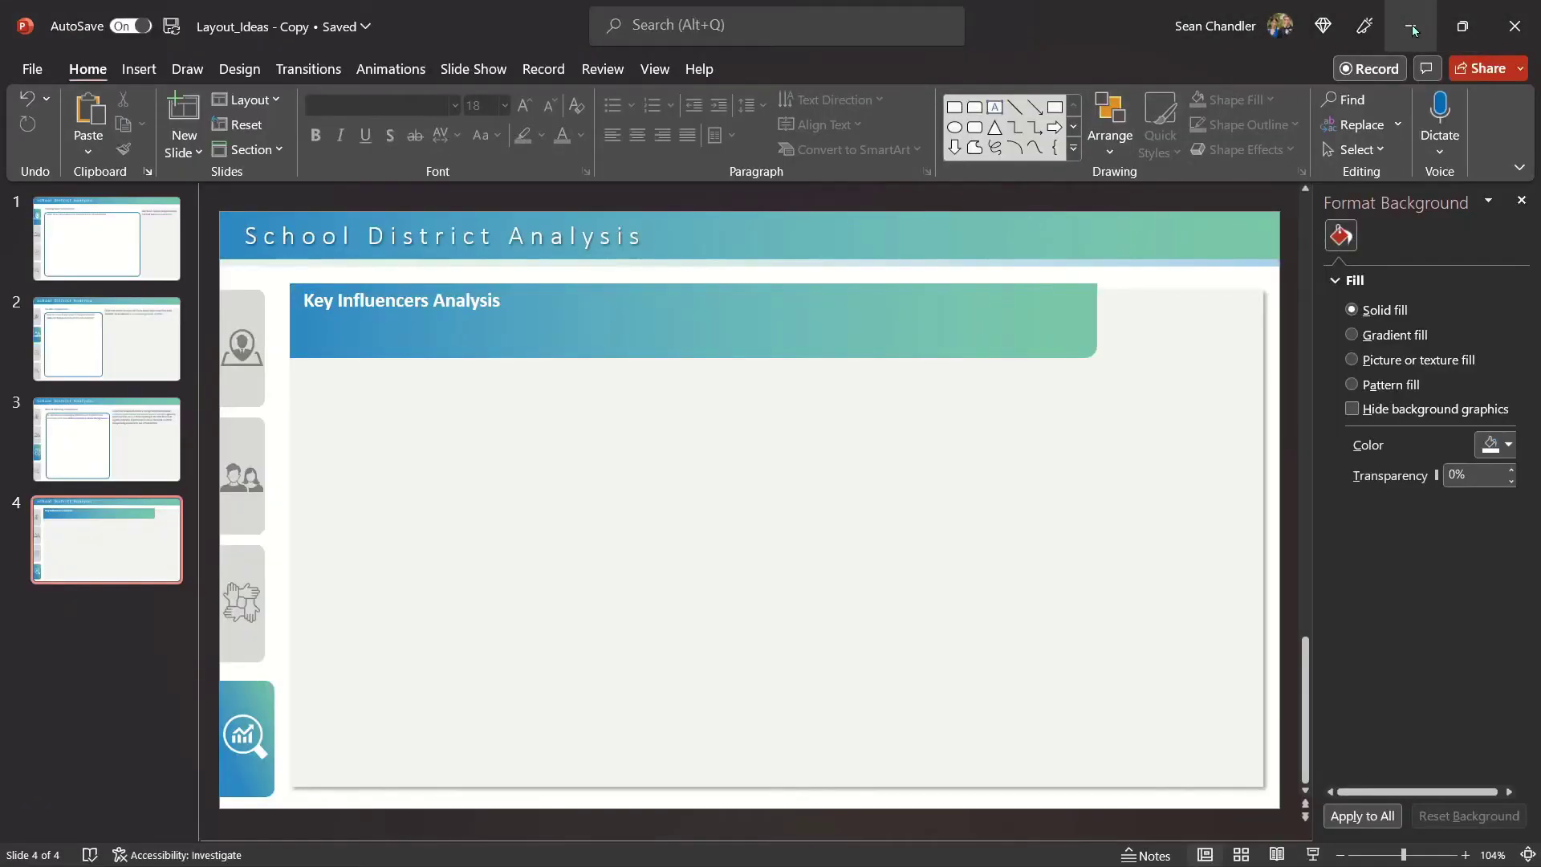
# Switch to Power BI Desktop and replace the Key Influencers page's canvas background with 04.png, scaled to the canvas.
pyautogui.click(1412, 30)
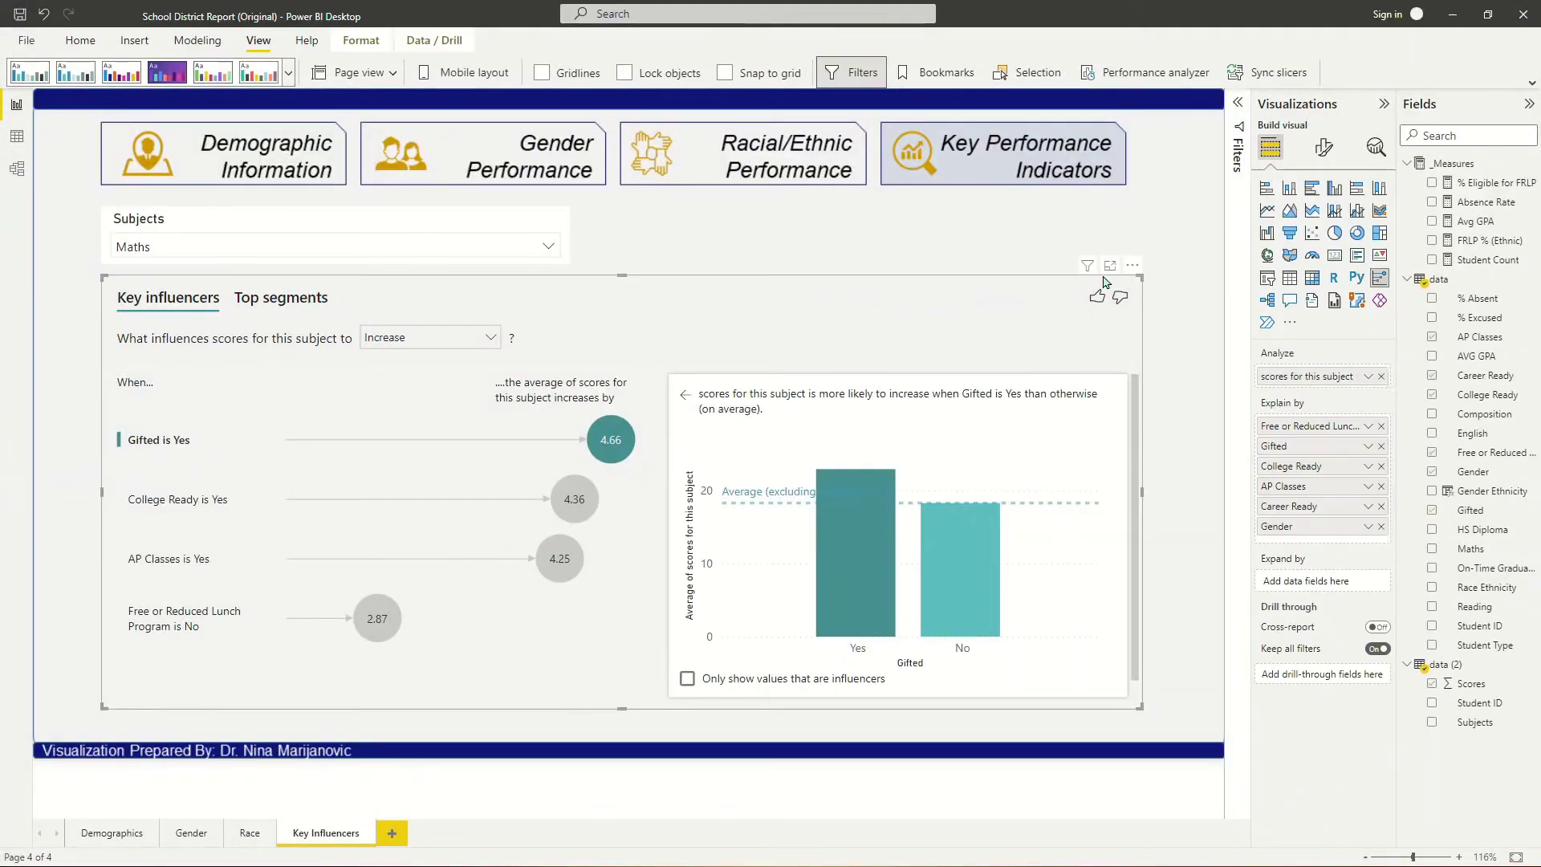
pyautogui.click(1323, 147)
pyautogui.click(1314, 289)
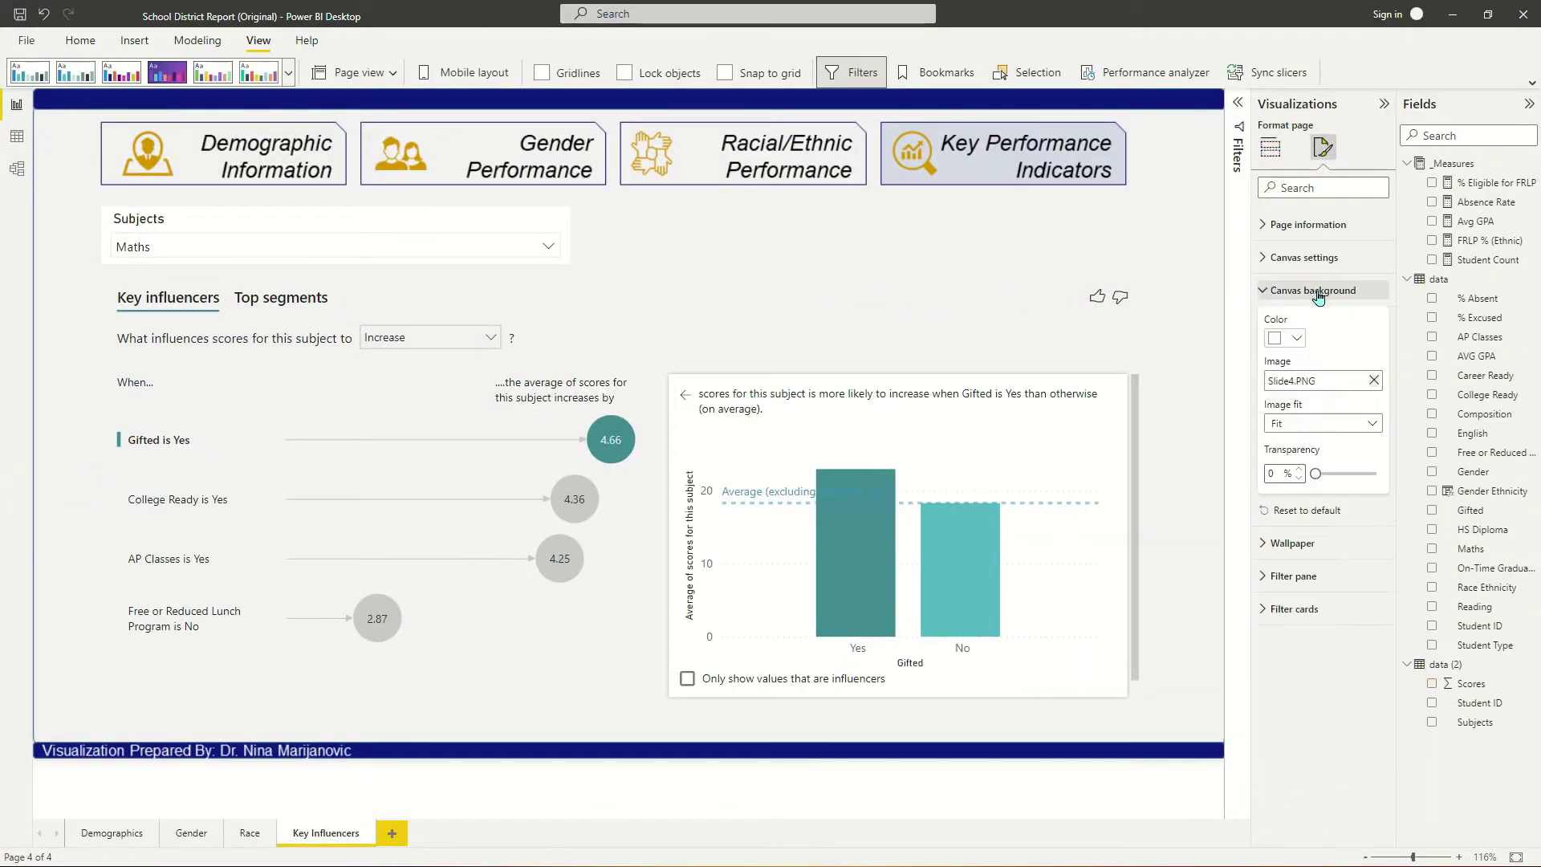
pyautogui.click(1373, 380)
pyautogui.click(1374, 381)
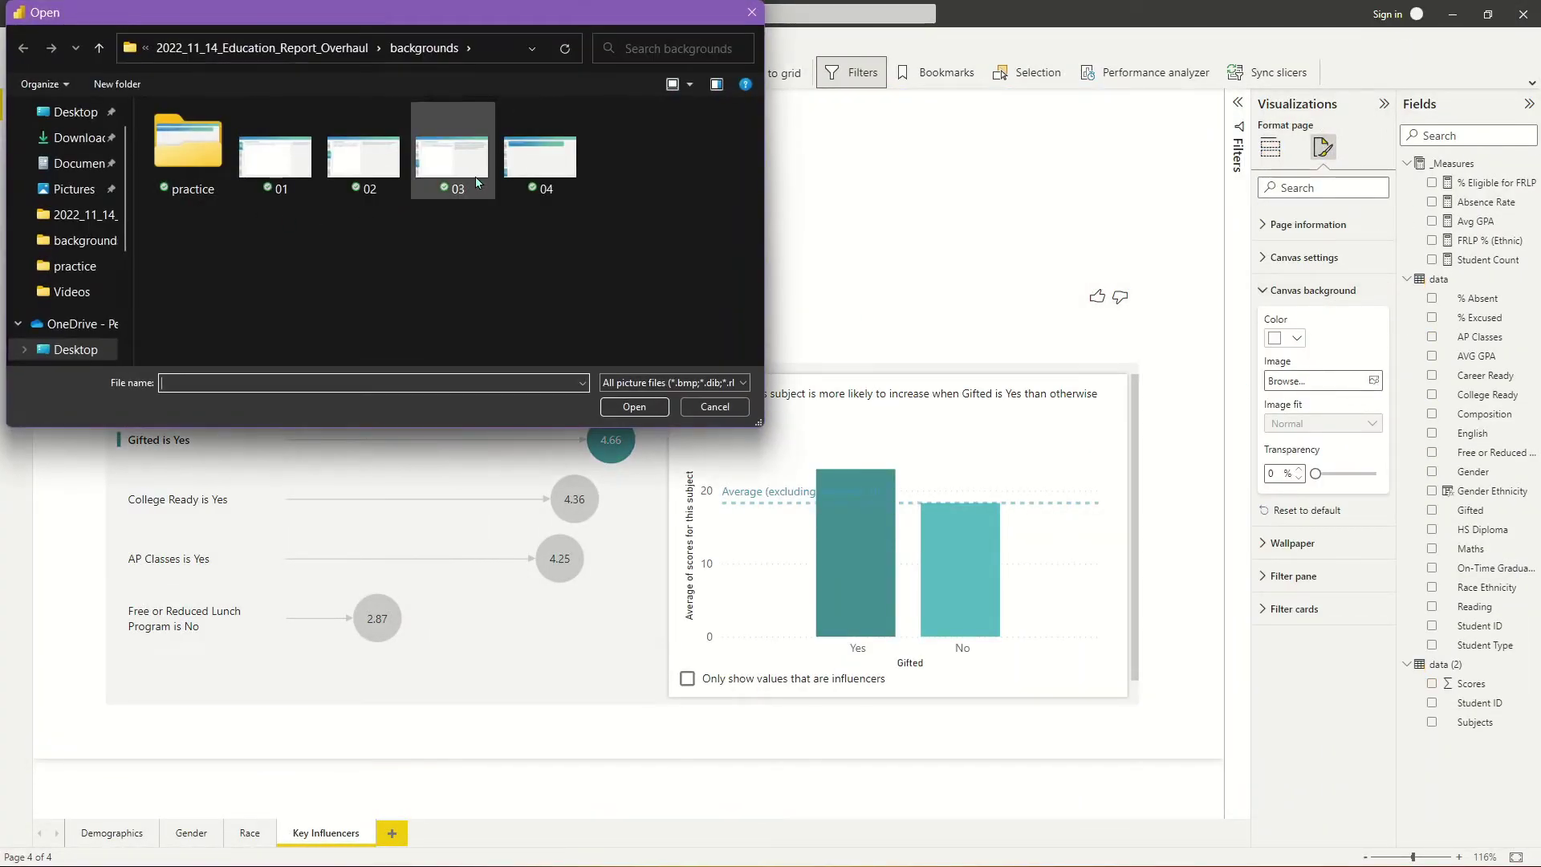
pyautogui.doubleClick(538, 168)
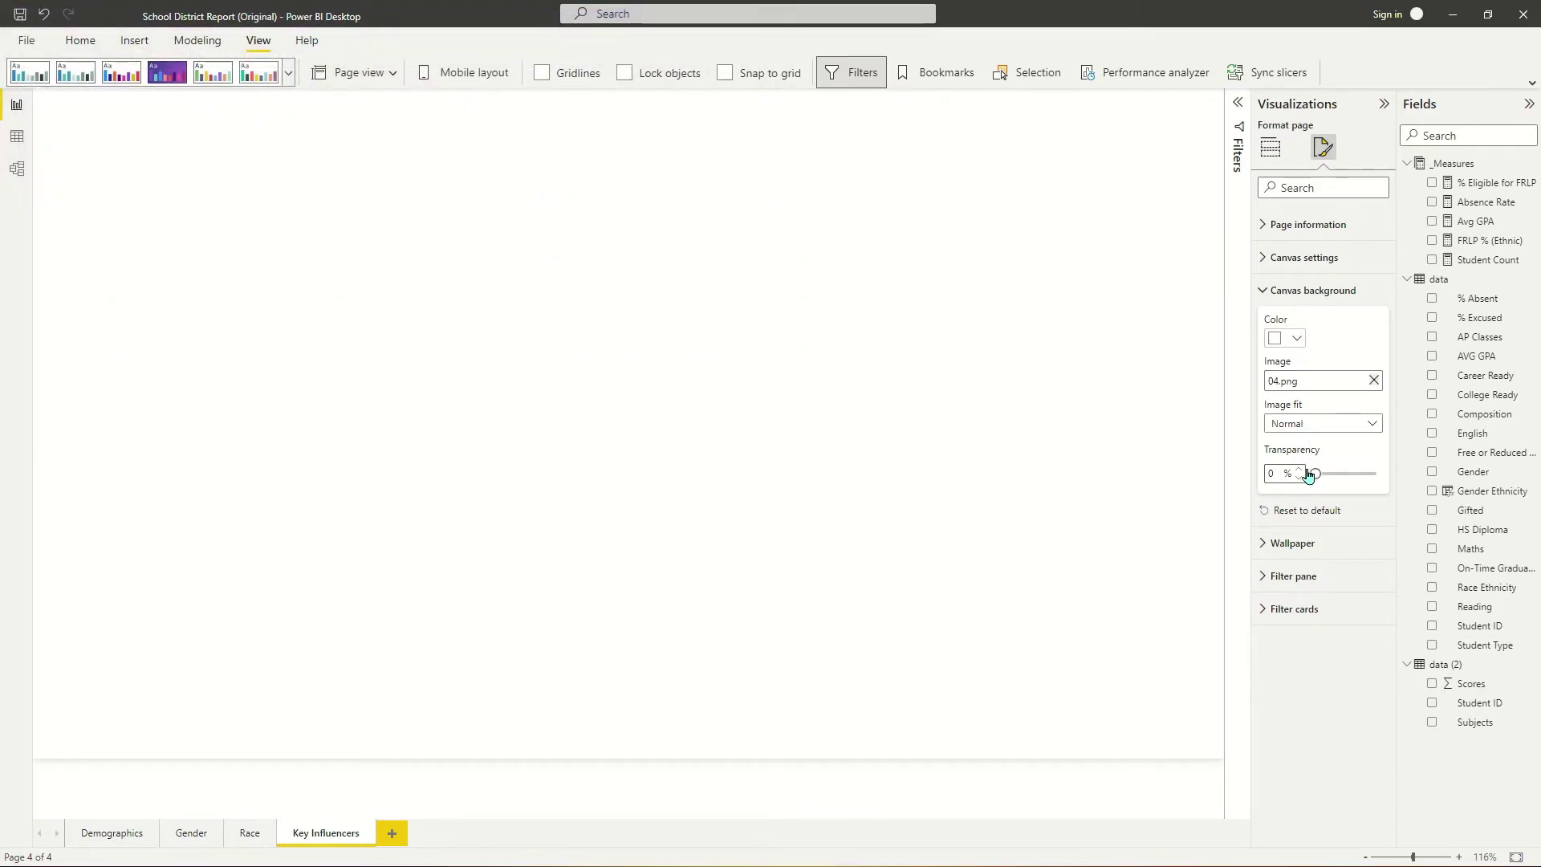
pyautogui.click(1299, 424)
pyautogui.click(1303, 450)
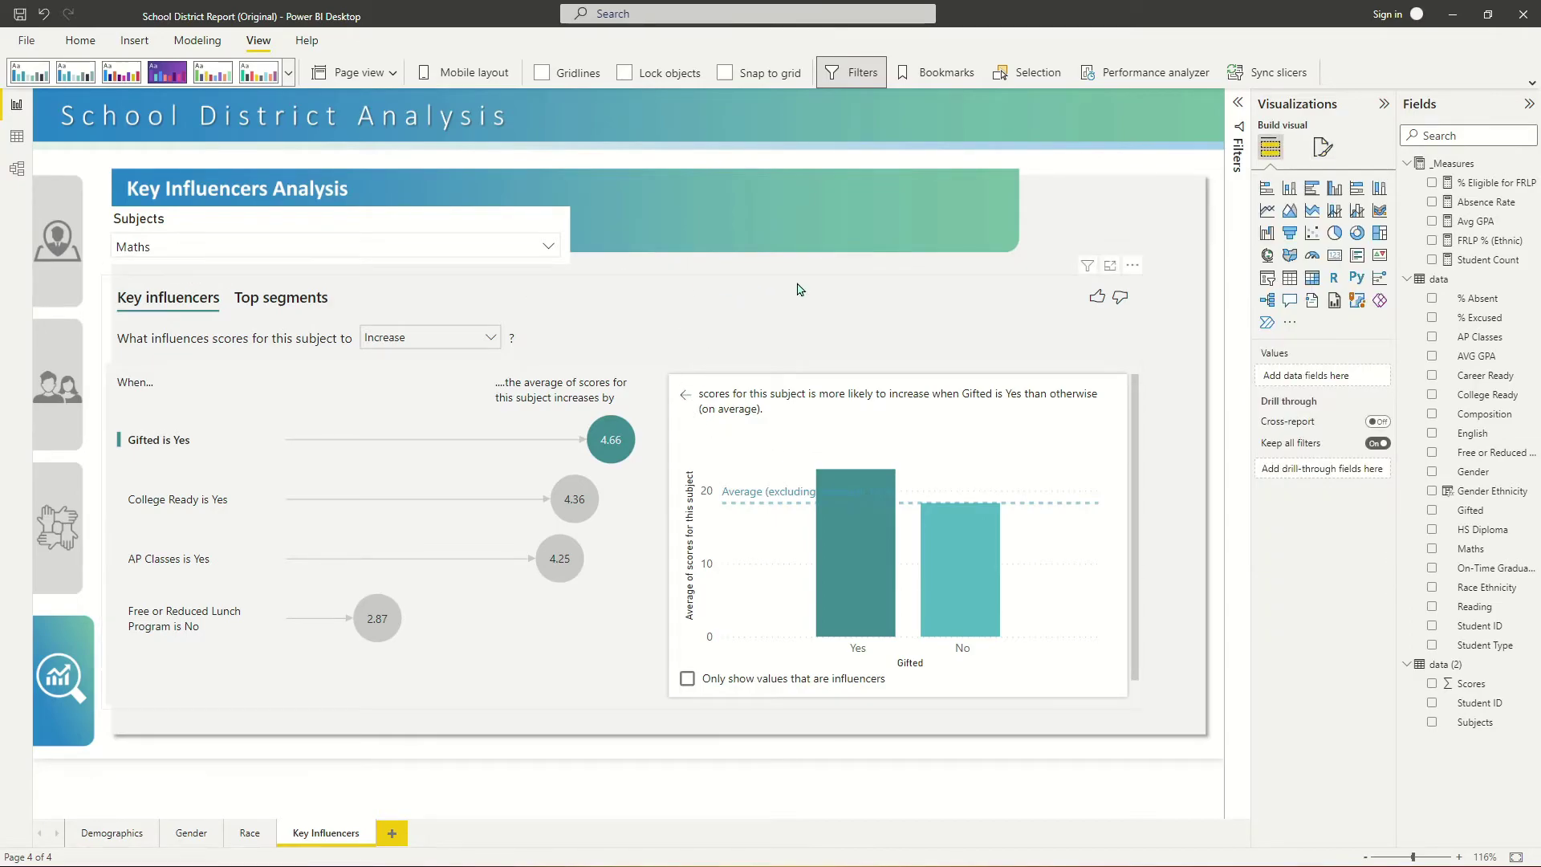
# Reposition and enlarge the key influencers visual so it fills the gray panel below the gradient header.
pyautogui.click(200, 288)
pyautogui.moveTo(165, 286); pyautogui.dragTo(186, 286)
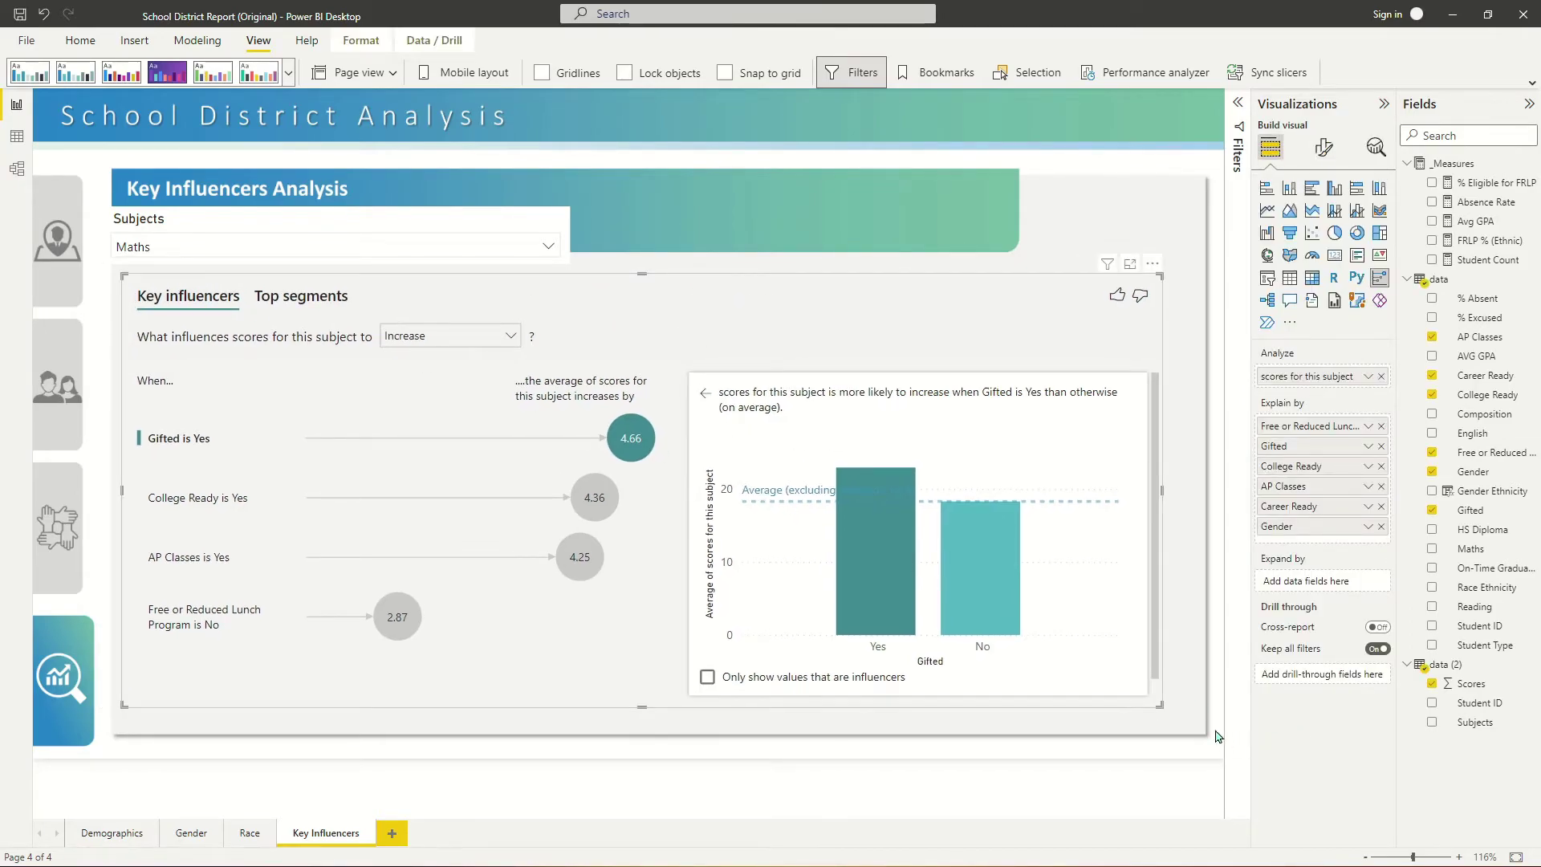
pyautogui.moveTo(1161, 707); pyautogui.dragTo(1196, 727)
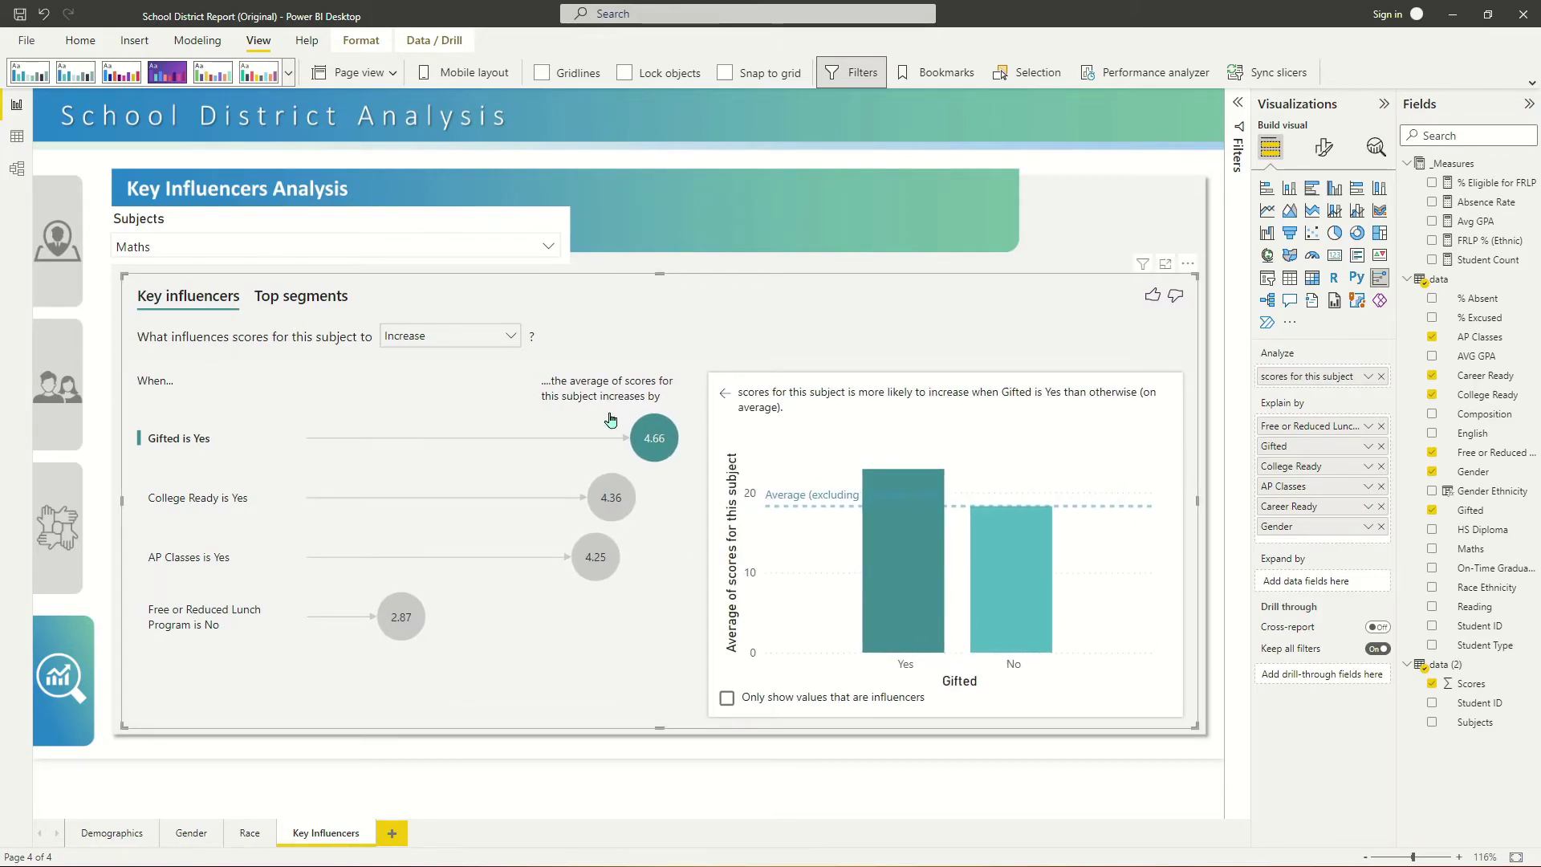
pyautogui.moveTo(130, 283); pyautogui.dragTo(118, 276)
# Move the Subjects slicer onto the right part of the gradient header and narrow it to fit there.
pyautogui.moveTo(295, 223); pyautogui.dragTo(712, 206)
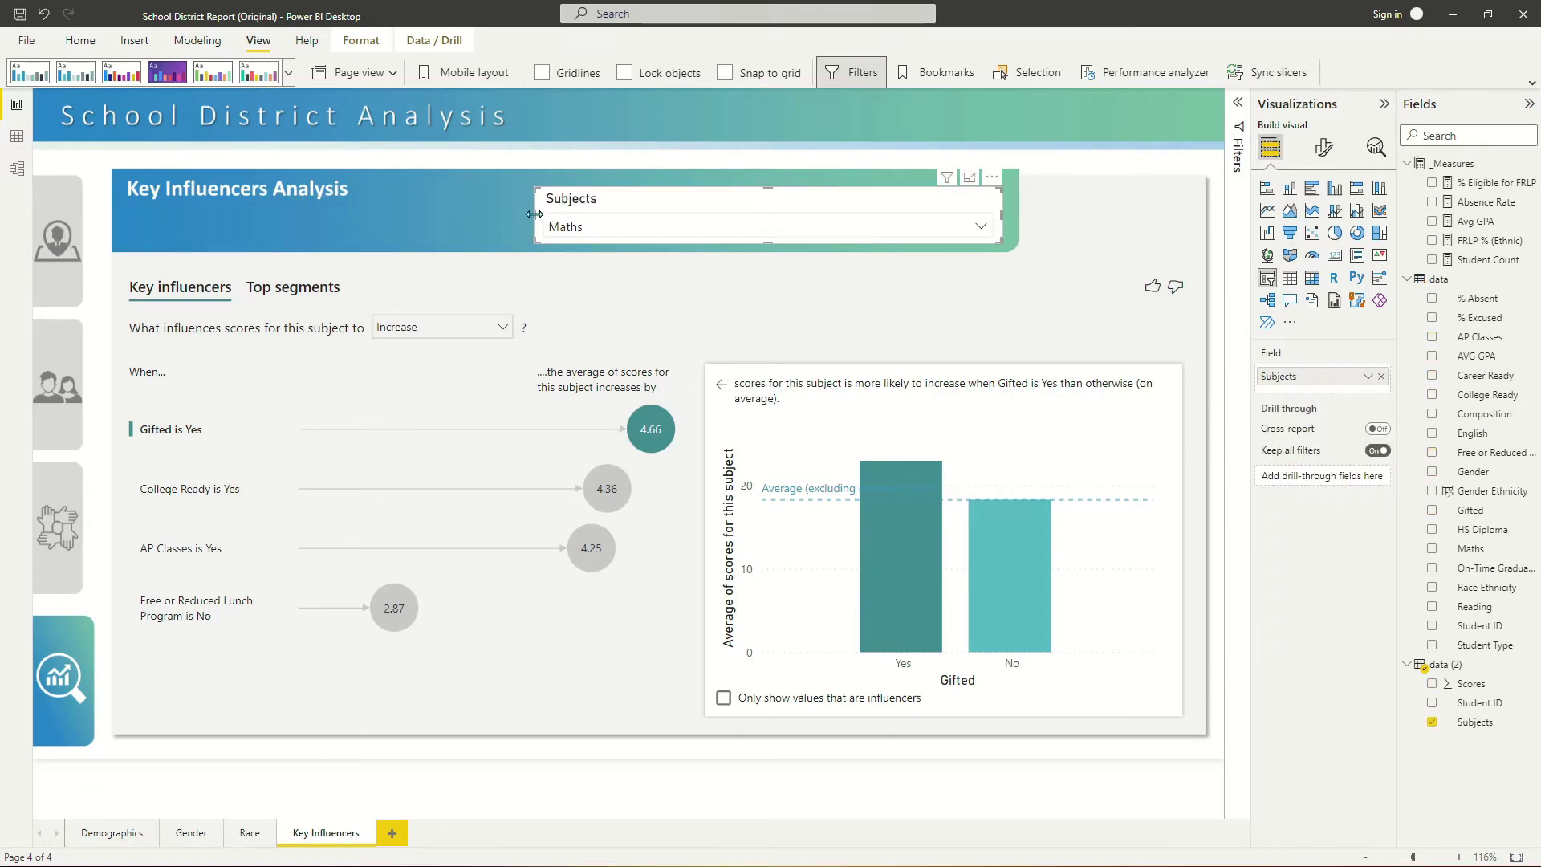
pyautogui.moveTo(540, 218); pyautogui.dragTo(590, 222)
pyautogui.moveTo(706, 211); pyautogui.dragTo(686, 205)
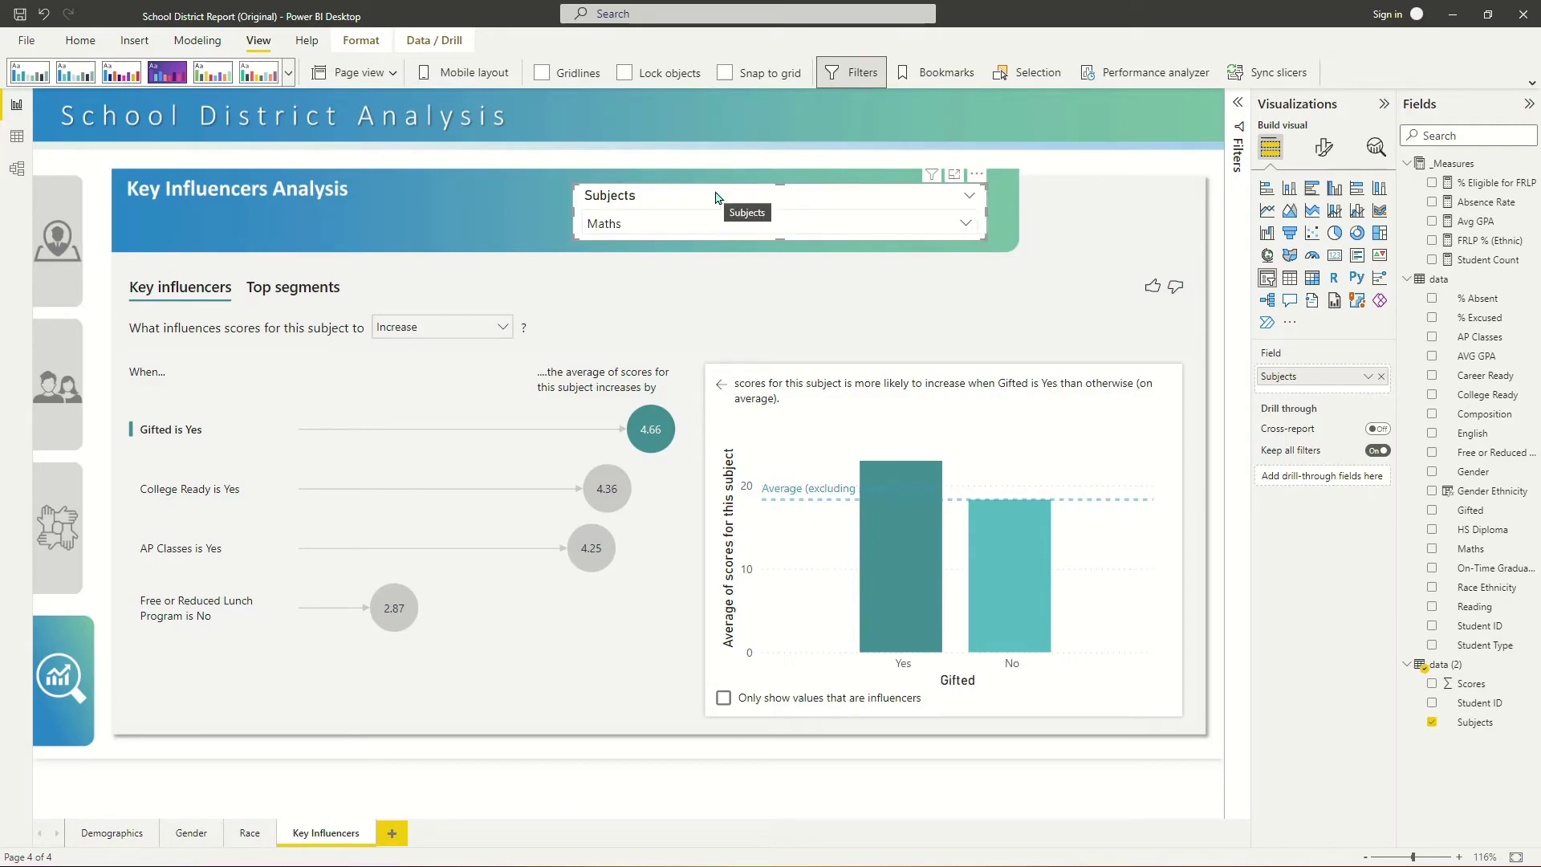
# Turn off the background effect of the Subjects slicer.
pyautogui.click(1327, 147)
pyautogui.click(1322, 220)
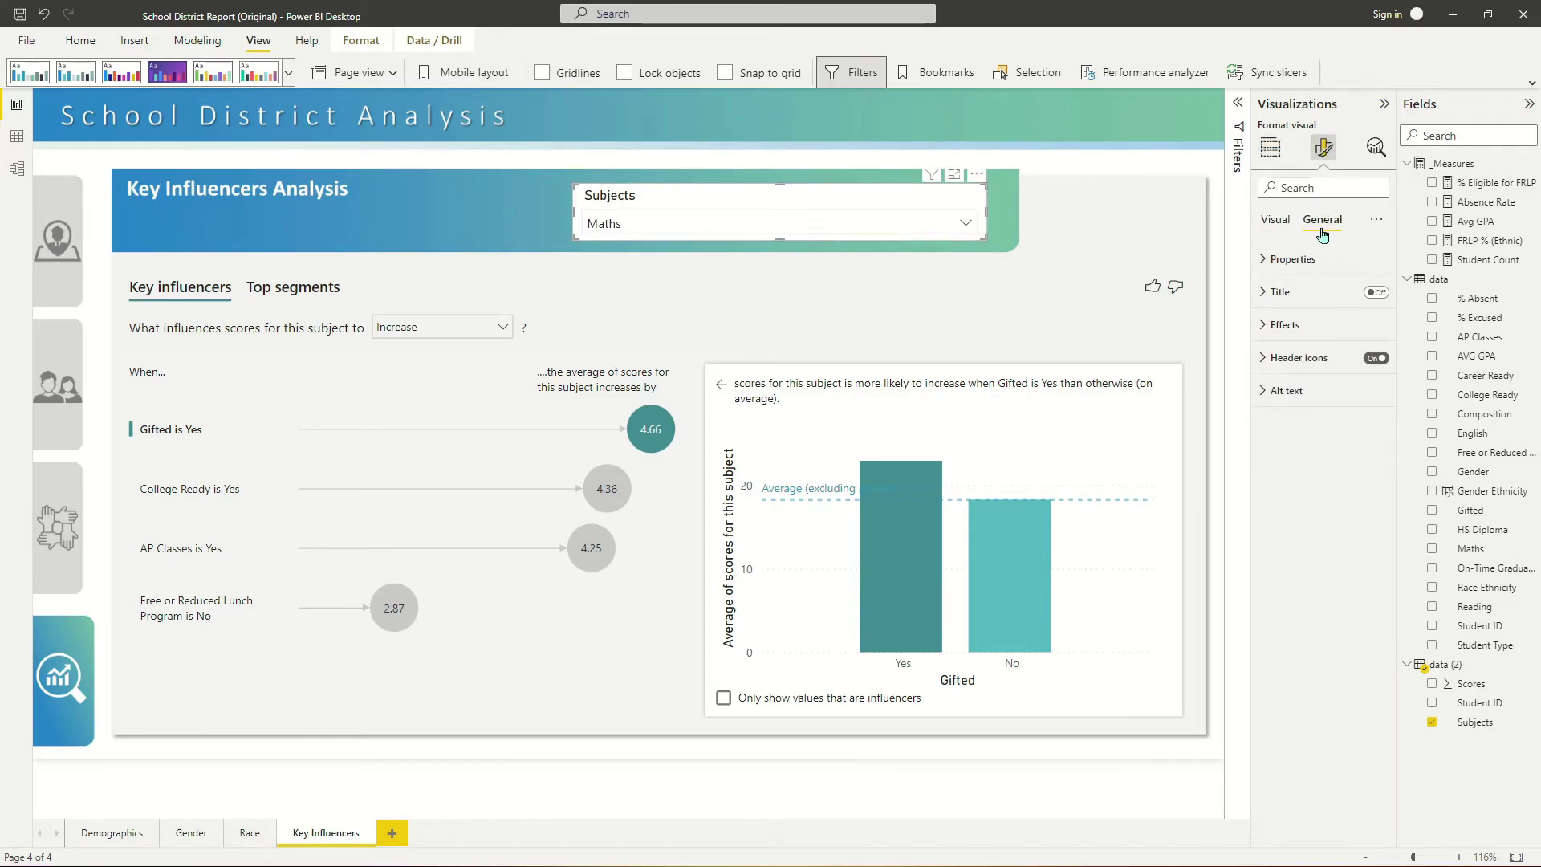
pyautogui.click(1286, 325)
pyautogui.click(1370, 357)
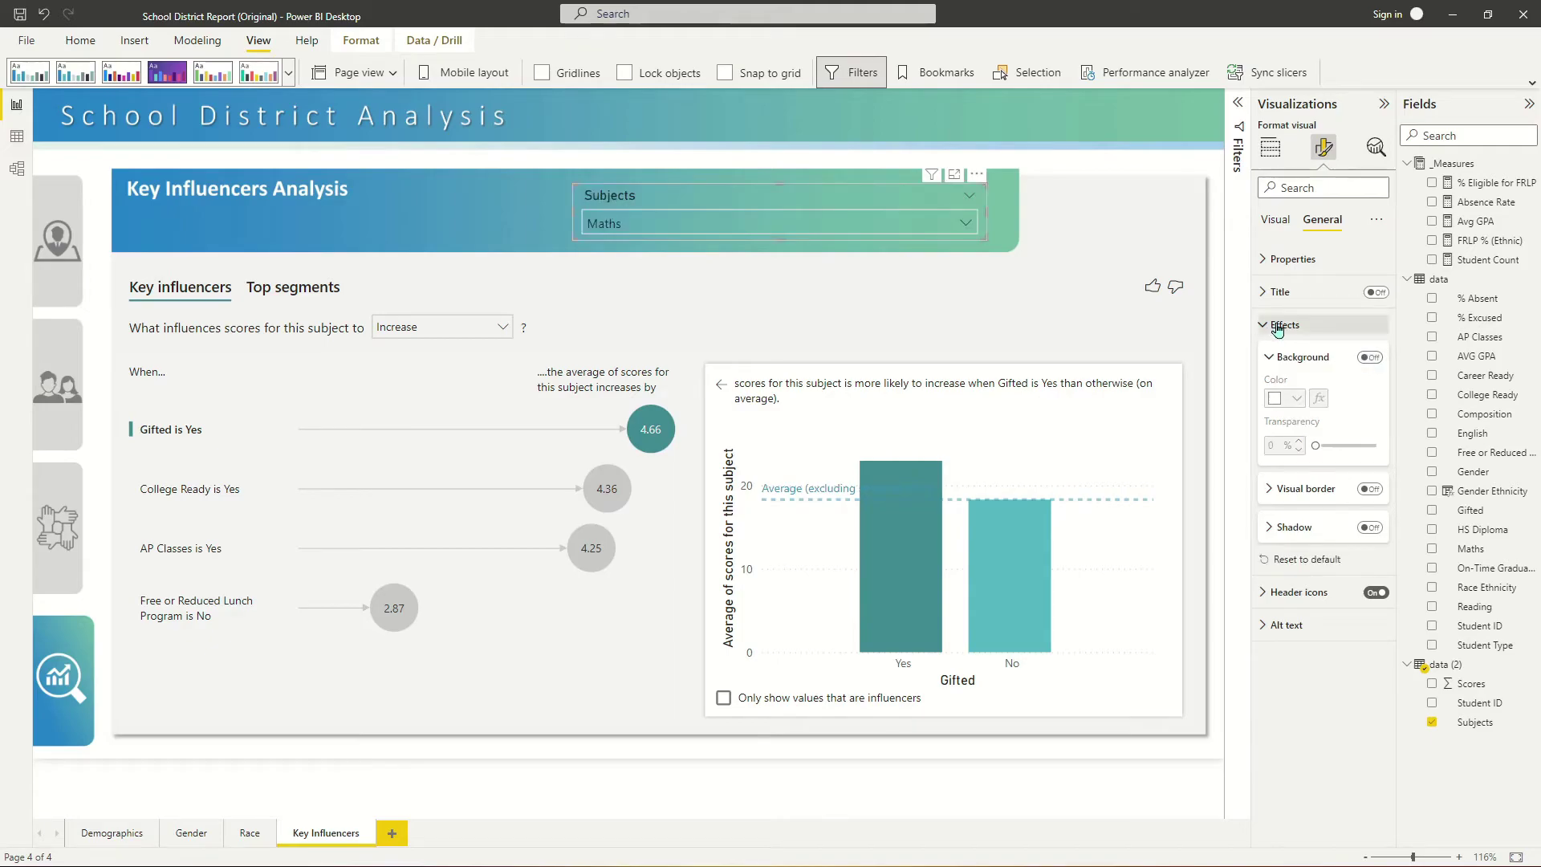
pyautogui.click(1285, 324)
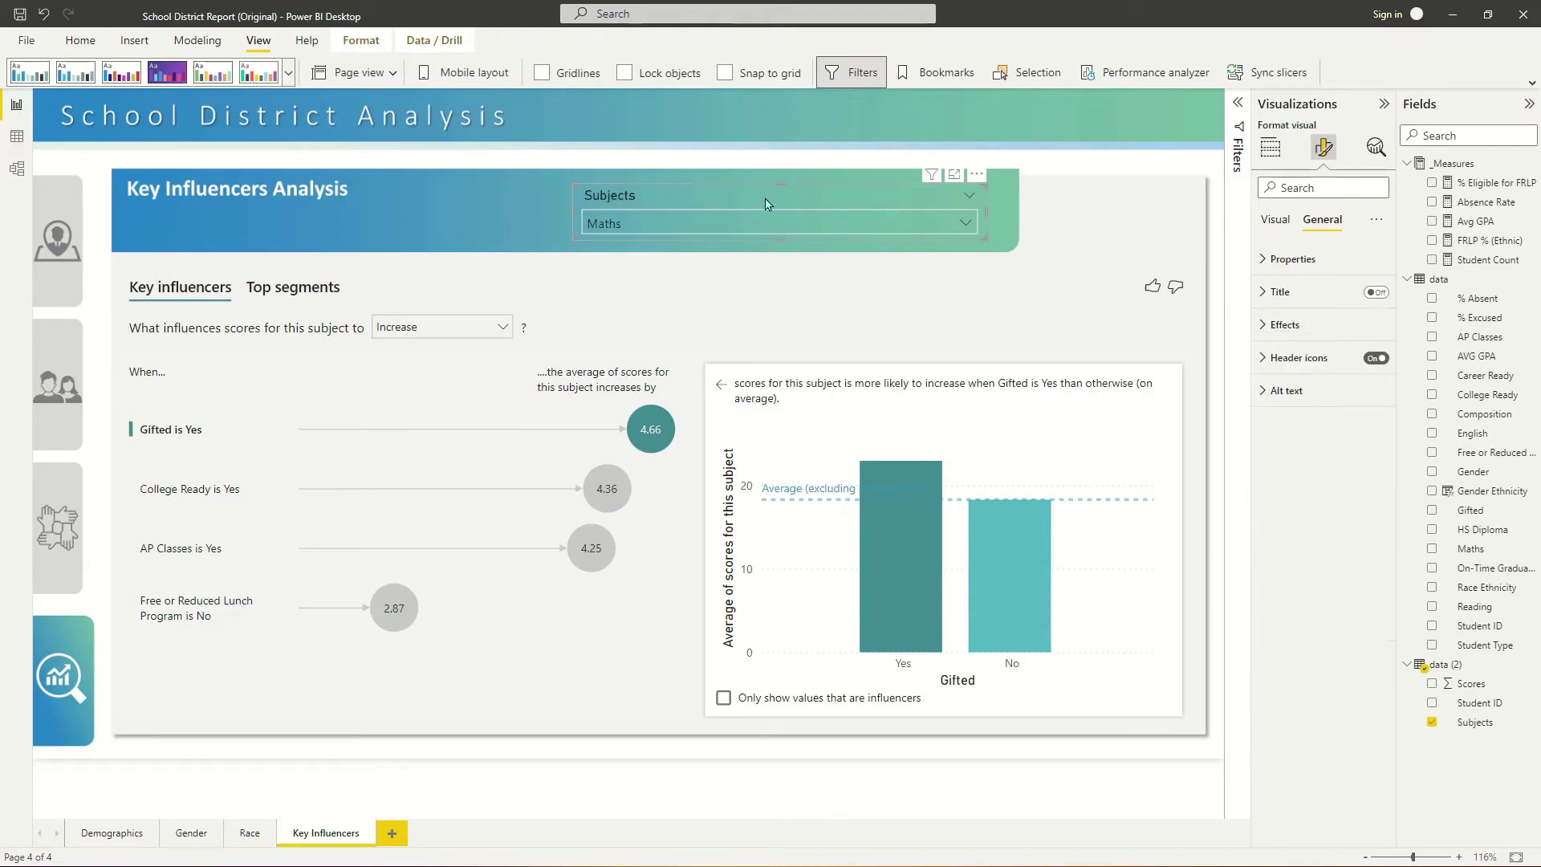
# Set the background color of the Subjects slicer's values to white.
pyautogui.click(1276, 220)
pyautogui.click(1271, 326)
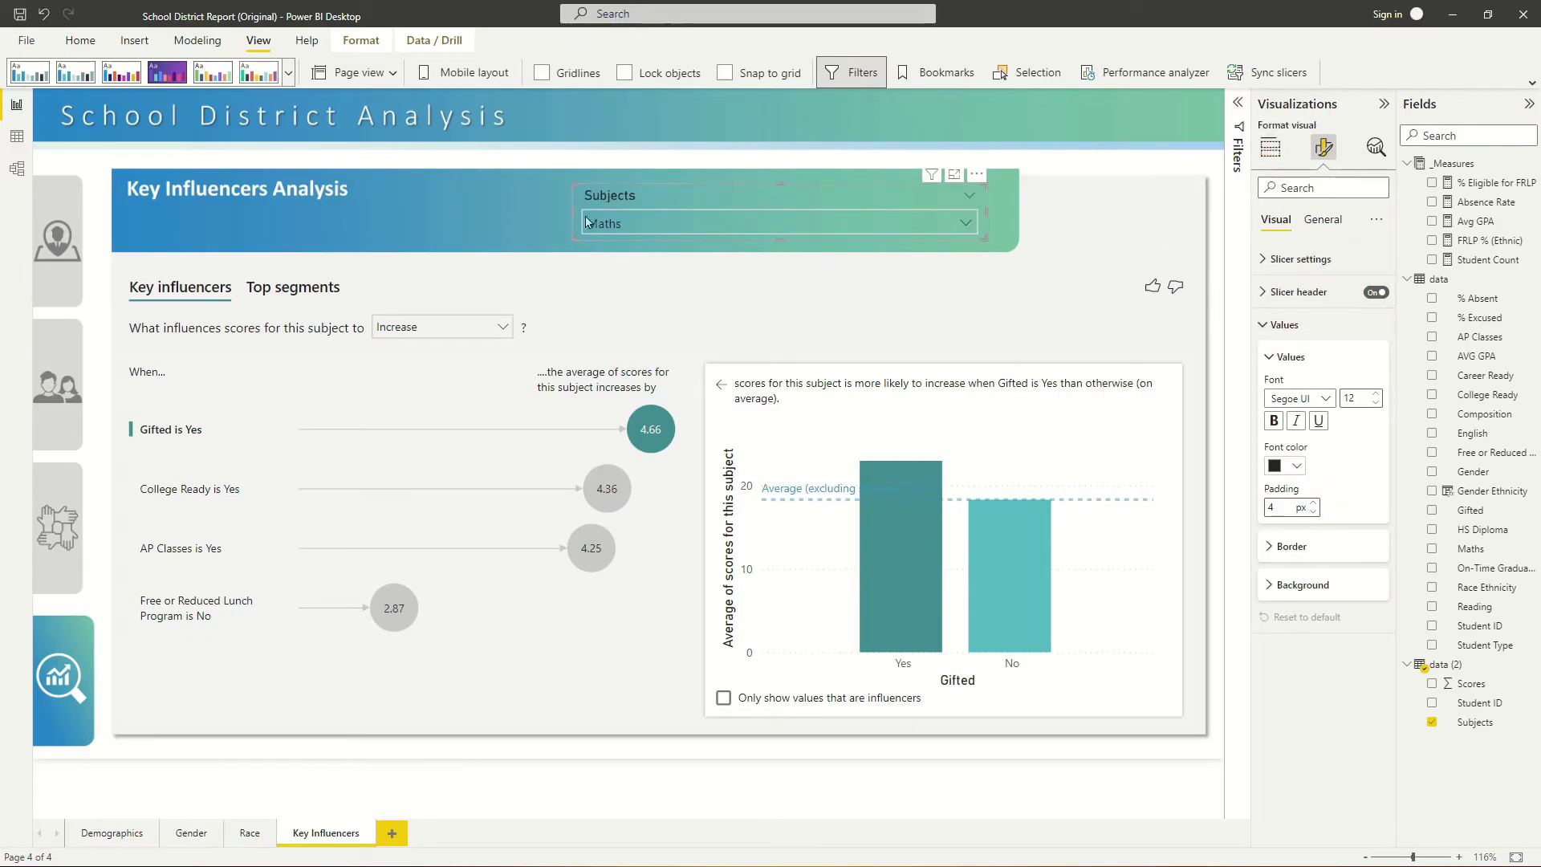
pyautogui.click(610, 223)
pyautogui.click(679, 198)
pyautogui.click(1264, 582)
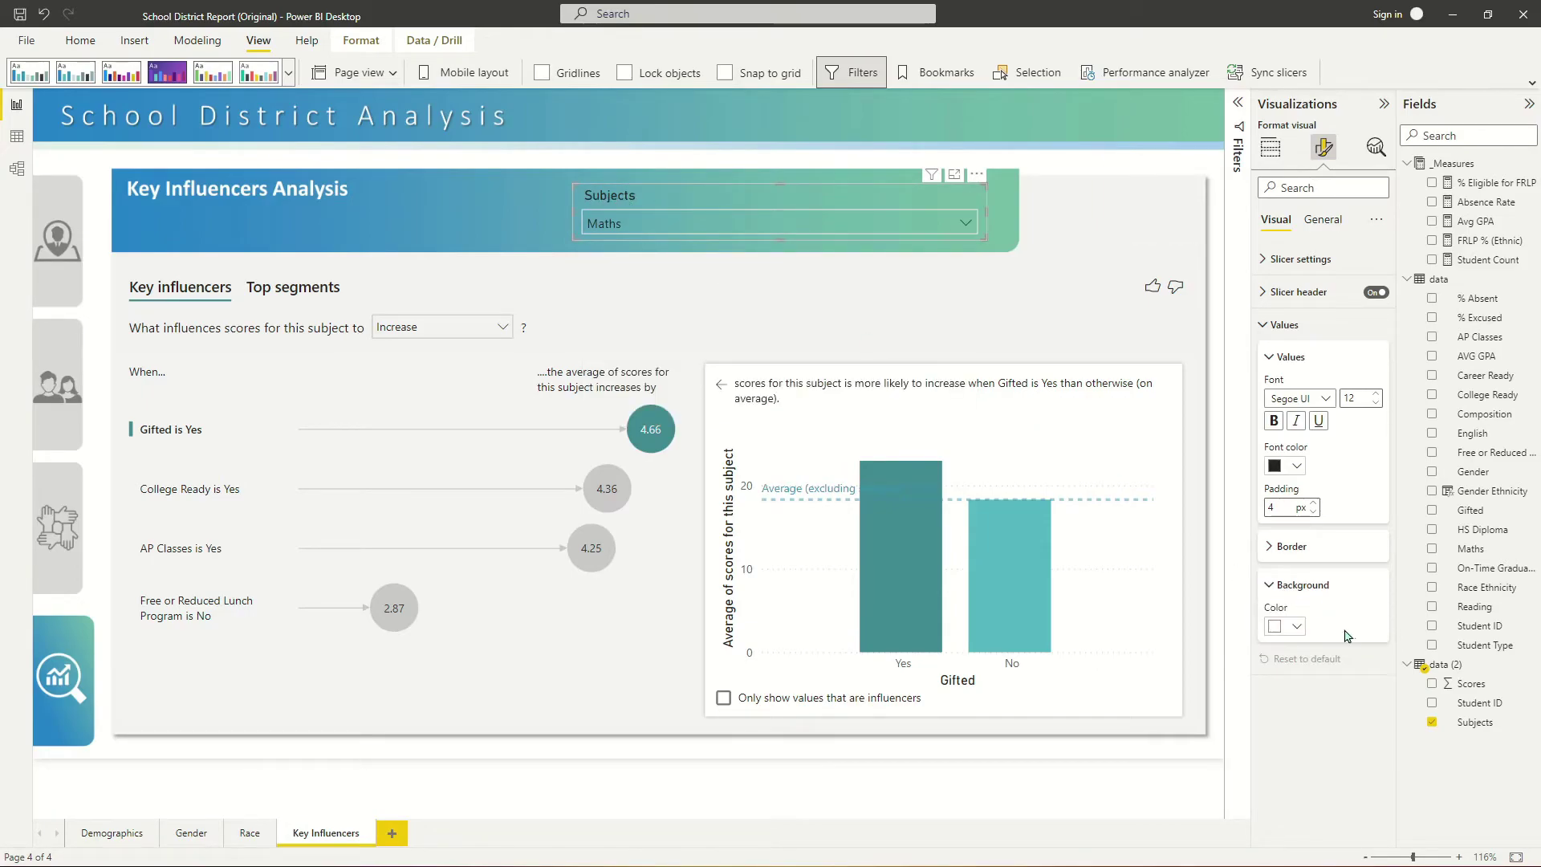
pyautogui.click(1293, 627)
pyautogui.click(1285, 373)
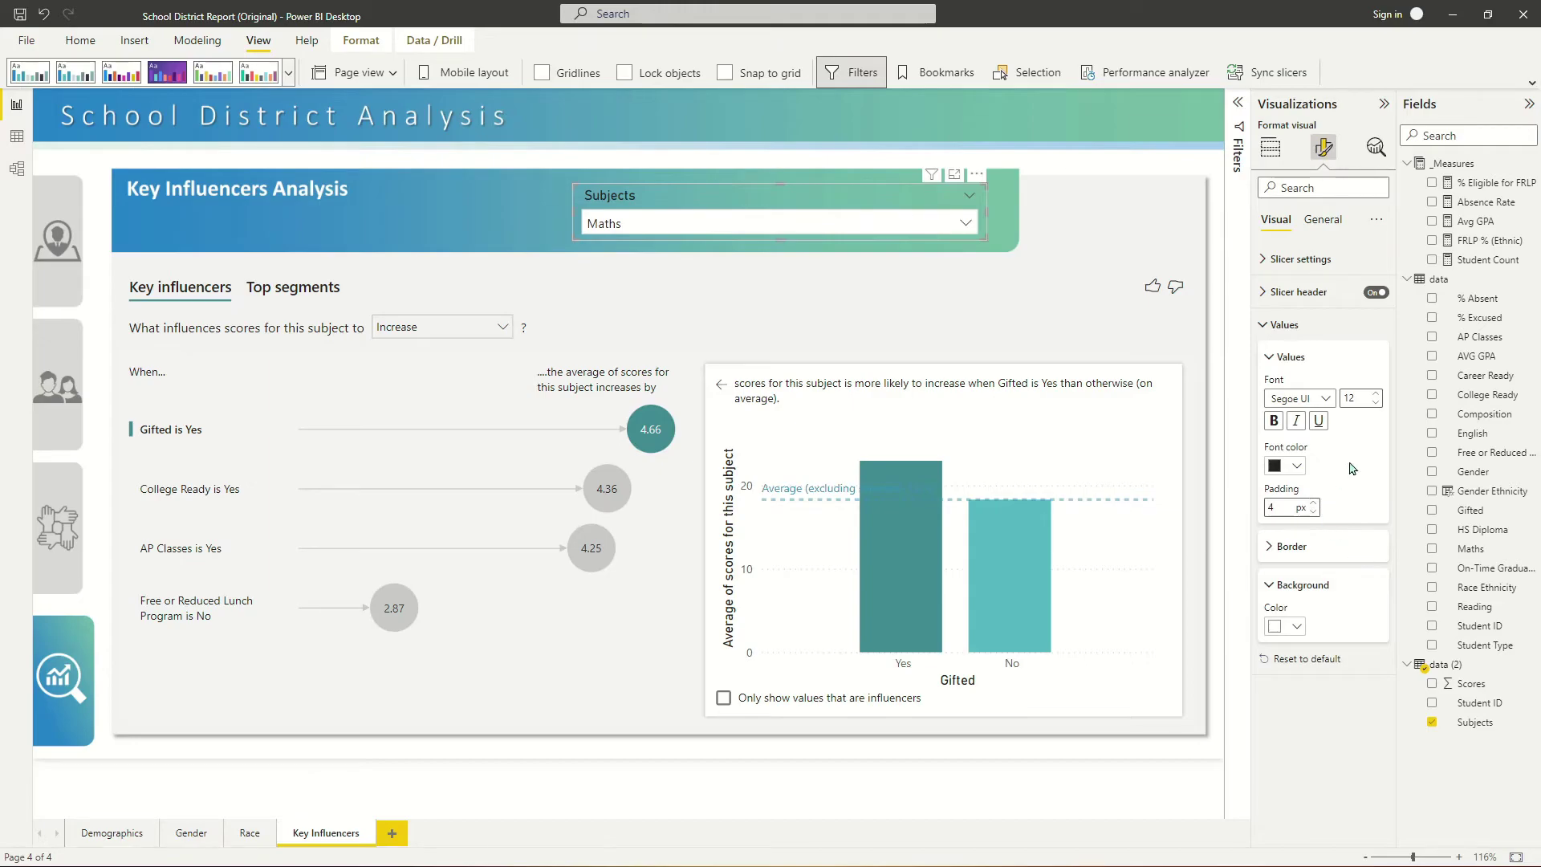
# Set the Subjects slicer's values font to Calibri, size 14.
pyautogui.click(1376, 394)
pyautogui.click(1376, 395)
pyautogui.click(1298, 399)
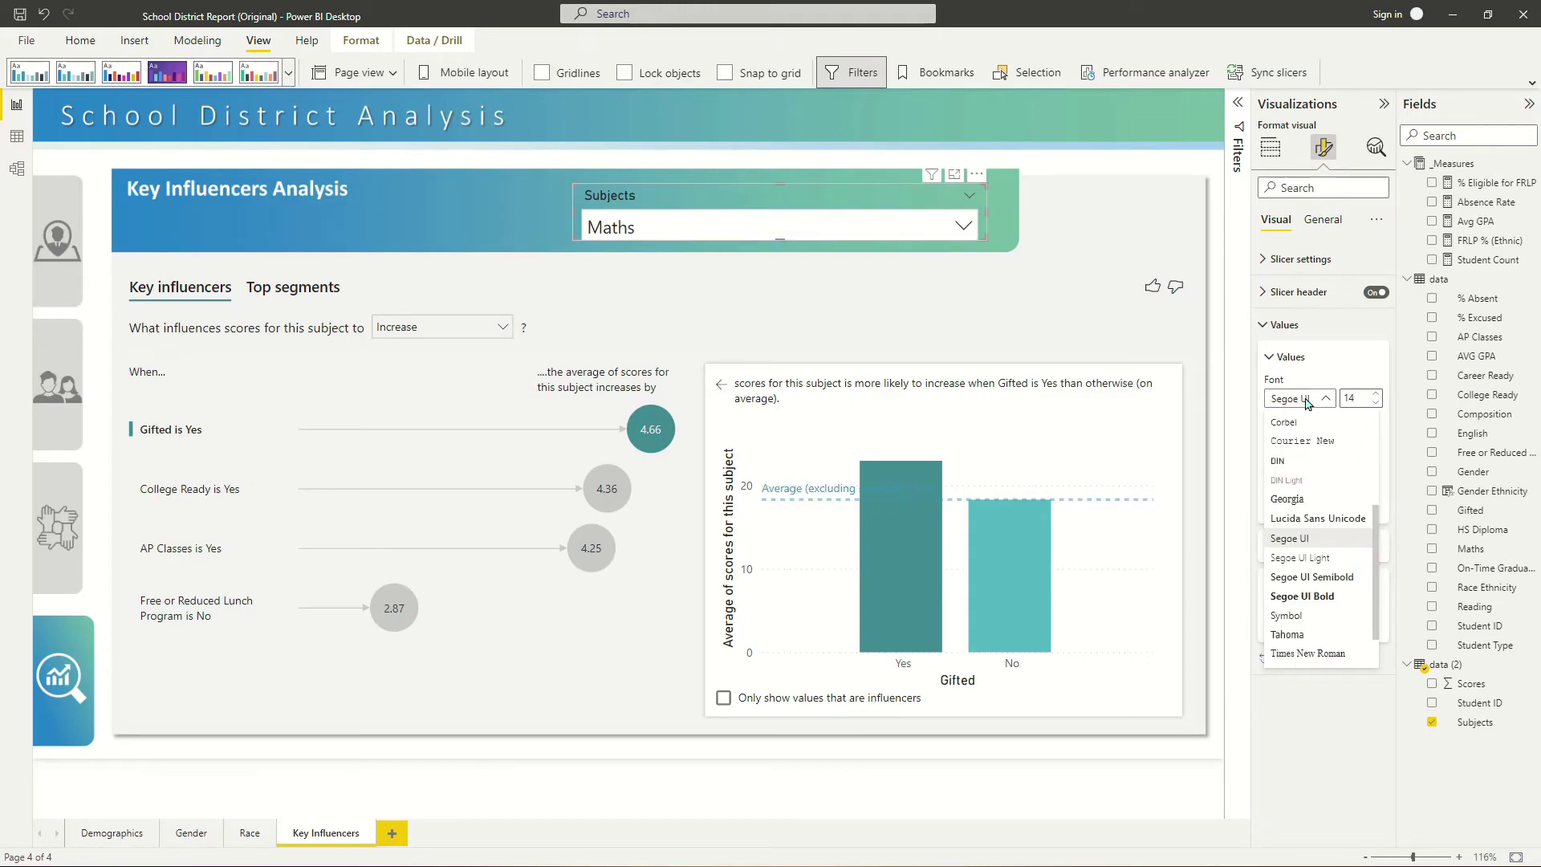
pyautogui.scroll(3, 1285, 461)
pyautogui.click(1288, 437)
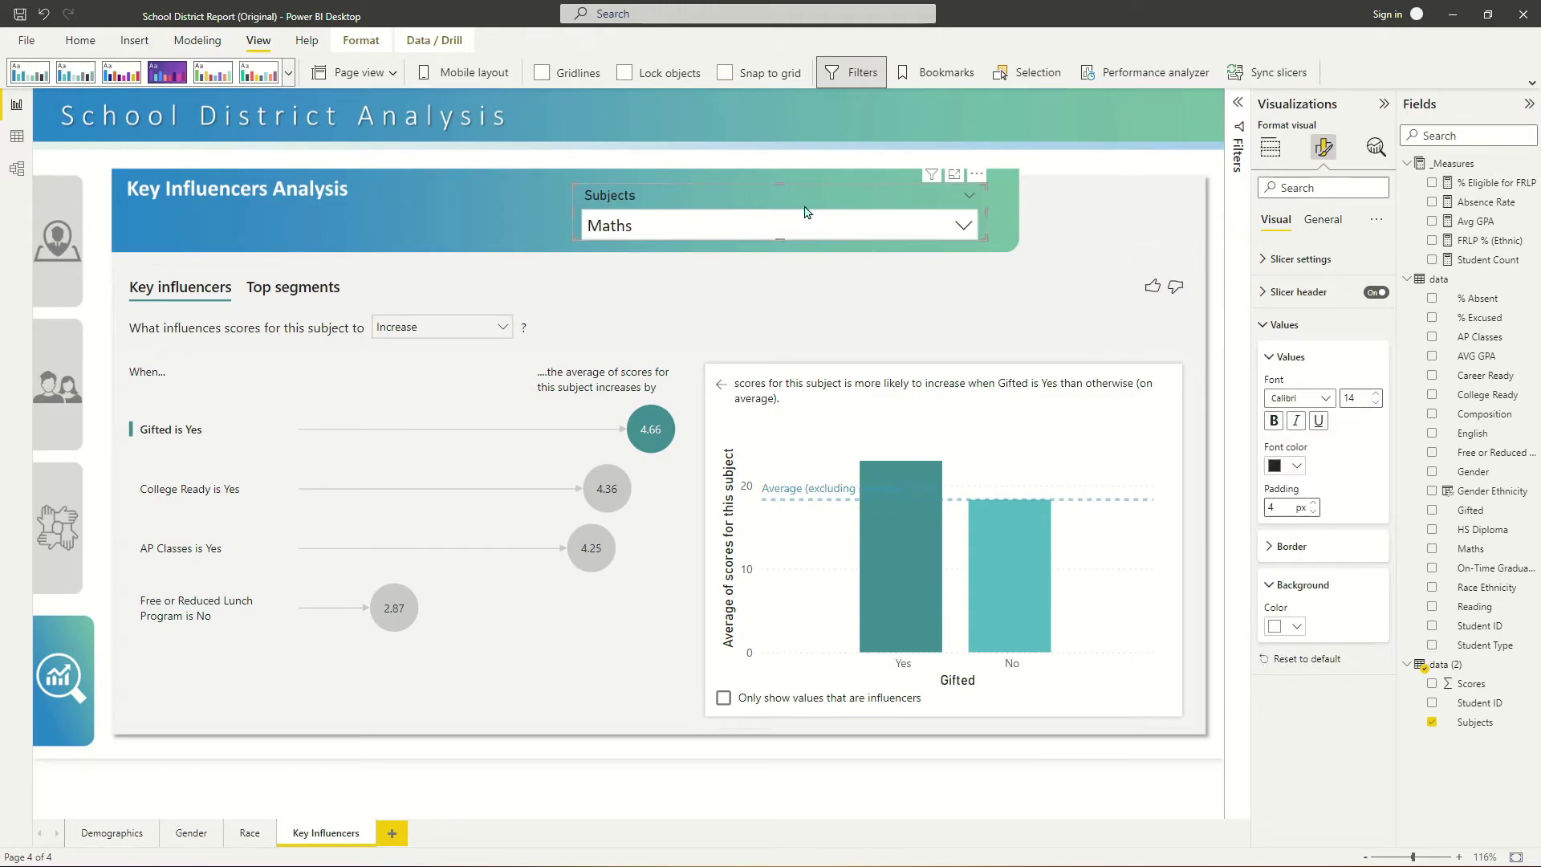
# Set the Subjects slicer header text to white at font size 13.
pyautogui.click(1276, 292)
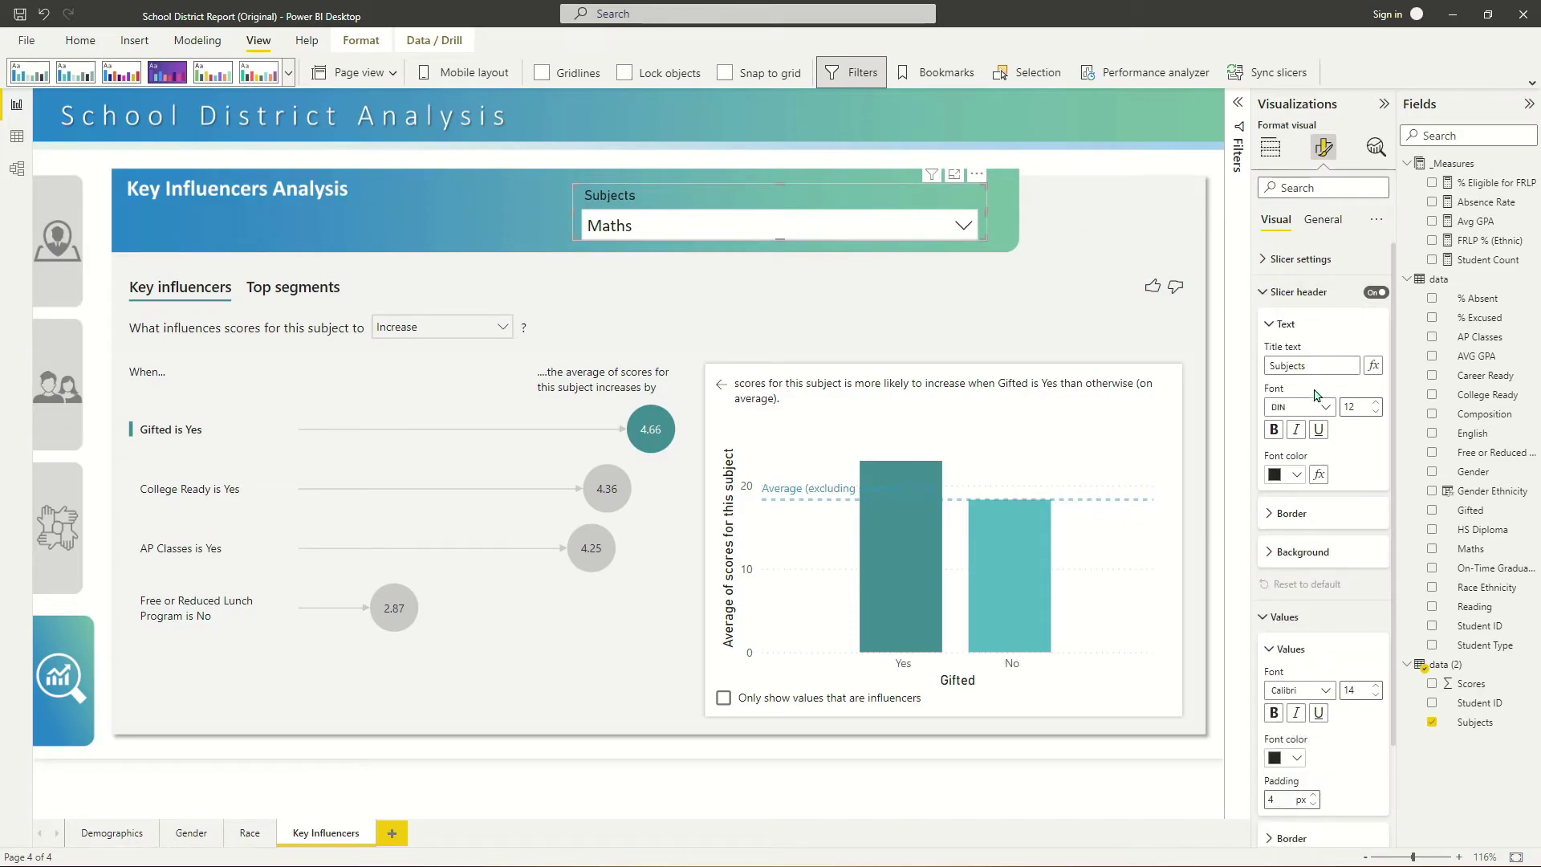
pyautogui.click(1280, 477)
pyautogui.click(1285, 531)
pyautogui.click(1377, 404)
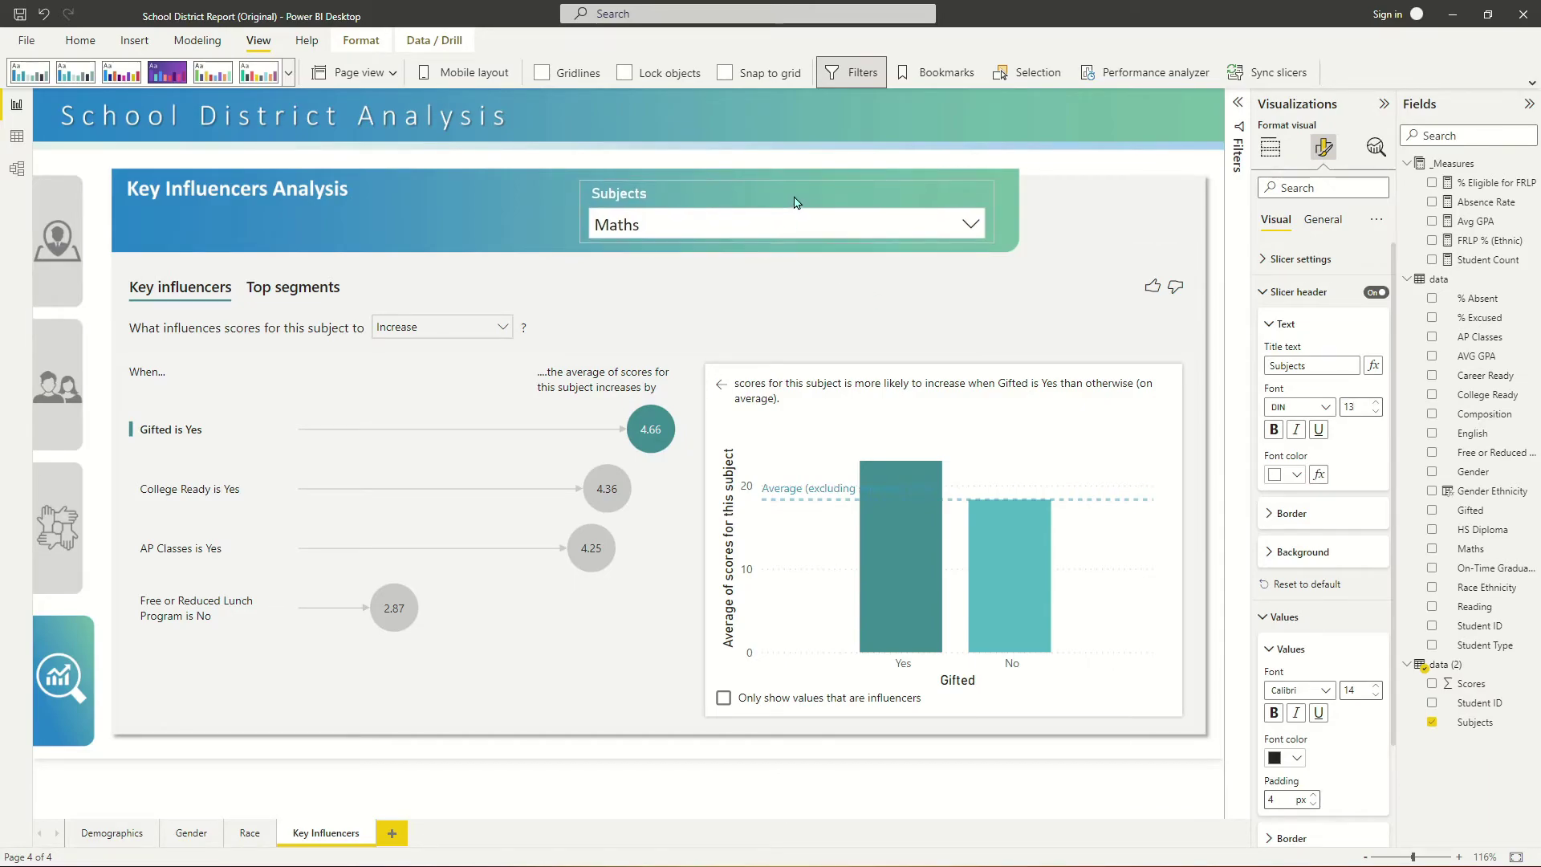
# Narrow the Subjects slicer and reposition it near the right end of the Key Influencers Analysis banner.
pyautogui.moveTo(798, 199); pyautogui.dragTo(880, 210)
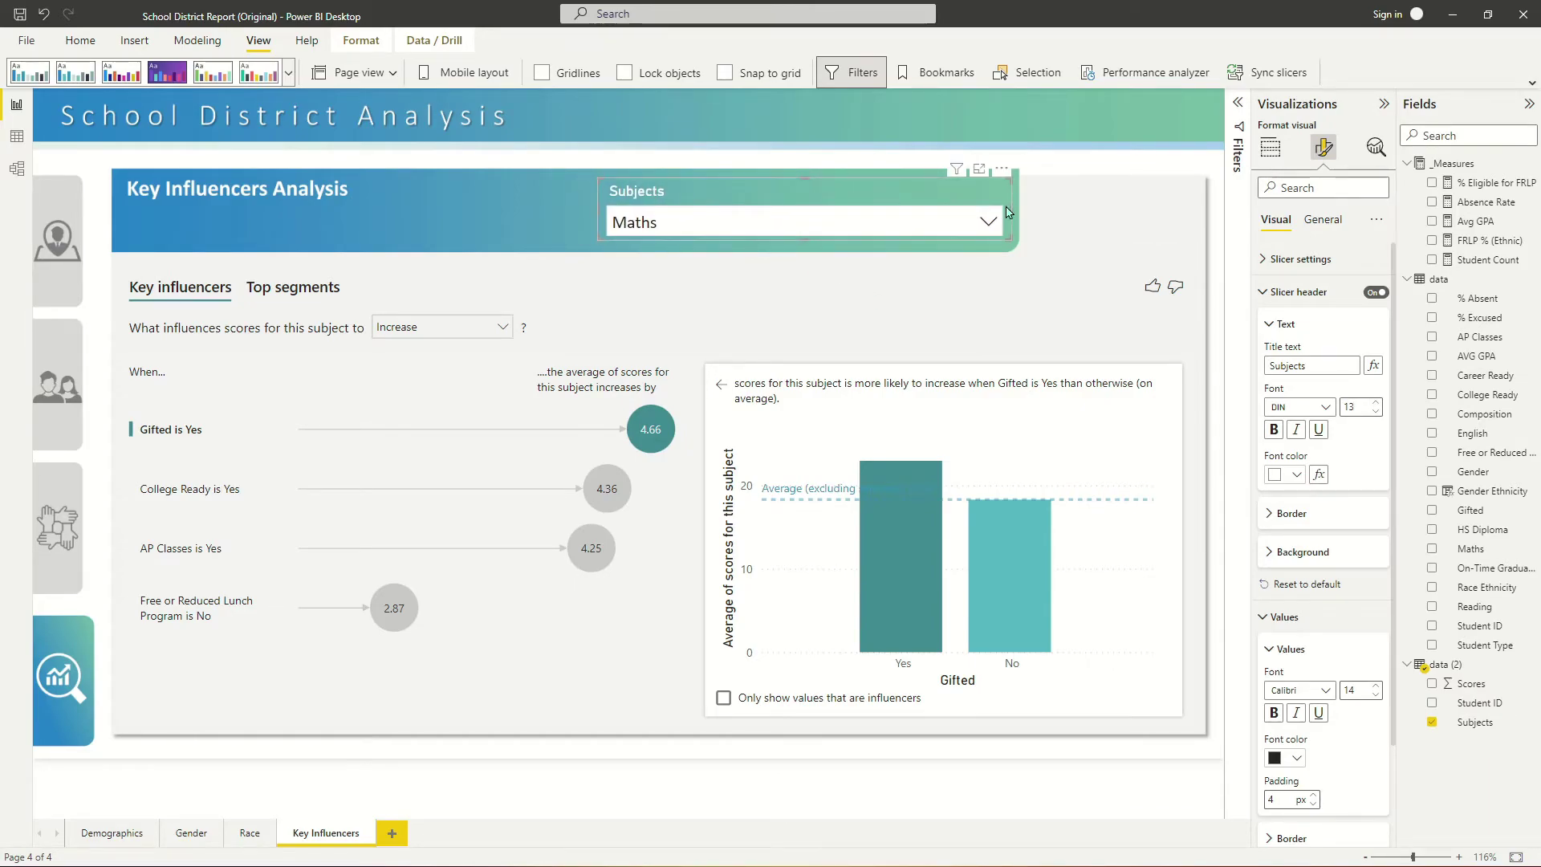
pyautogui.moveTo(1013, 213); pyautogui.dragTo(931, 214)
pyautogui.moveTo(810, 208); pyautogui.dragTo(860, 210)
# Change the slicer header title to "Pick a Subject to Evaluate in Key Influencers Visual:" and widen the slicer to fit it on one line.
pyautogui.doubleClick(1300, 364)
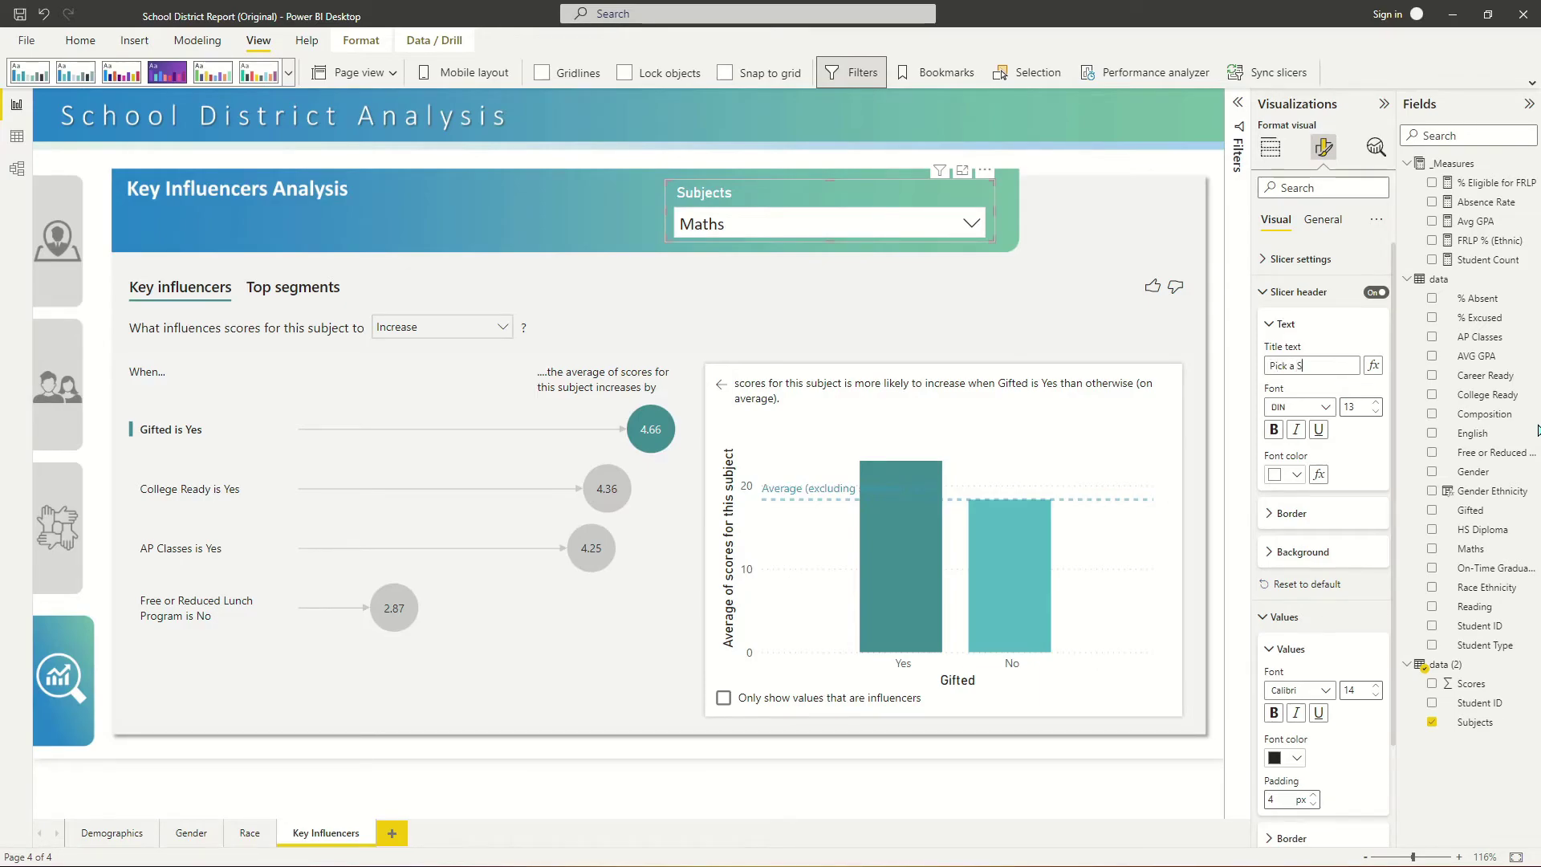
pyautogui.write('Pick a Subject to Evaluate')
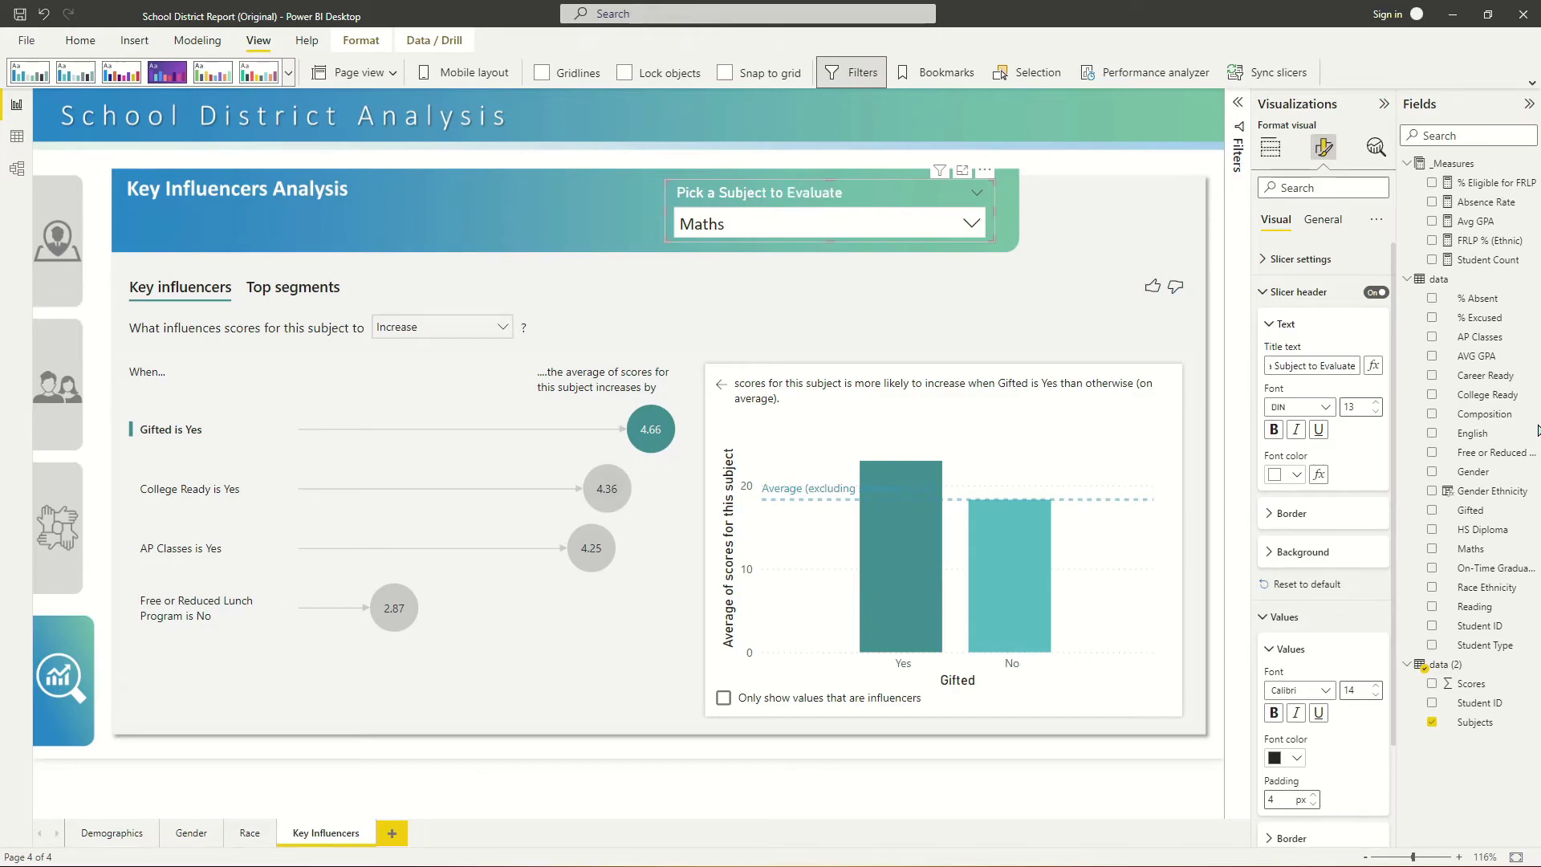
pyautogui.write(' in Ke')
pyautogui.write('y Influencers Visua')
pyautogui.write('l')
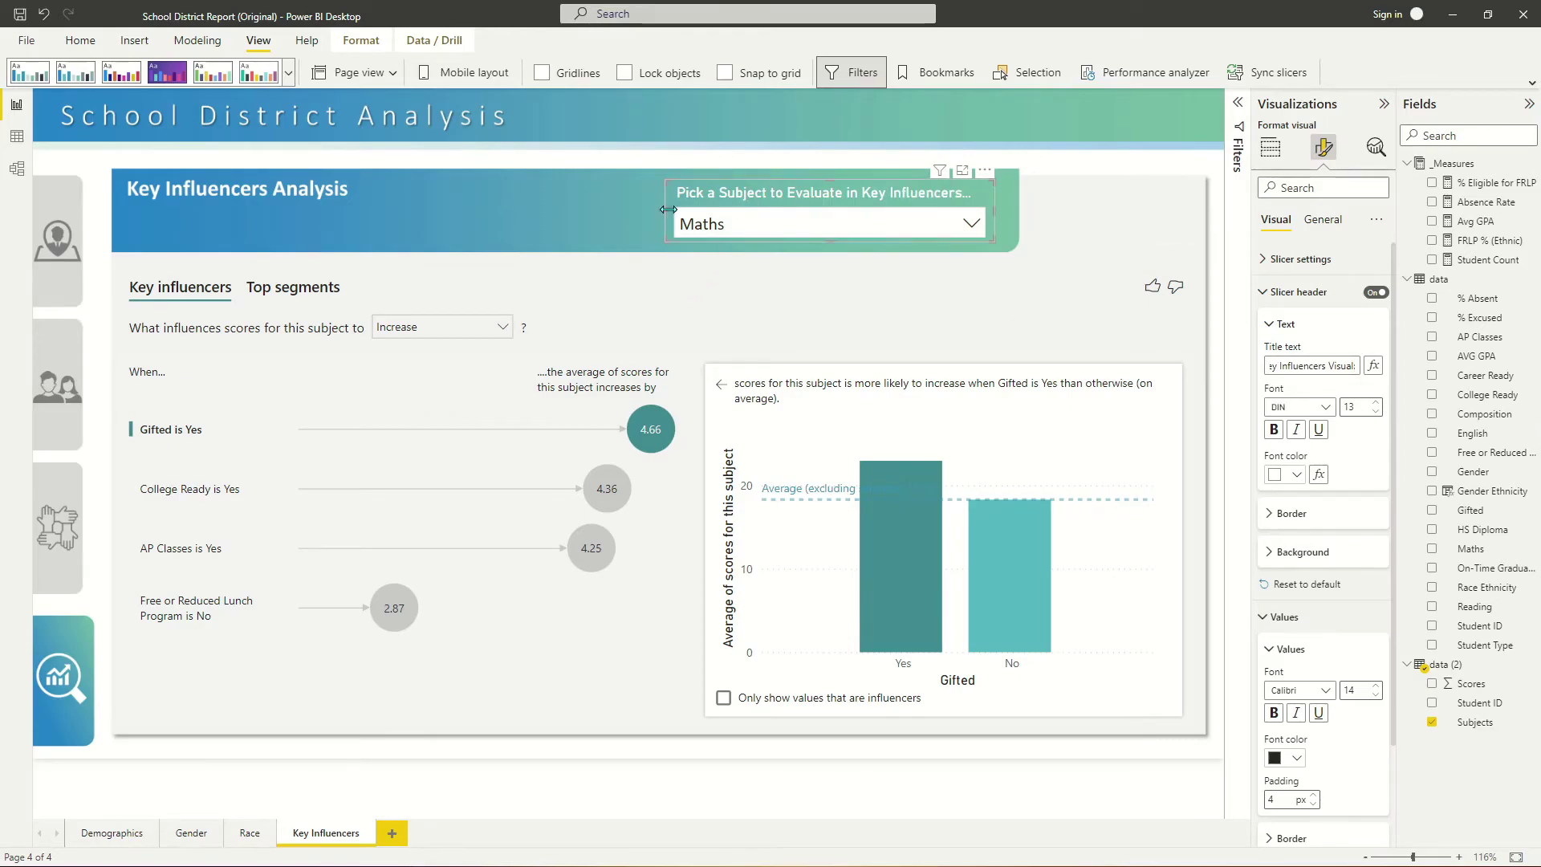
pyautogui.moveTo(660, 215); pyautogui.dragTo(614, 216)
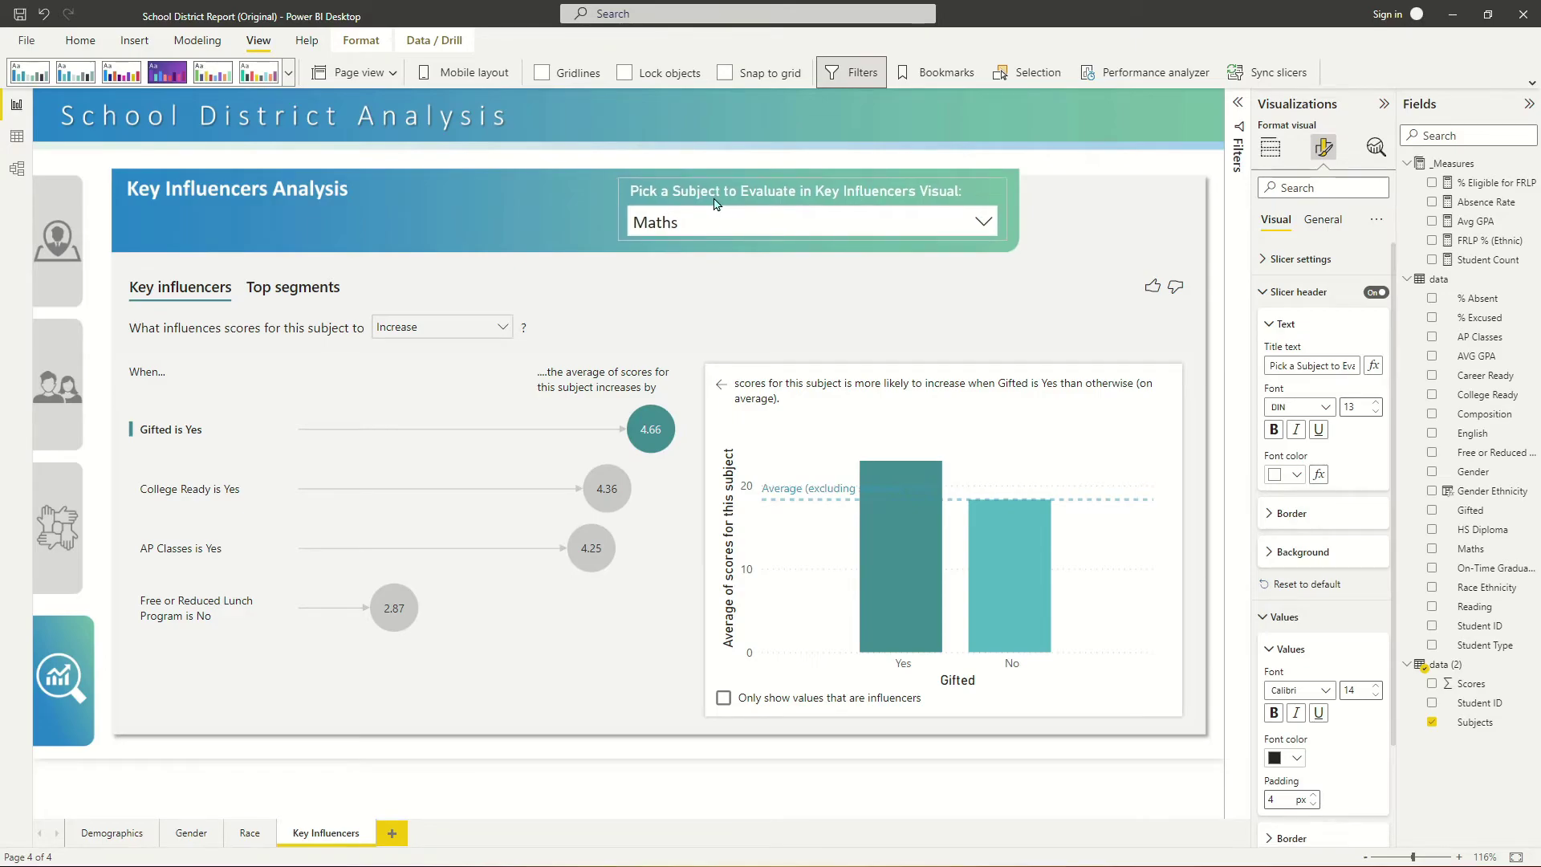
# Insert a text box on the Key Influencers page and turn off its background.
pyautogui.click(697, 159)
pyautogui.click(135, 42)
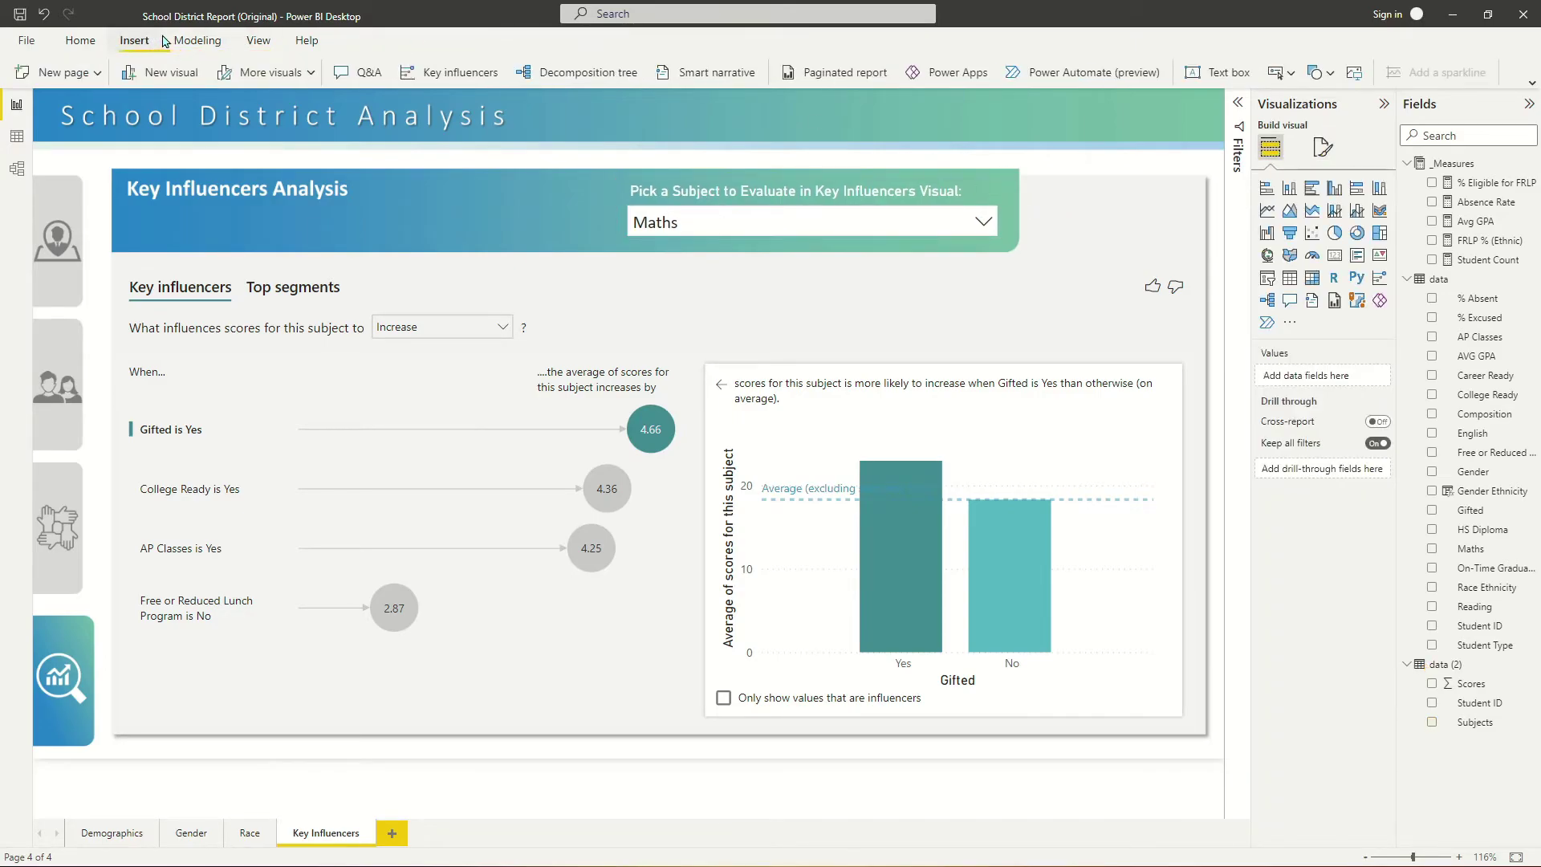
pyautogui.click(1230, 73)
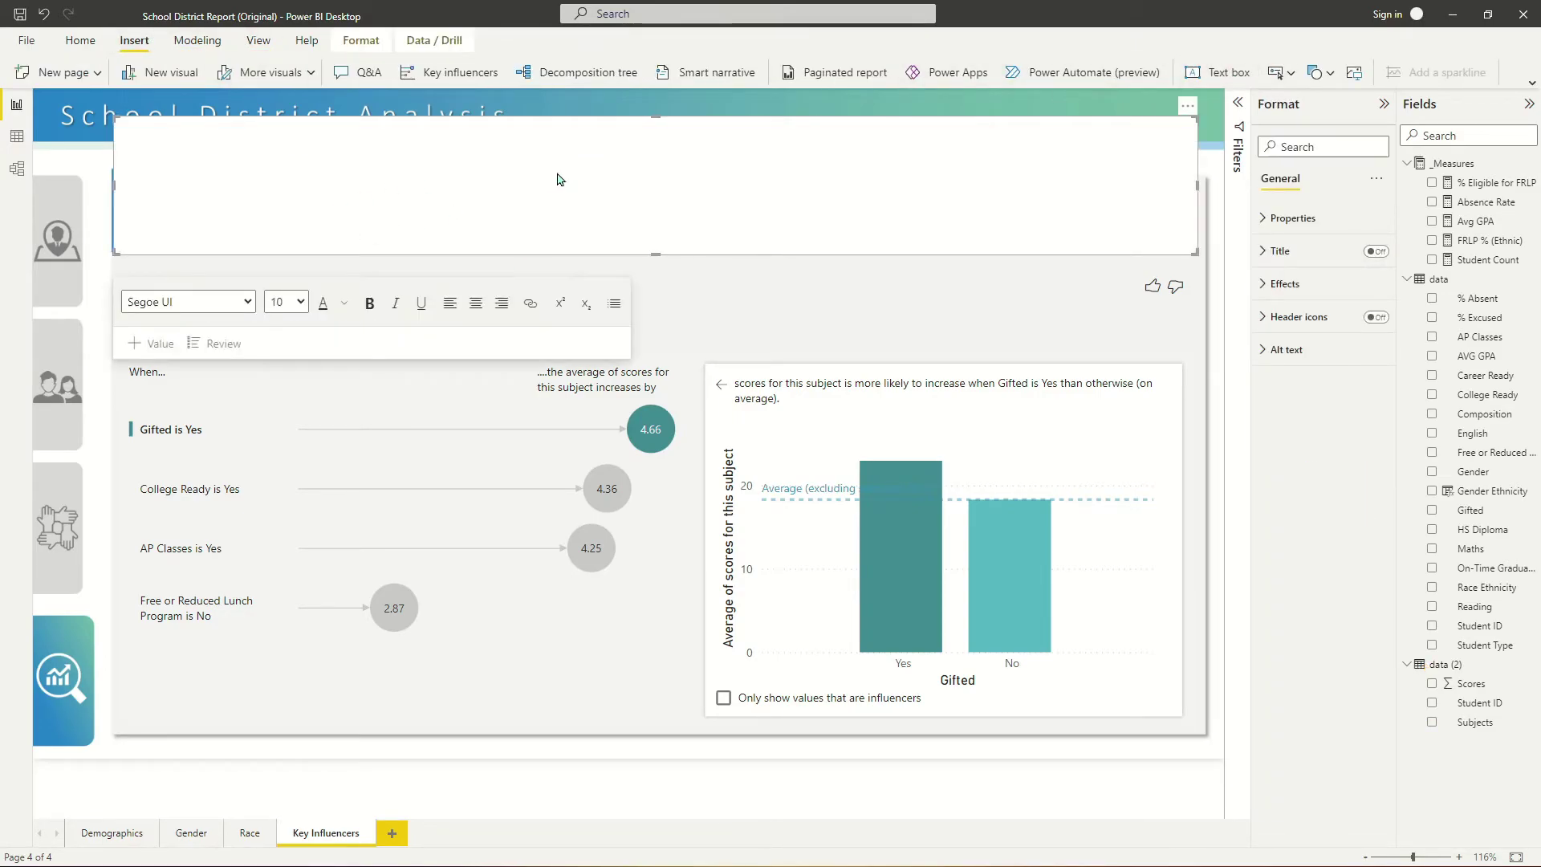
pyautogui.click(1286, 283)
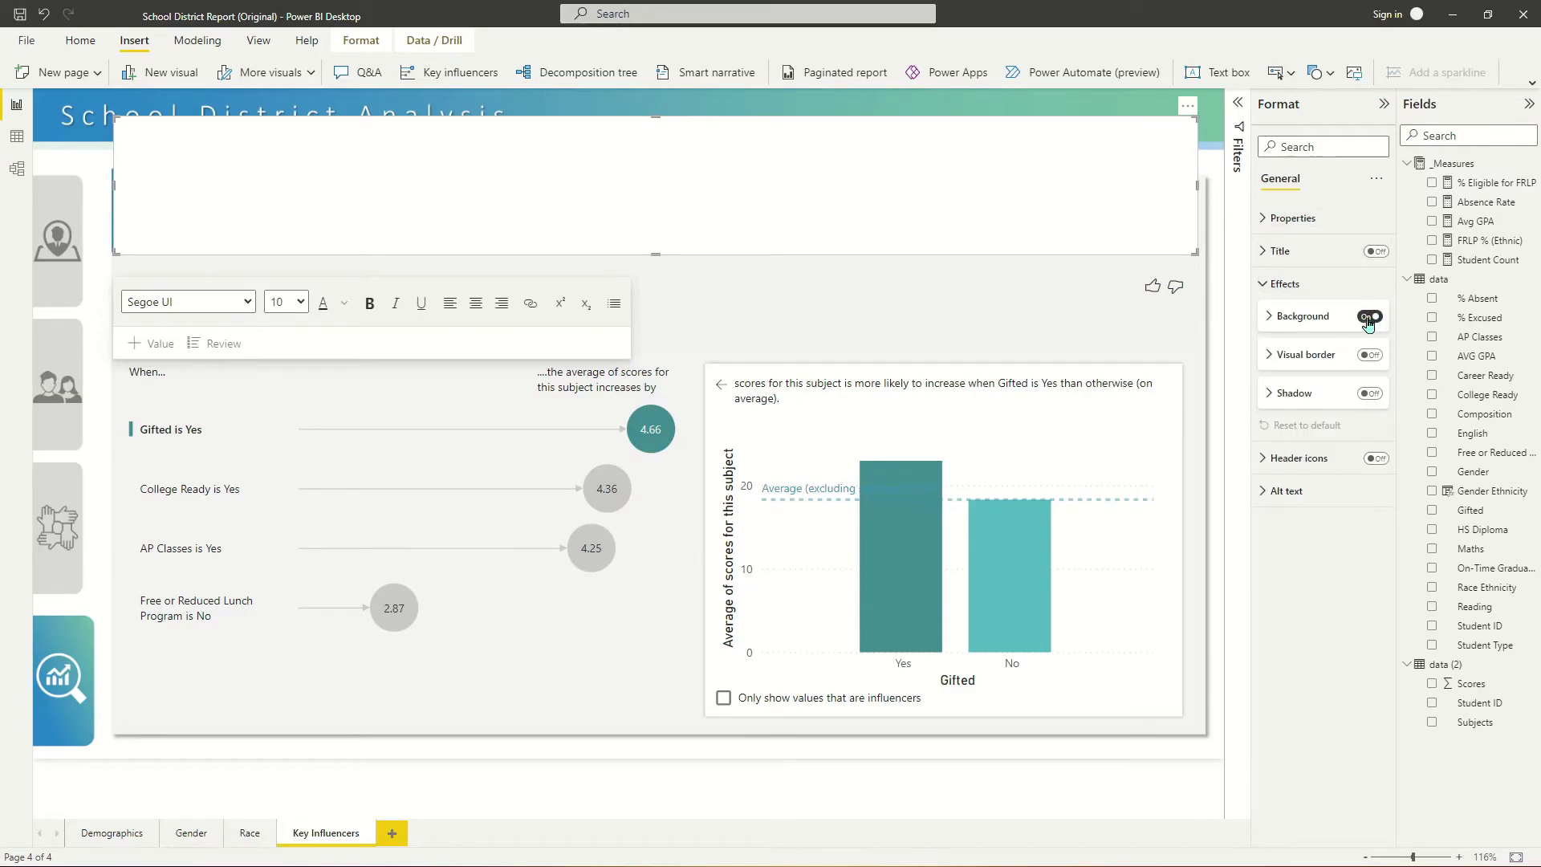
pyautogui.click(1370, 316)
pyautogui.click(312, 152)
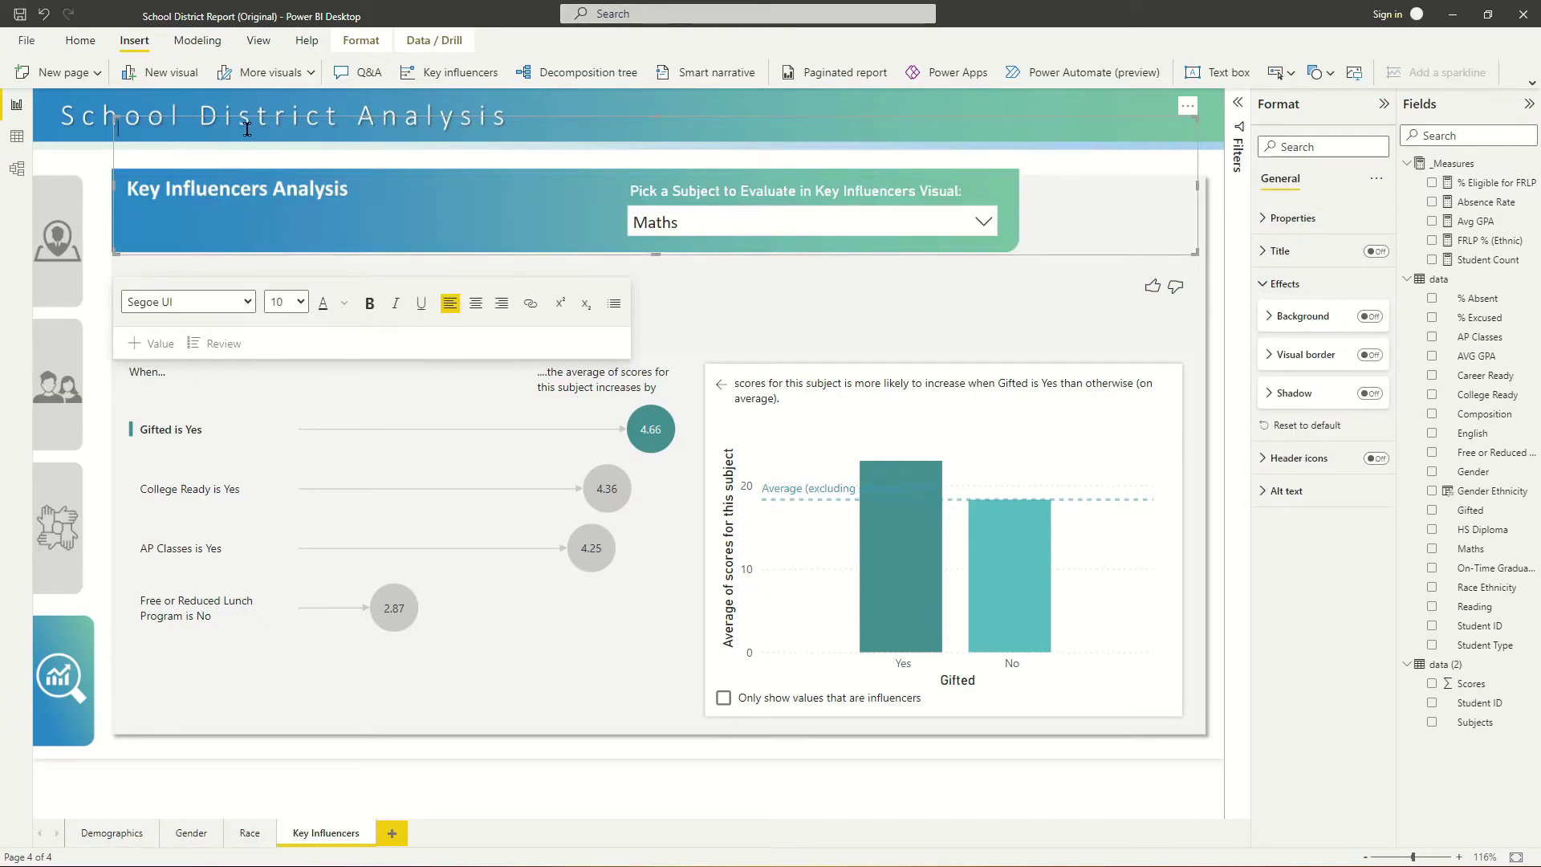
# Shrink the new text box and place it in the banner under the Key Influencers Analysis title, ending before the slicer.
pyautogui.moveTo(114, 117); pyautogui.dragTo(117, 210)
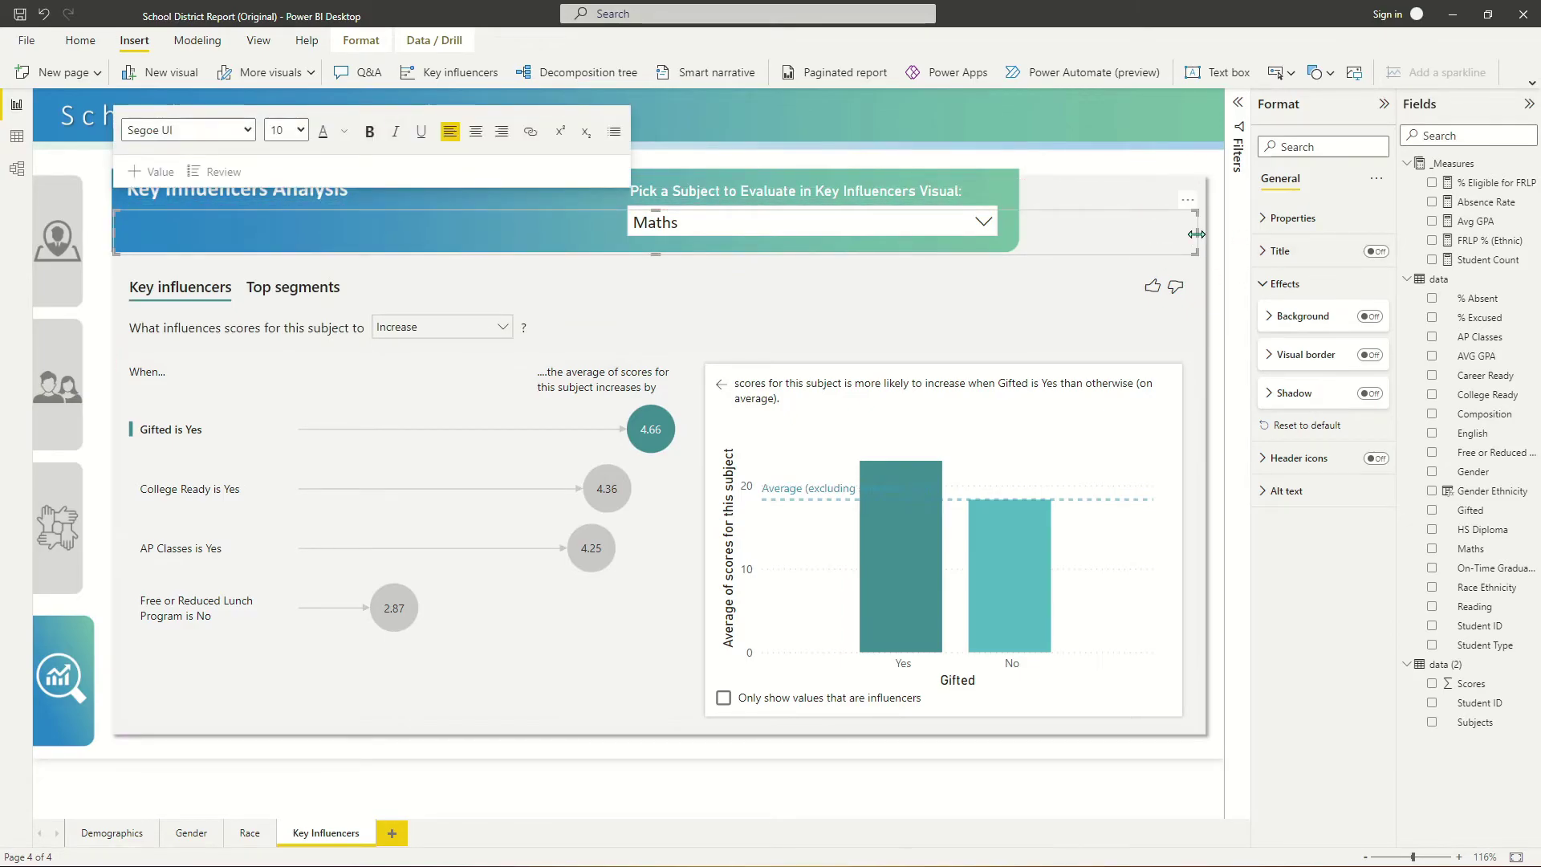
pyautogui.moveTo(1195, 237); pyautogui.dragTo(602, 233)
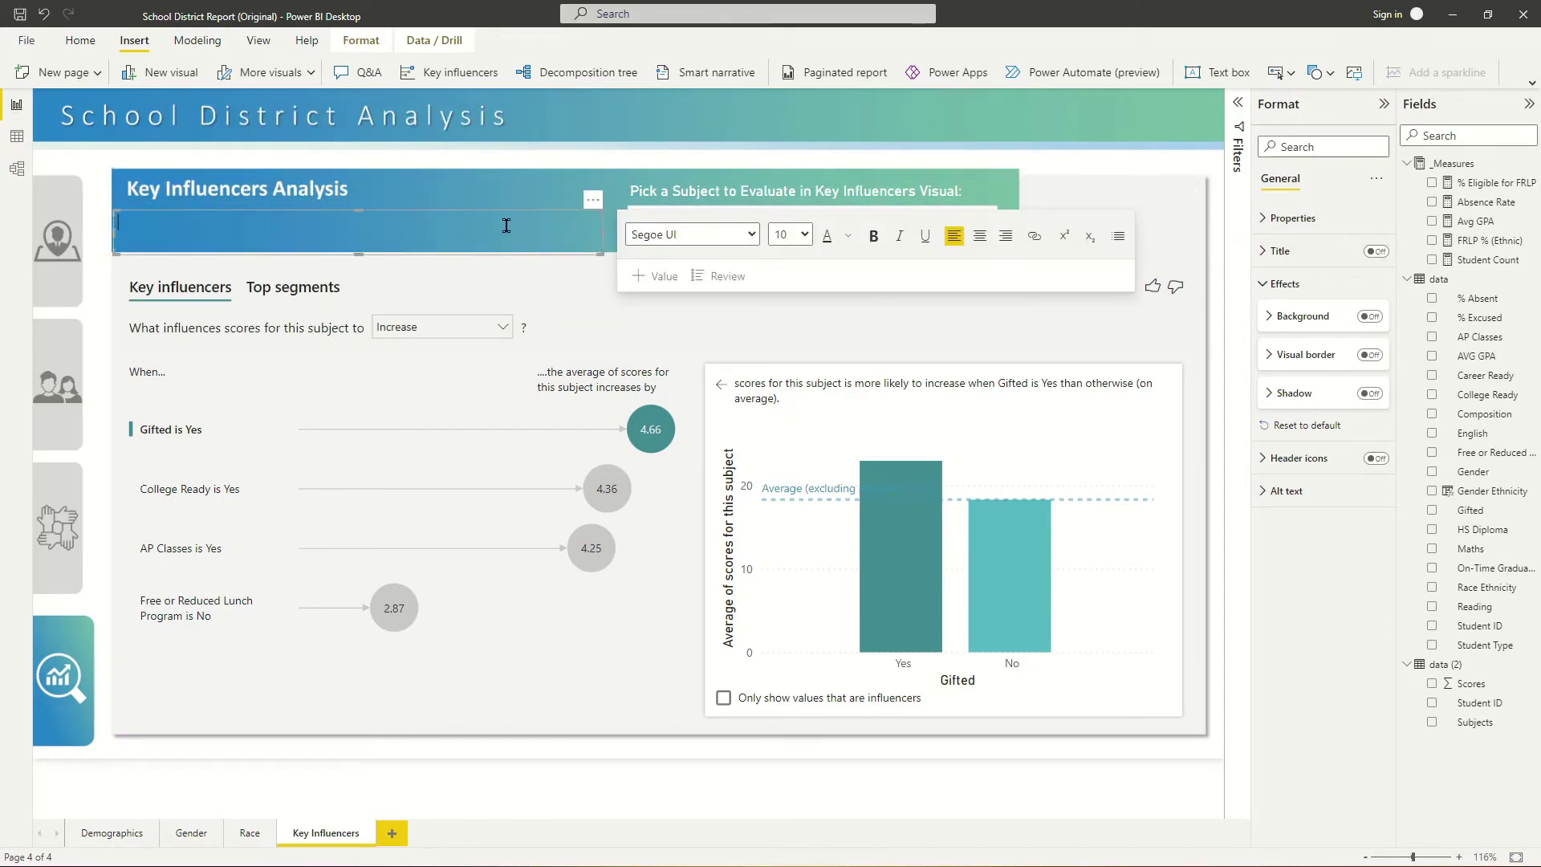
pyautogui.click(233, 210)
pyautogui.click(241, 212)
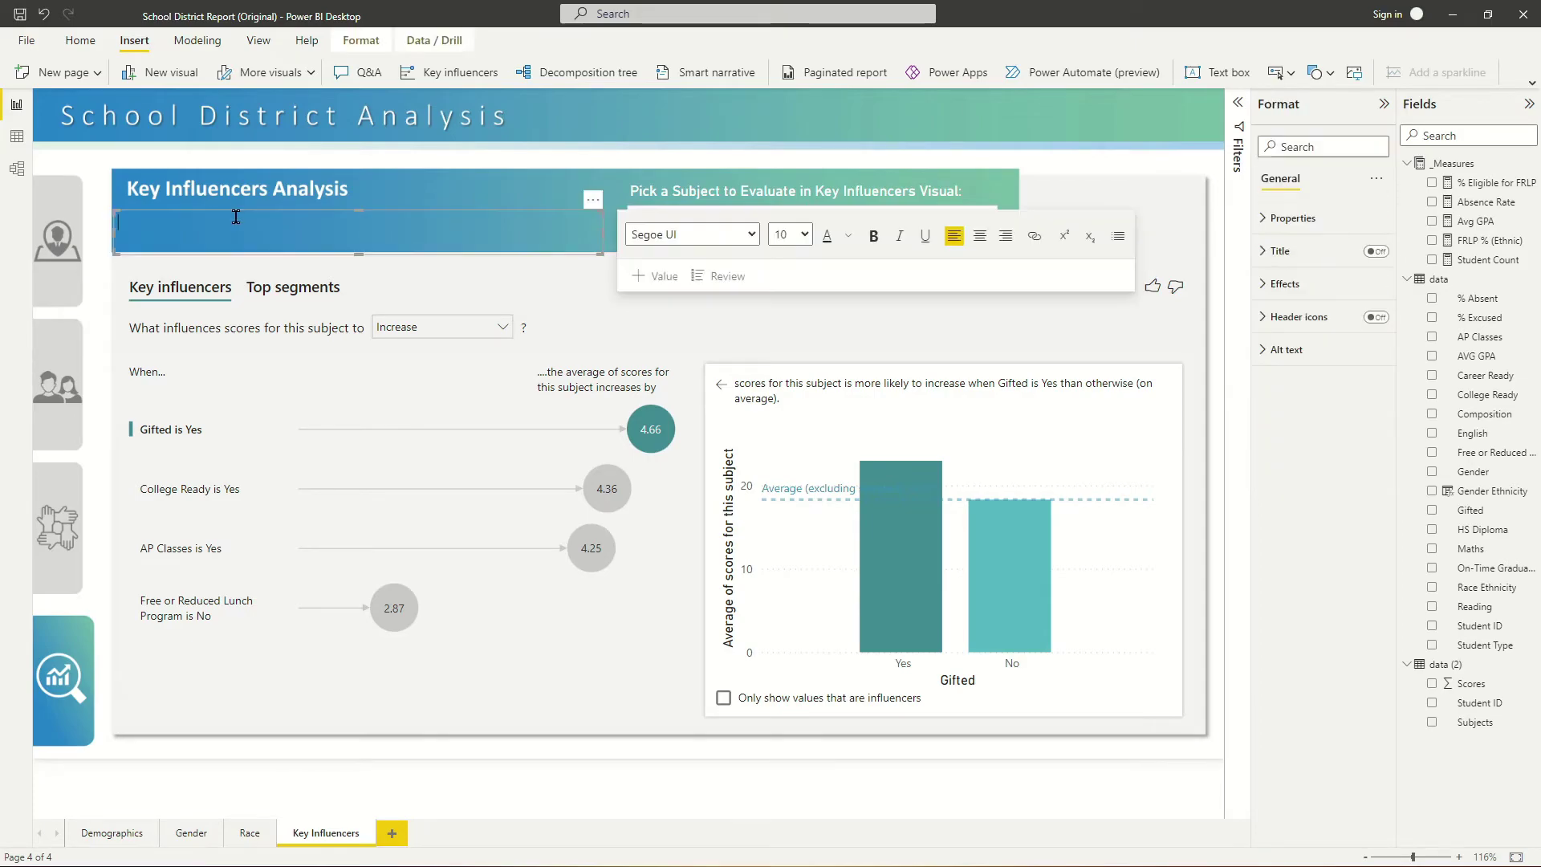
pyautogui.click(233, 208)
pyautogui.click(238, 211)
pyautogui.click(244, 205)
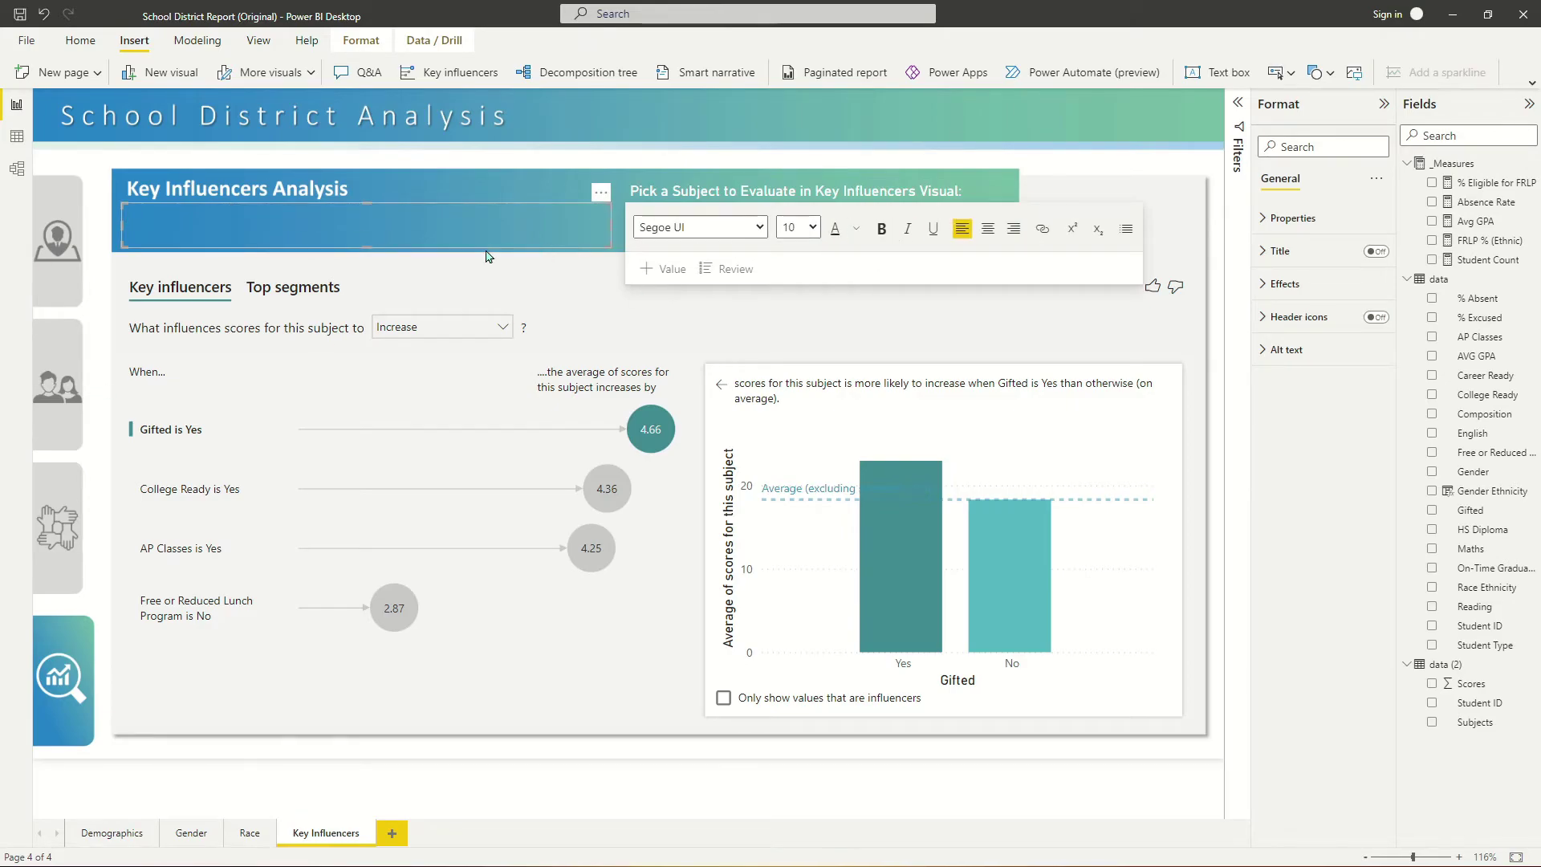
# Set the new text box's font to italic Calibri for the Key Influencers Visual description.
pyautogui.click(900, 230)
pyautogui.click(707, 227)
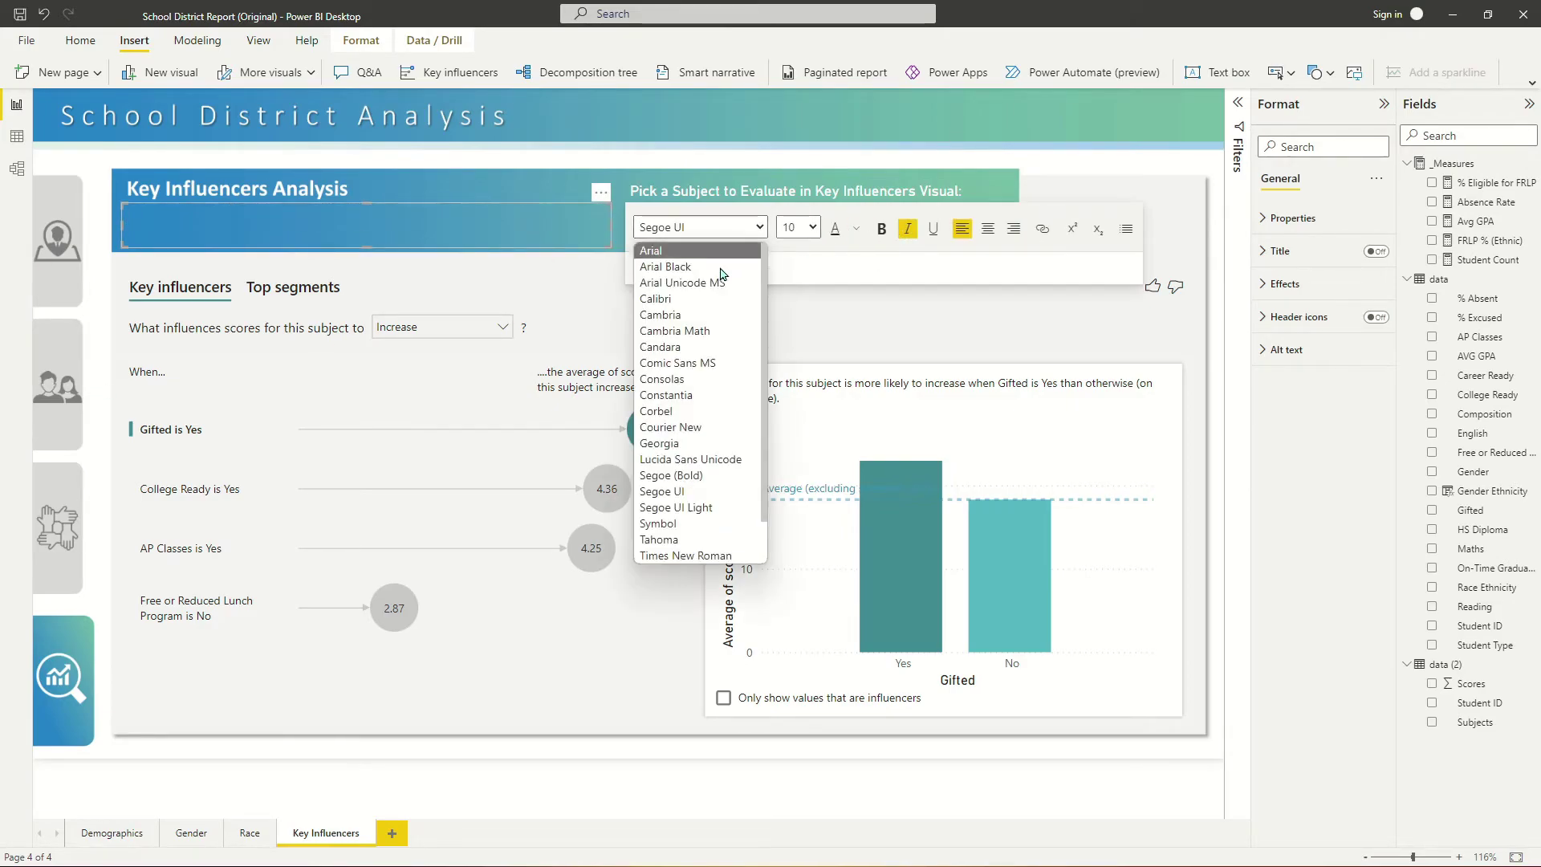
pyautogui.click(690, 301)
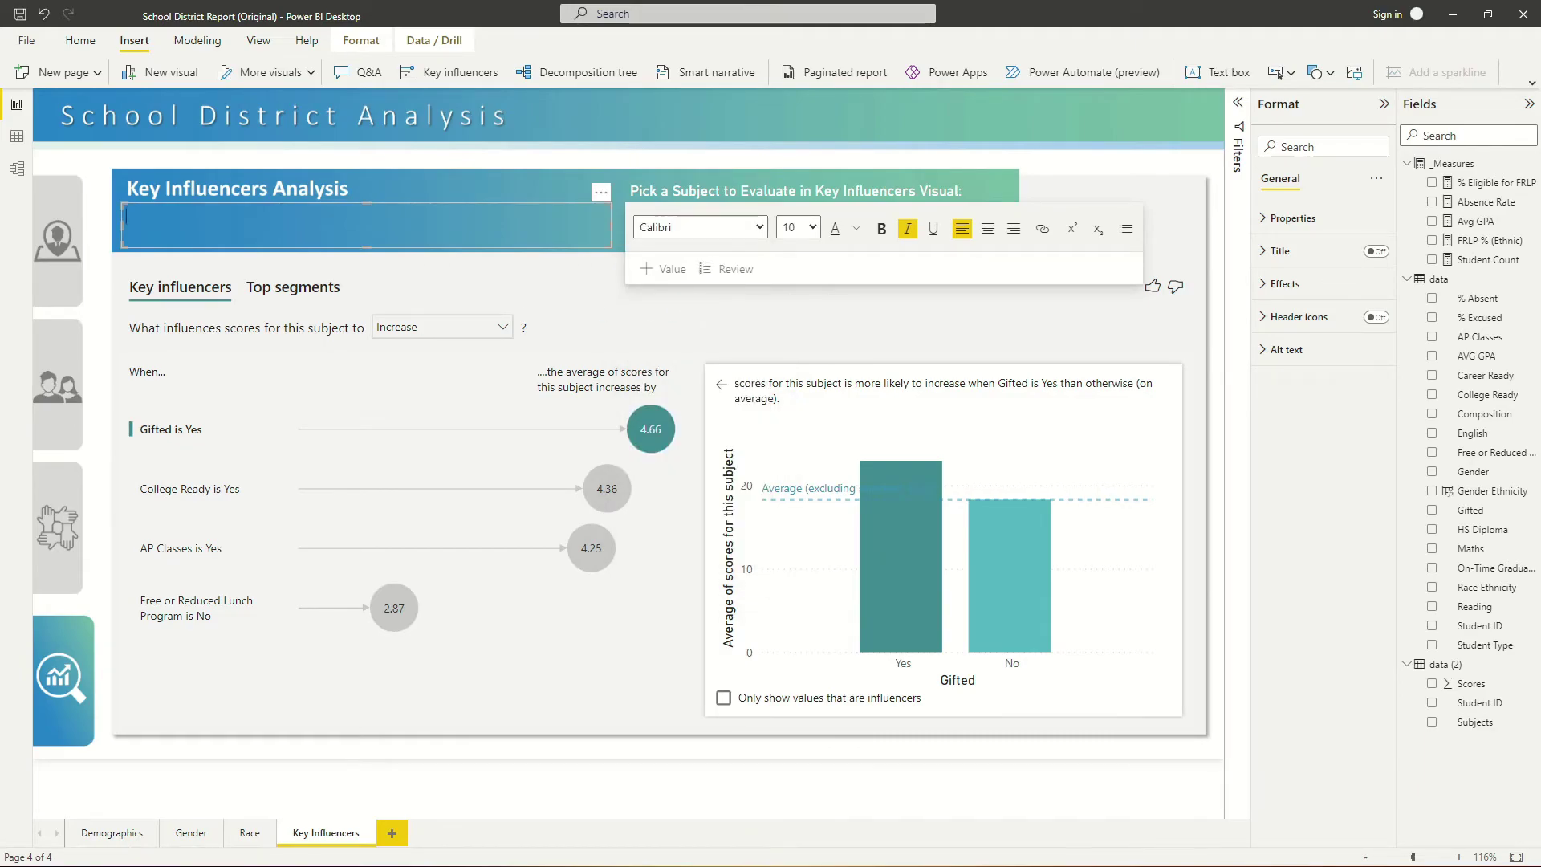
# Test the subject slicer with Composition and leave it set to English.
pyautogui.click(803, 193)
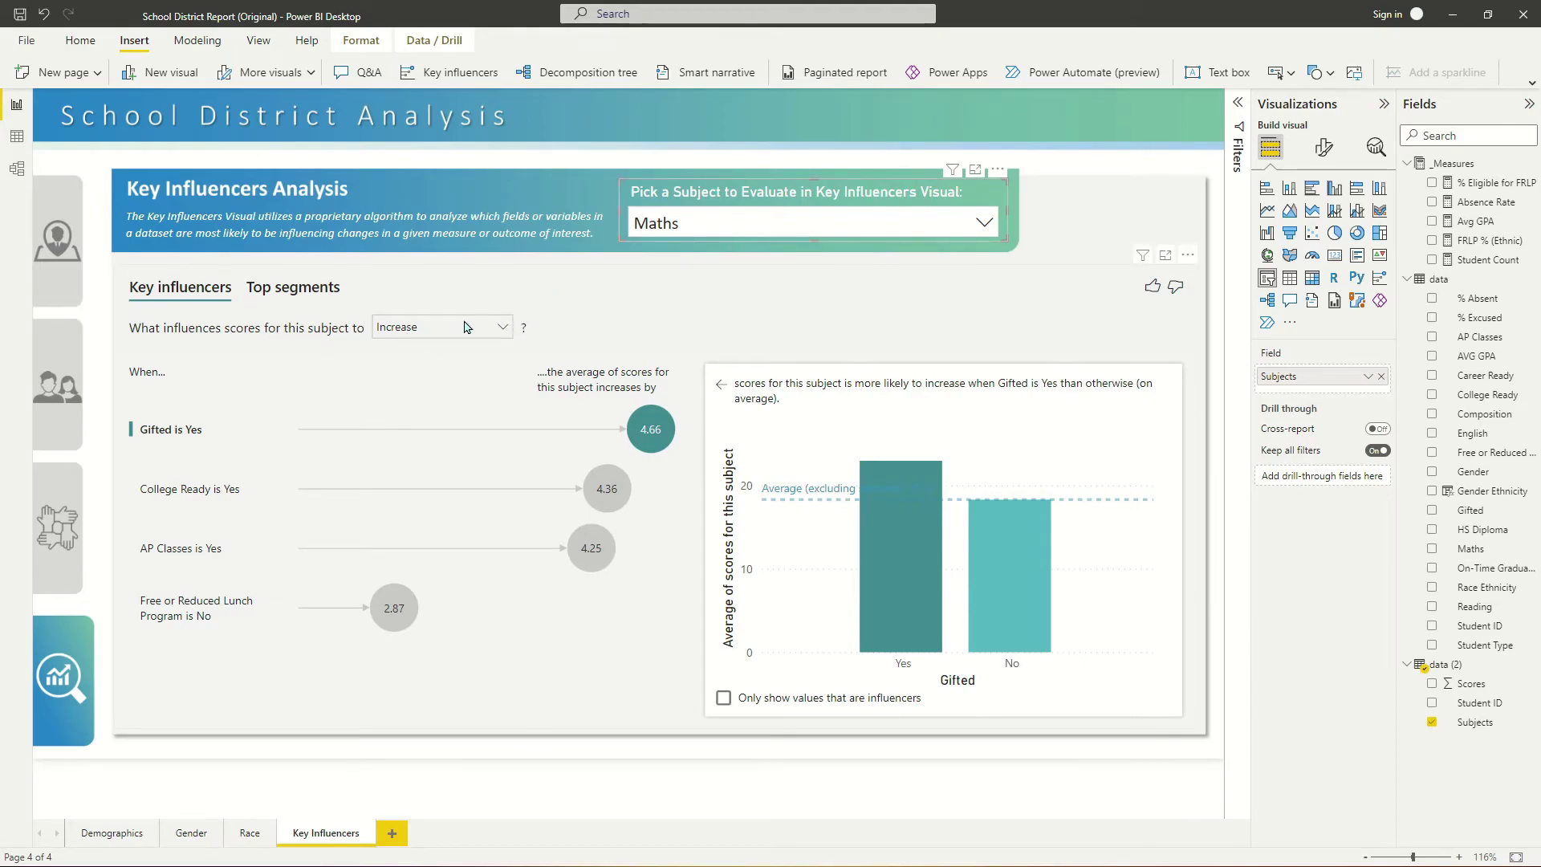
pyautogui.click(714, 226)
pyautogui.click(706, 255)
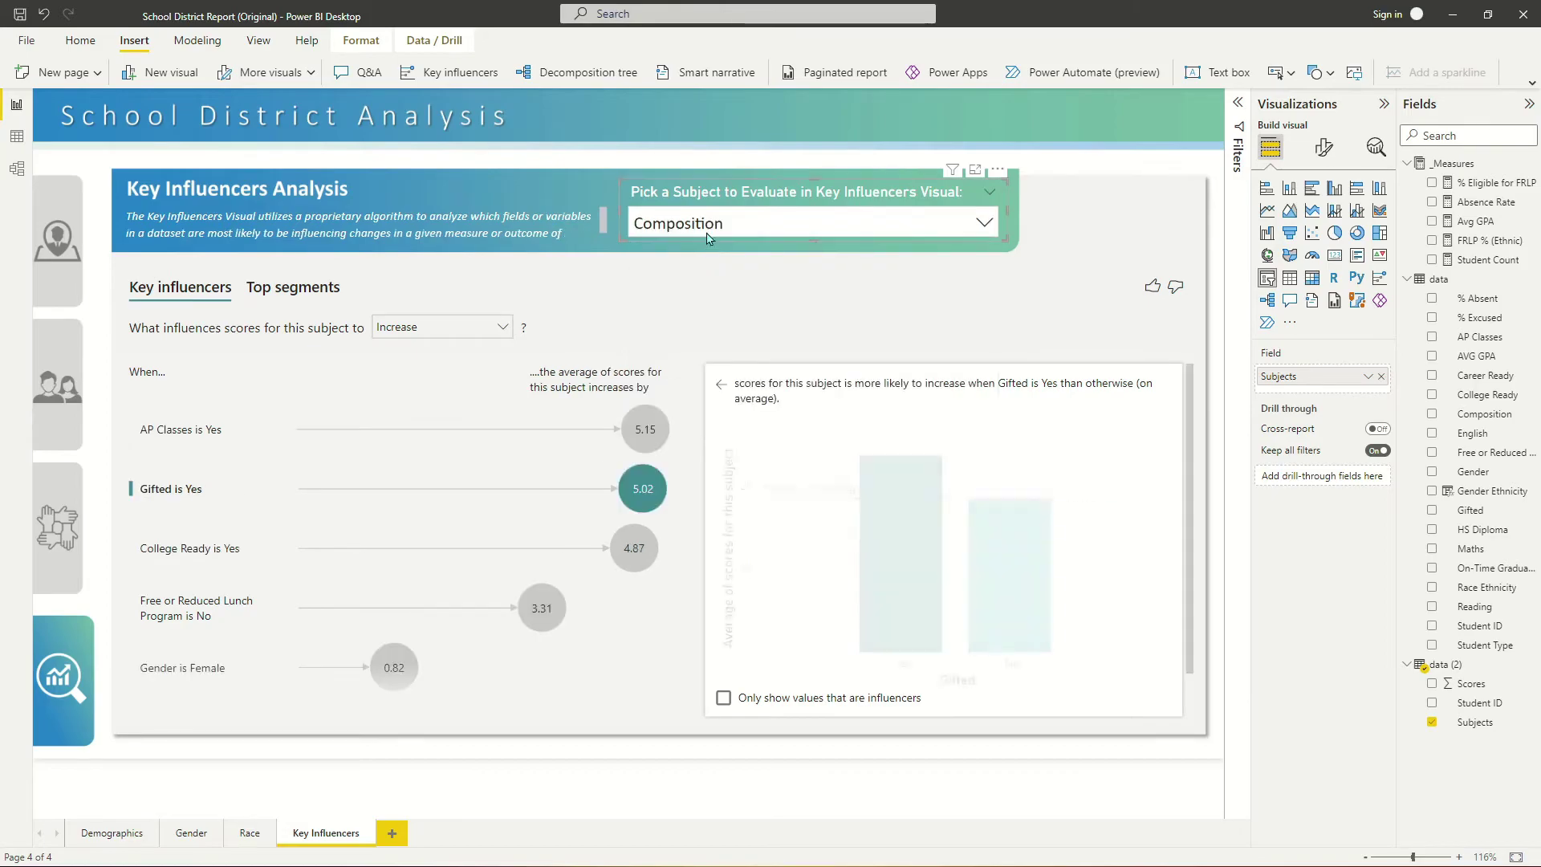
pyautogui.click(714, 222)
pyautogui.click(710, 287)
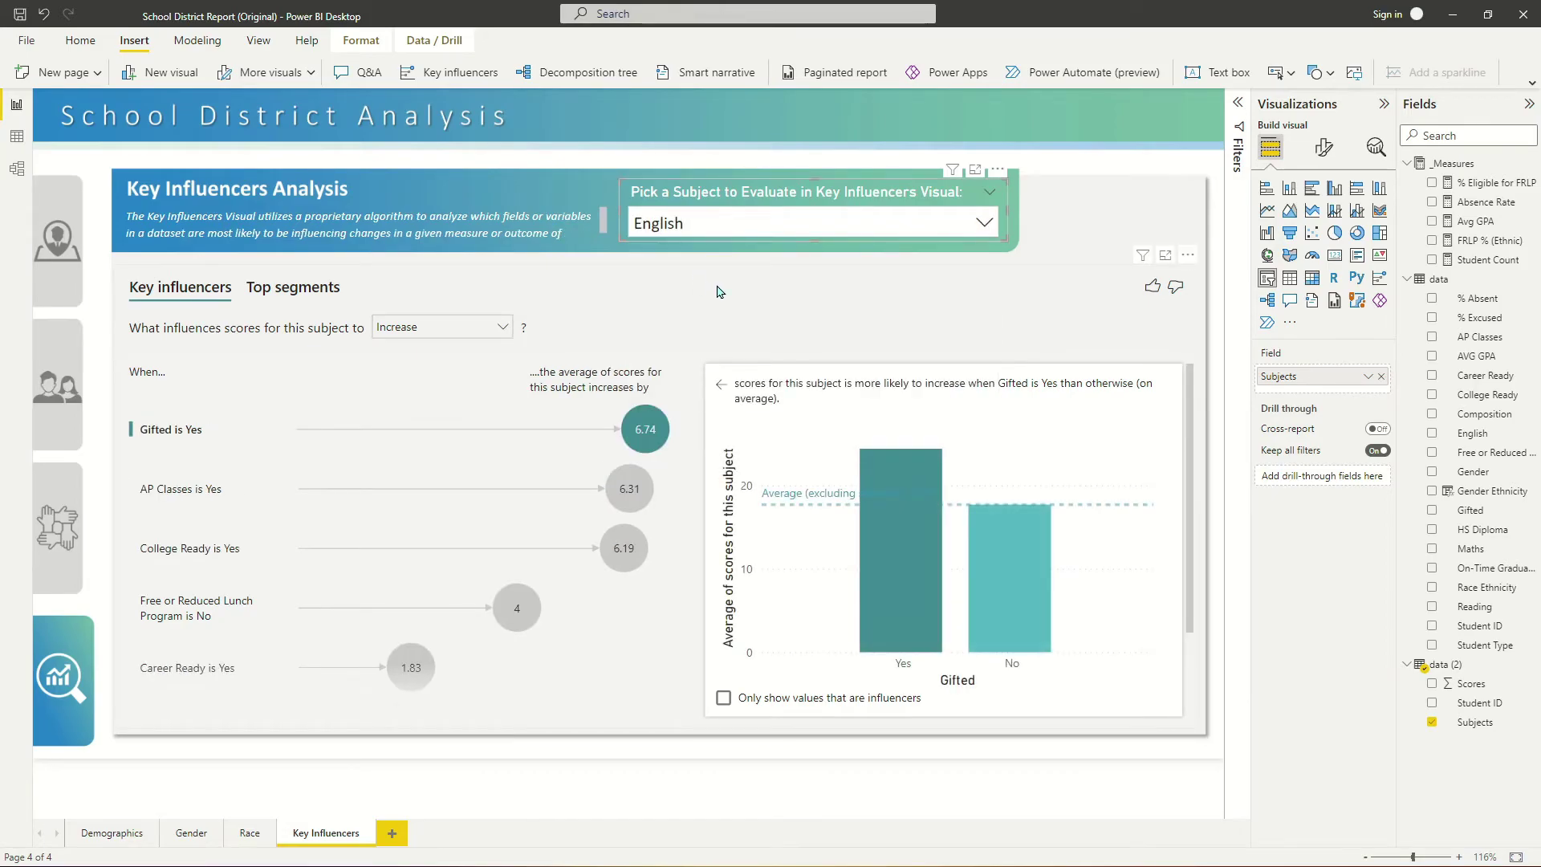
# Turn on Counts in the Key Influencers visual's analysis settings.
pyautogui.click(720, 292)
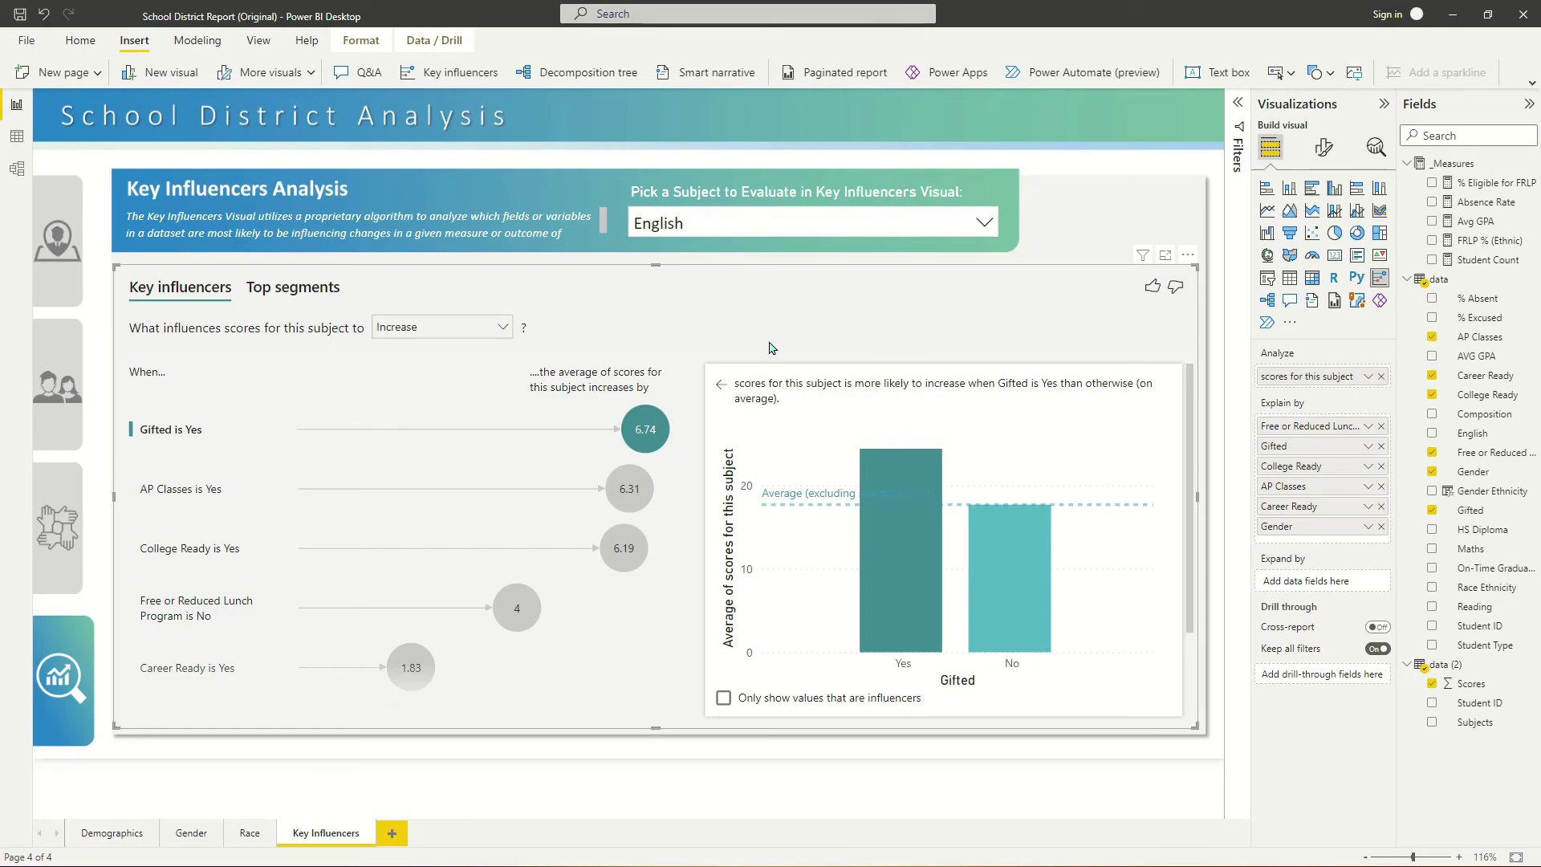
pyautogui.click(1322, 148)
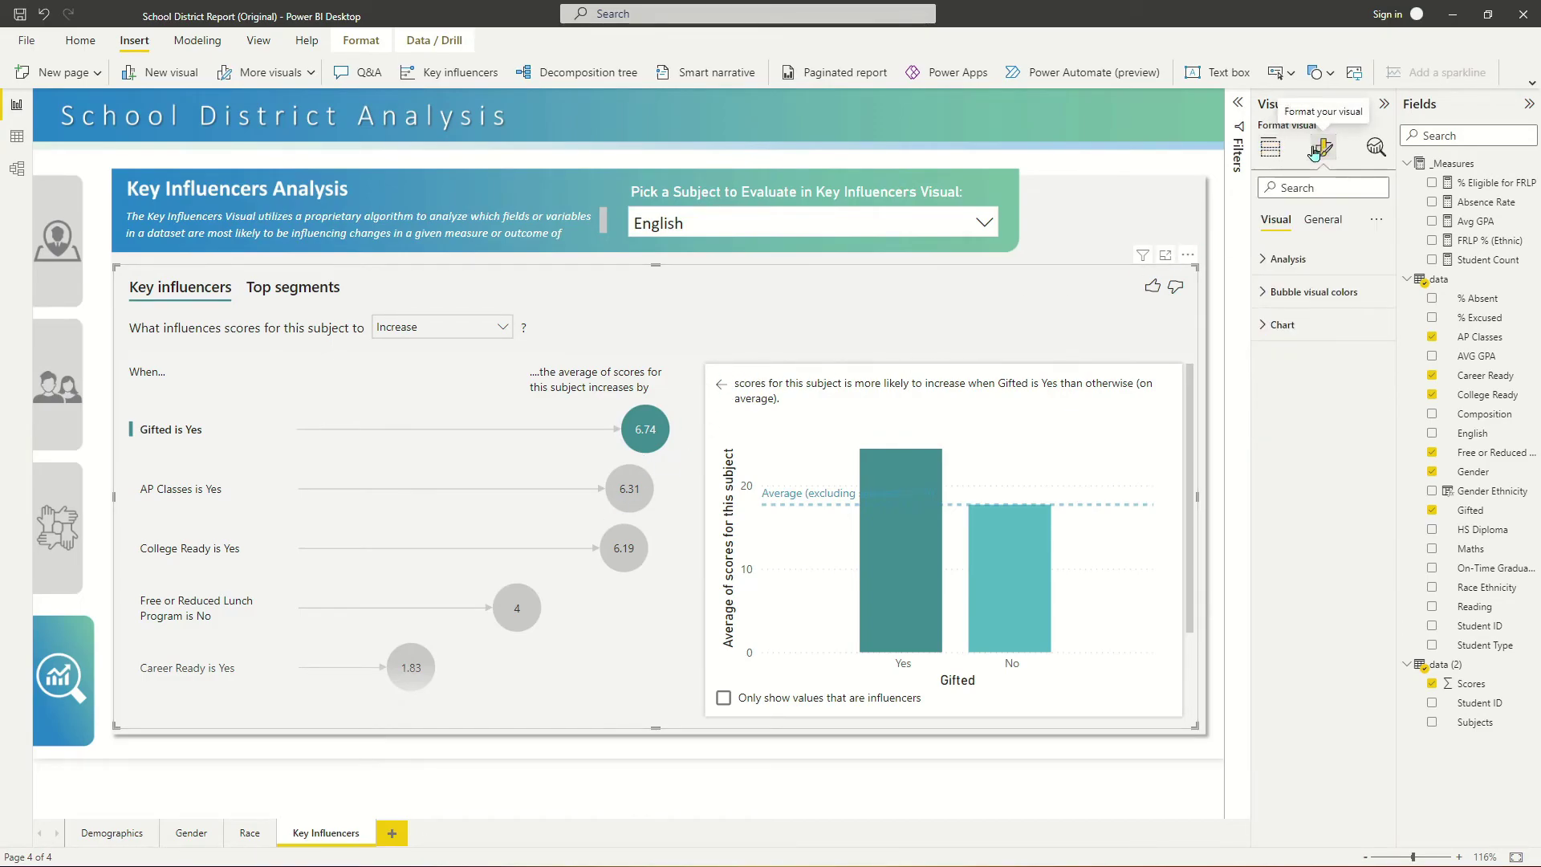
pyautogui.click(1276, 261)
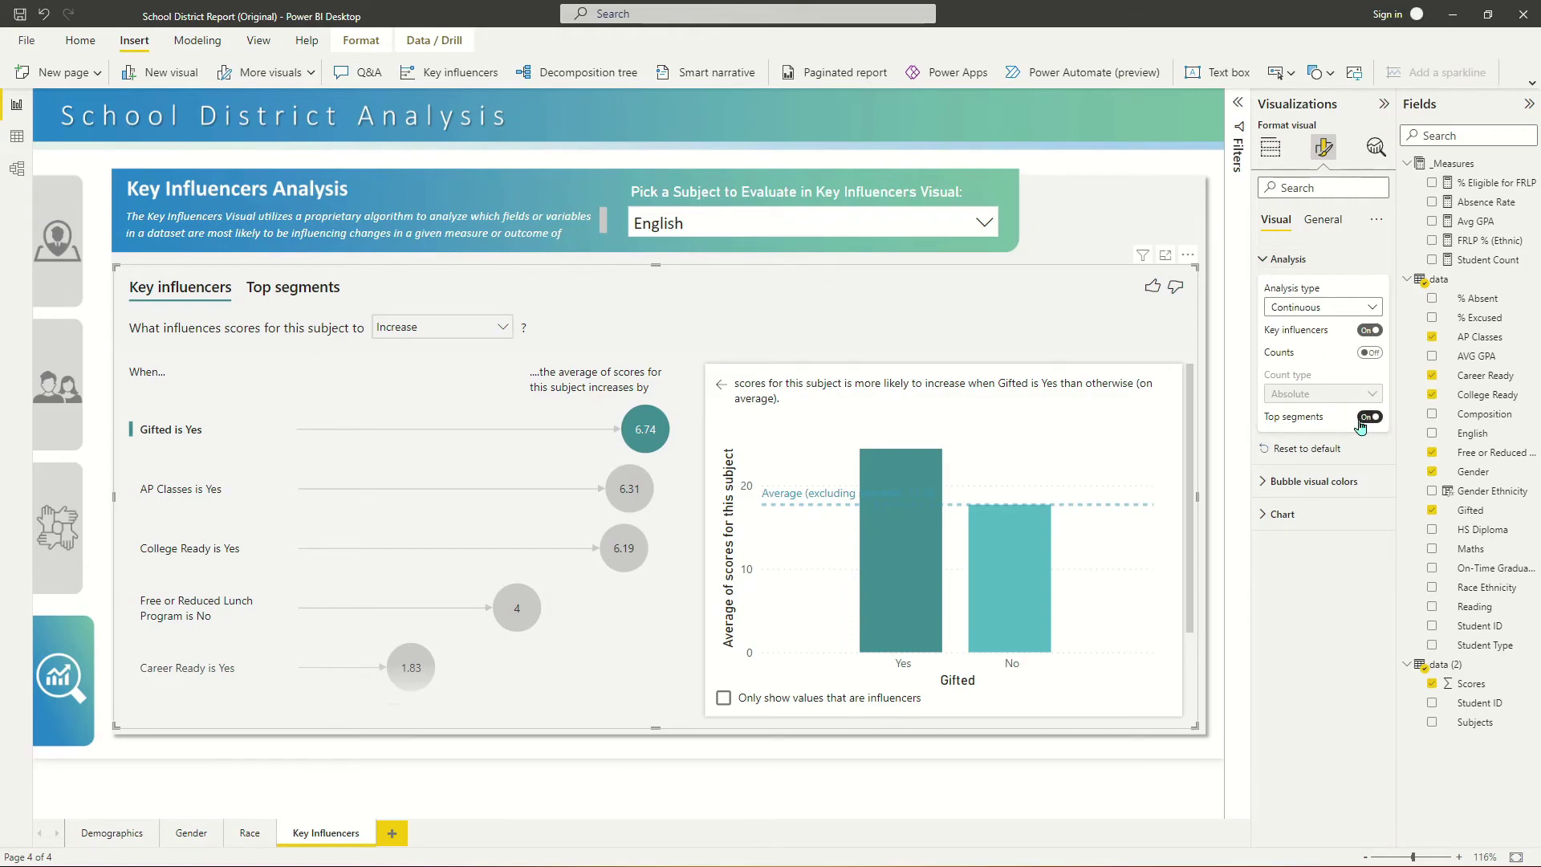
pyautogui.click(1368, 353)
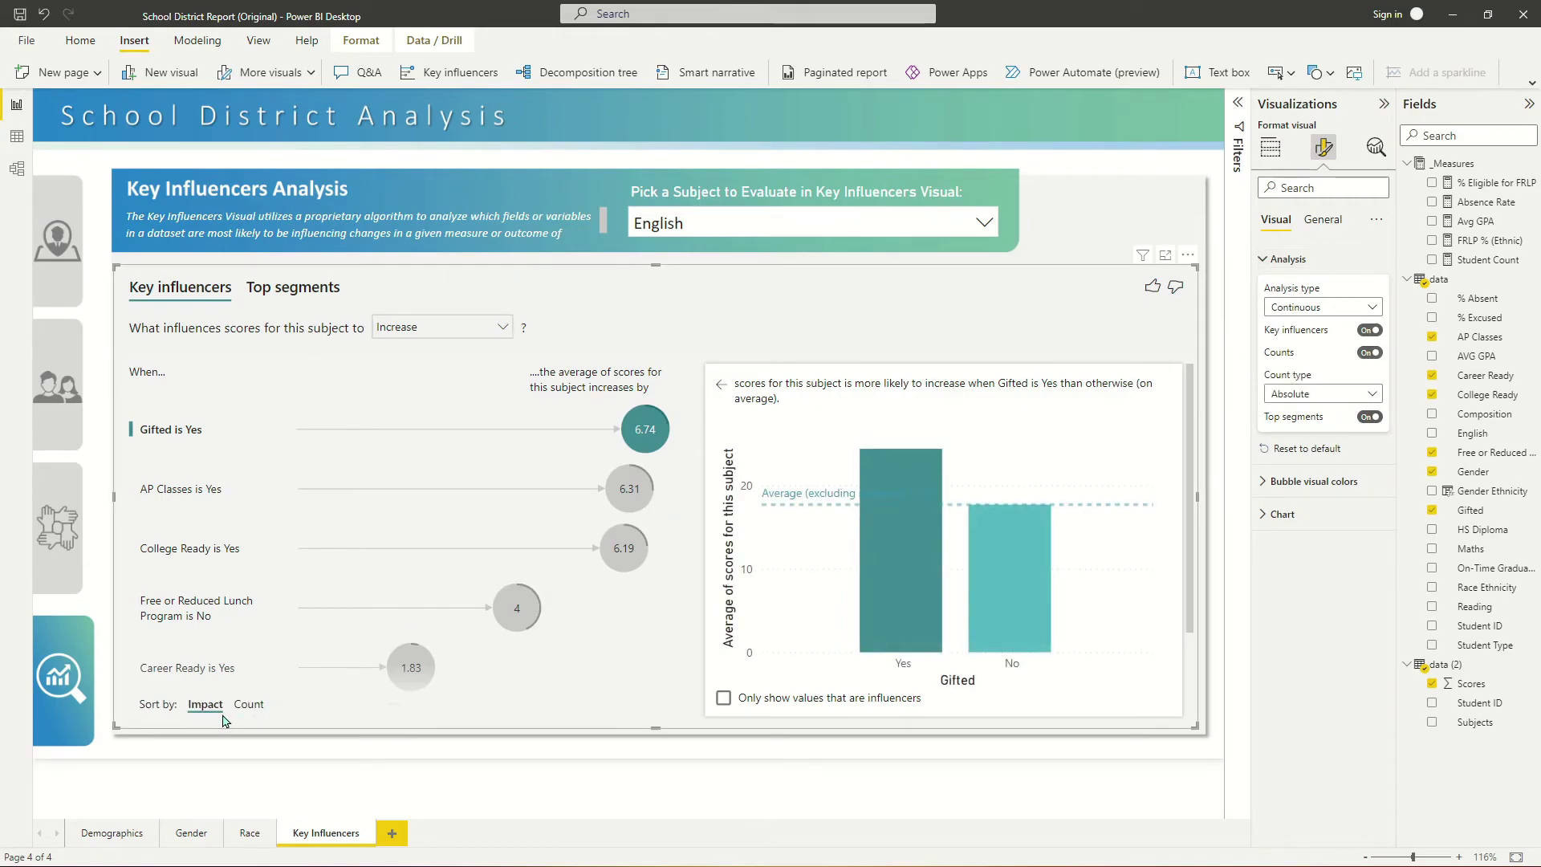
pyautogui.click(1278, 259)
pyautogui.click(1266, 293)
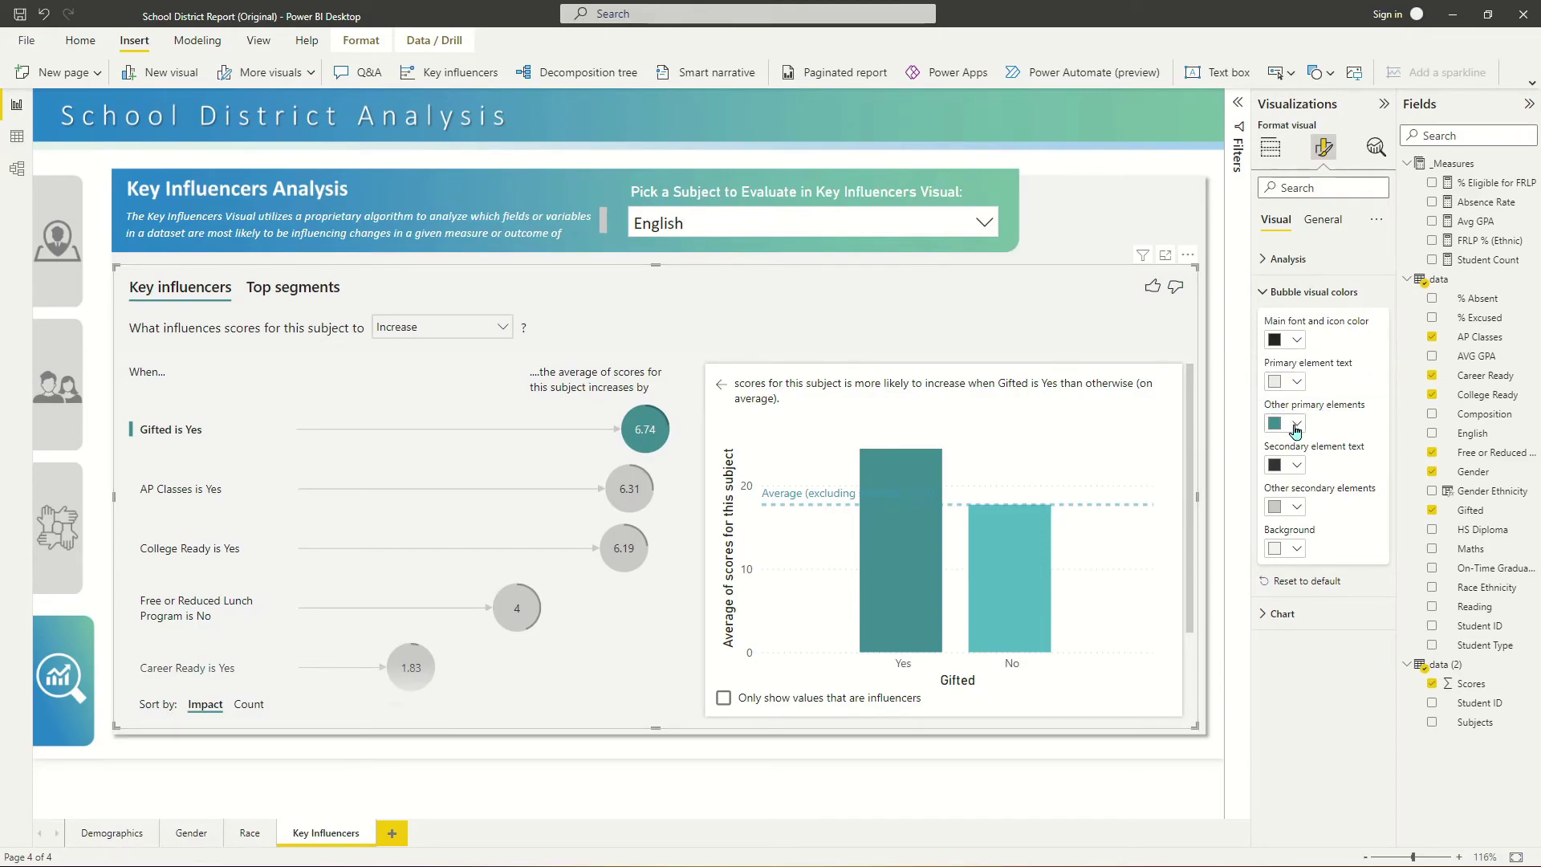
pyautogui.click(1296, 425)
pyautogui.click(640, 422)
# Widen the description text box slightly so its full text fits on two lines without scrolling.
pyautogui.click(380, 217)
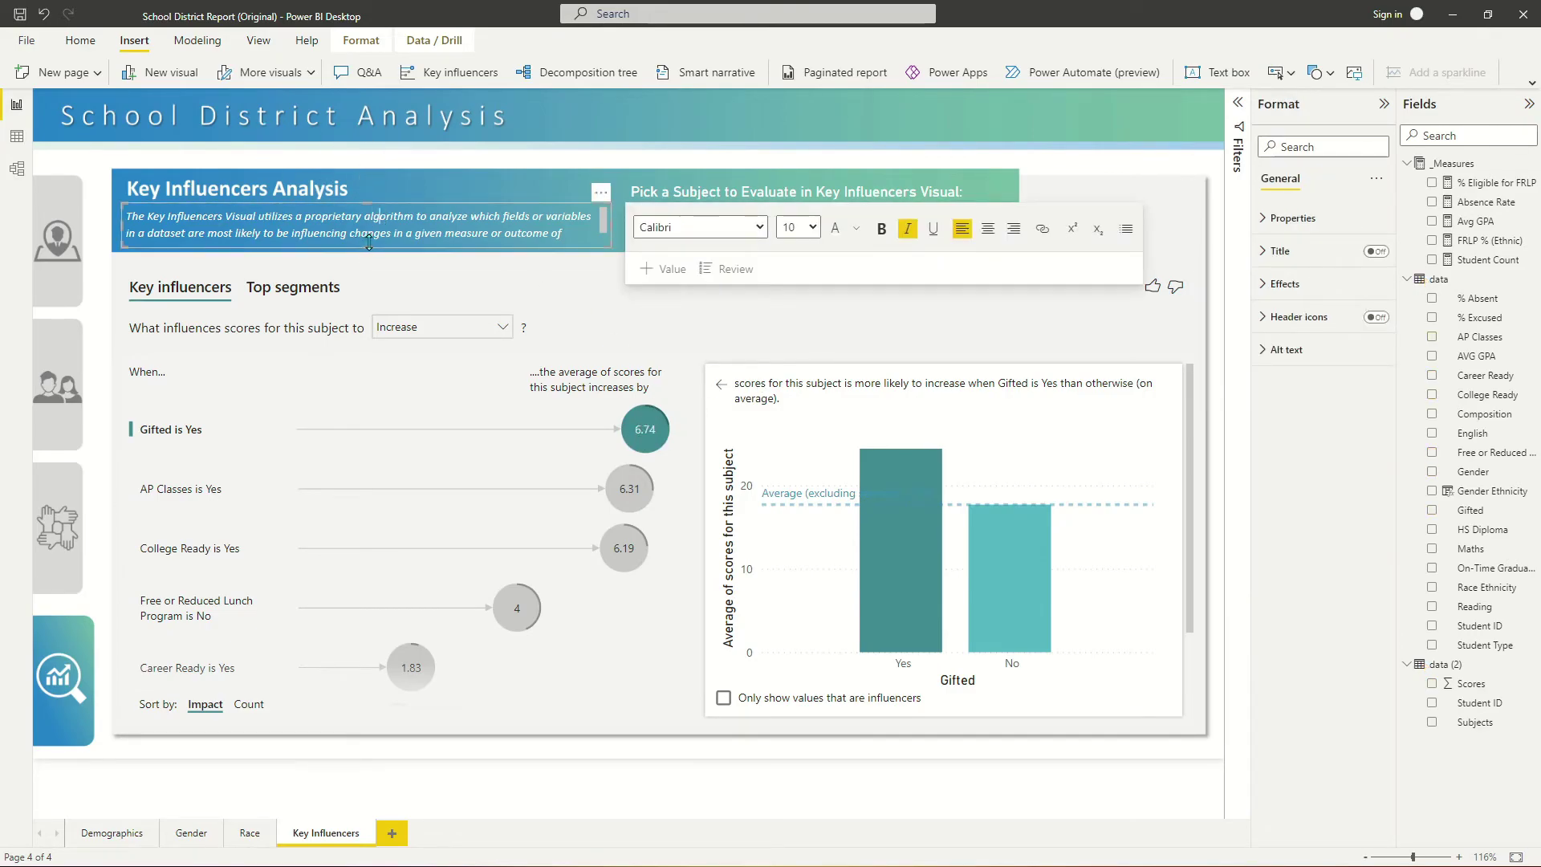
pyautogui.moveTo(612, 228); pyautogui.dragTo(619, 228)
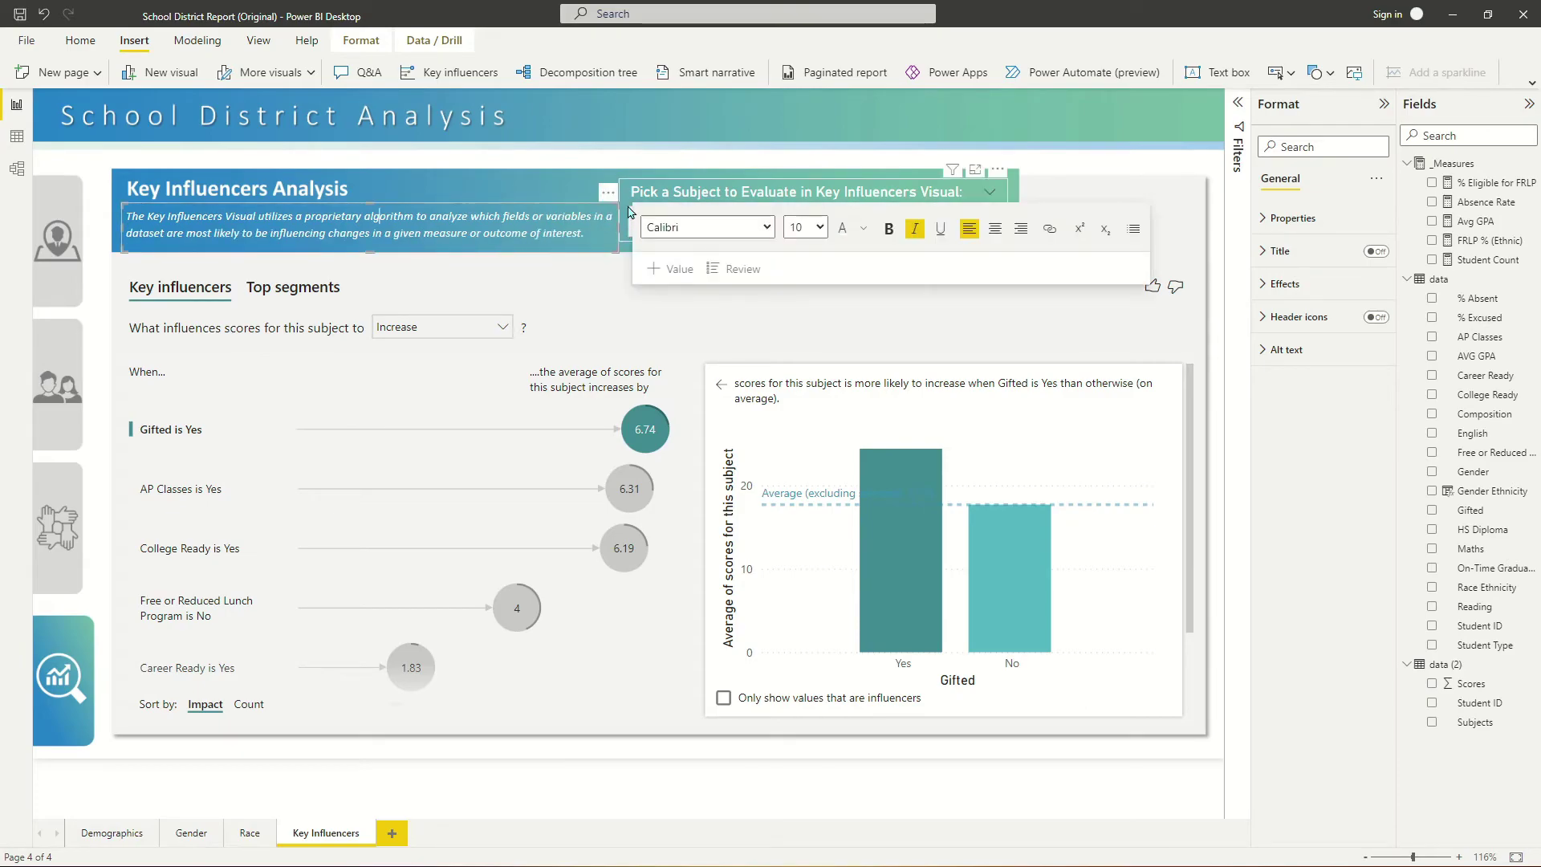
pyautogui.click(87, 104)
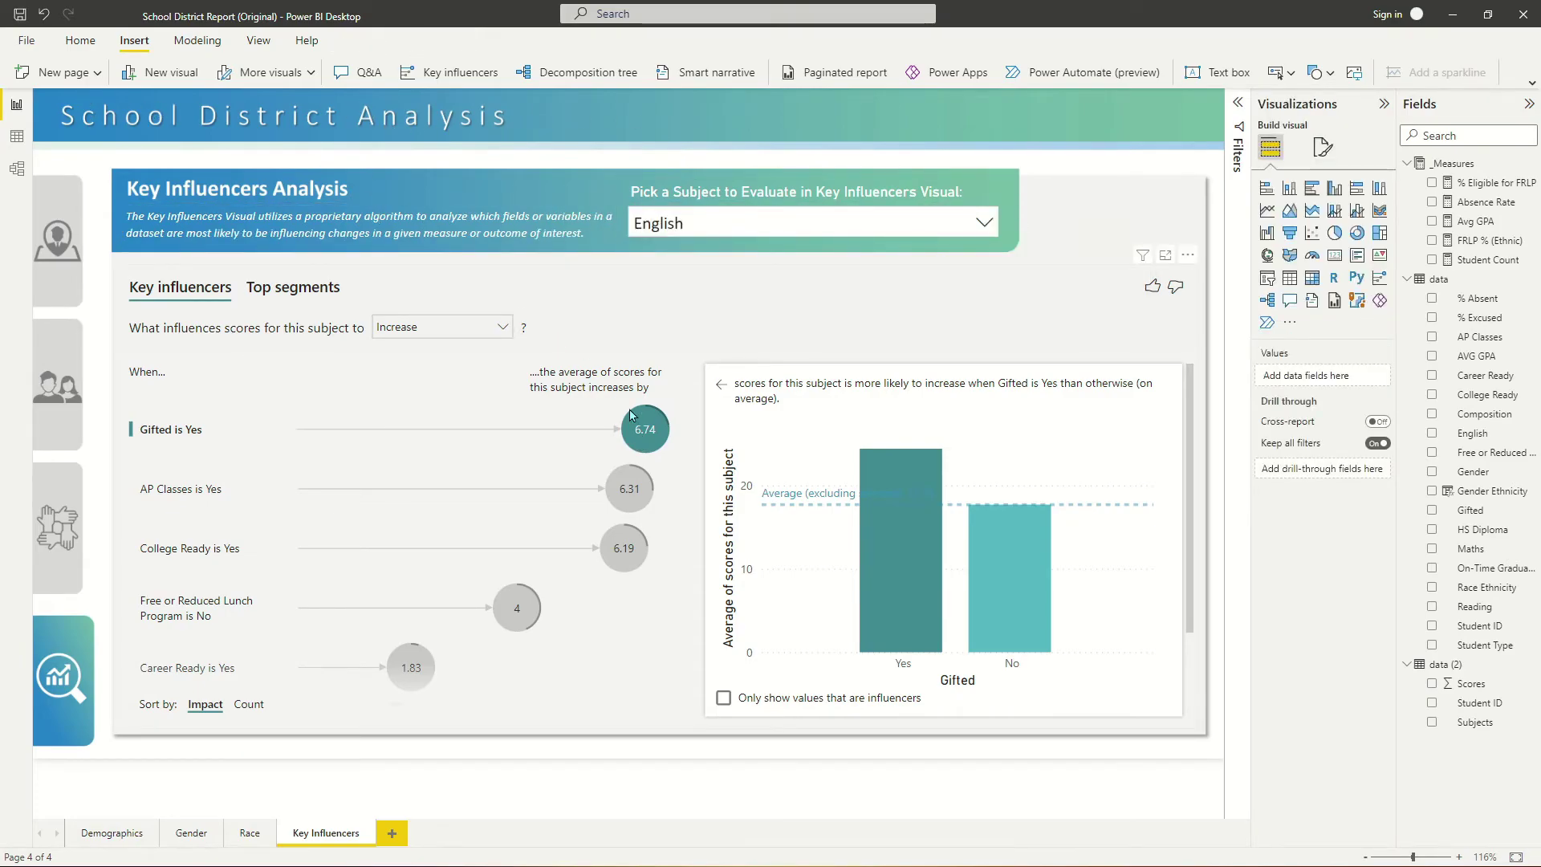
# Set the Key Influencers visual's other primary elements color to the theme blue.
pyautogui.click(674, 287)
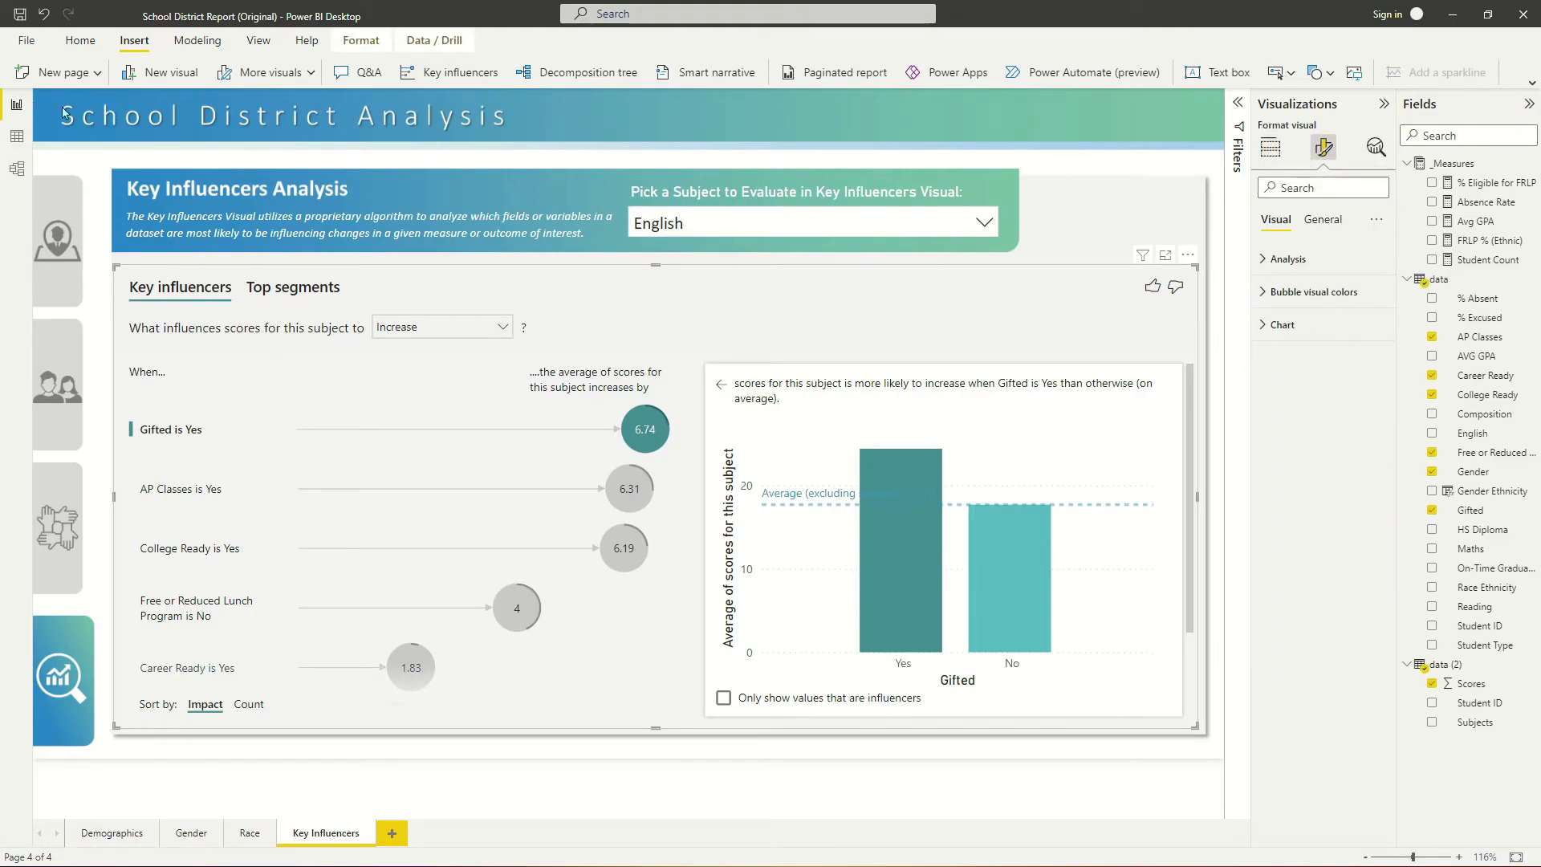
pyautogui.click(1314, 292)
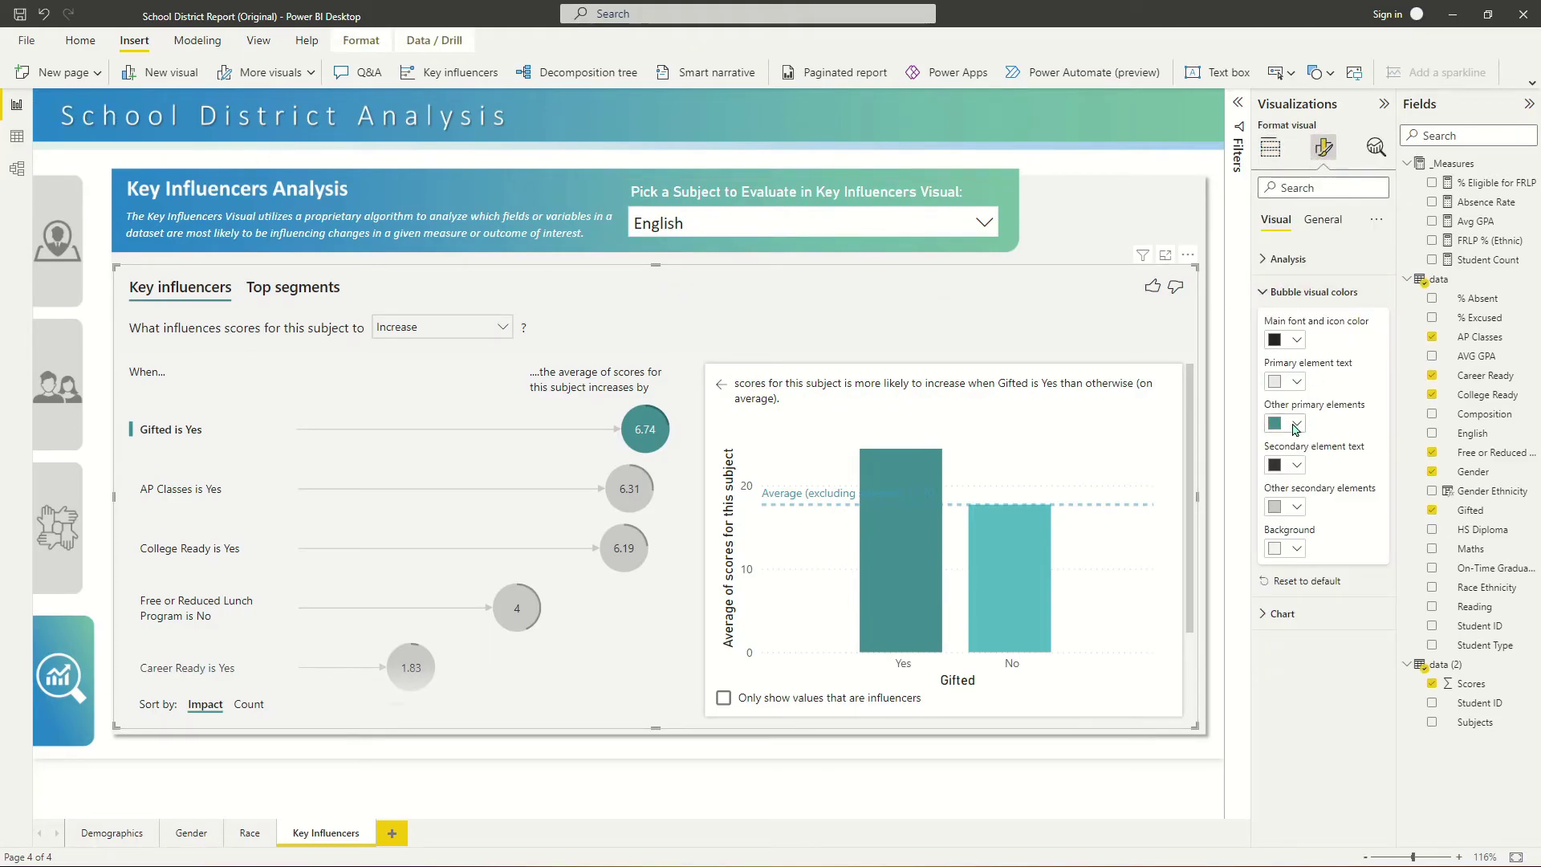
pyautogui.click(1295, 423)
pyautogui.click(1337, 484)
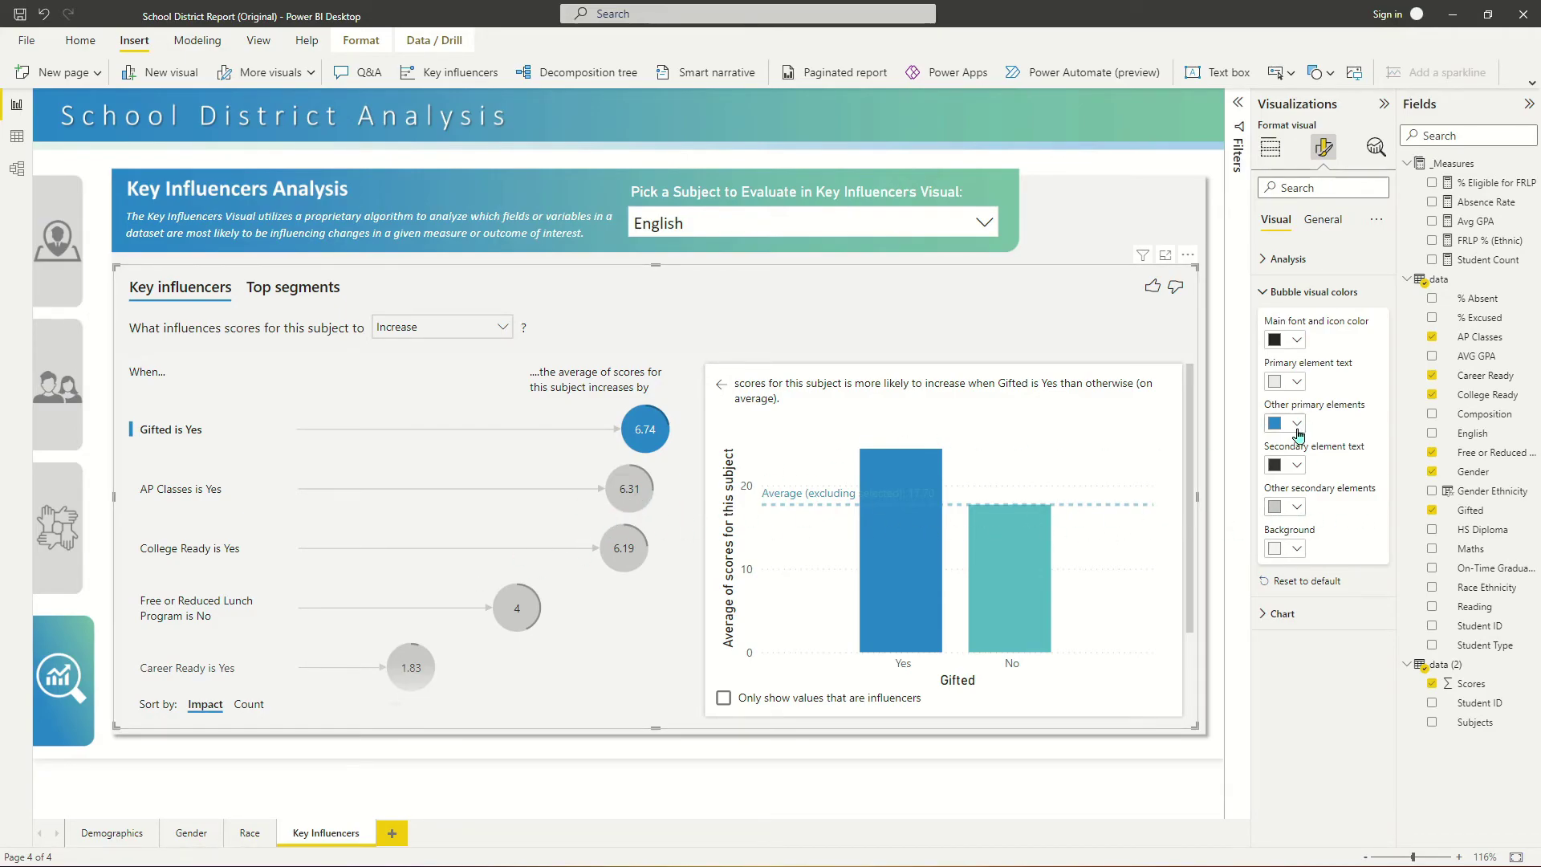
# Try darker grays for the visual's other secondary elements and settle on a very light gray.
pyautogui.click(1297, 509)
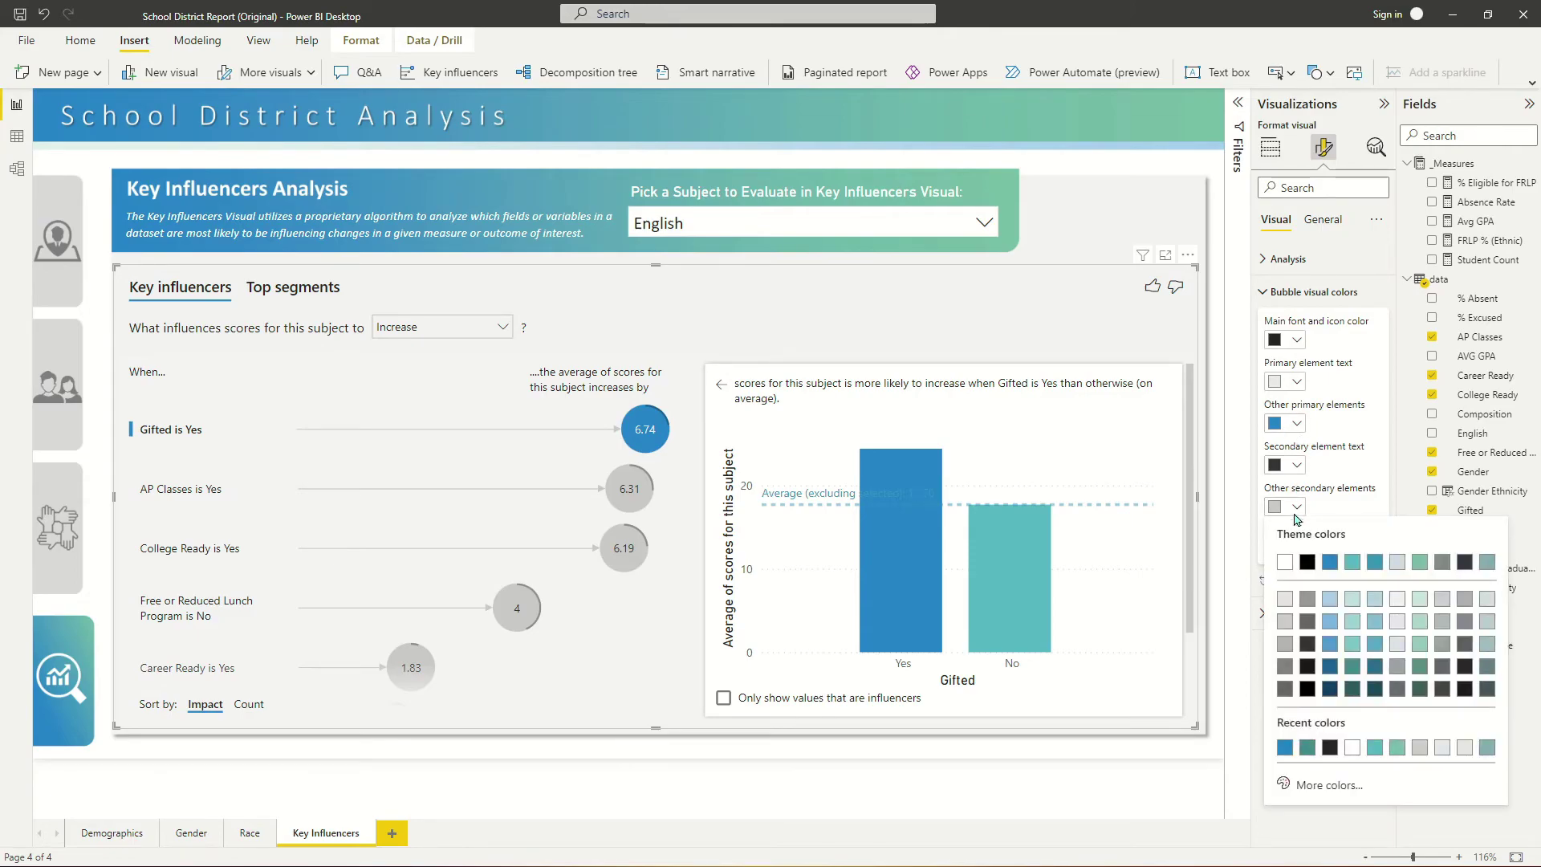
pyautogui.click(1294, 642)
pyautogui.click(1294, 548)
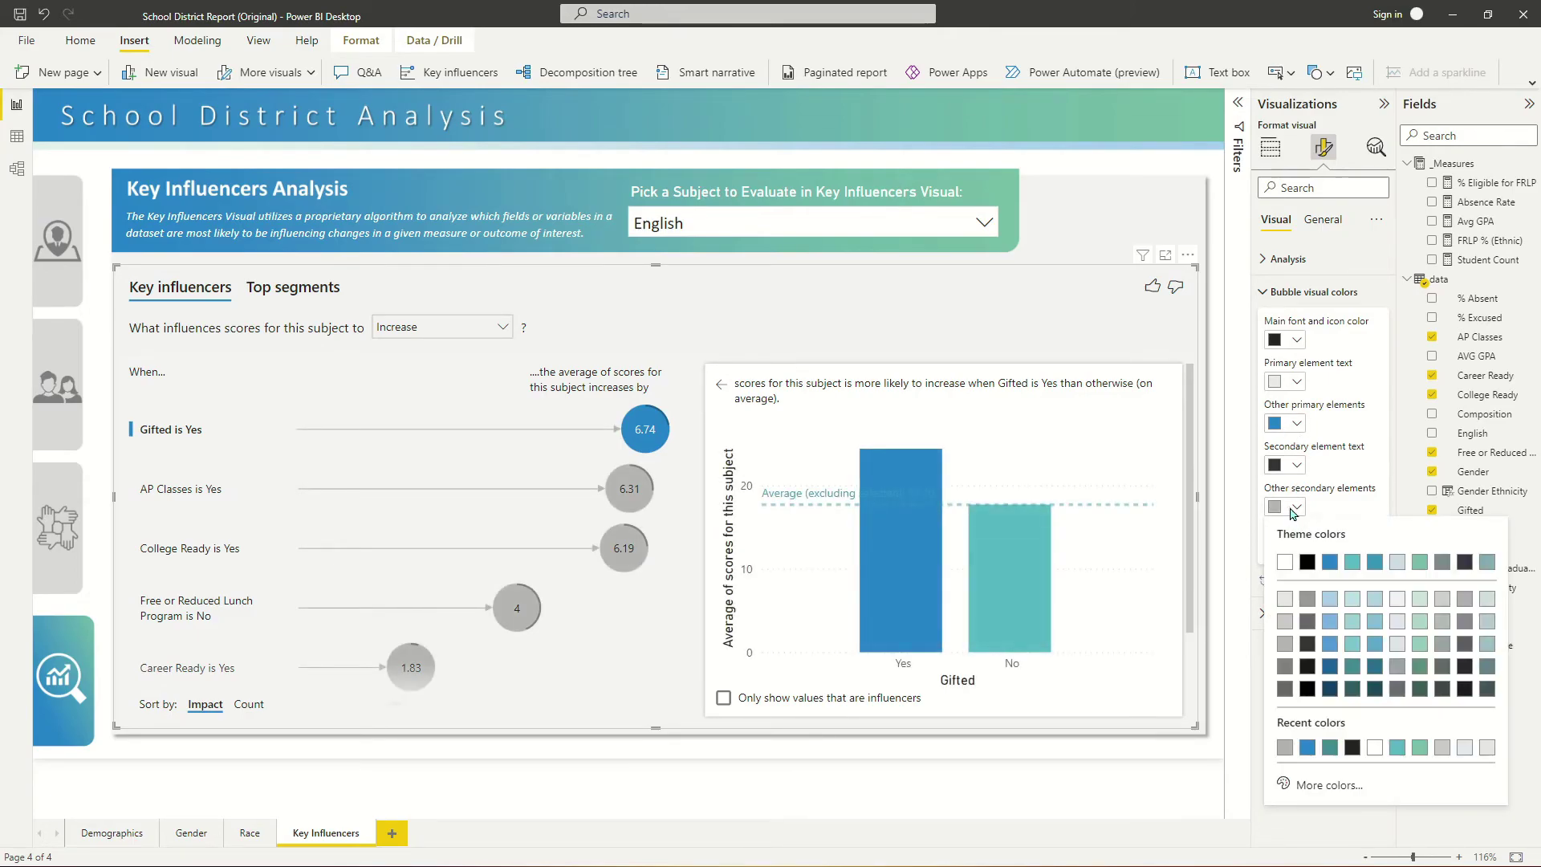
pyautogui.click(1289, 617)
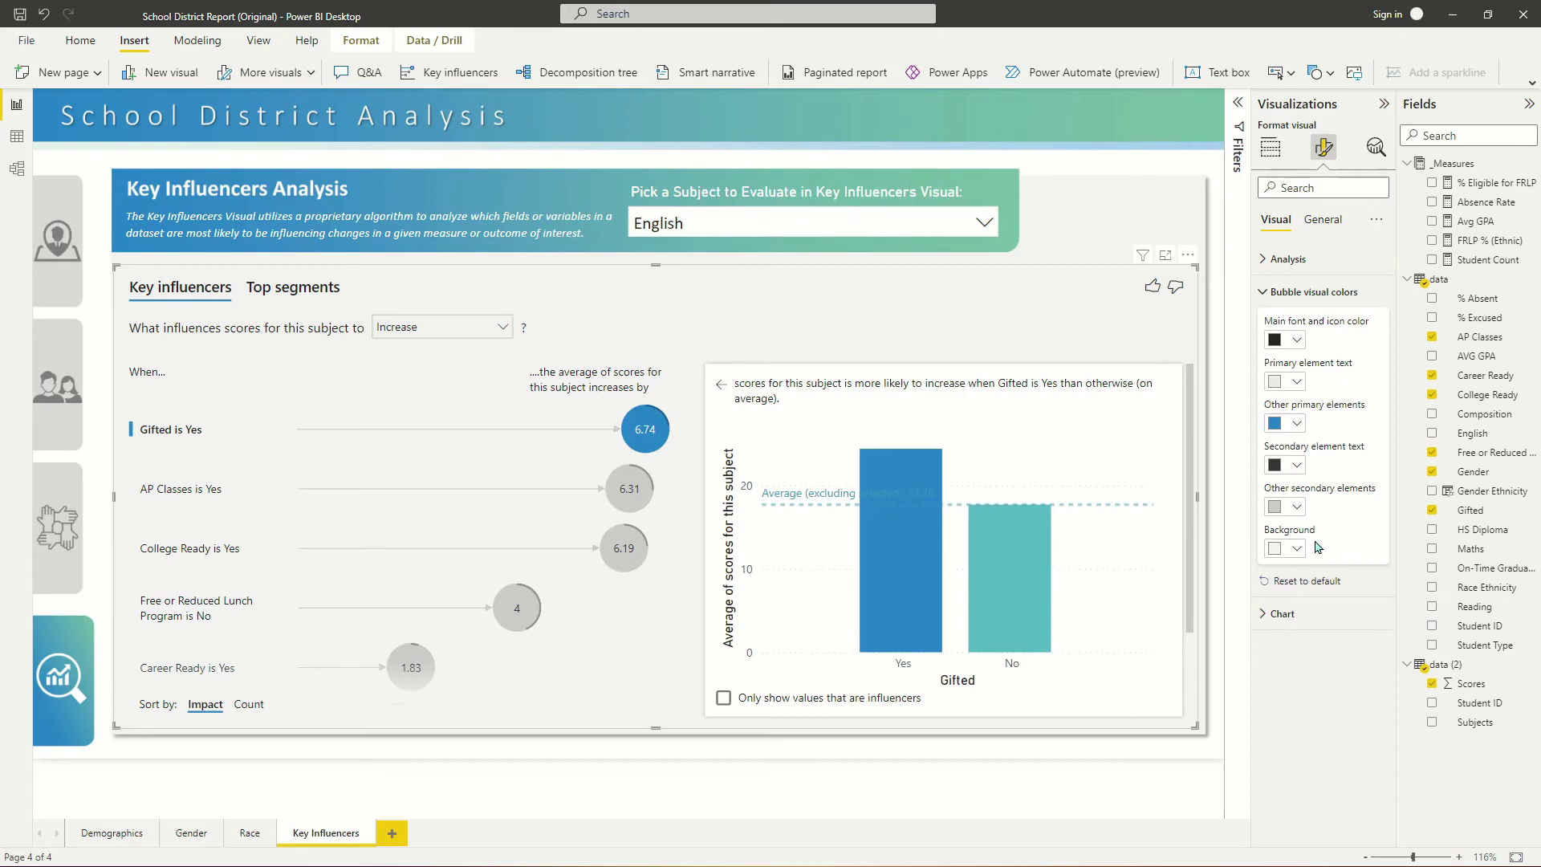
pyautogui.click(1291, 512)
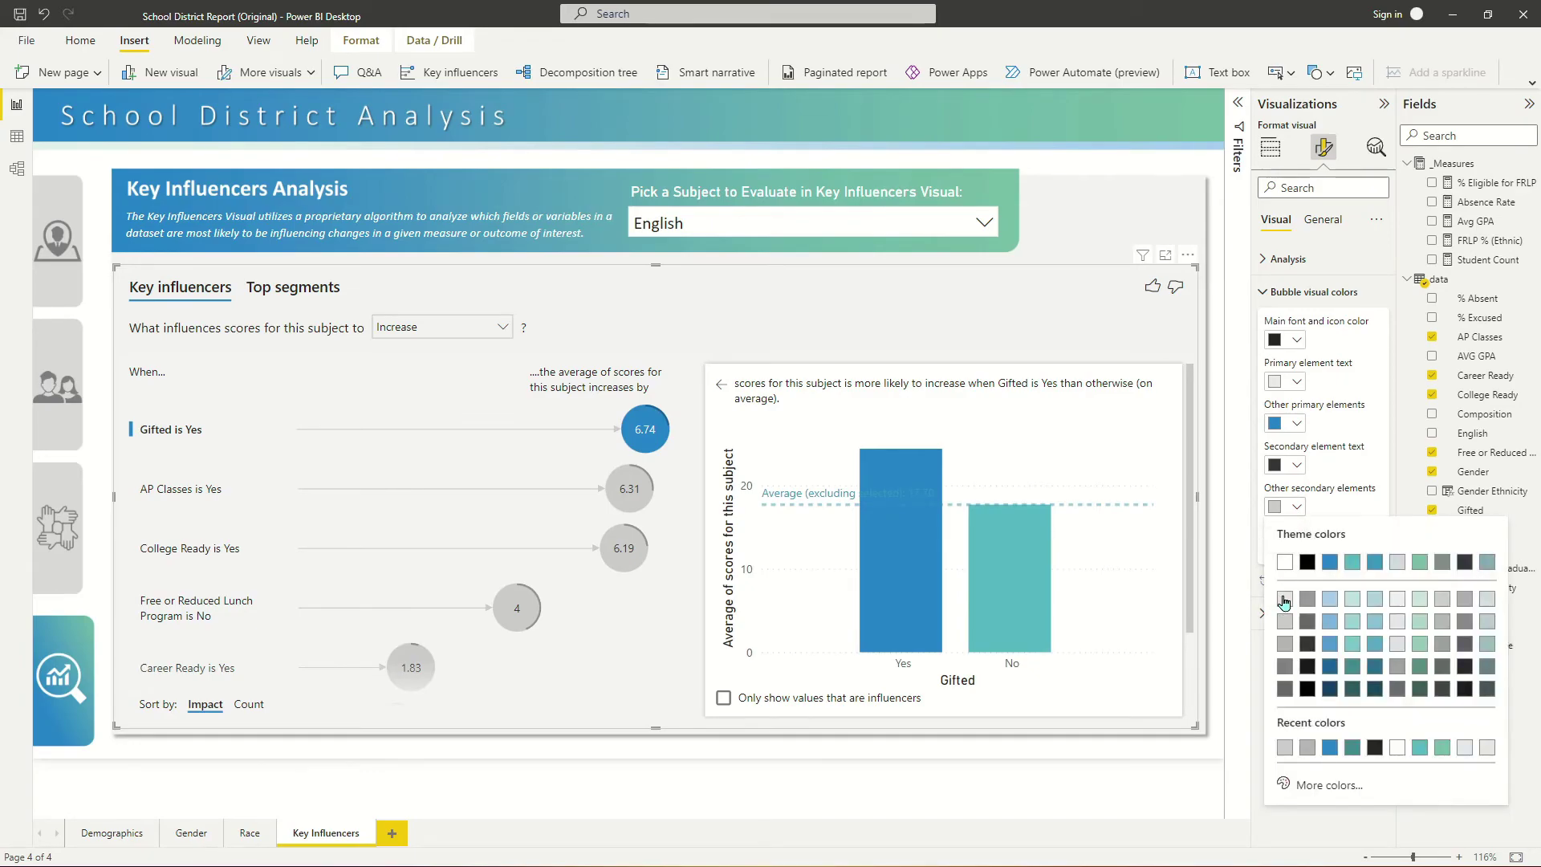
pyautogui.click(1291, 561)
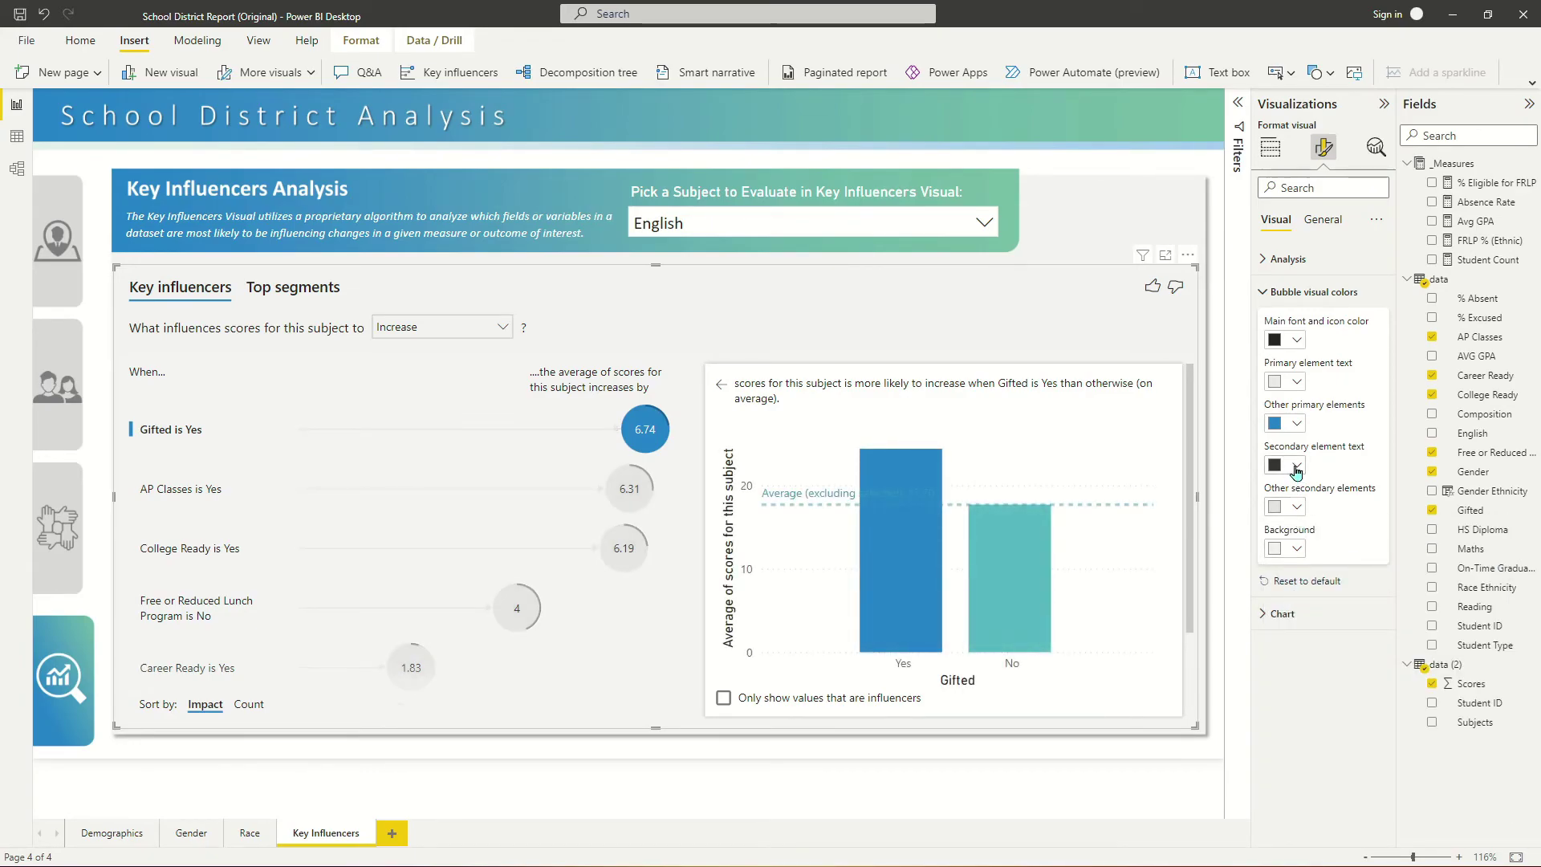
# Set the visual's secondary element text color to a dark gray.
pyautogui.click(1297, 471)
pyautogui.click(1306, 588)
pyautogui.click(1296, 508)
pyautogui.click(1296, 465)
pyautogui.click(1297, 466)
pyautogui.click(1306, 589)
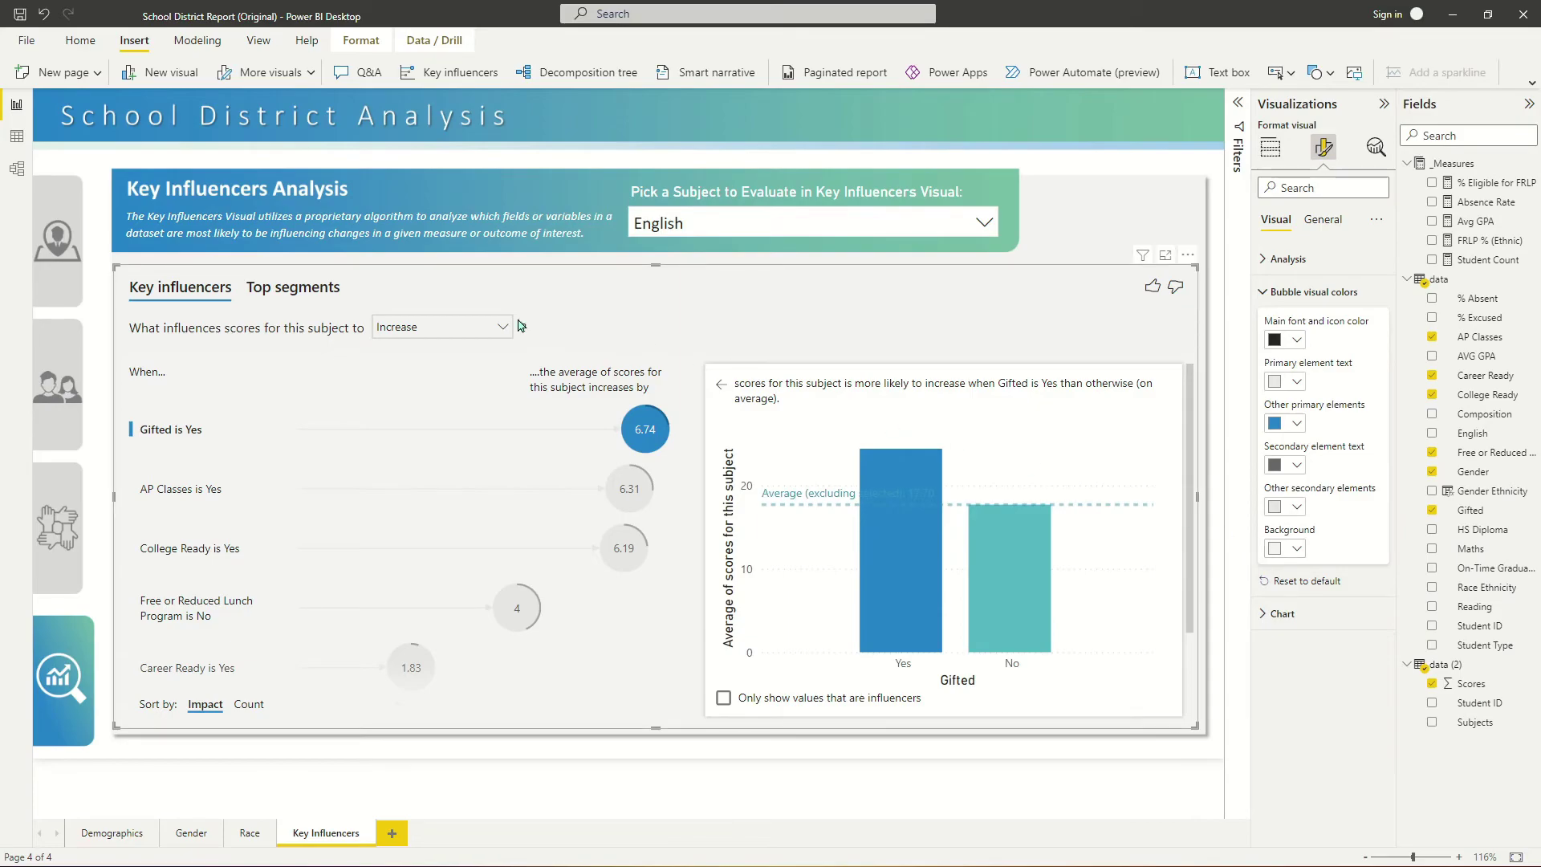
# Set the data color of the Key Influencers visual's column chart to a light gray.
pyautogui.click(1296, 549)
pyautogui.click(1294, 608)
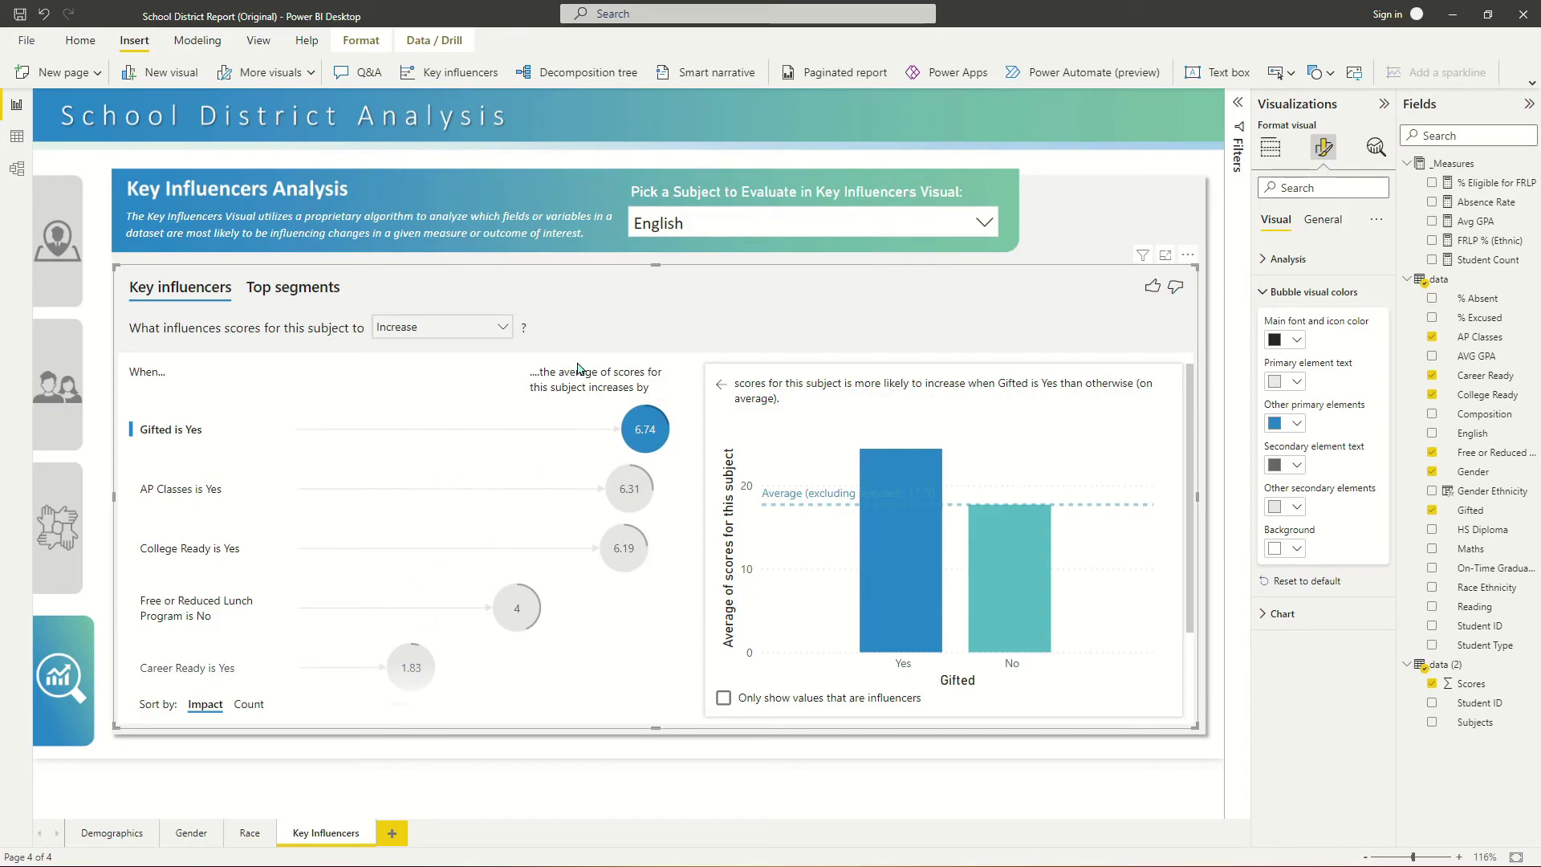
pyautogui.click(1282, 613)
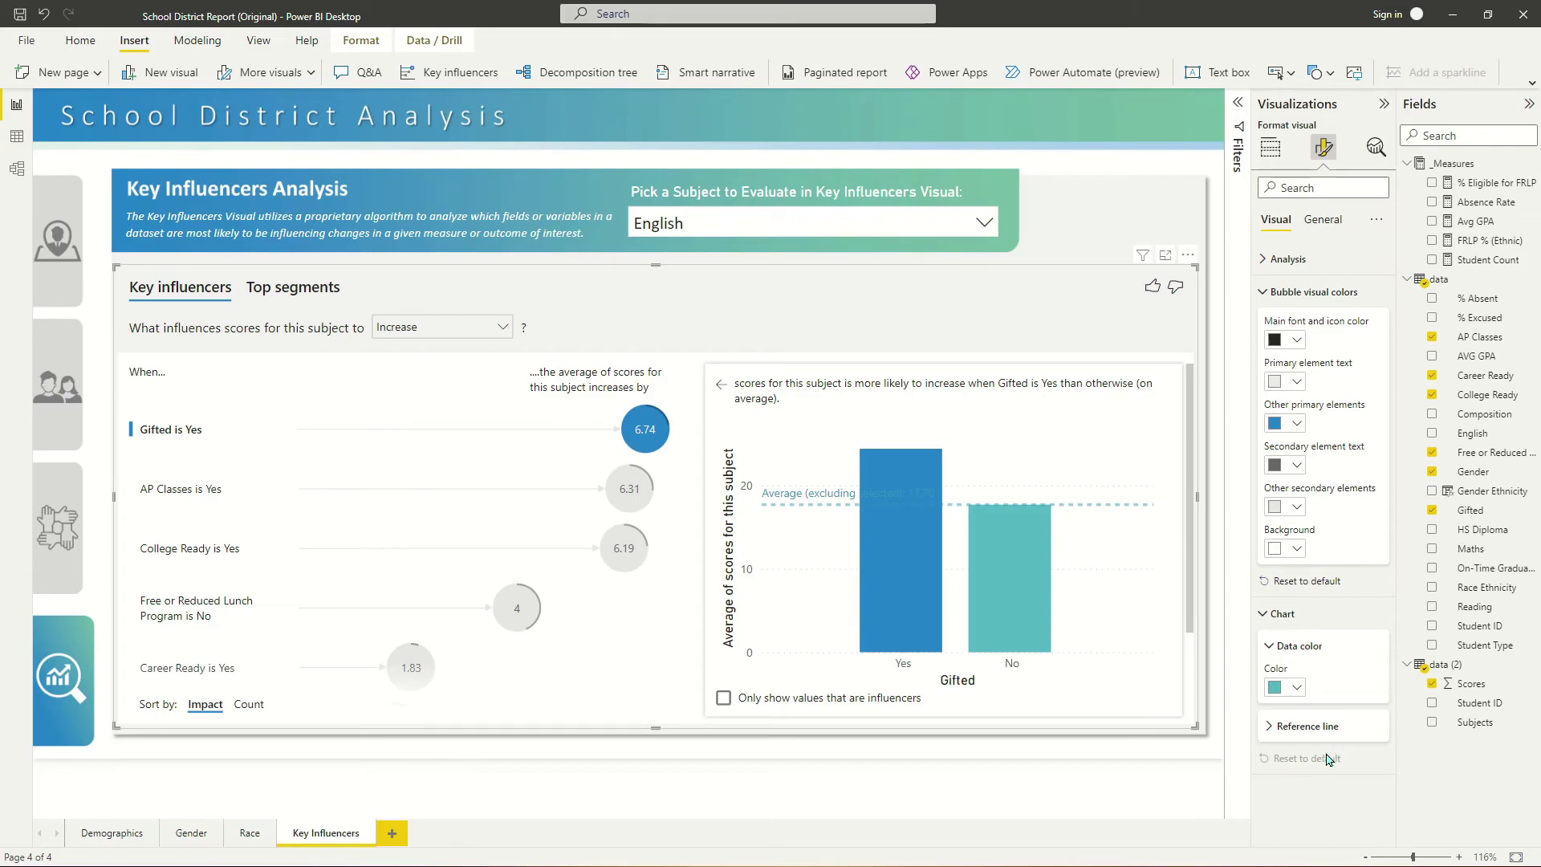
pyautogui.click(1270, 726)
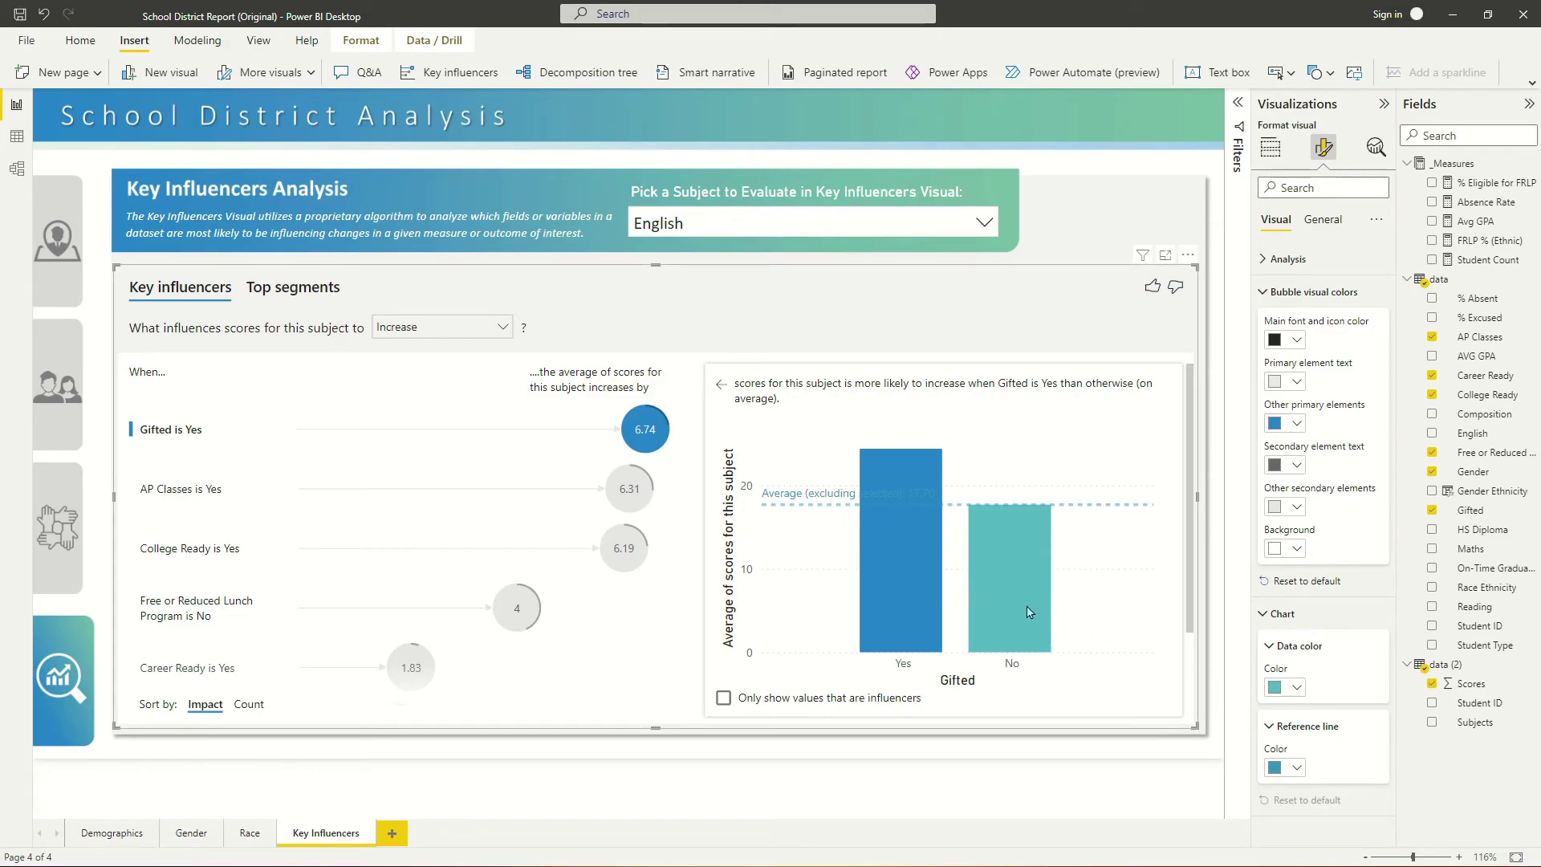
pyautogui.click(1290, 687)
pyautogui.click(1289, 518)
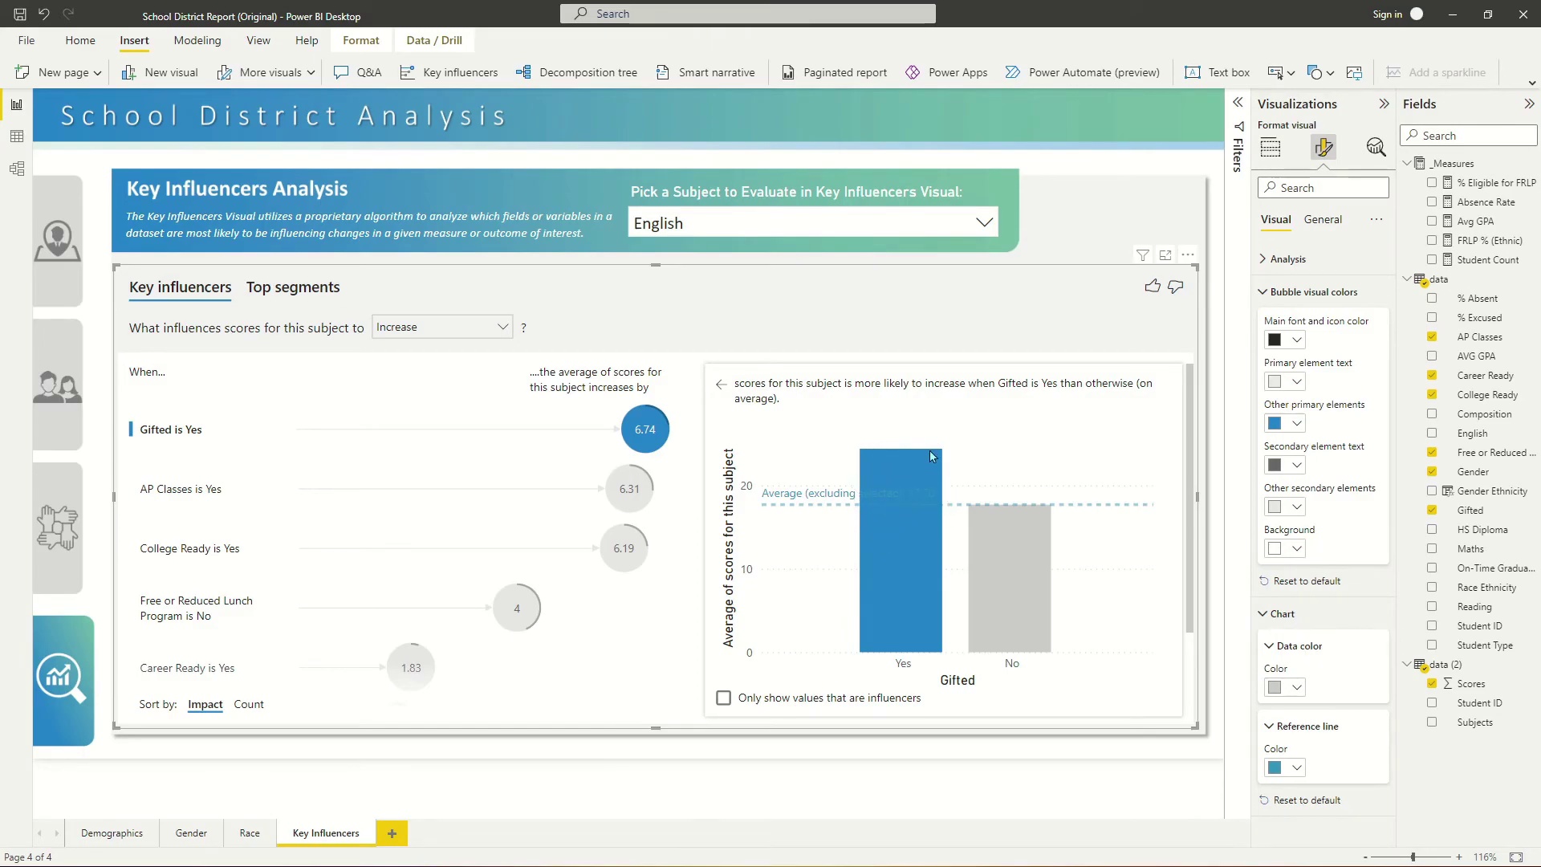
# Set the chart's reference line to a near-black color and deselect the visual.
pyautogui.click(1287, 768)
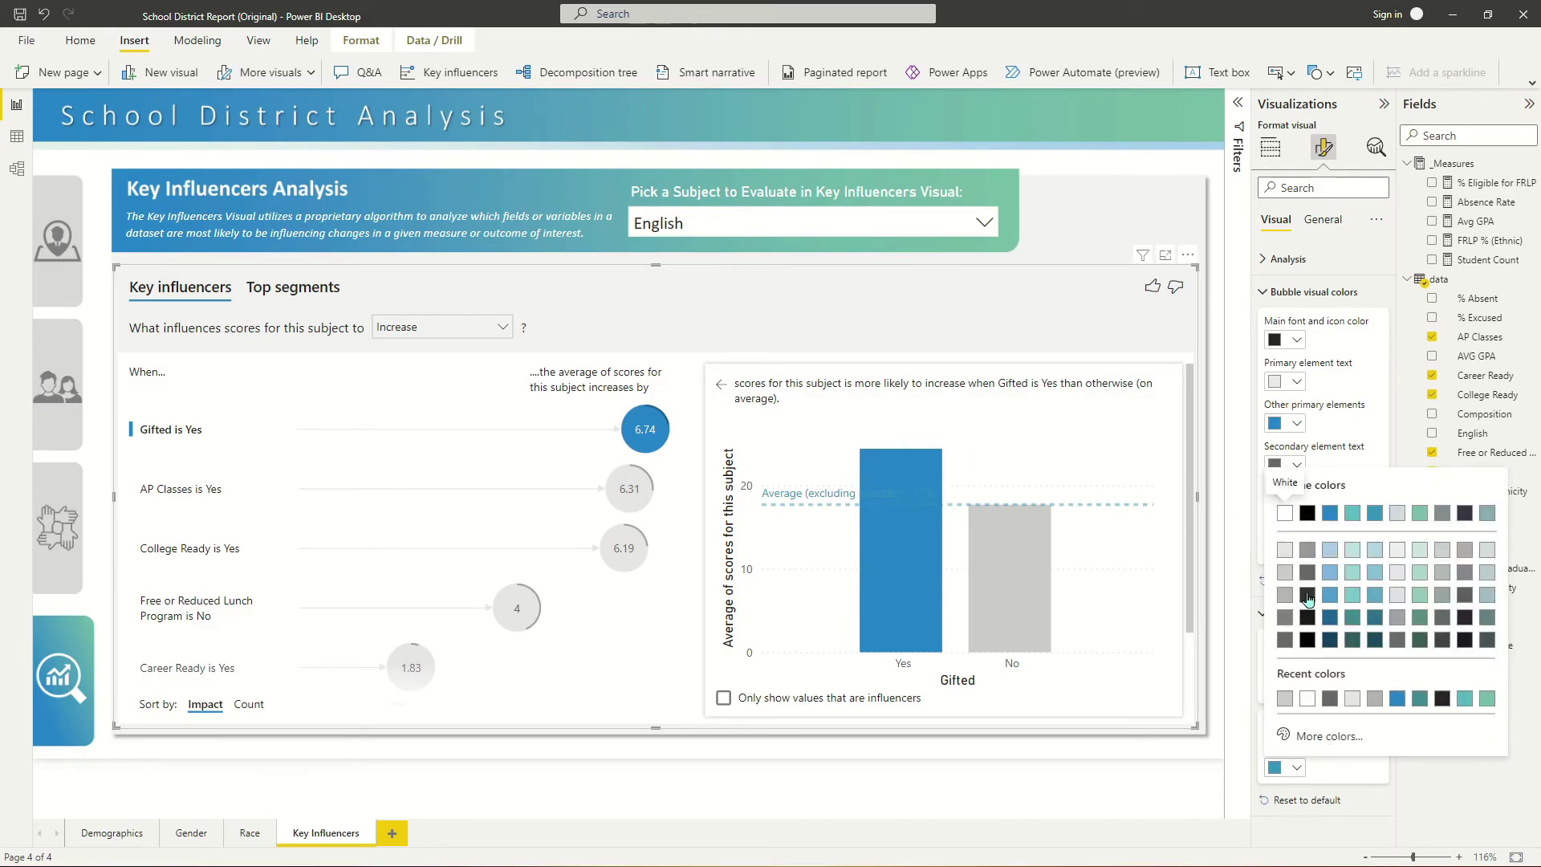
pyautogui.click(1308, 598)
pyautogui.click(1287, 767)
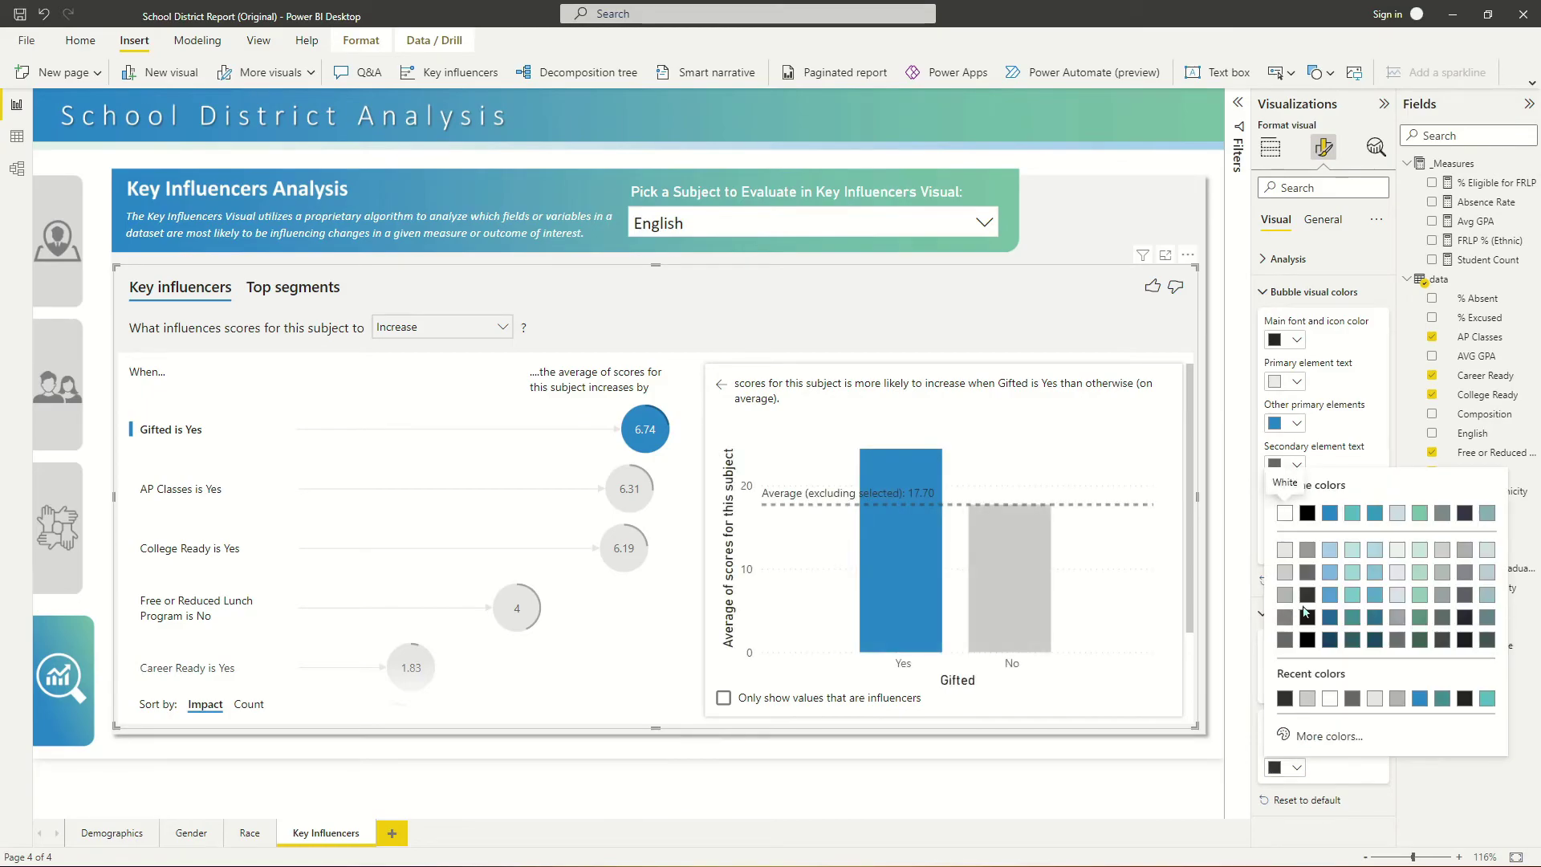
pyautogui.click(1308, 620)
pyautogui.click(1169, 168)
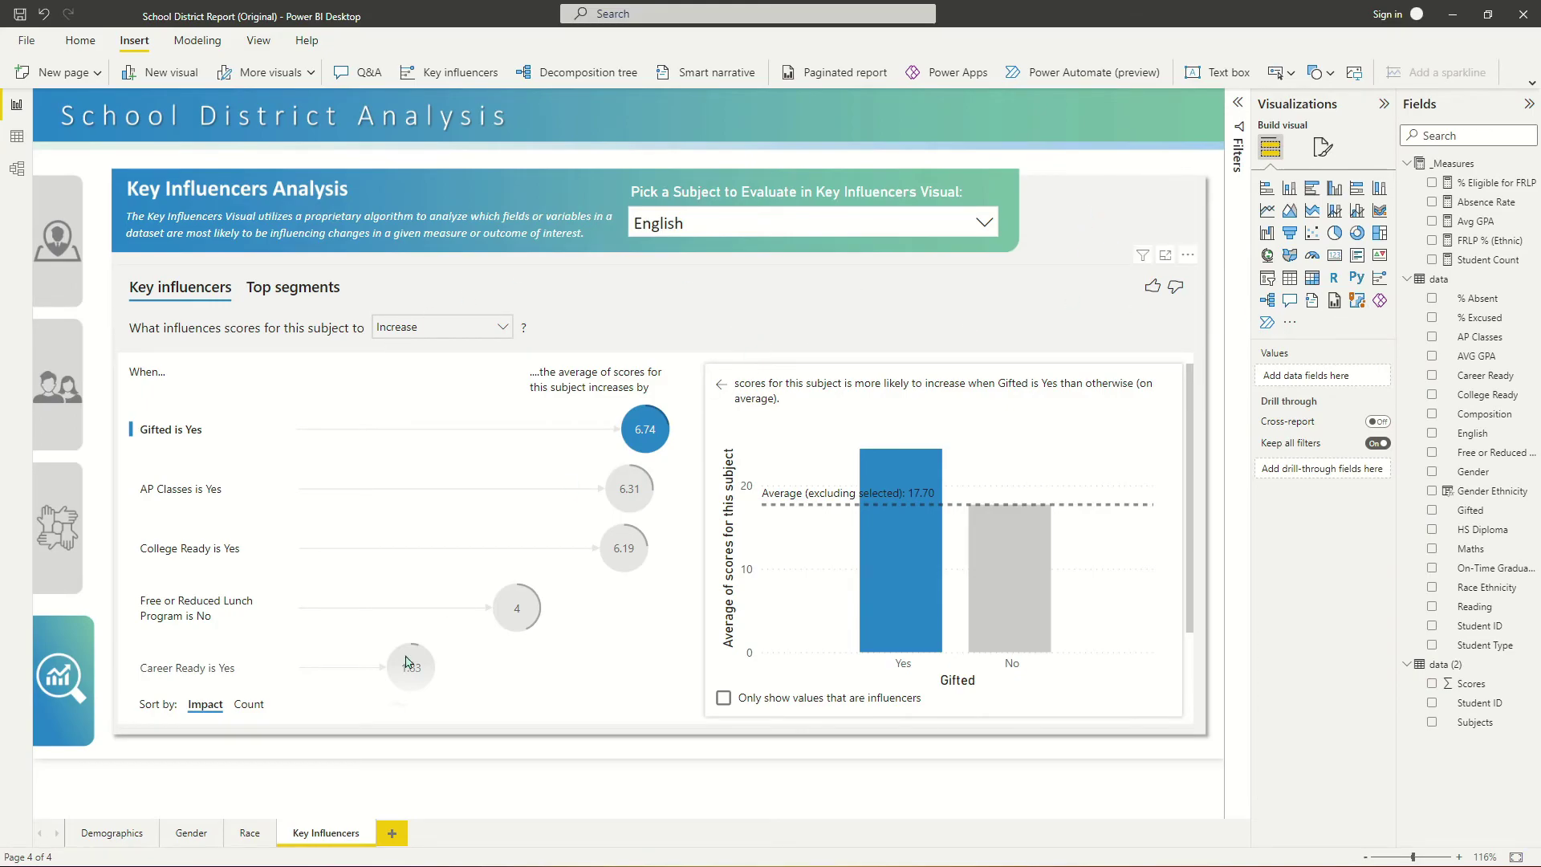
# Go back to the Demographics page and insert a blank button sized to cover its demographics sidebar tab.
pyautogui.click(249, 833)
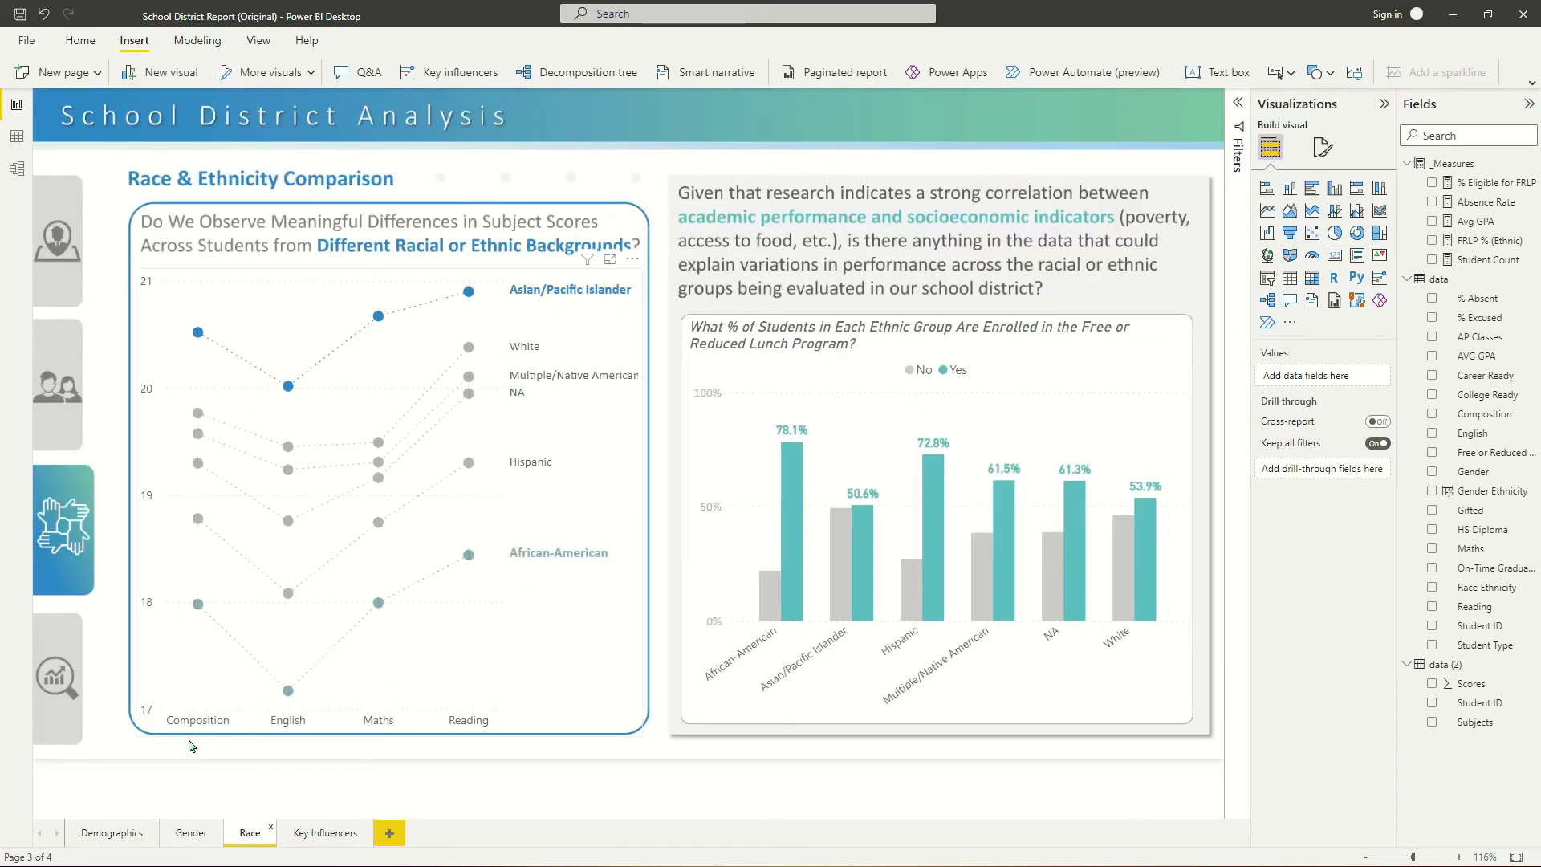
pyautogui.click(198, 838)
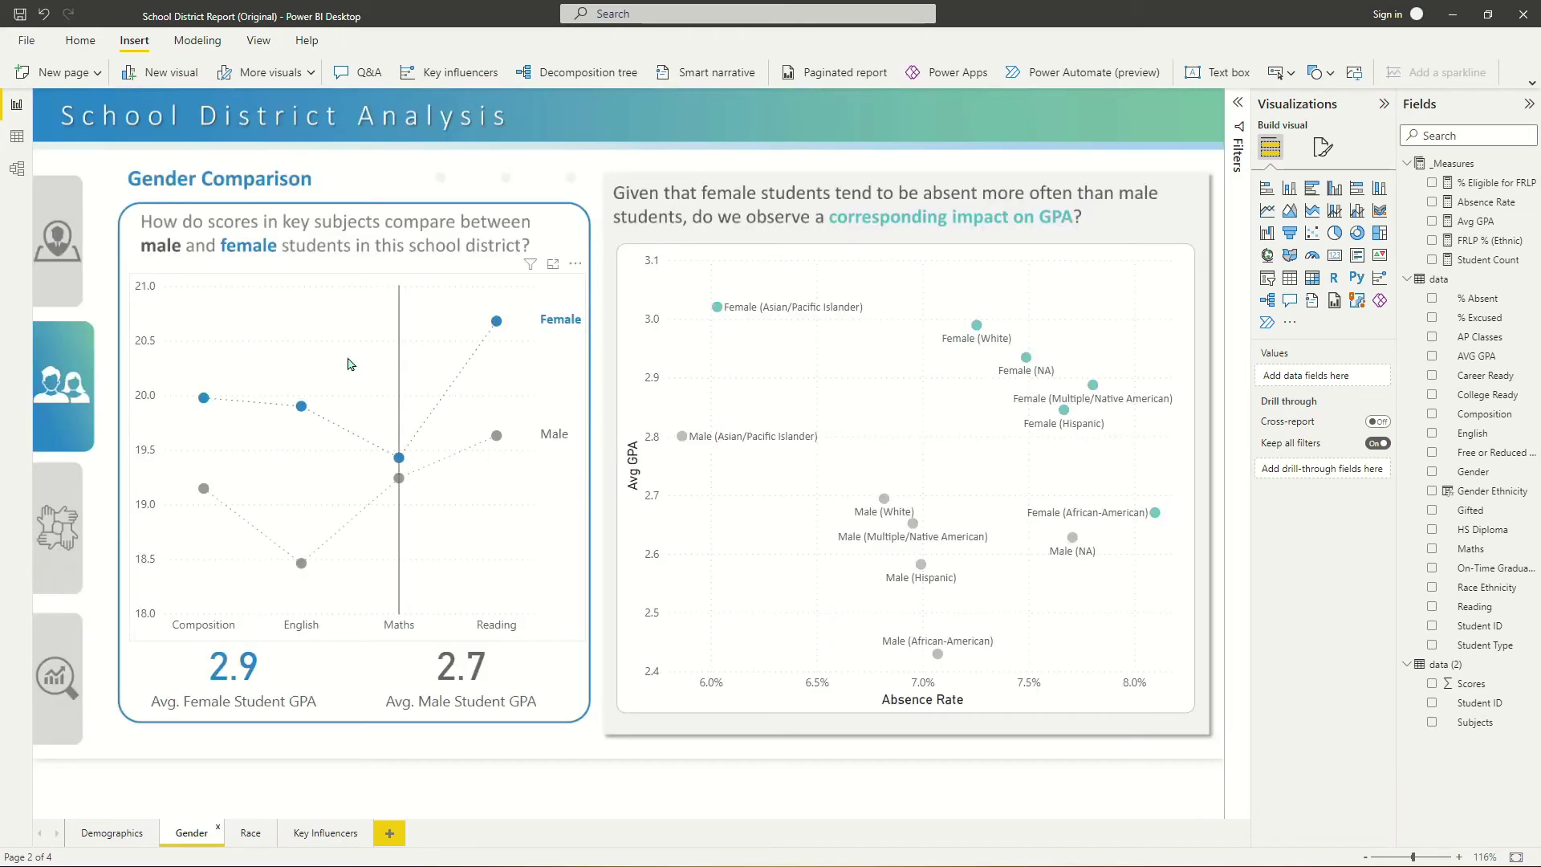
pyautogui.click(114, 836)
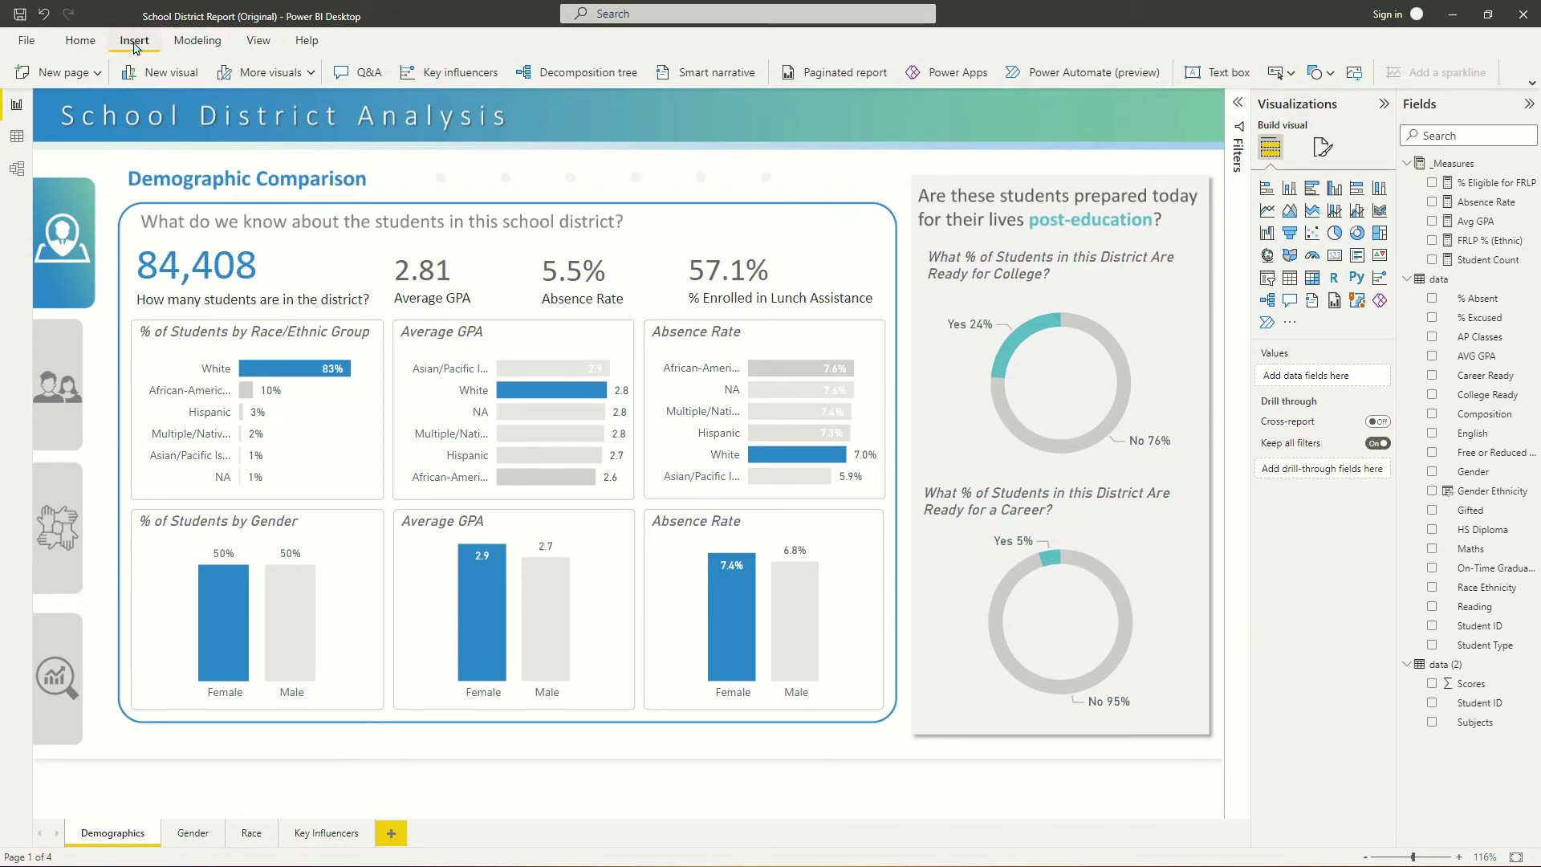
pyautogui.click(1282, 73)
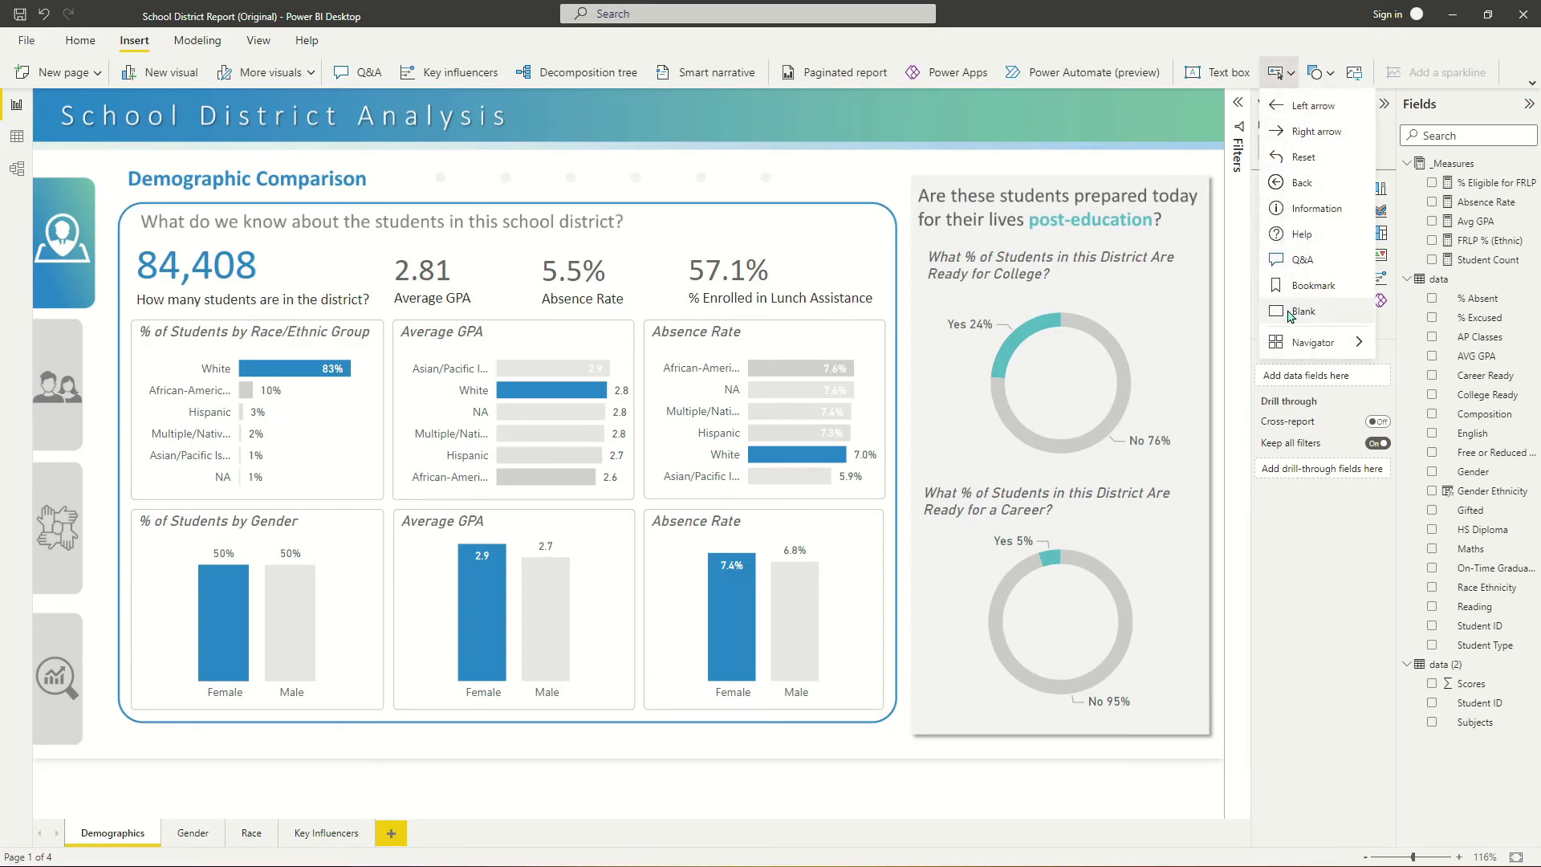
pyautogui.click(1293, 310)
pyautogui.moveTo(73, 118); pyautogui.dragTo(94, 313)
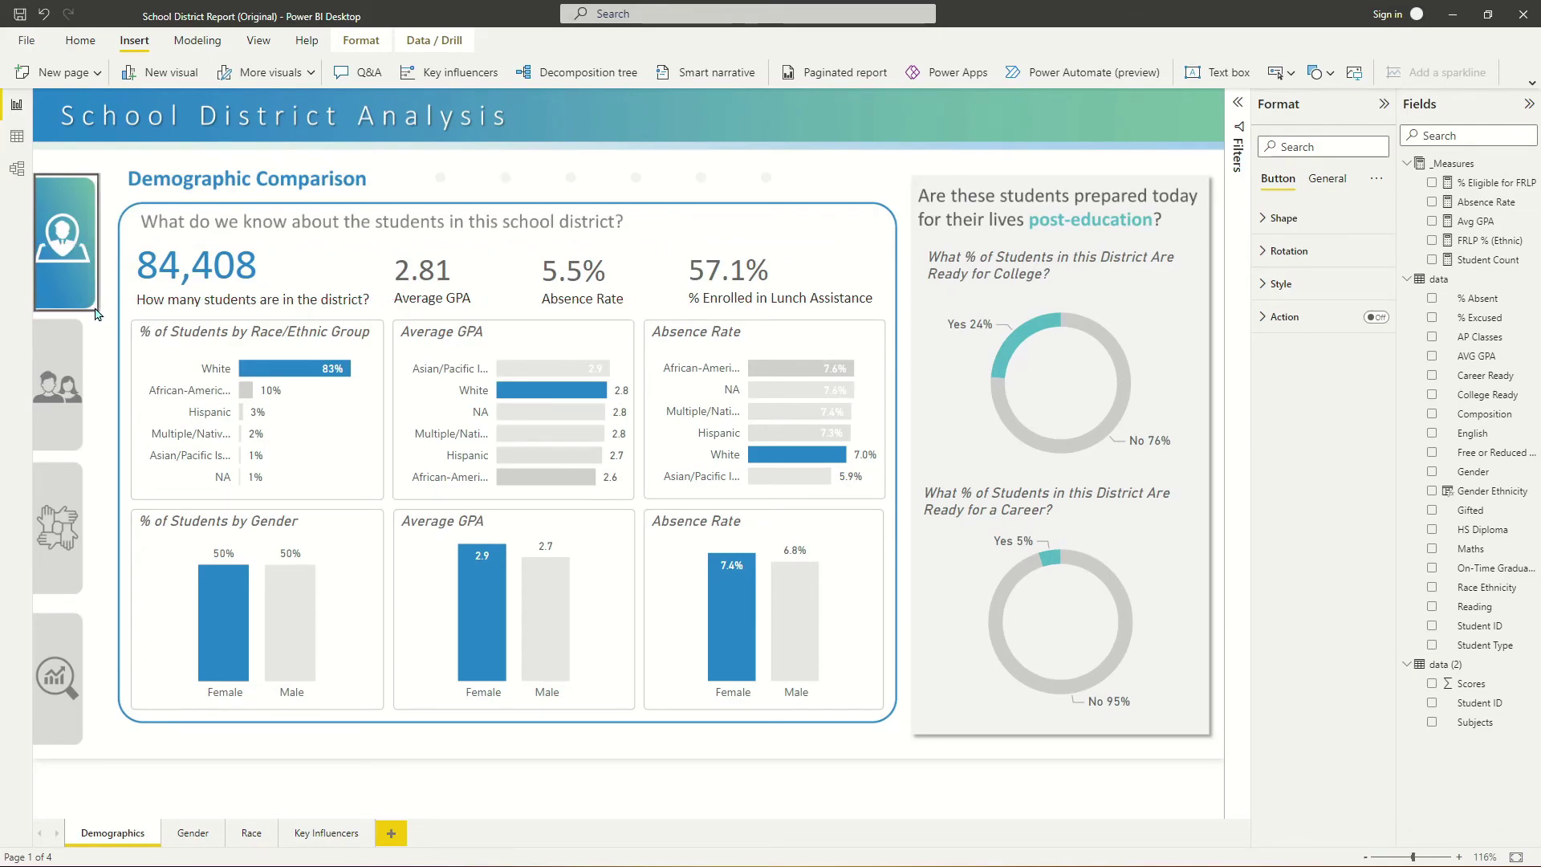
# Enable the blank button's action and set its type to Page navigation.
pyautogui.click(1376, 317)
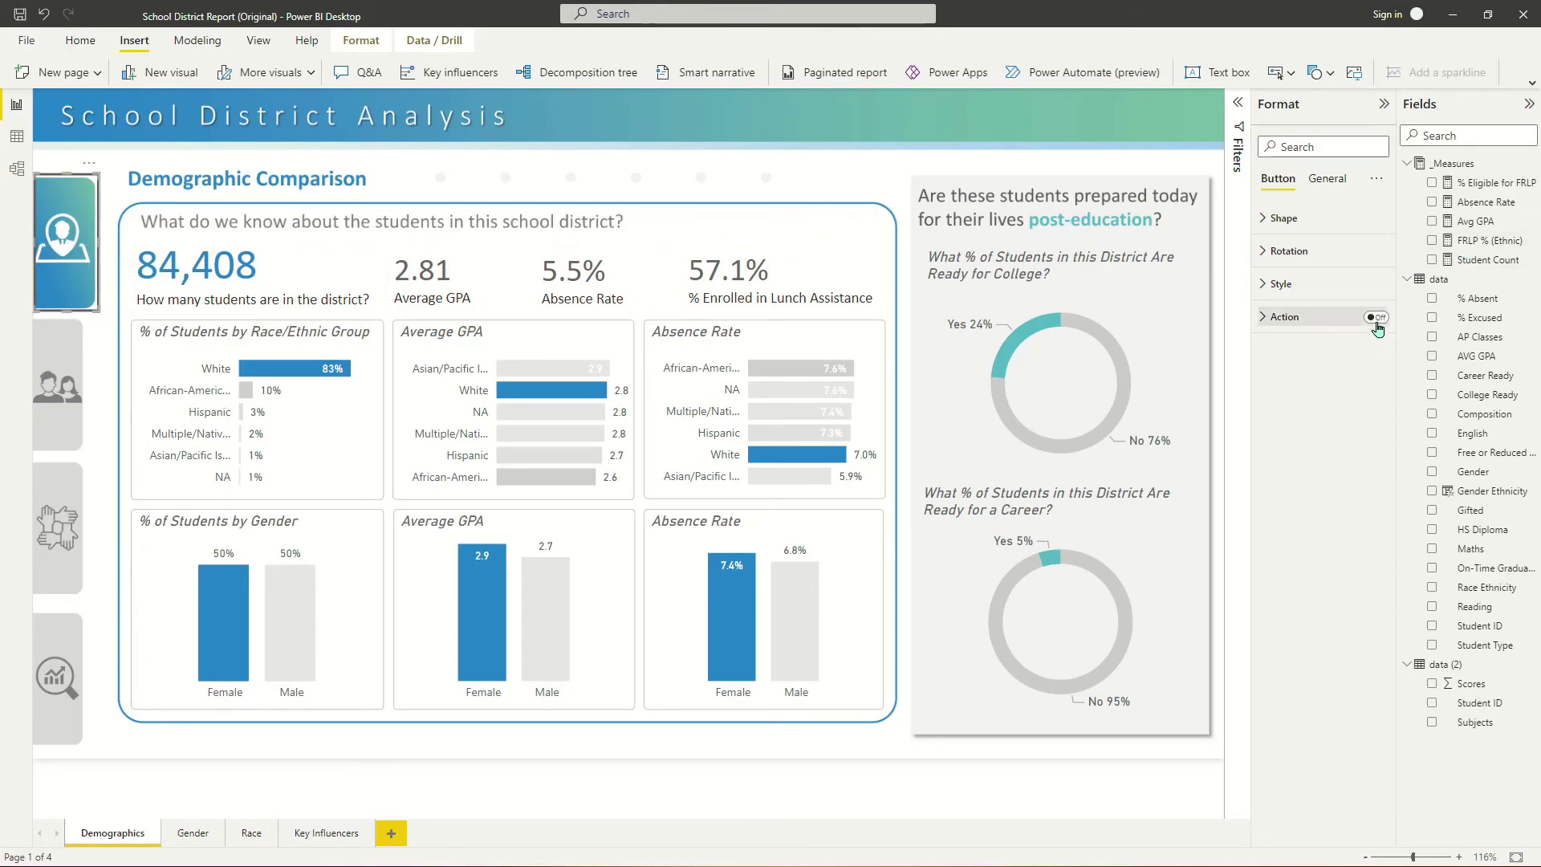
pyautogui.click(1283, 318)
pyautogui.click(1370, 397)
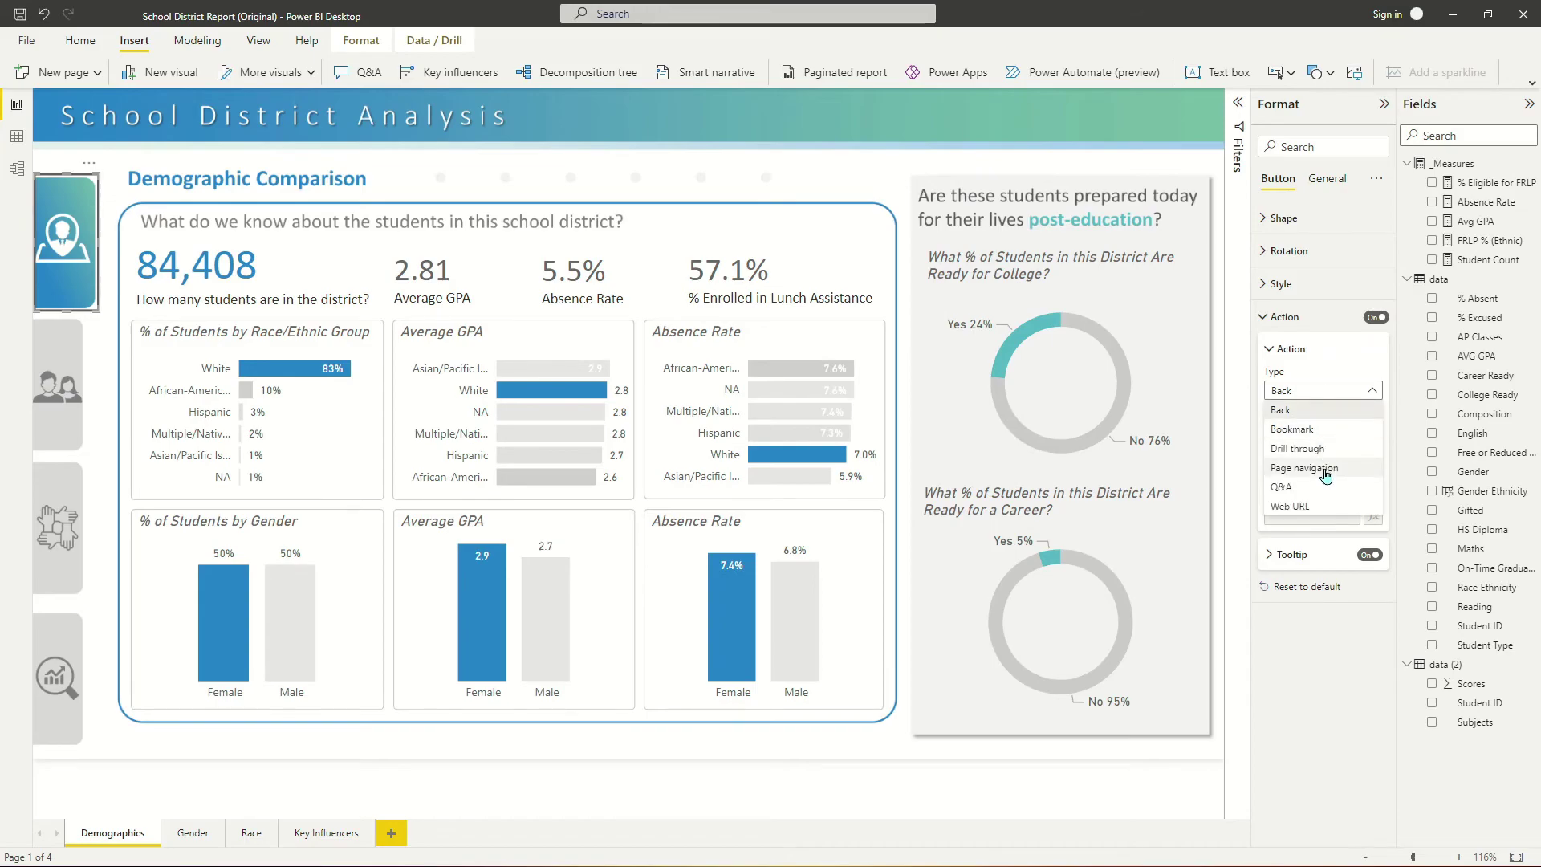
pyautogui.click(1294, 472)
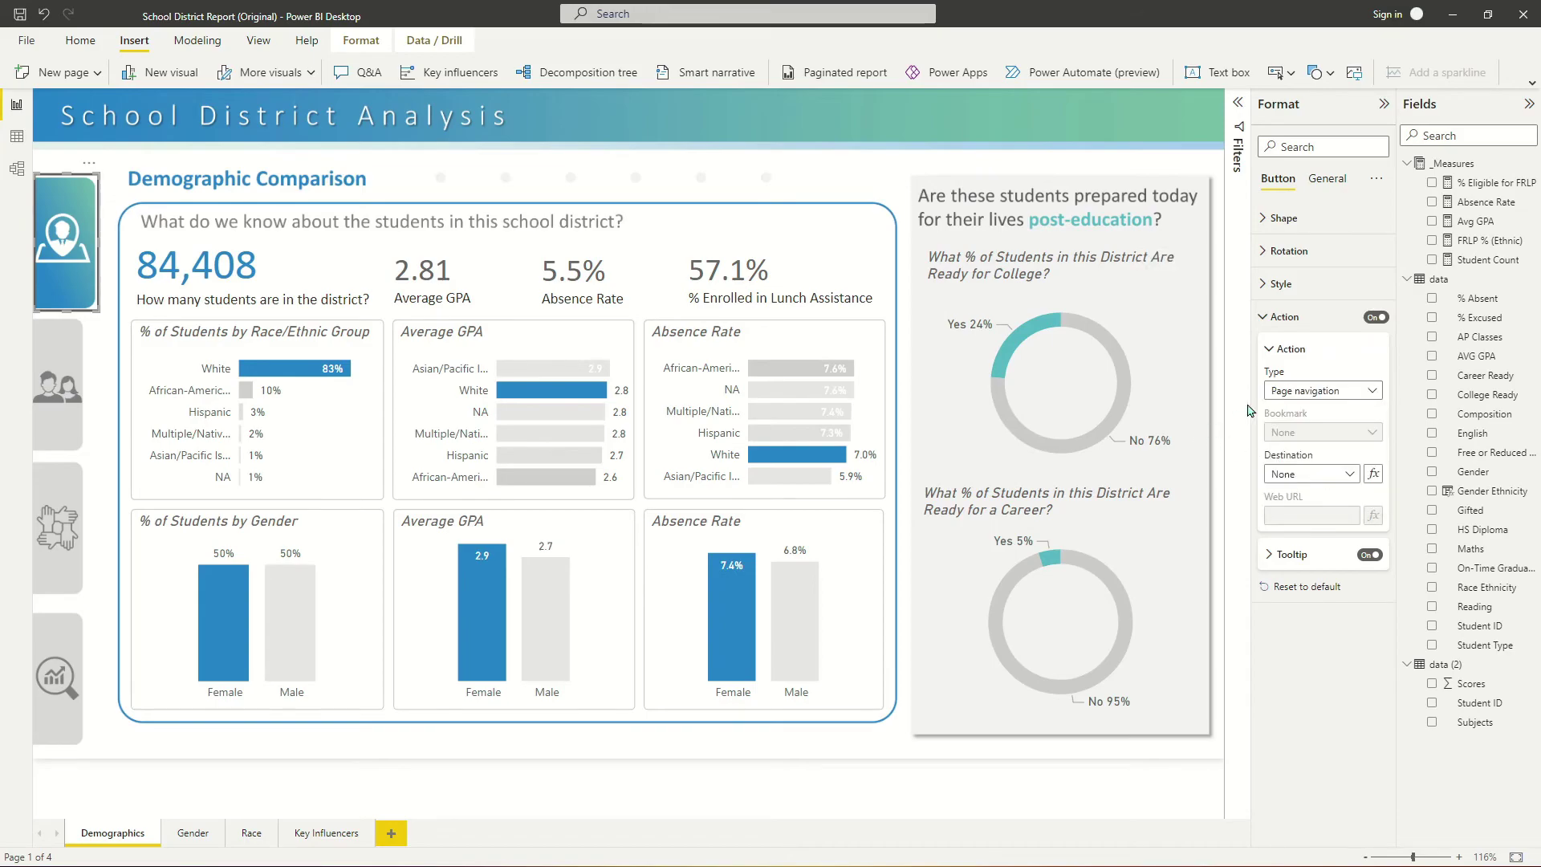
# Turn off the button's icon and border so only the sidebar tab underneath shows.
pyautogui.click(1281, 284)
pyautogui.scroll(-5, 1365, 401)
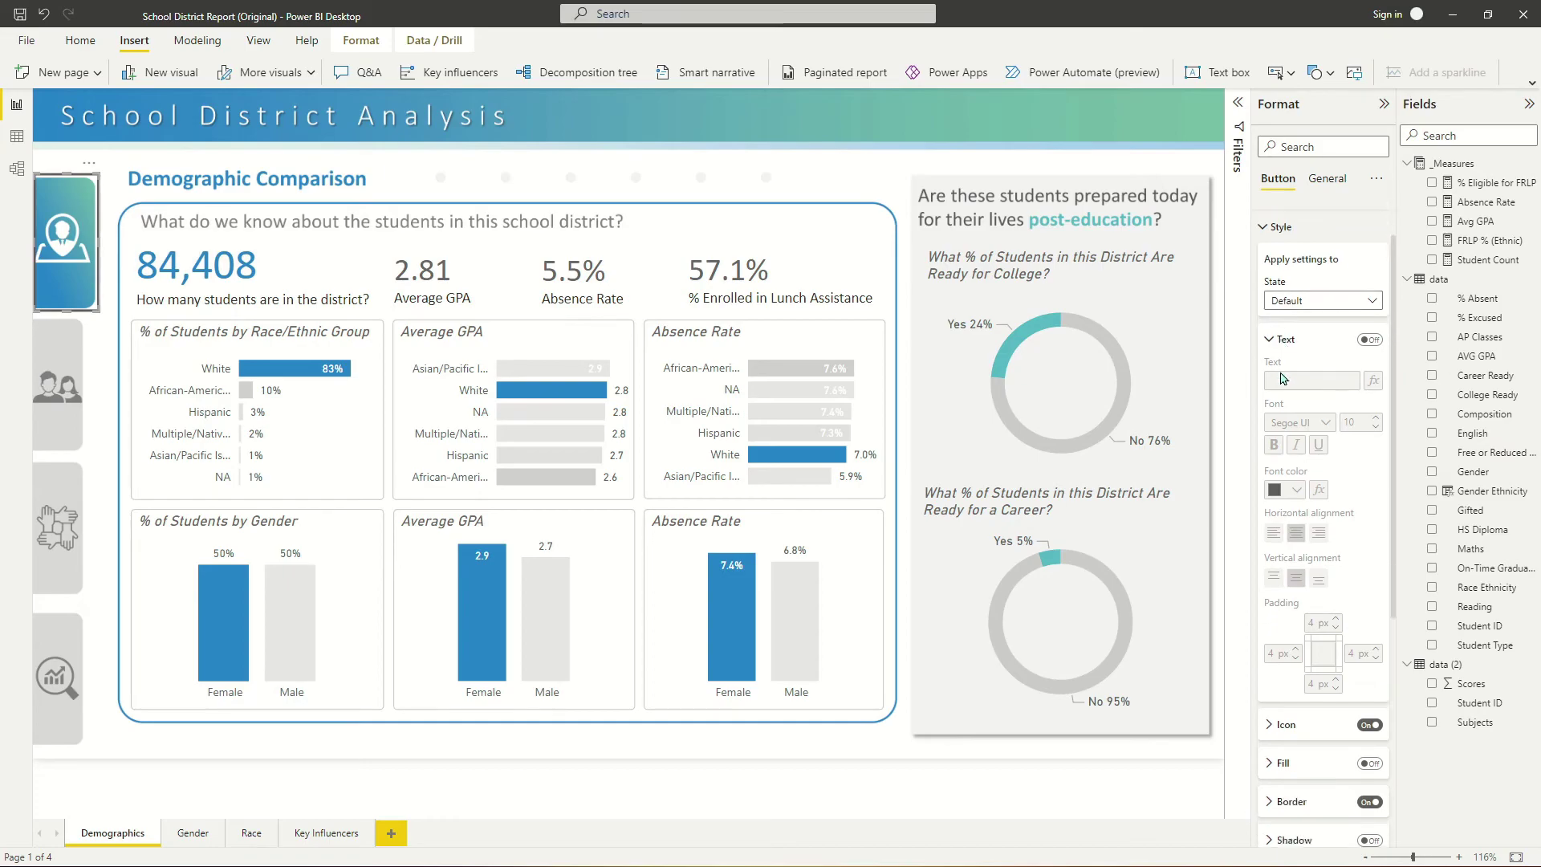
pyautogui.click(1370, 344)
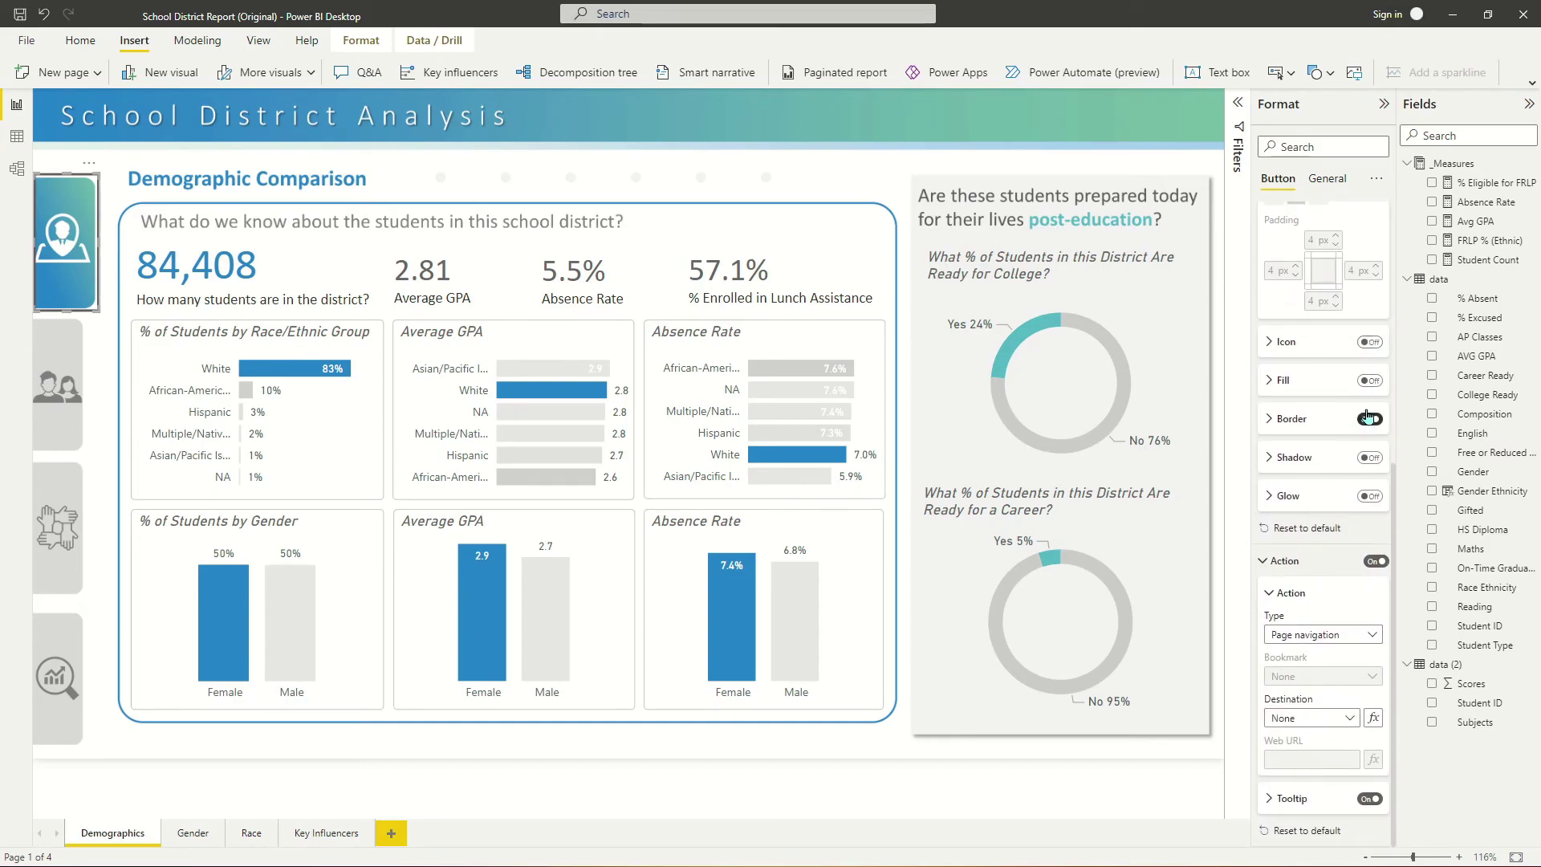
pyautogui.click(1372, 420)
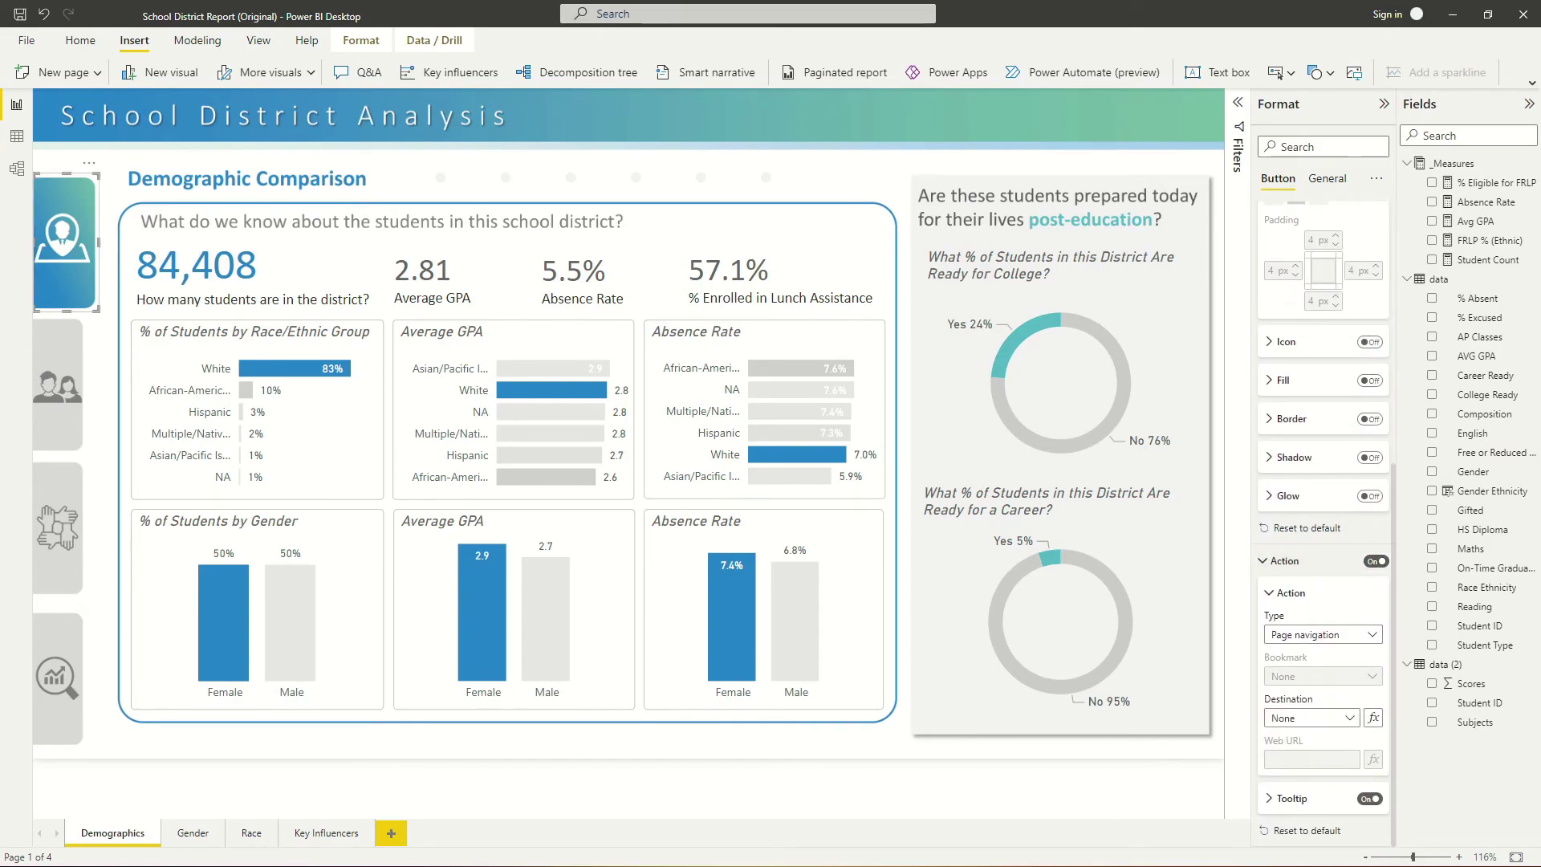
# Duplicate the invisible button and place the copies over the gender, race and Key Influencers sidebar tabs.
pyautogui.moveTo(80, 227); pyautogui.dragTo(72, 228)
pyautogui.click(75, 371)
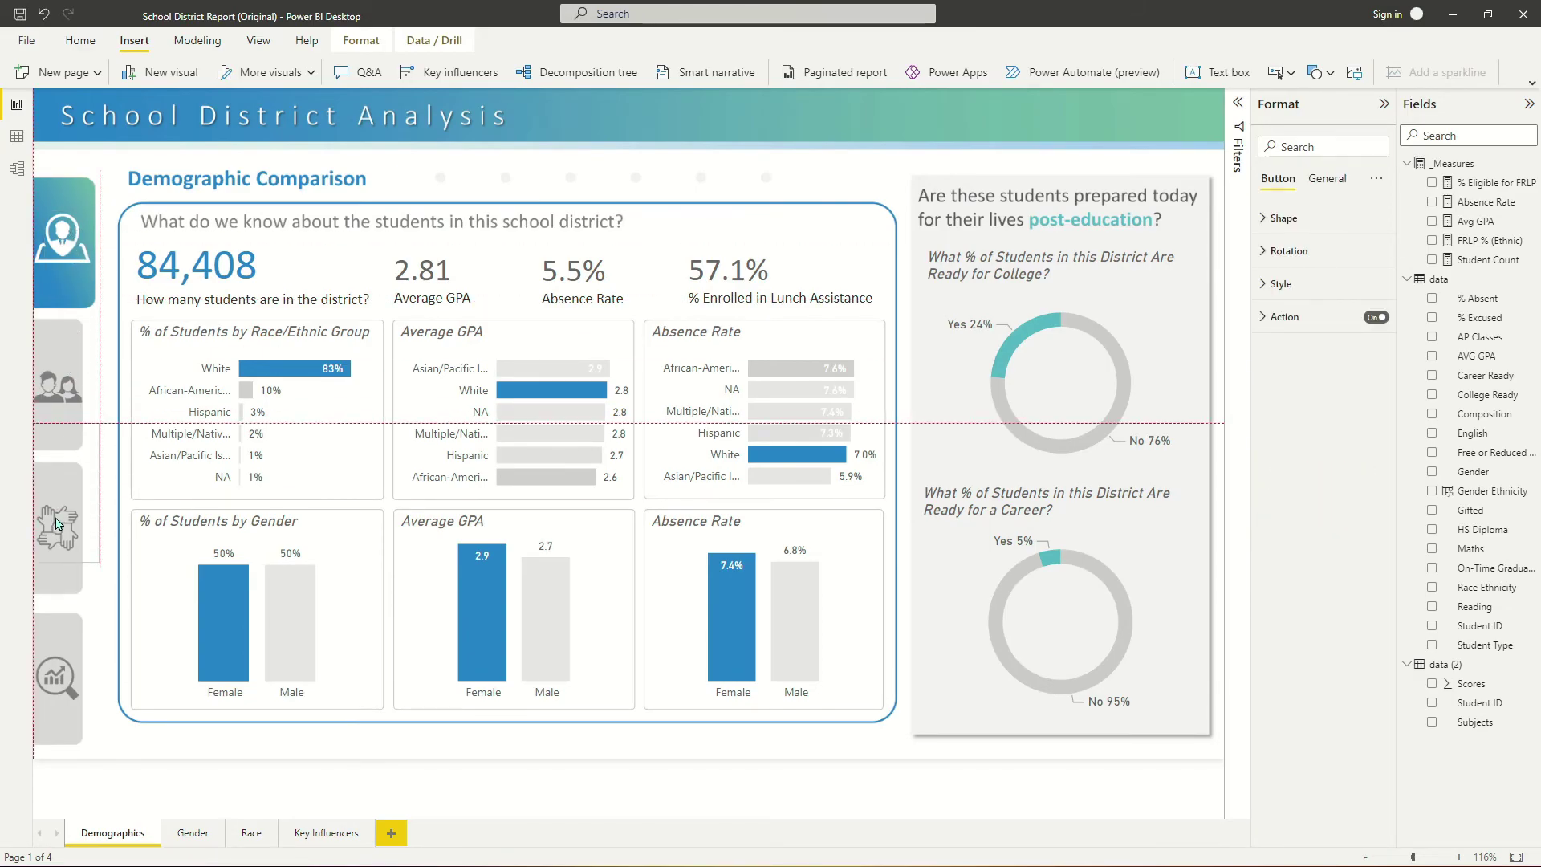
pyautogui.moveTo(53, 556); pyautogui.dragTo(55, 556)
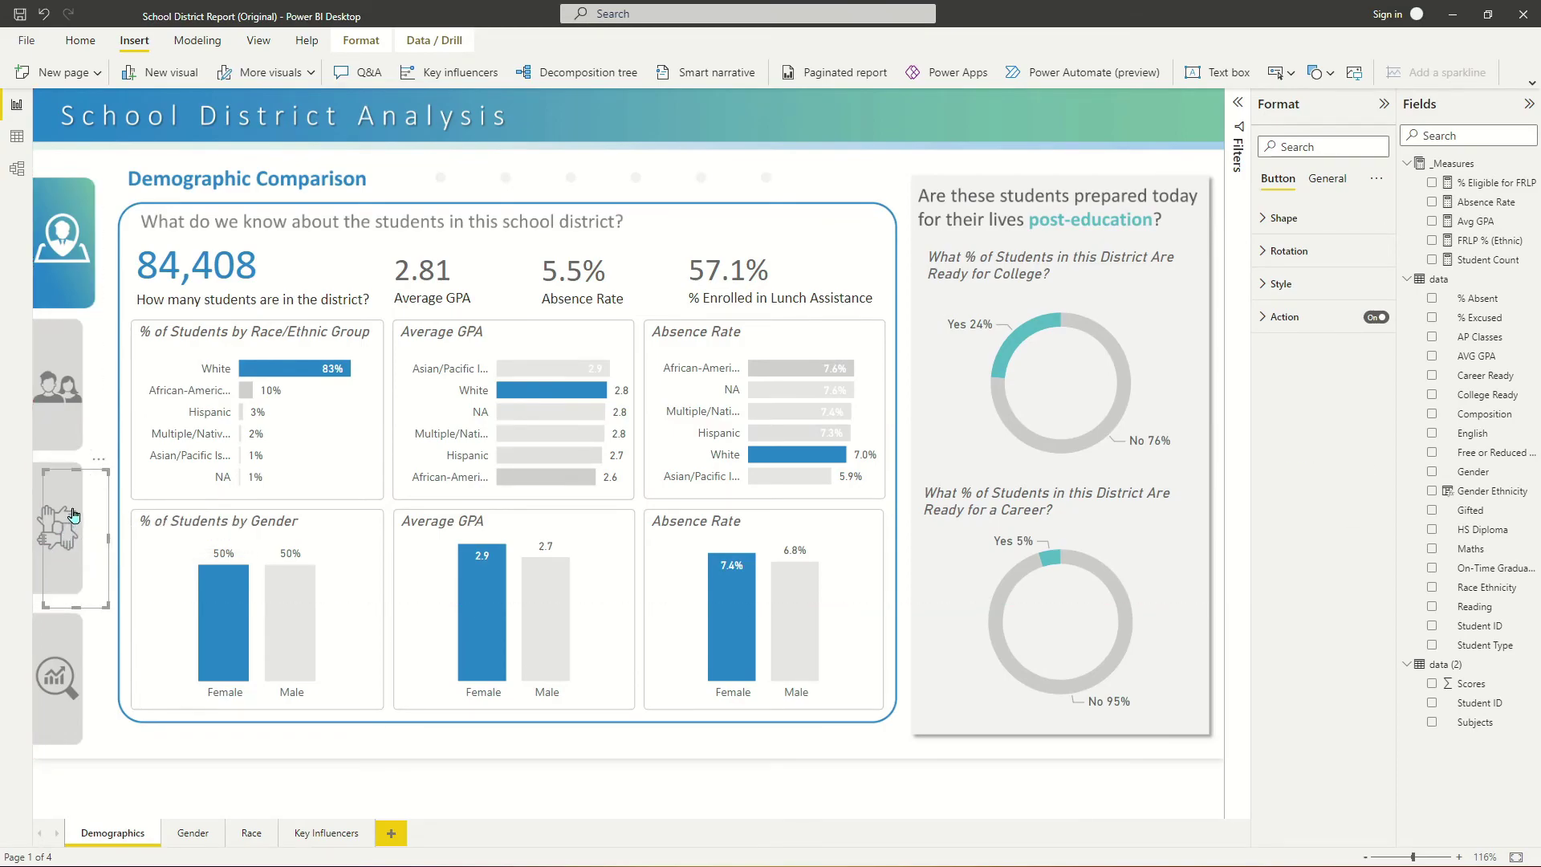
pyautogui.moveTo(62, 658); pyautogui.dragTo(62, 658)
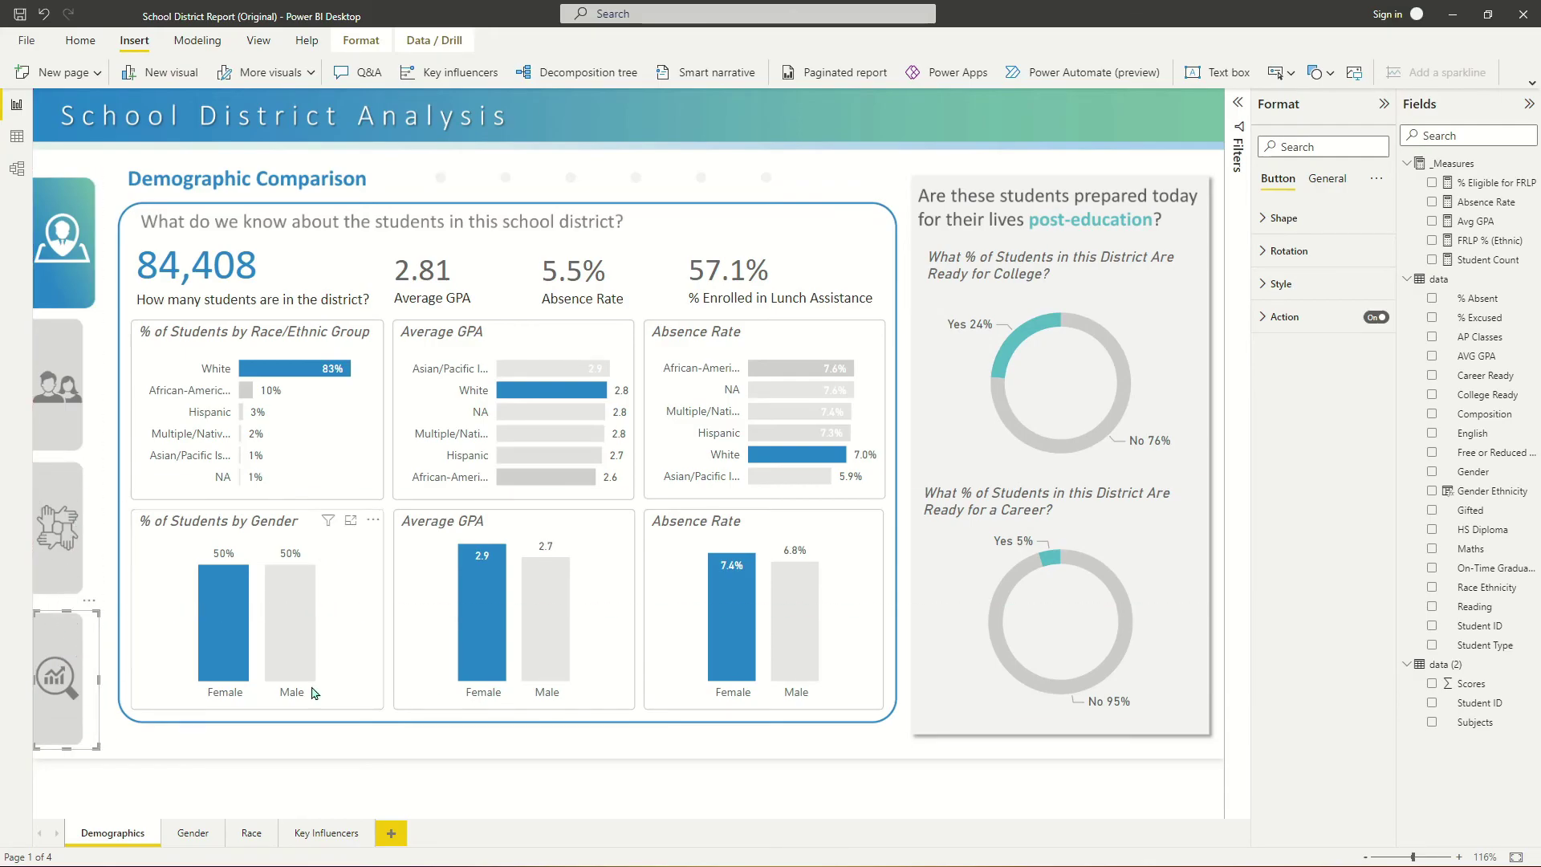
# Set the page navigation destination of the button over the magnifier tab to Key Influencers.
pyautogui.click(1294, 319)
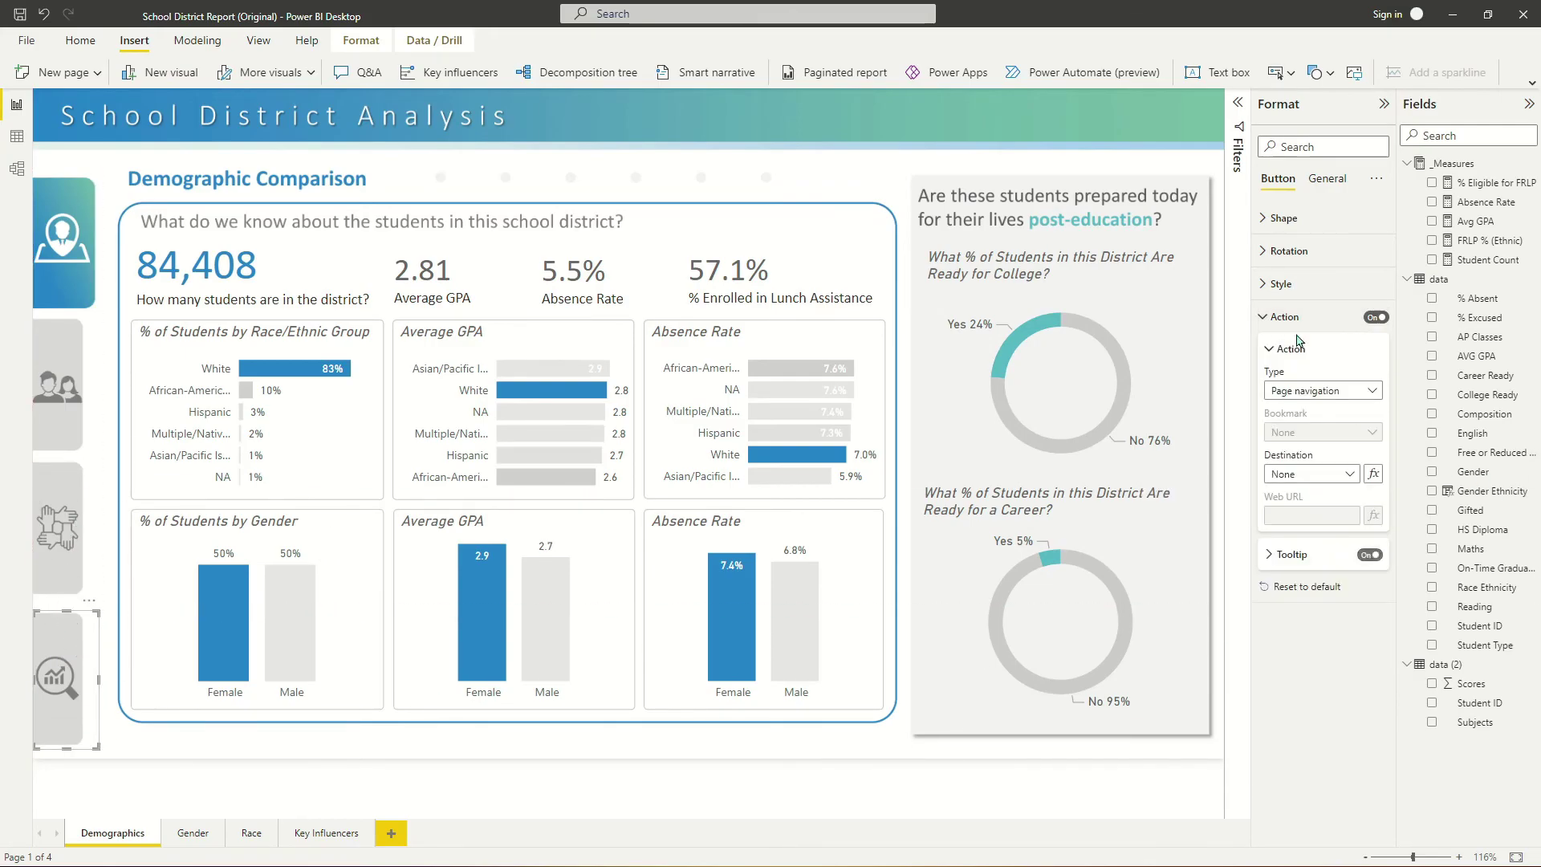
pyautogui.click(1305, 475)
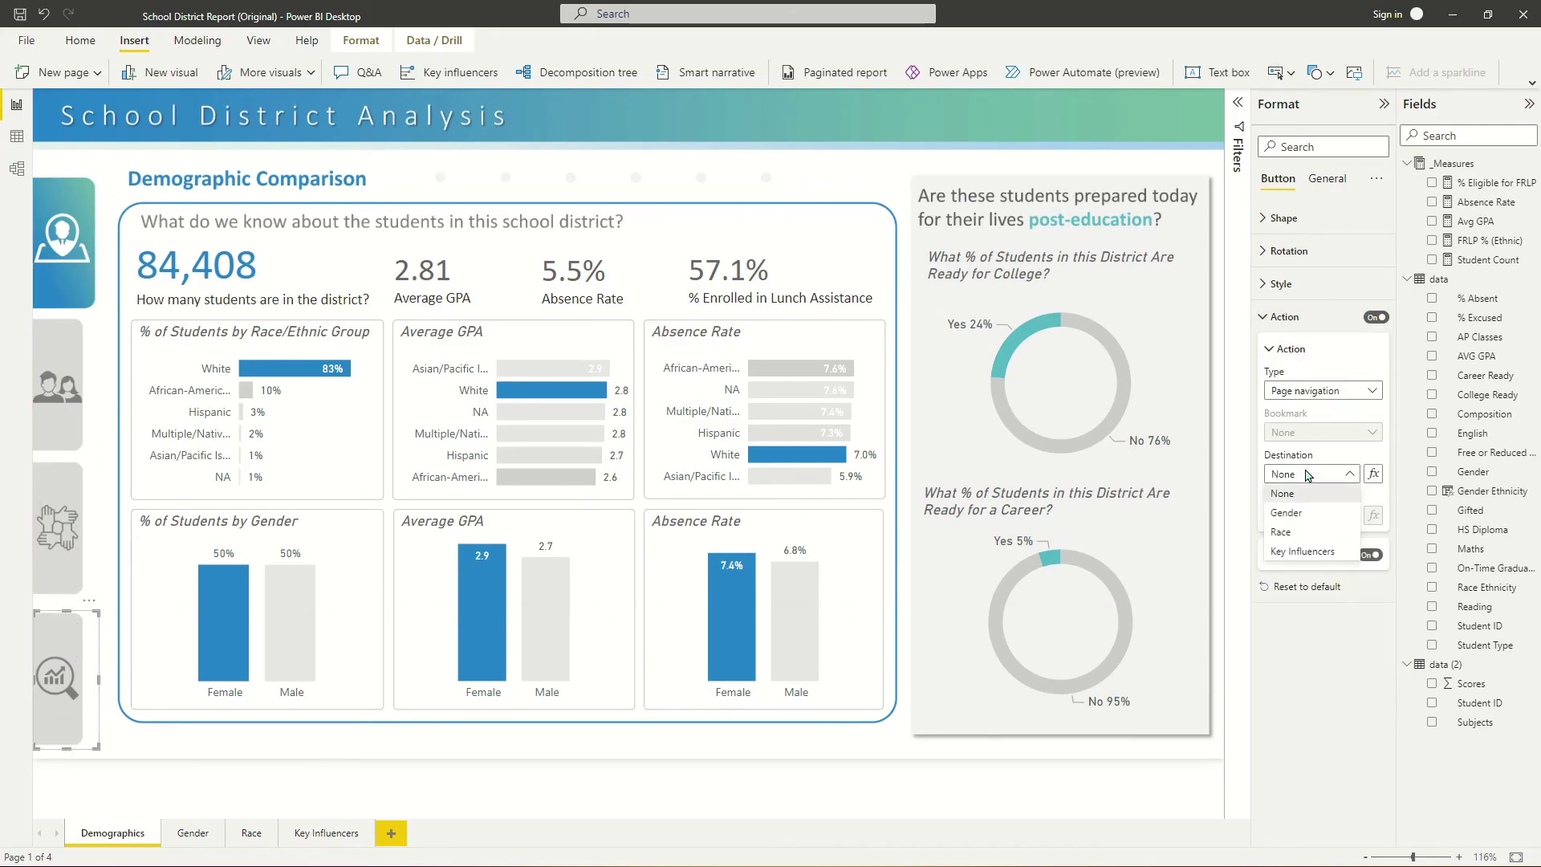
pyautogui.click(1310, 552)
# Choose a page destination for the button over the race tab and set the gender tab's button to Gender.
pyautogui.click(56, 531)
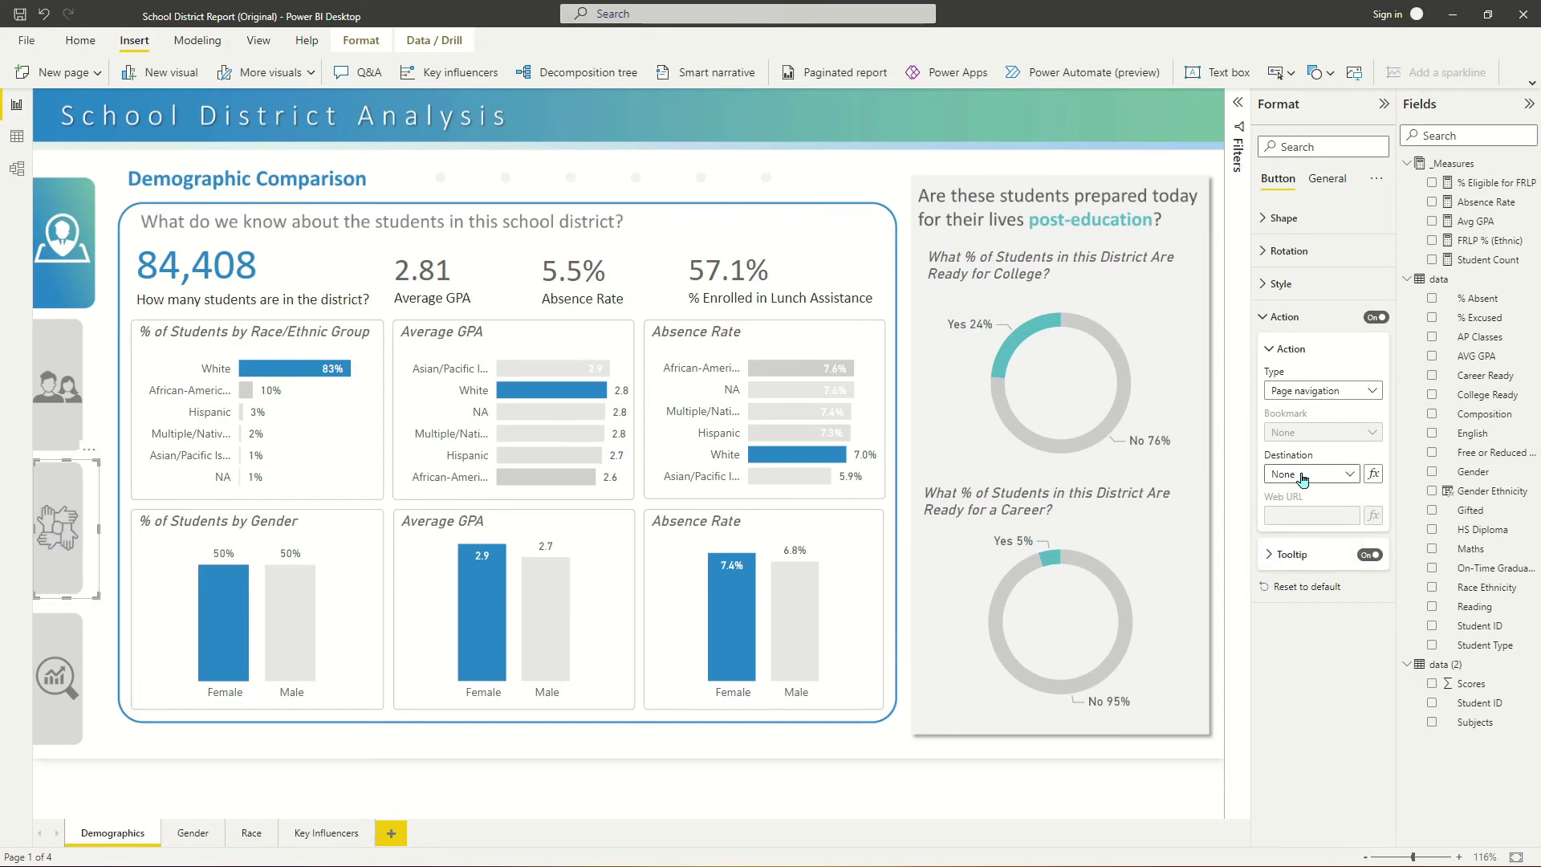
pyautogui.click(1305, 475)
pyautogui.click(1287, 513)
pyautogui.click(58, 385)
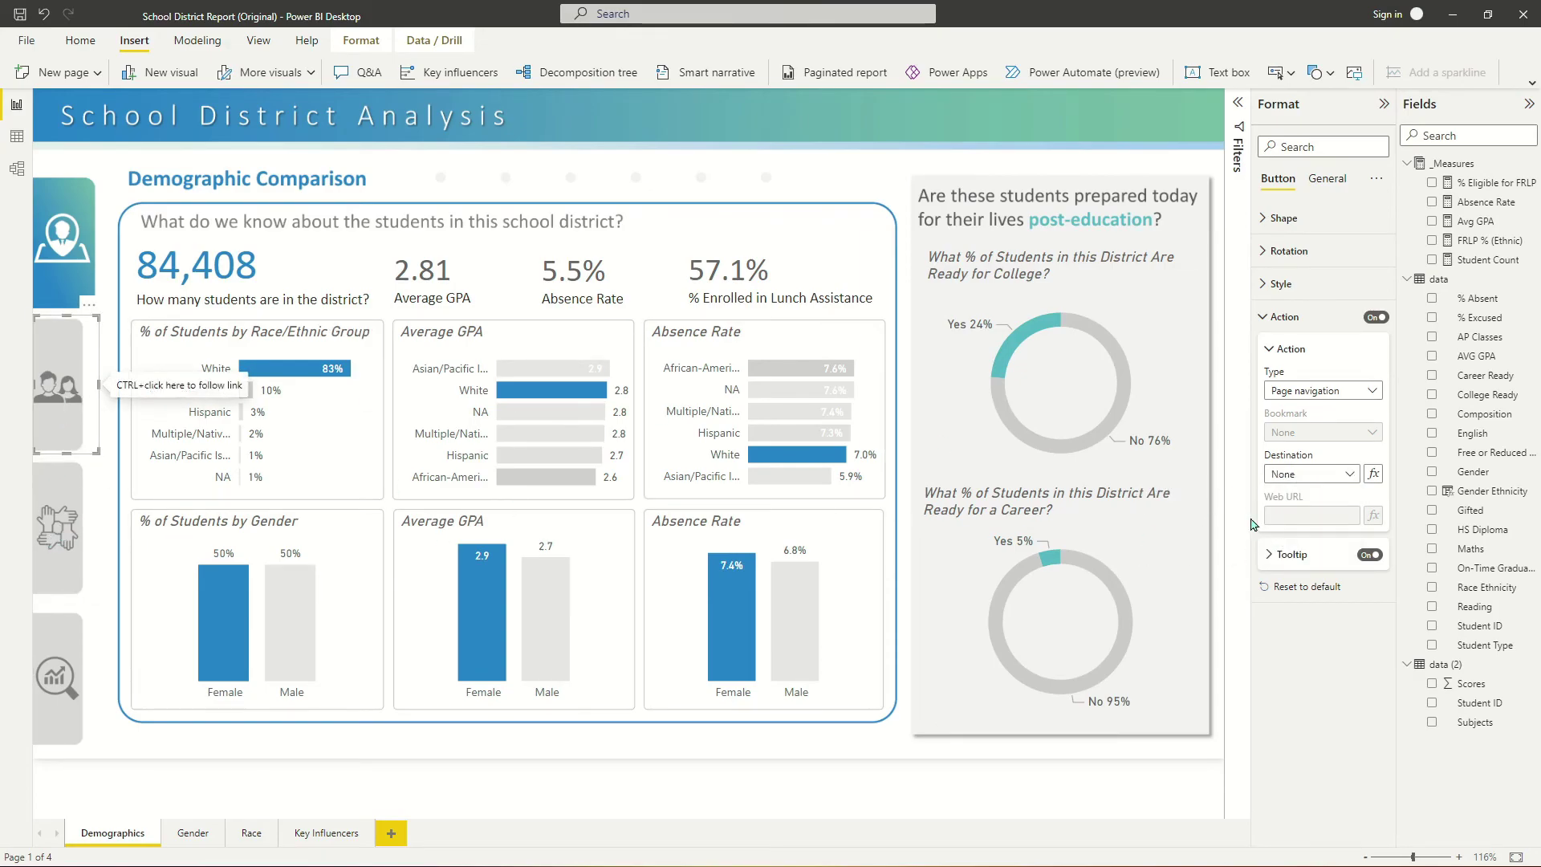
pyautogui.click(1329, 475)
pyautogui.click(1309, 518)
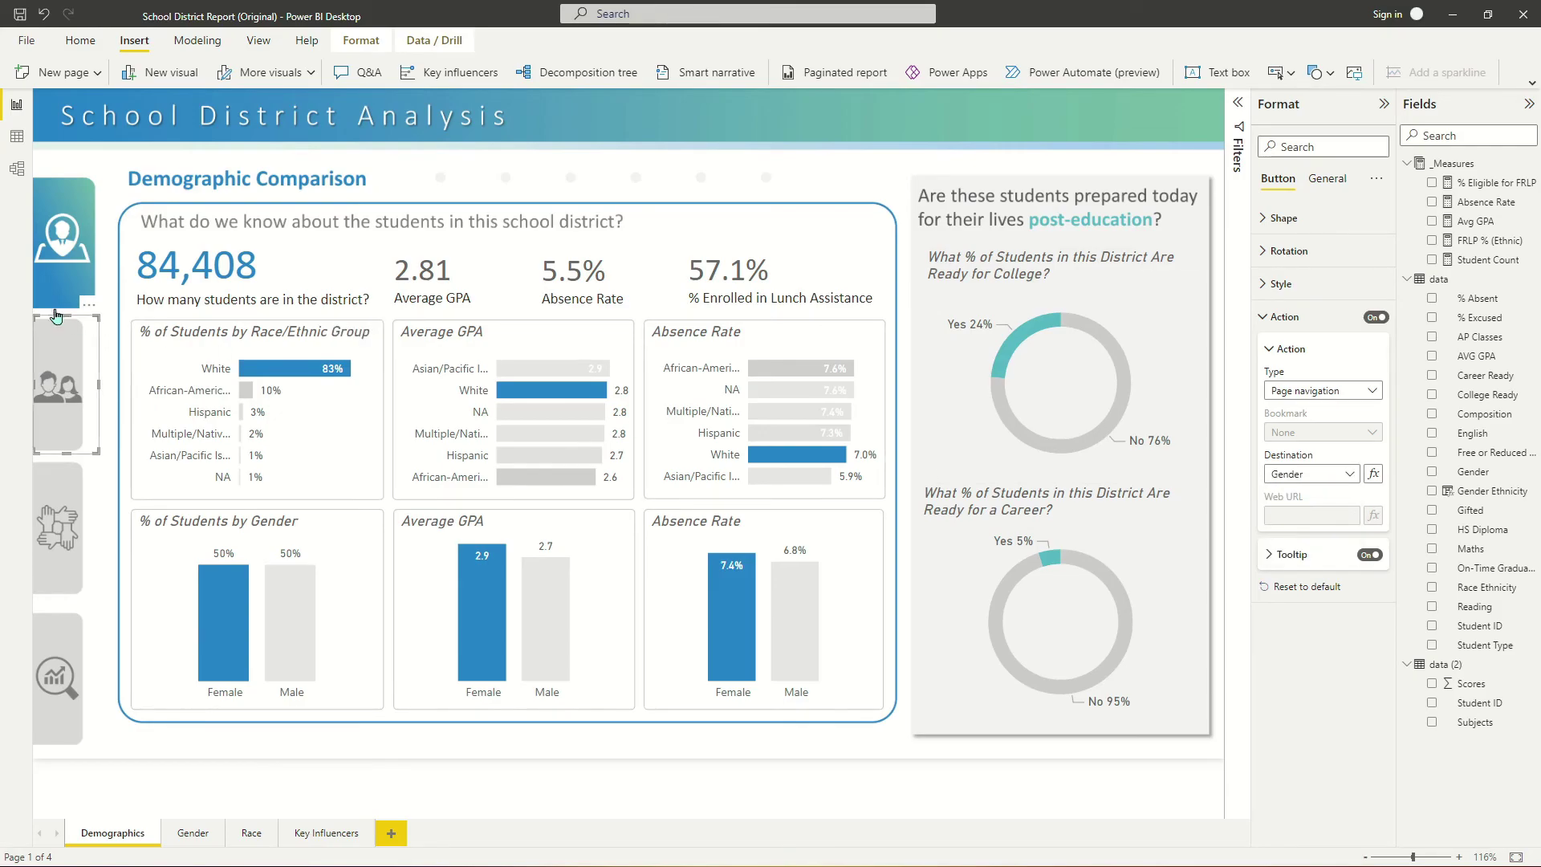
# Leave the demographics button without a destination and copy the demographics, gender and race tab buttons together.
pyautogui.click(58, 259)
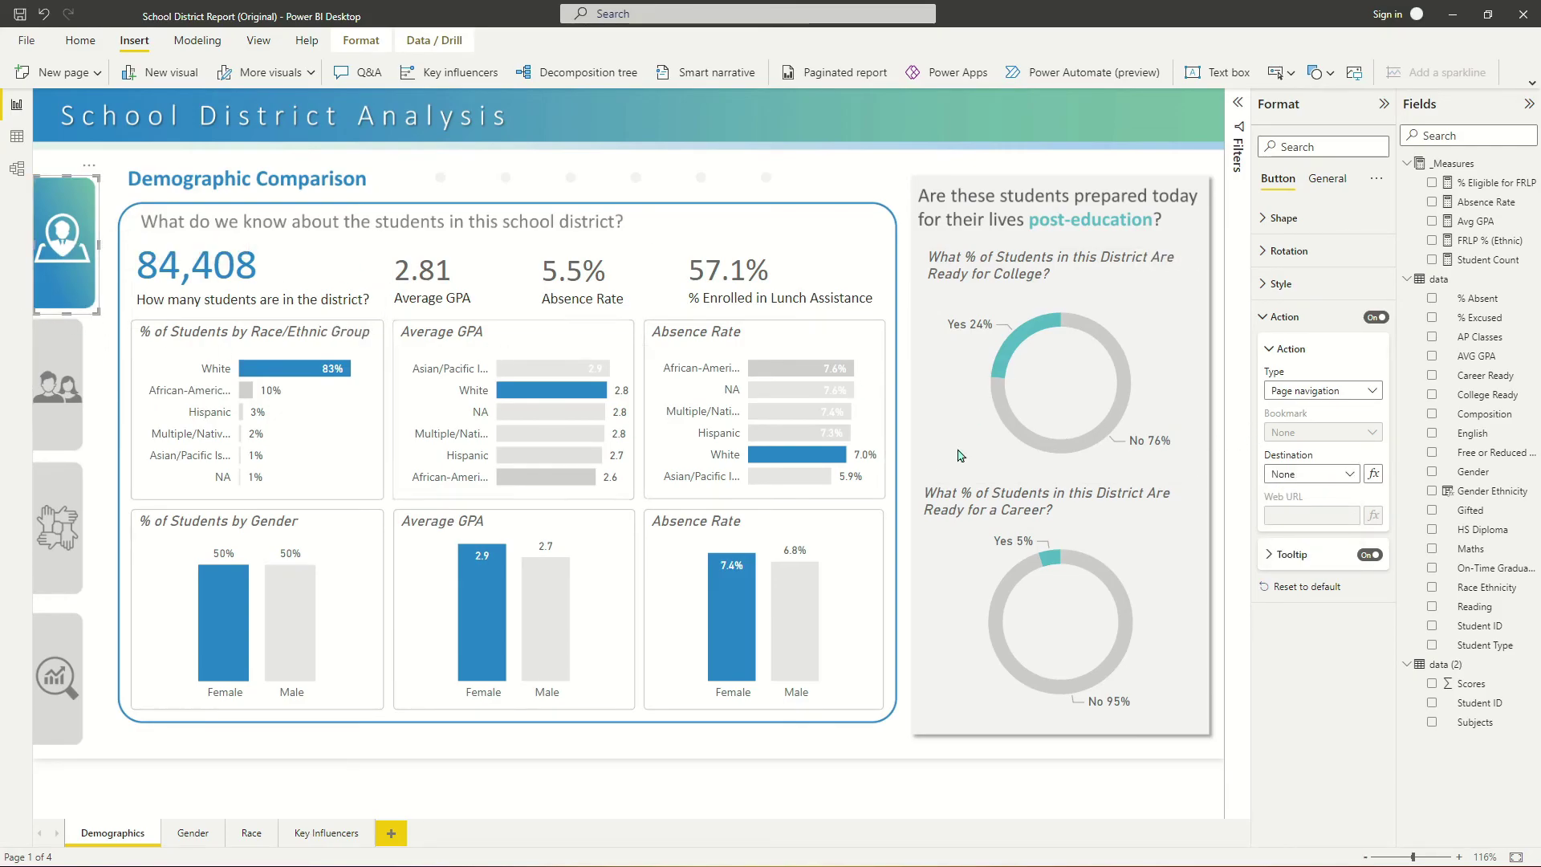
pyautogui.click(1321, 474)
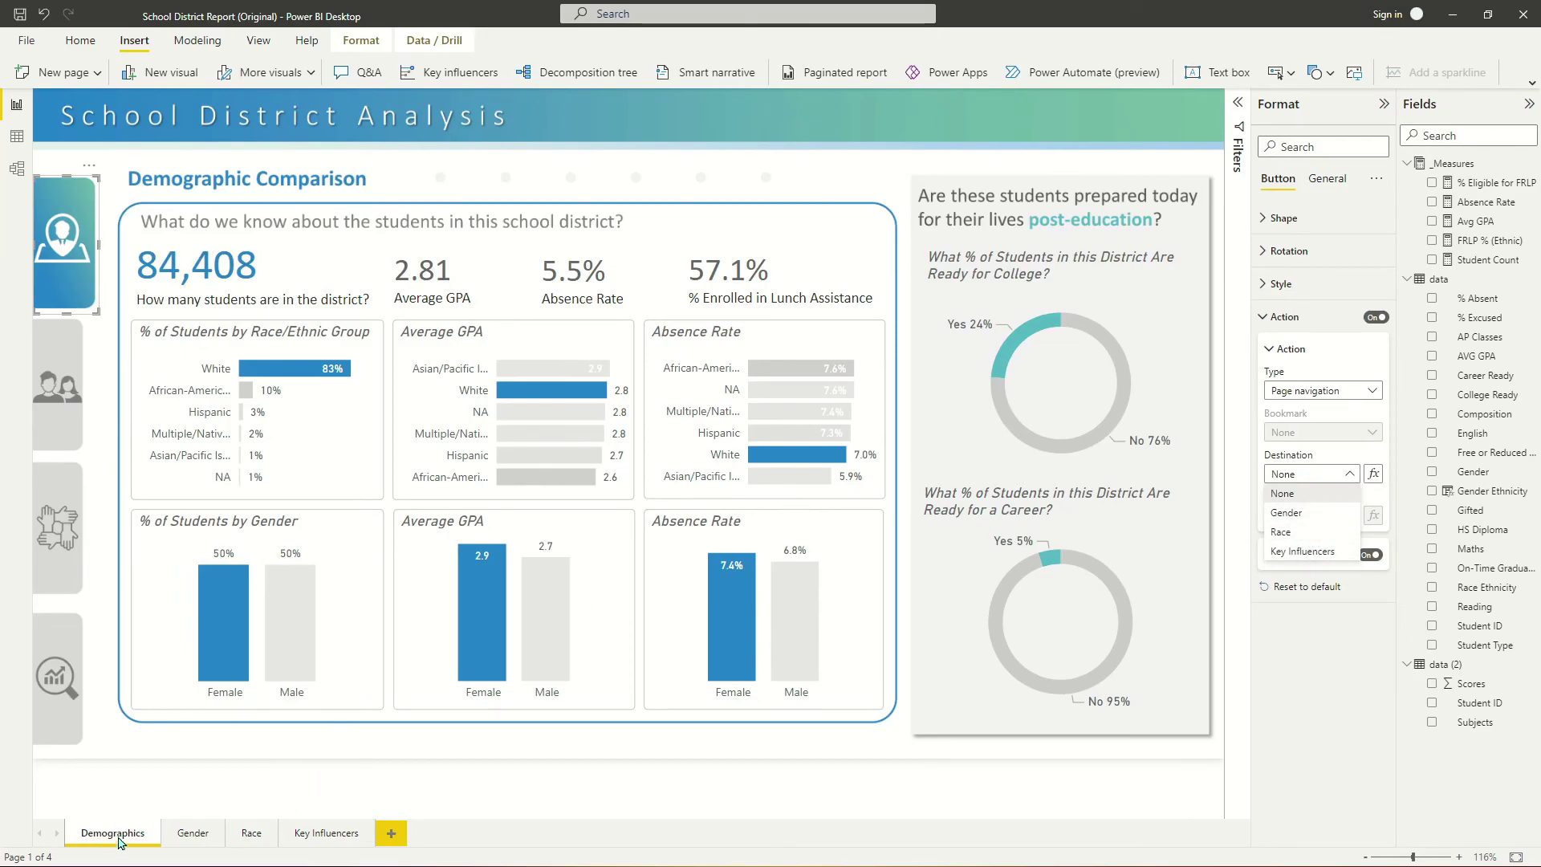
pyautogui.click(62, 267)
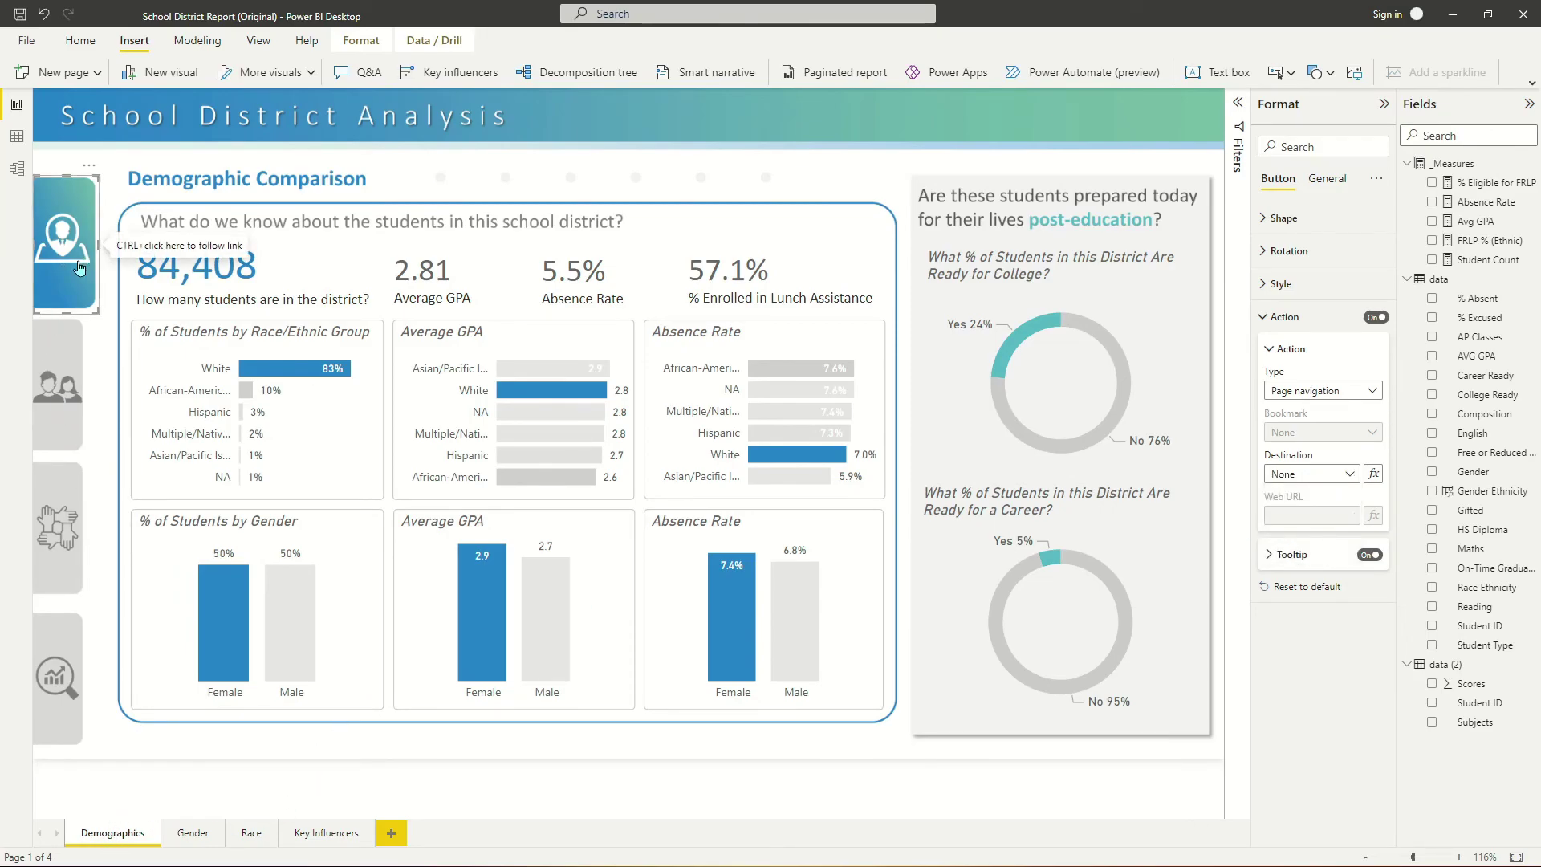
pyautogui.keyDown('ctrl'); pyautogui.click(70, 372); pyautogui.keyUp('ctrl')
pyautogui.keyDown('ctrl'); pyautogui.click(58, 527); pyautogui.keyUp('ctrl')
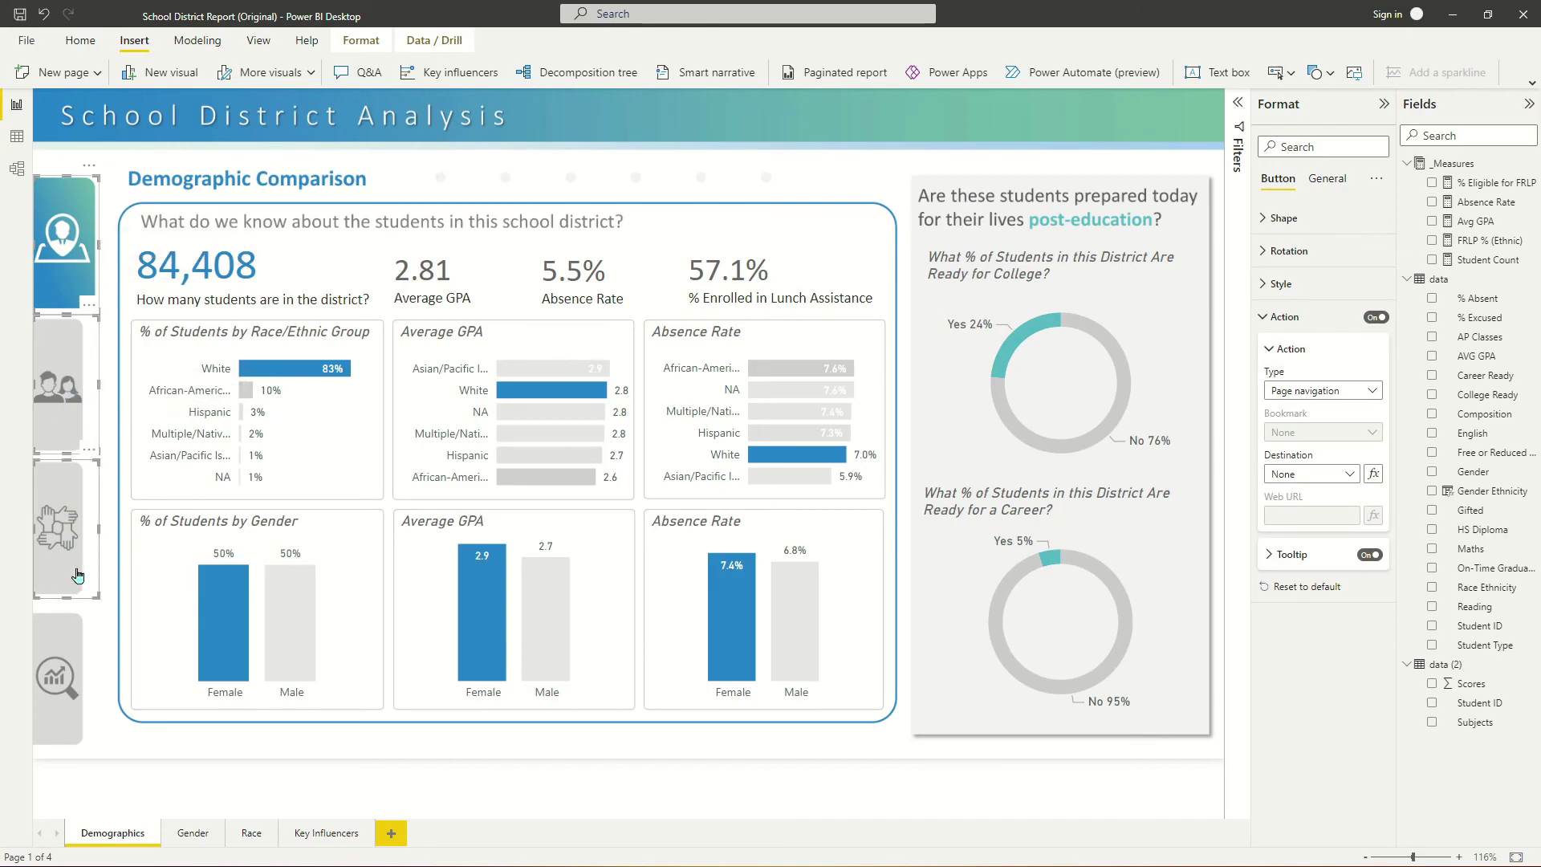
pyautogui.moveTo(154, 748); pyautogui.dragTo(24, 177)
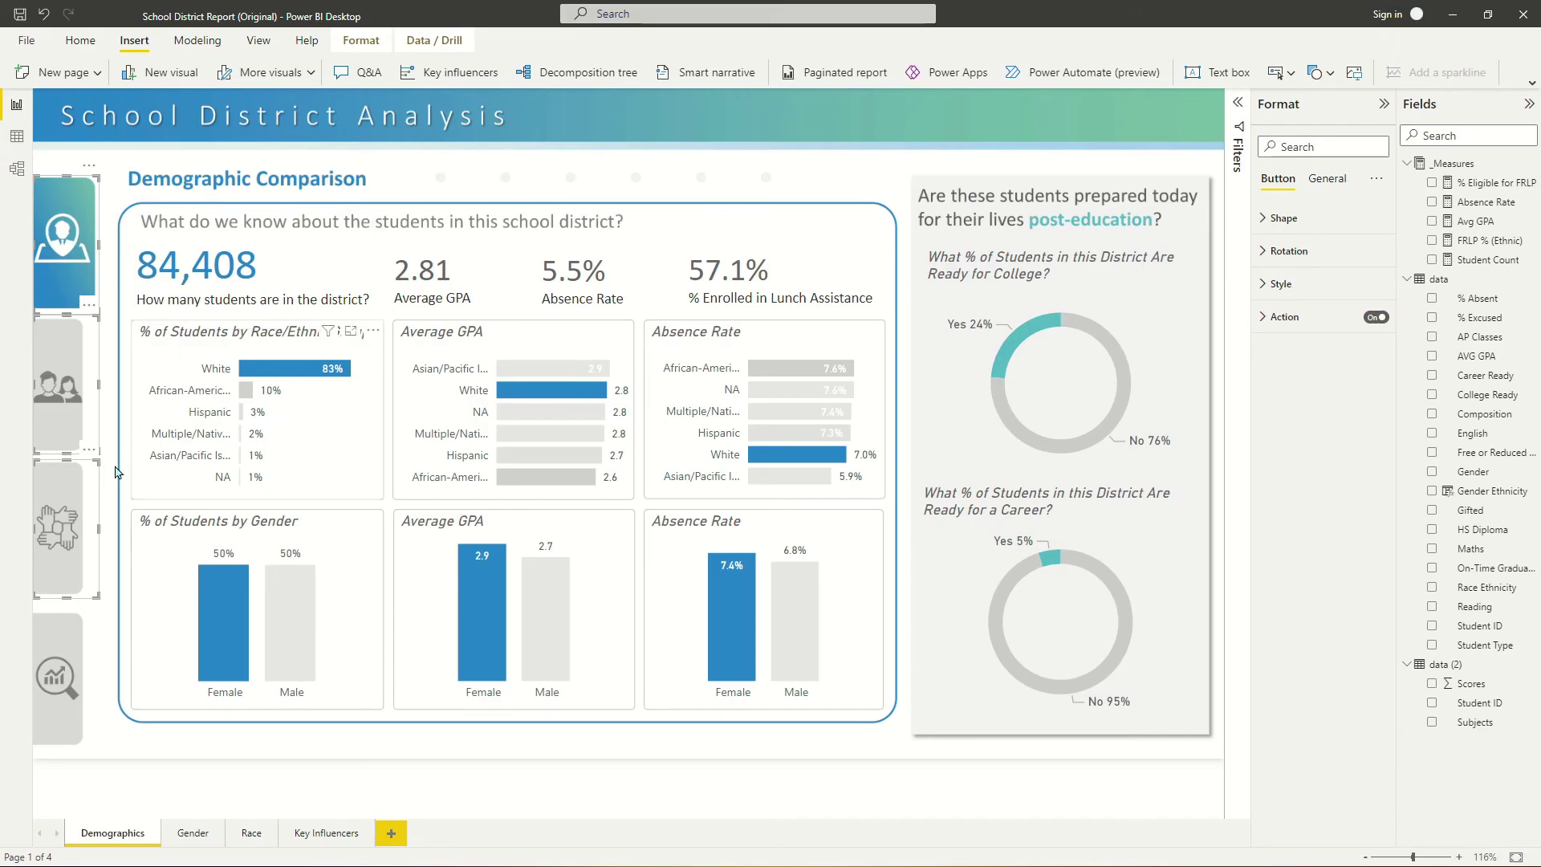
# Paste the three copied buttons onto the Gender and Race pages, then return to Demographics by way of Key Influencers.
pyautogui.click(191, 836)
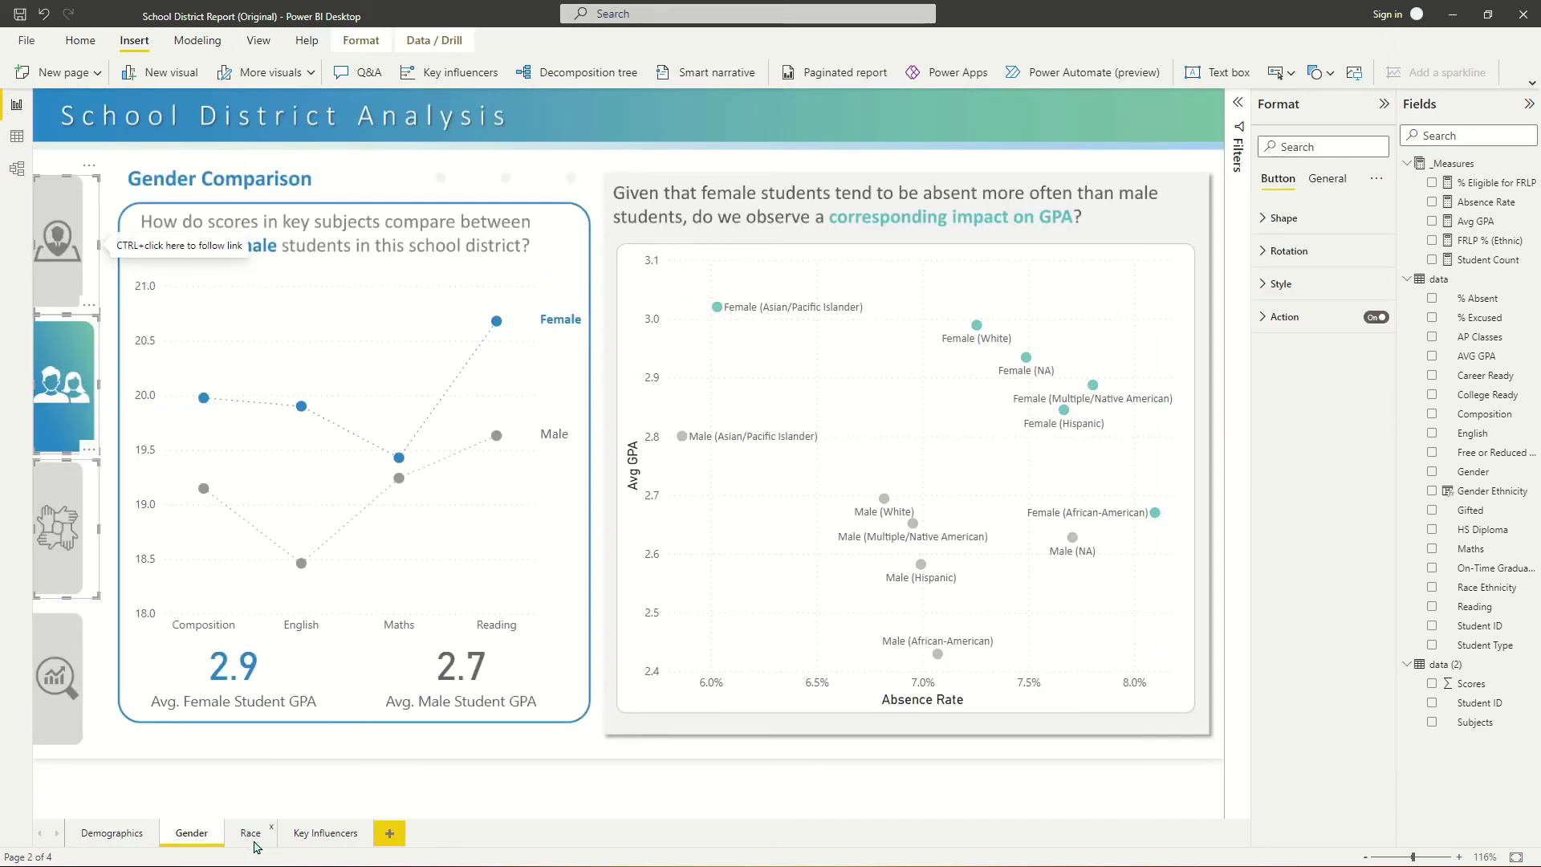
pyautogui.click(254, 842)
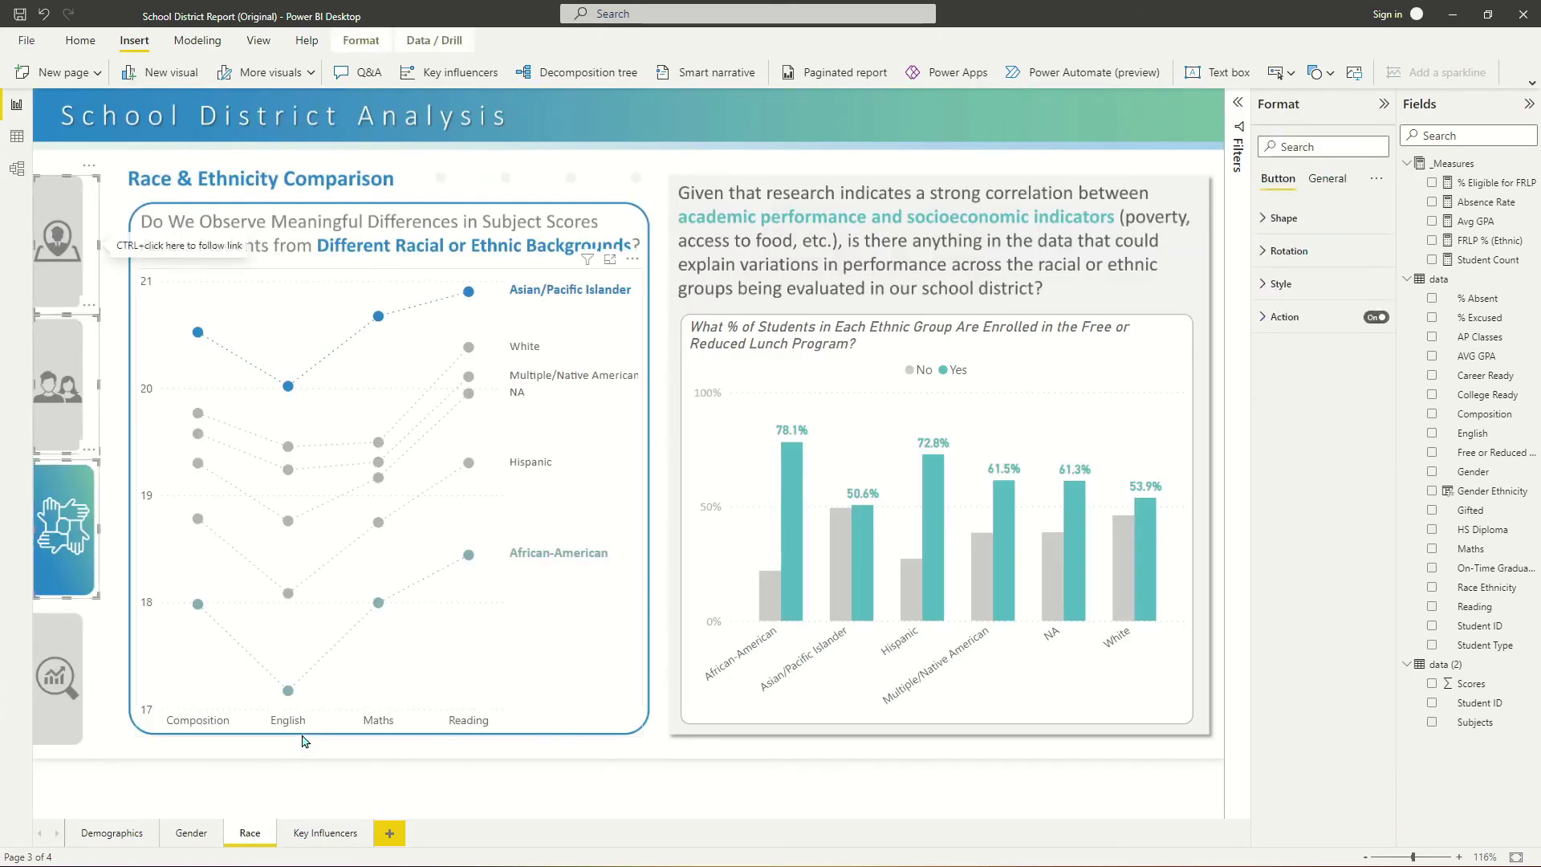
pyautogui.click(323, 835)
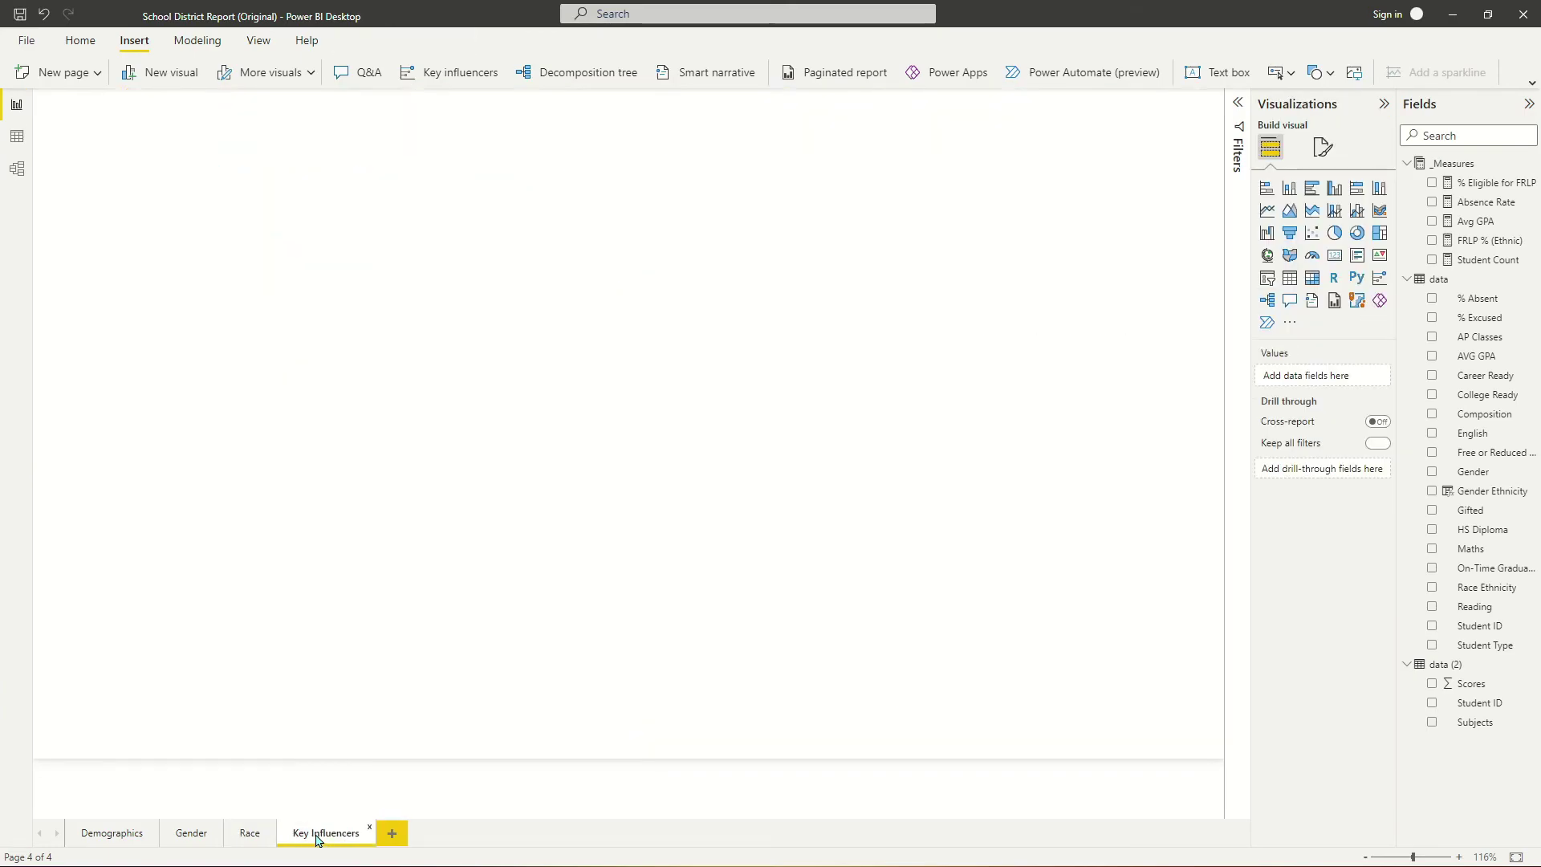
pyautogui.click(110, 839)
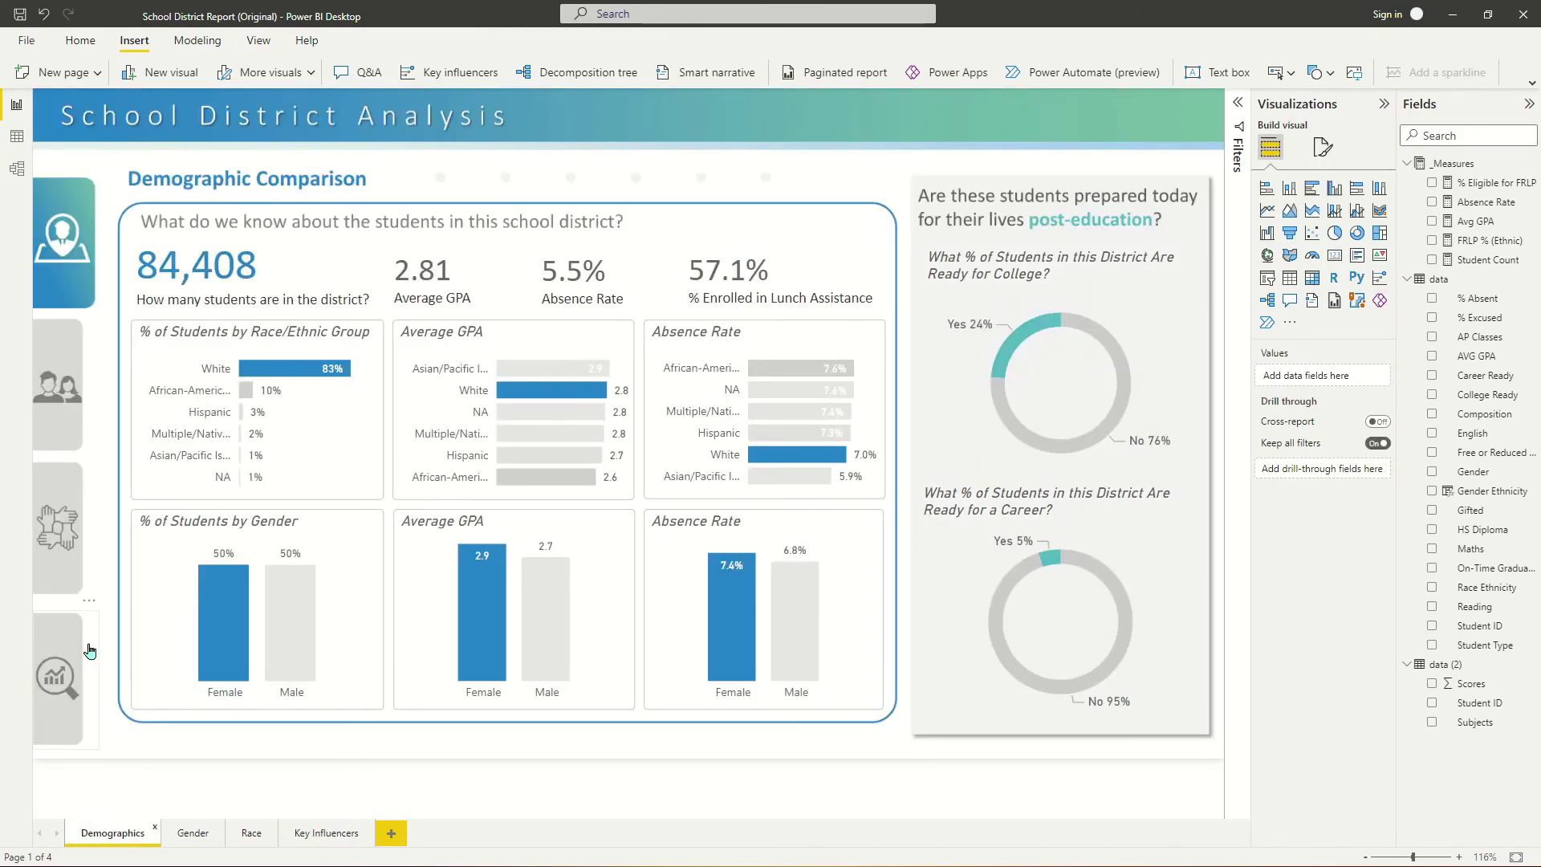
# Copy the magnifier tab's button from Demographics onto the Gender, Race and Key Influencers pages, then return to Demographics.
pyautogui.click(67, 665)
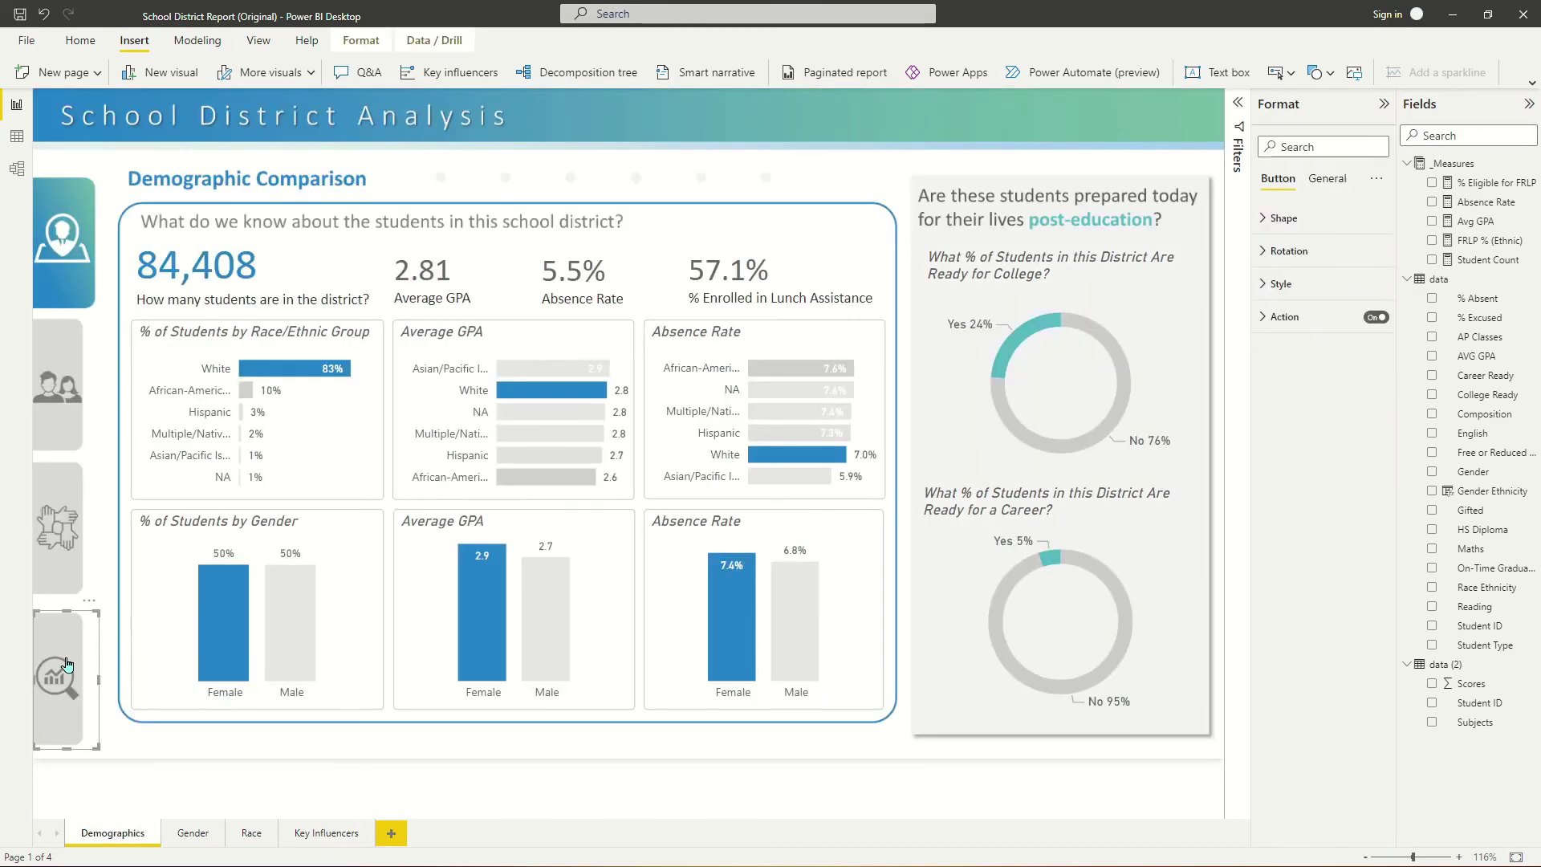
pyautogui.click(192, 837)
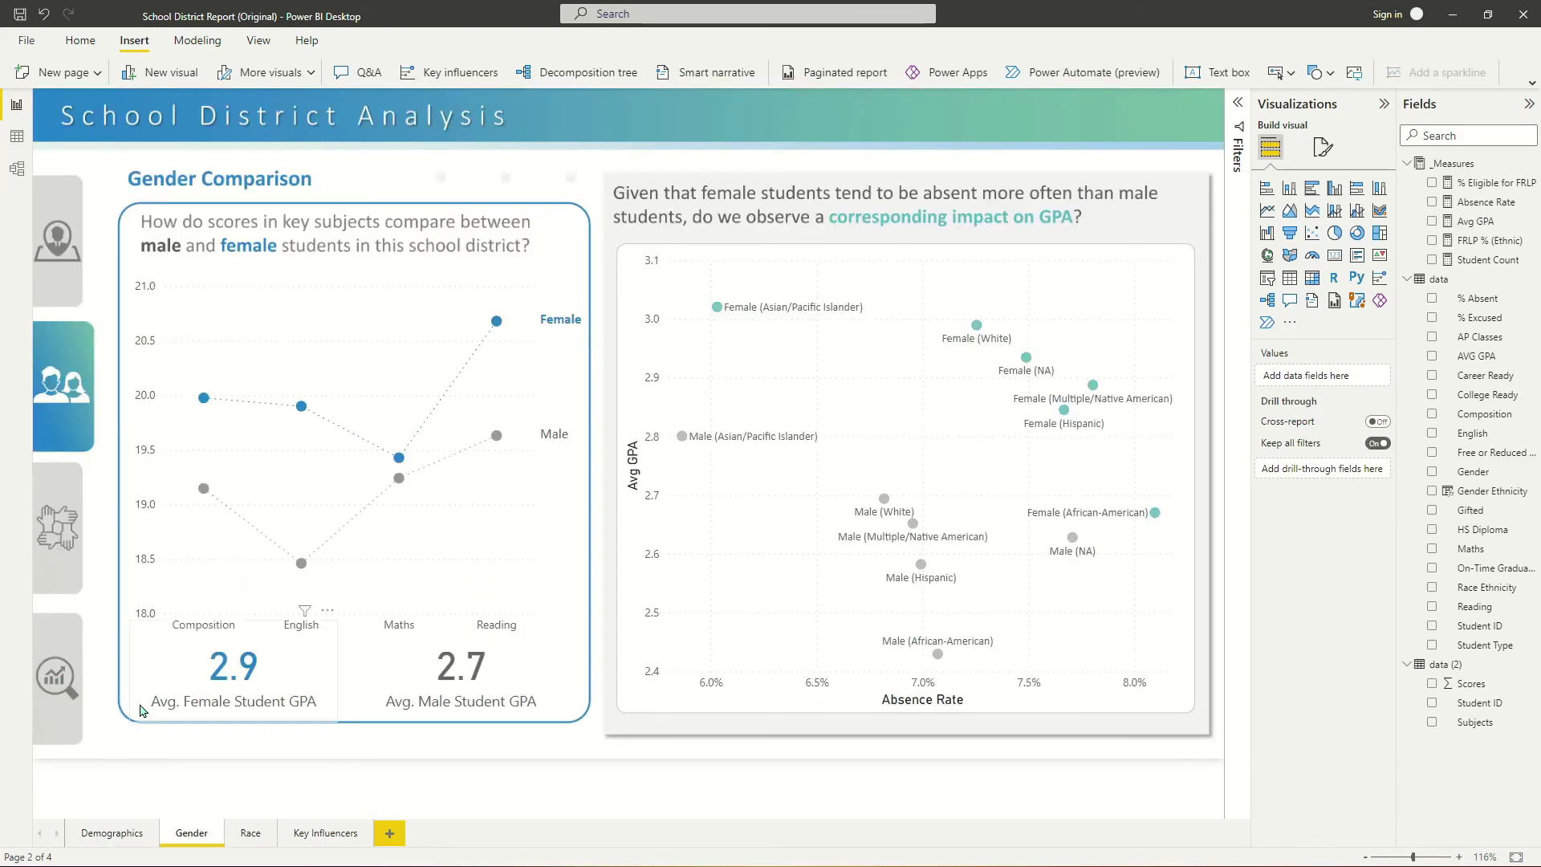
pyautogui.click(67, 678)
pyautogui.click(257, 835)
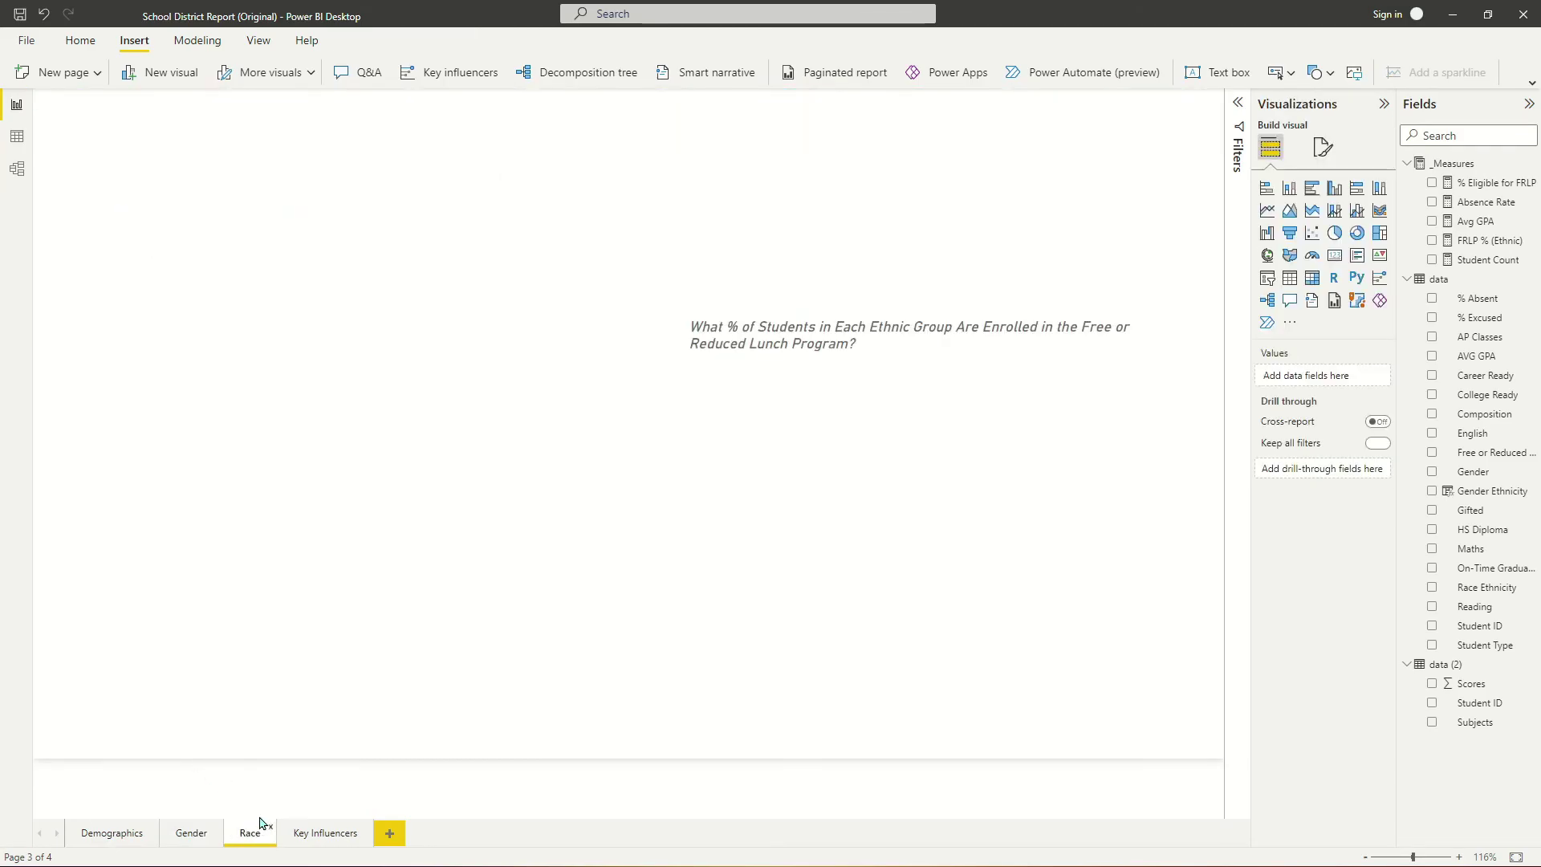
pyautogui.click(330, 832)
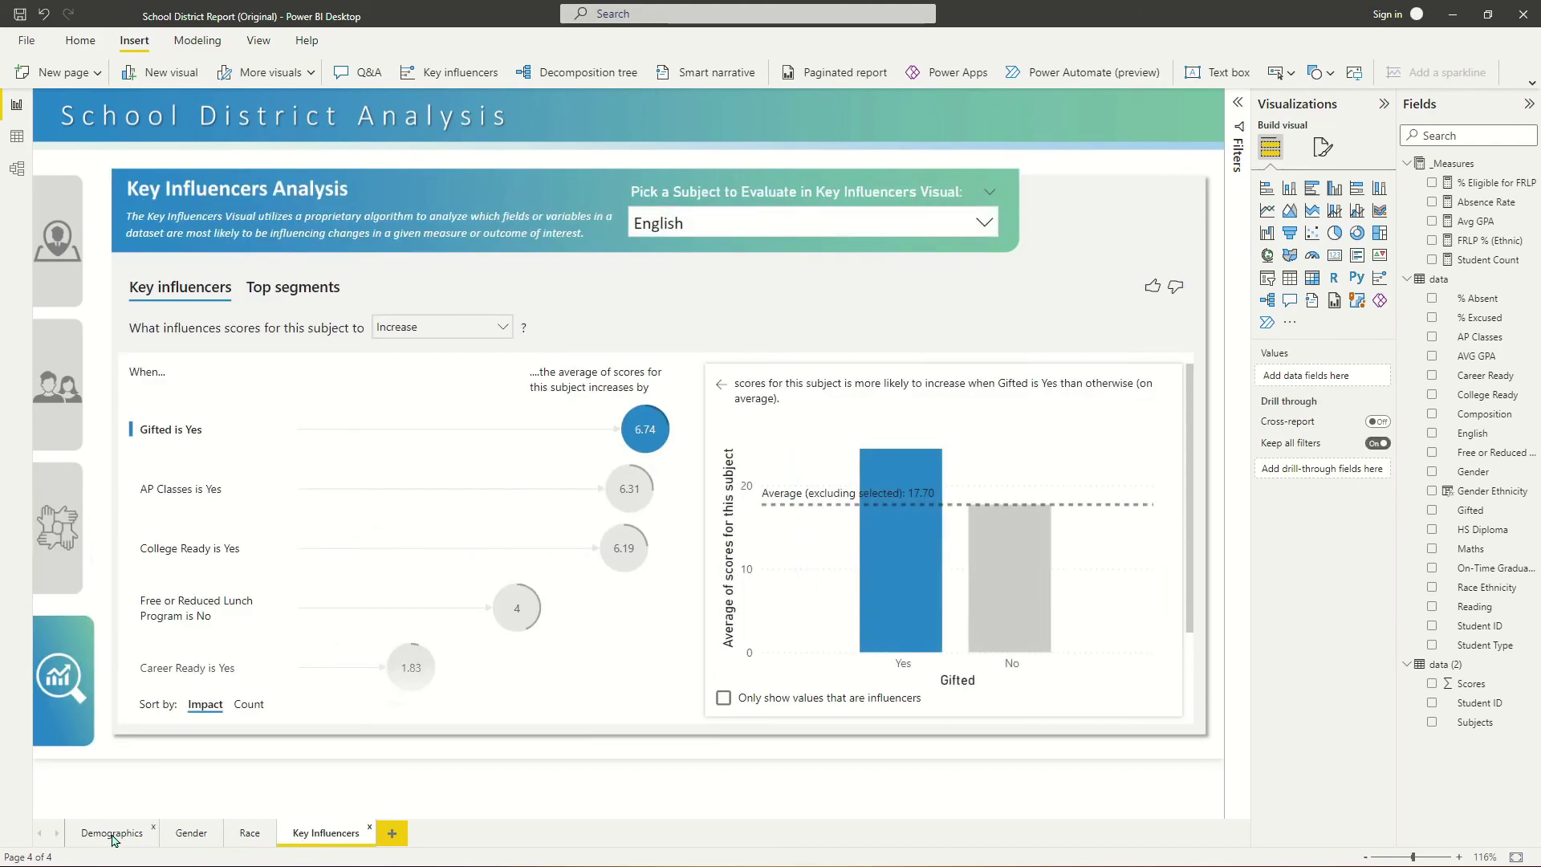
pyautogui.click(111, 835)
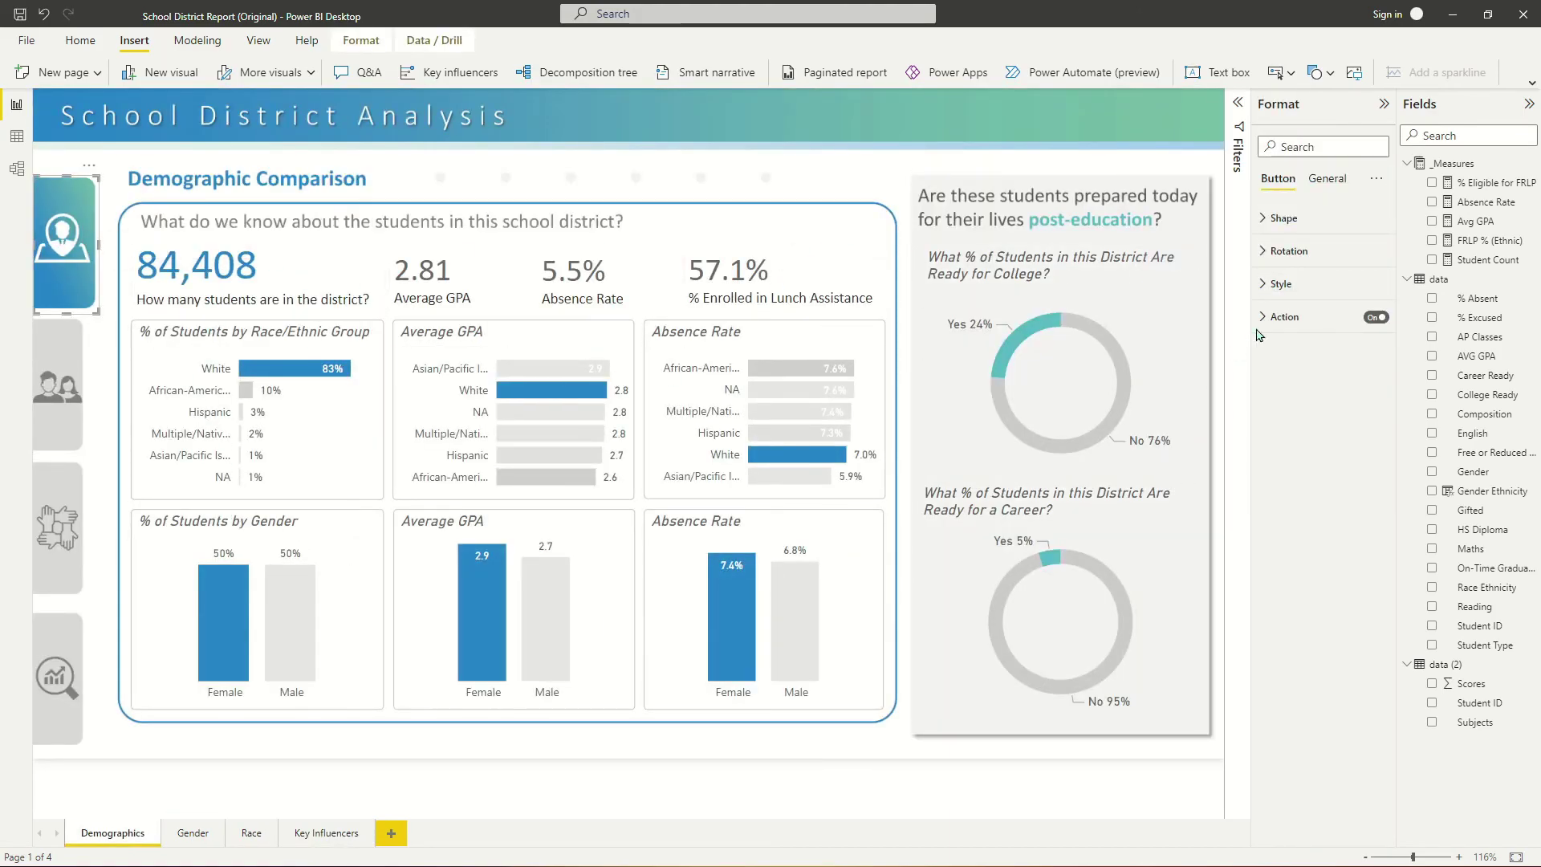
# Check the page navigation destinations of the sidebar tab buttons on the Demographics page.
pyautogui.click(1285, 316)
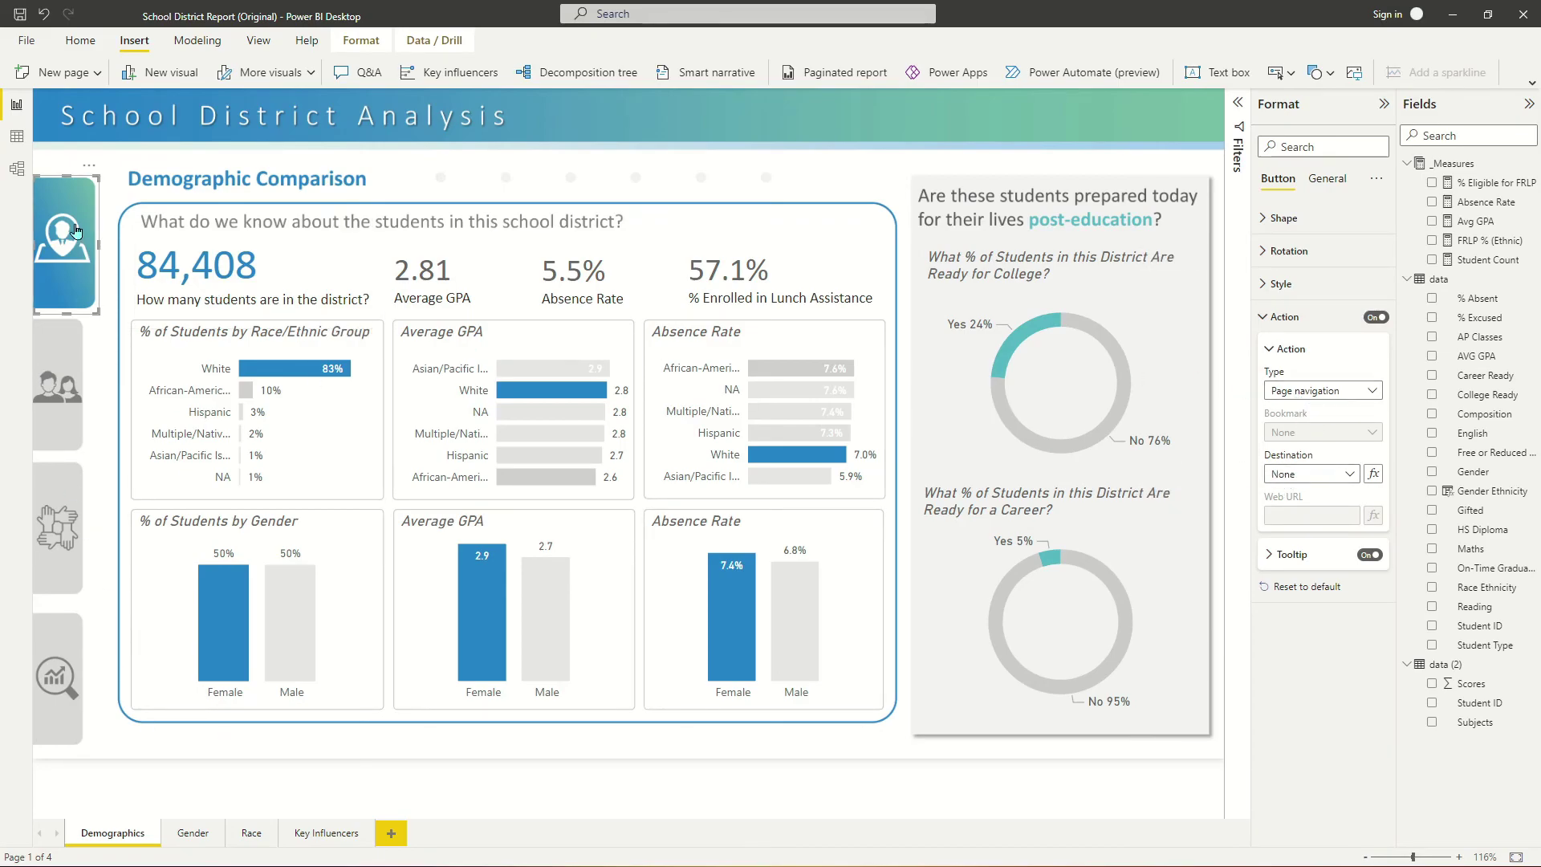
pyautogui.click(69, 371)
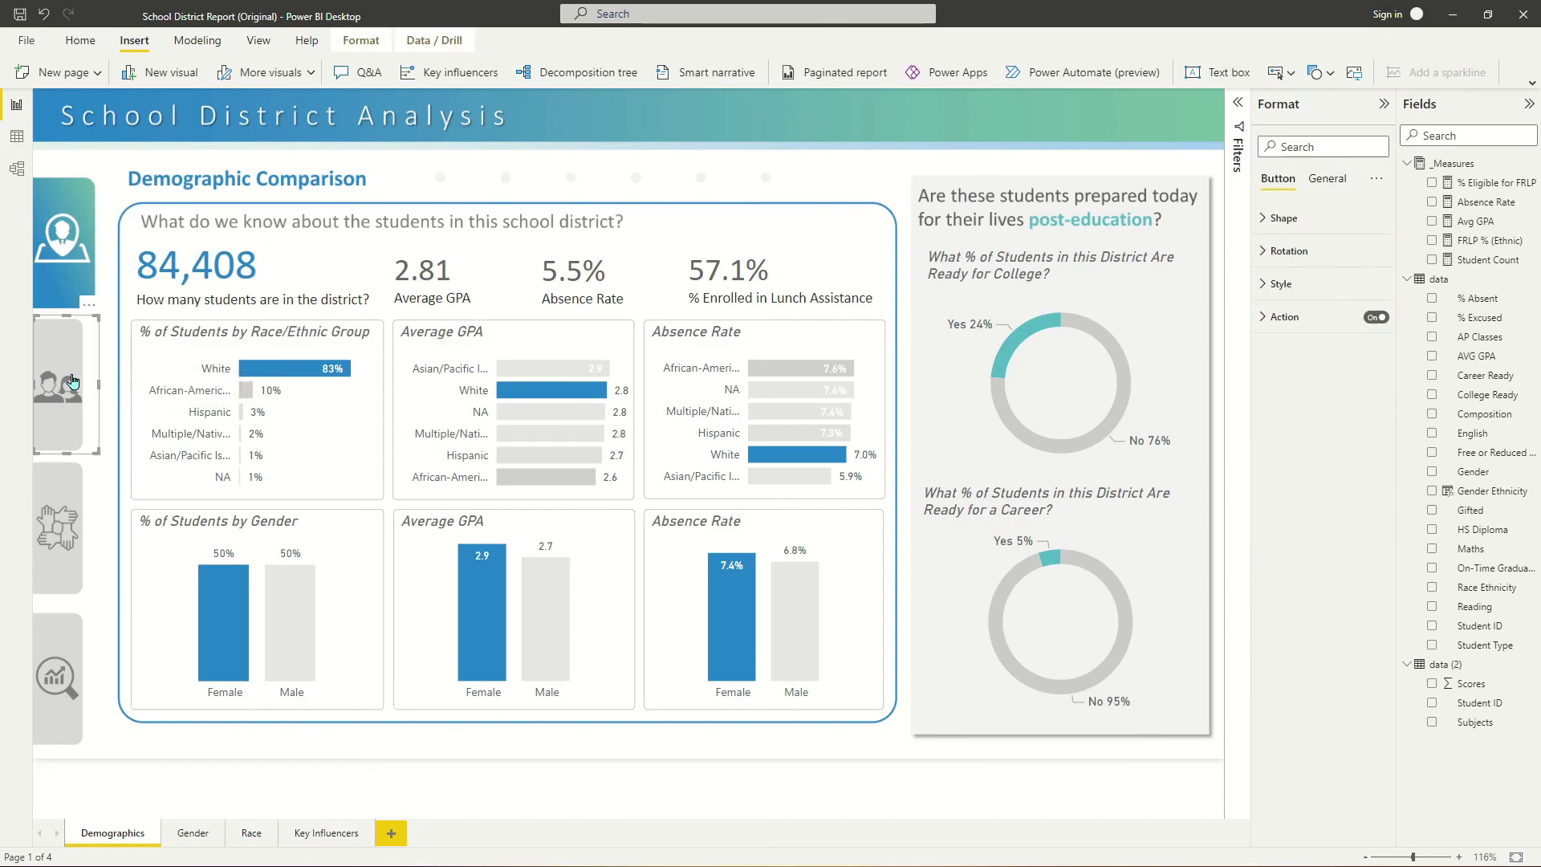
pyautogui.click(1273, 317)
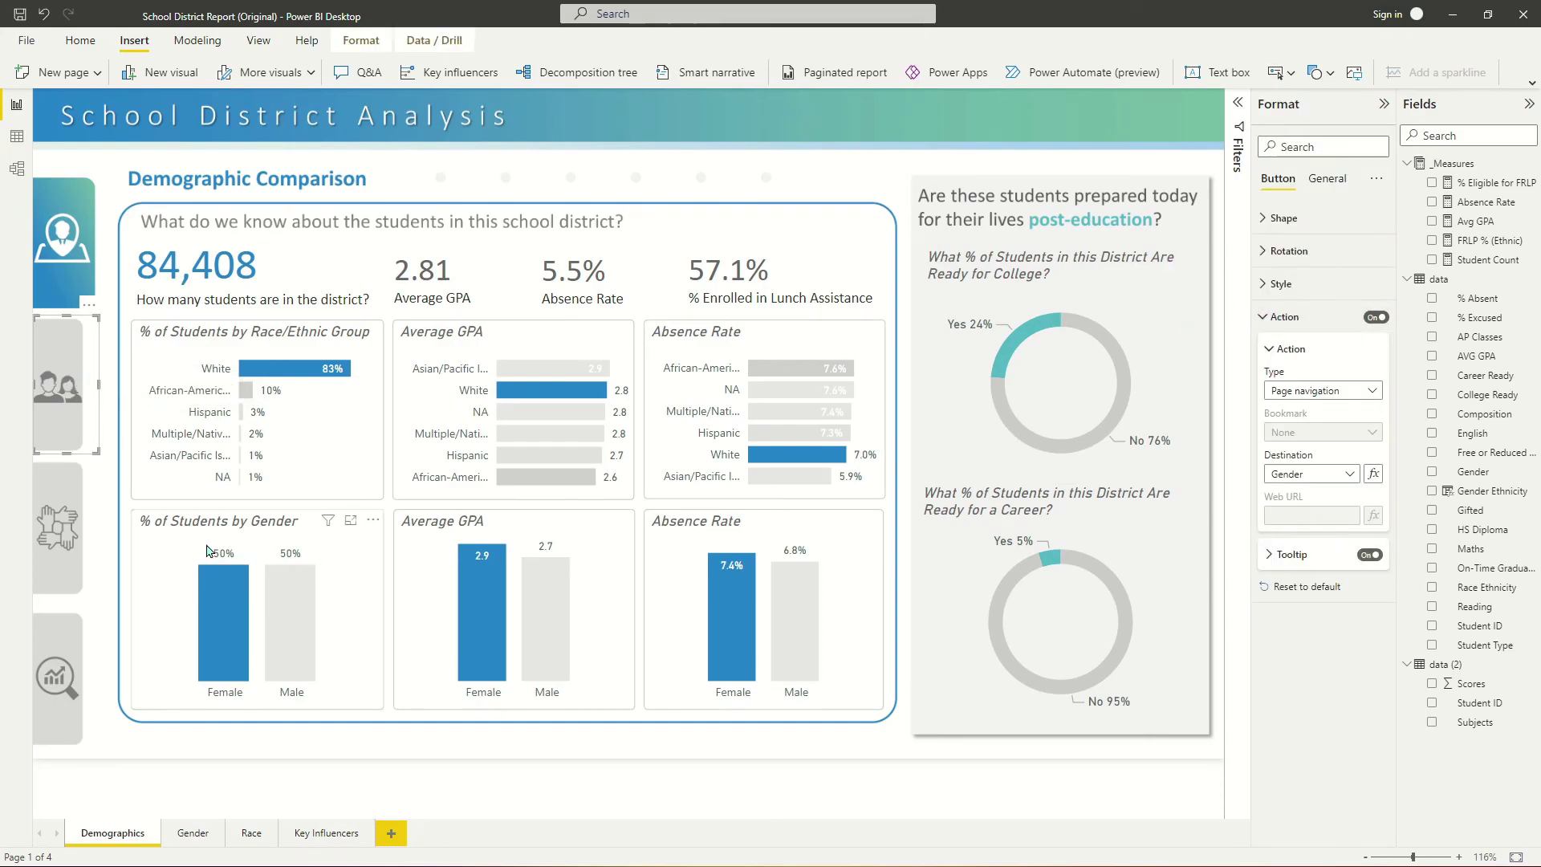
pyautogui.click(77, 523)
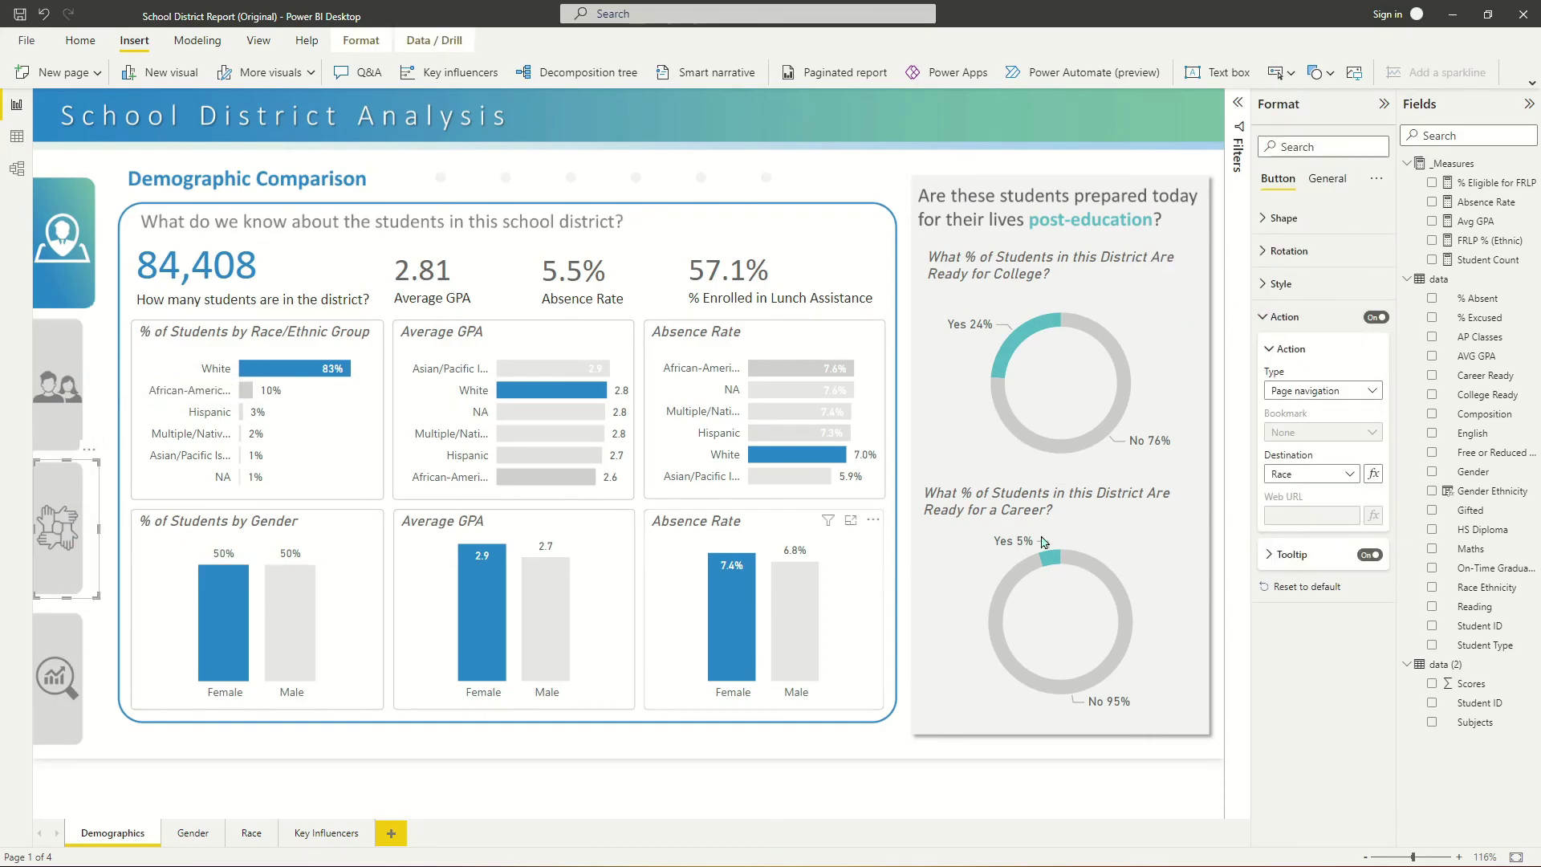
pyautogui.click(58, 678)
# On the Gender page, set the page navigation destination of the demographics tab's button to Demographics.
pyautogui.click(213, 835)
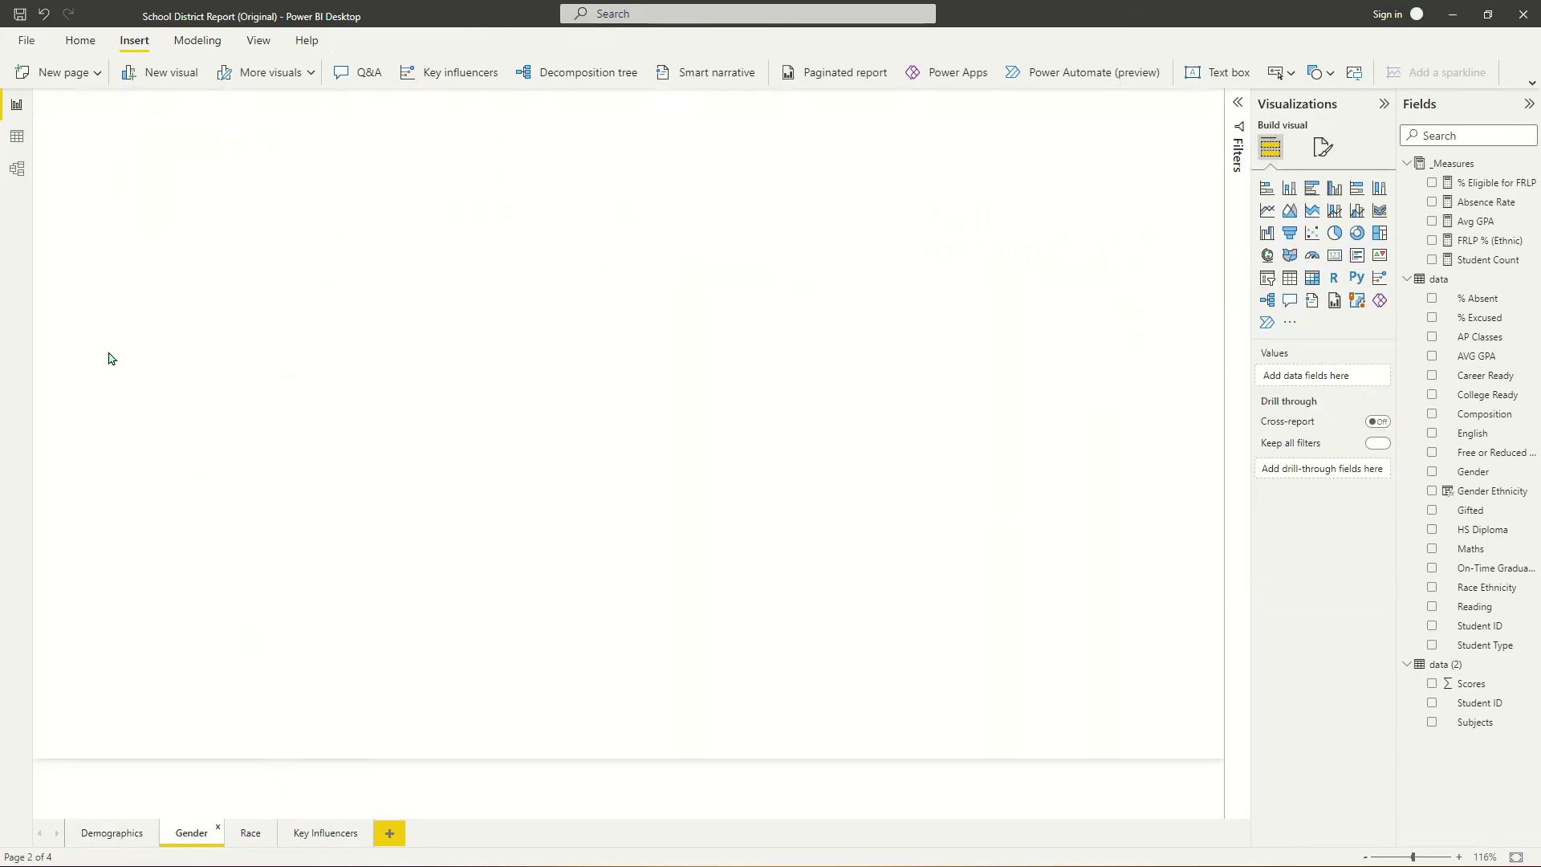
pyautogui.click(55, 251)
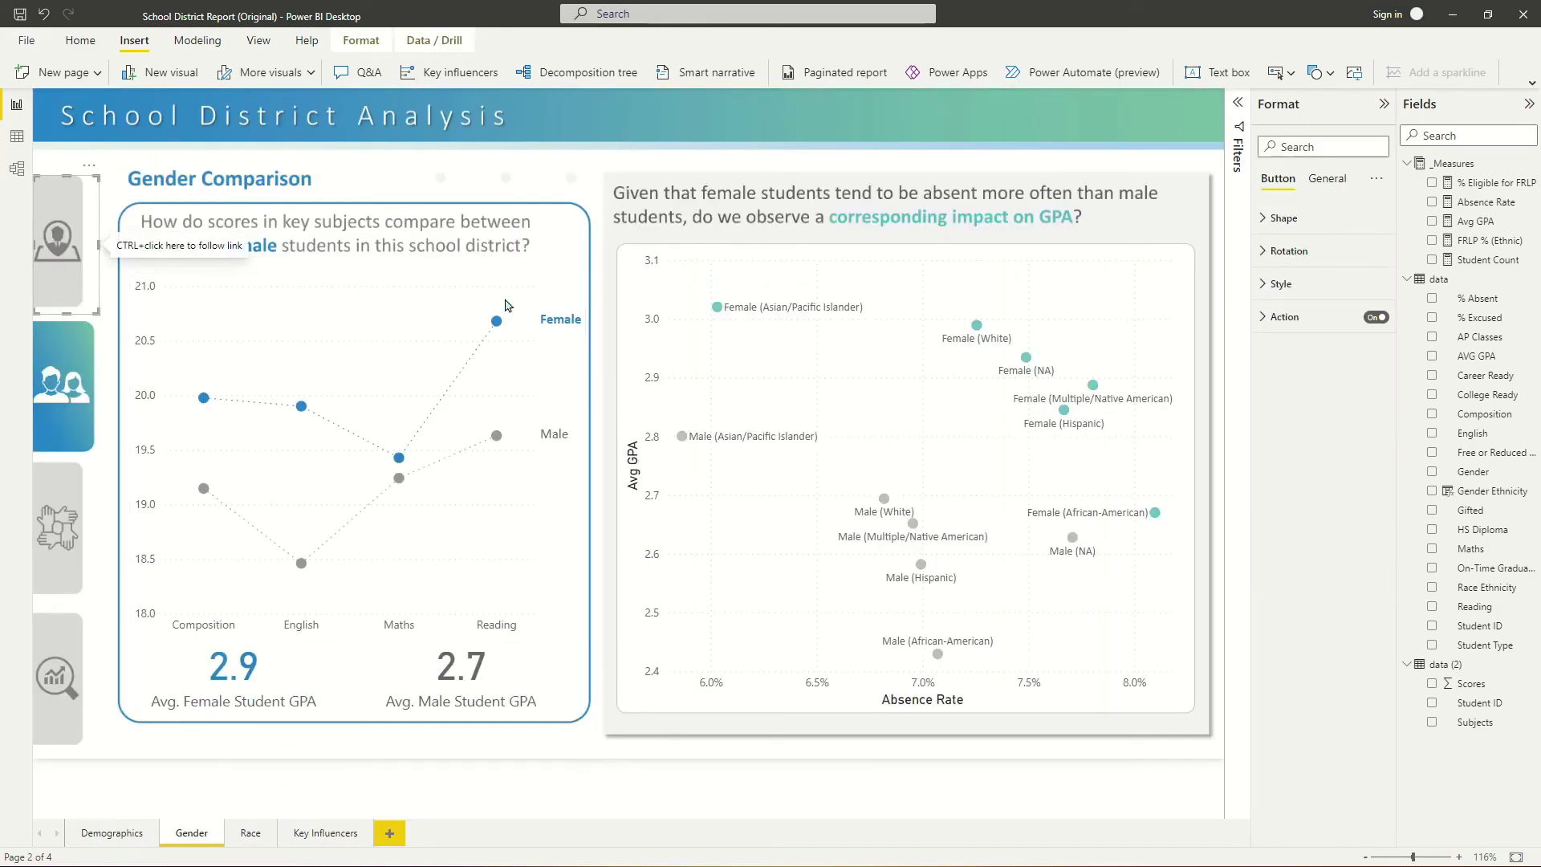
pyautogui.click(1284, 317)
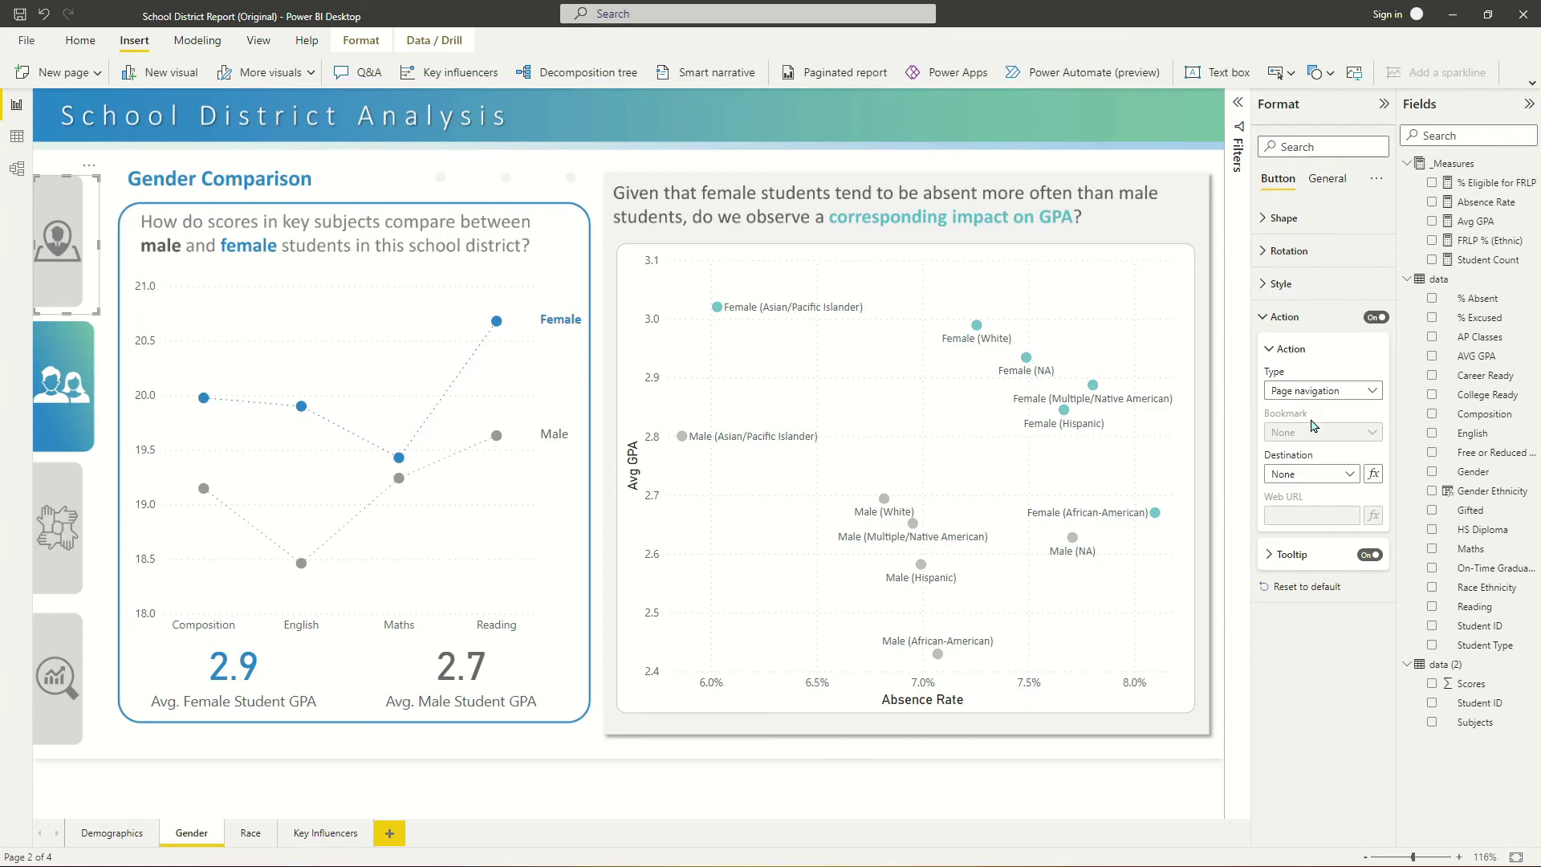
pyautogui.click(1299, 476)
pyautogui.click(1301, 514)
# Check the action destinations of the gender, race and magnifier tab buttons on the Gender page.
pyautogui.click(68, 385)
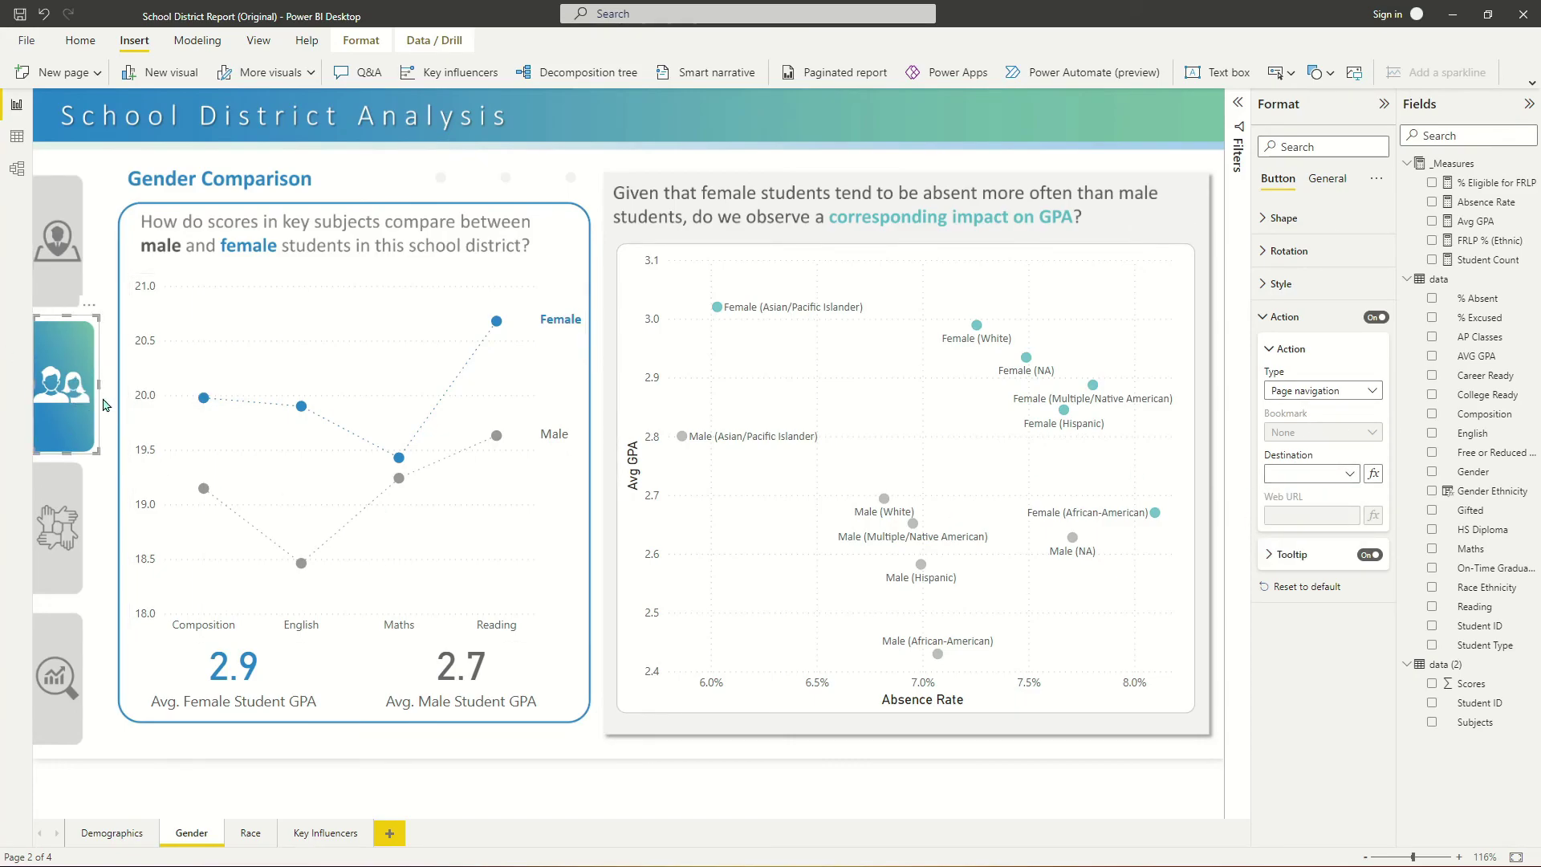
pyautogui.click(84, 443)
pyautogui.click(70, 526)
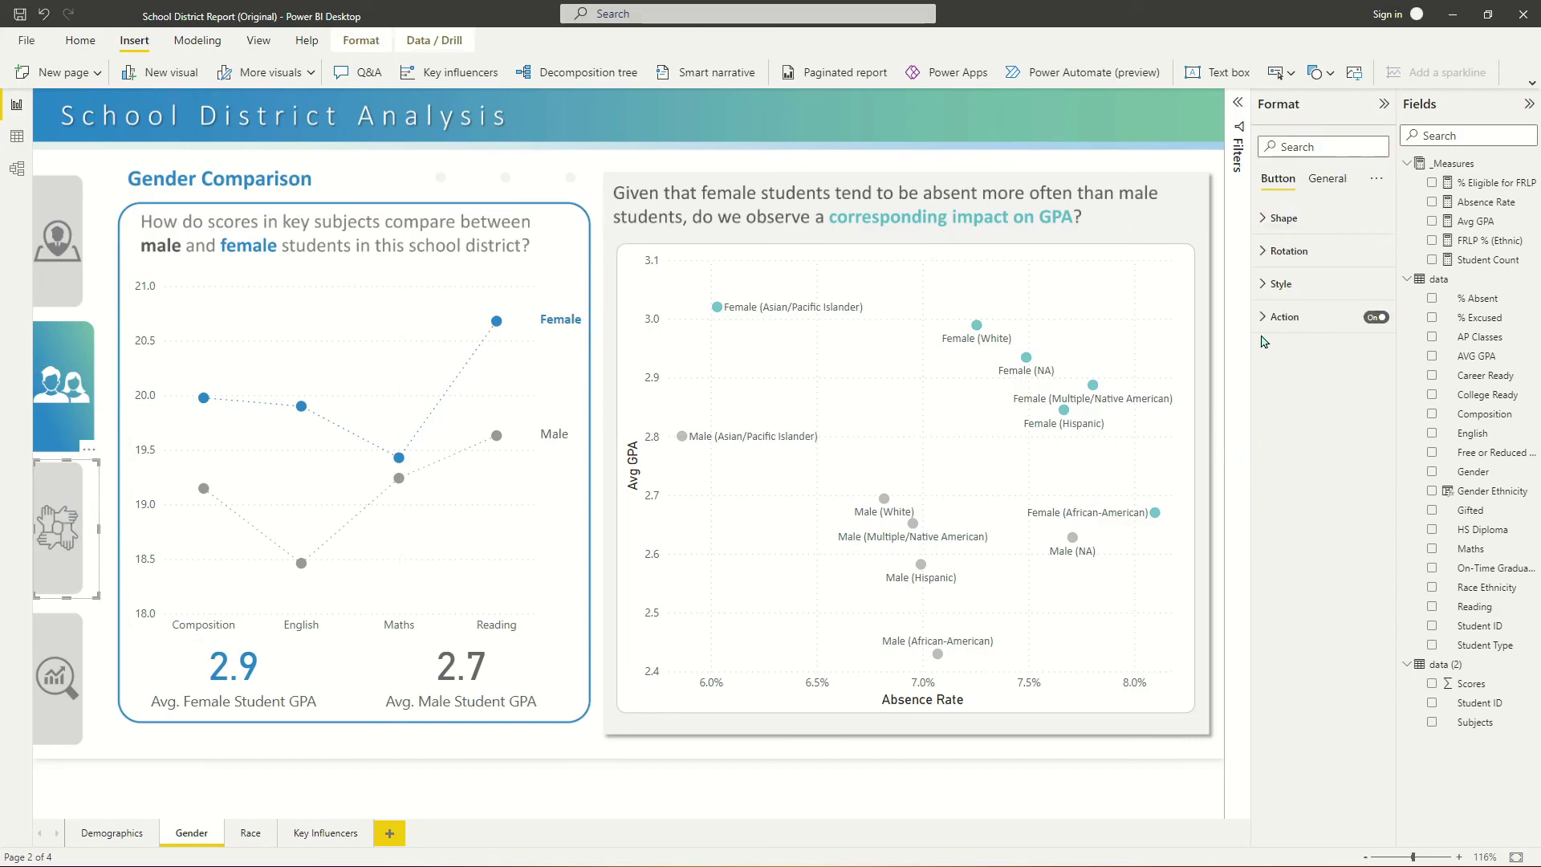
pyautogui.click(1285, 316)
pyautogui.click(65, 632)
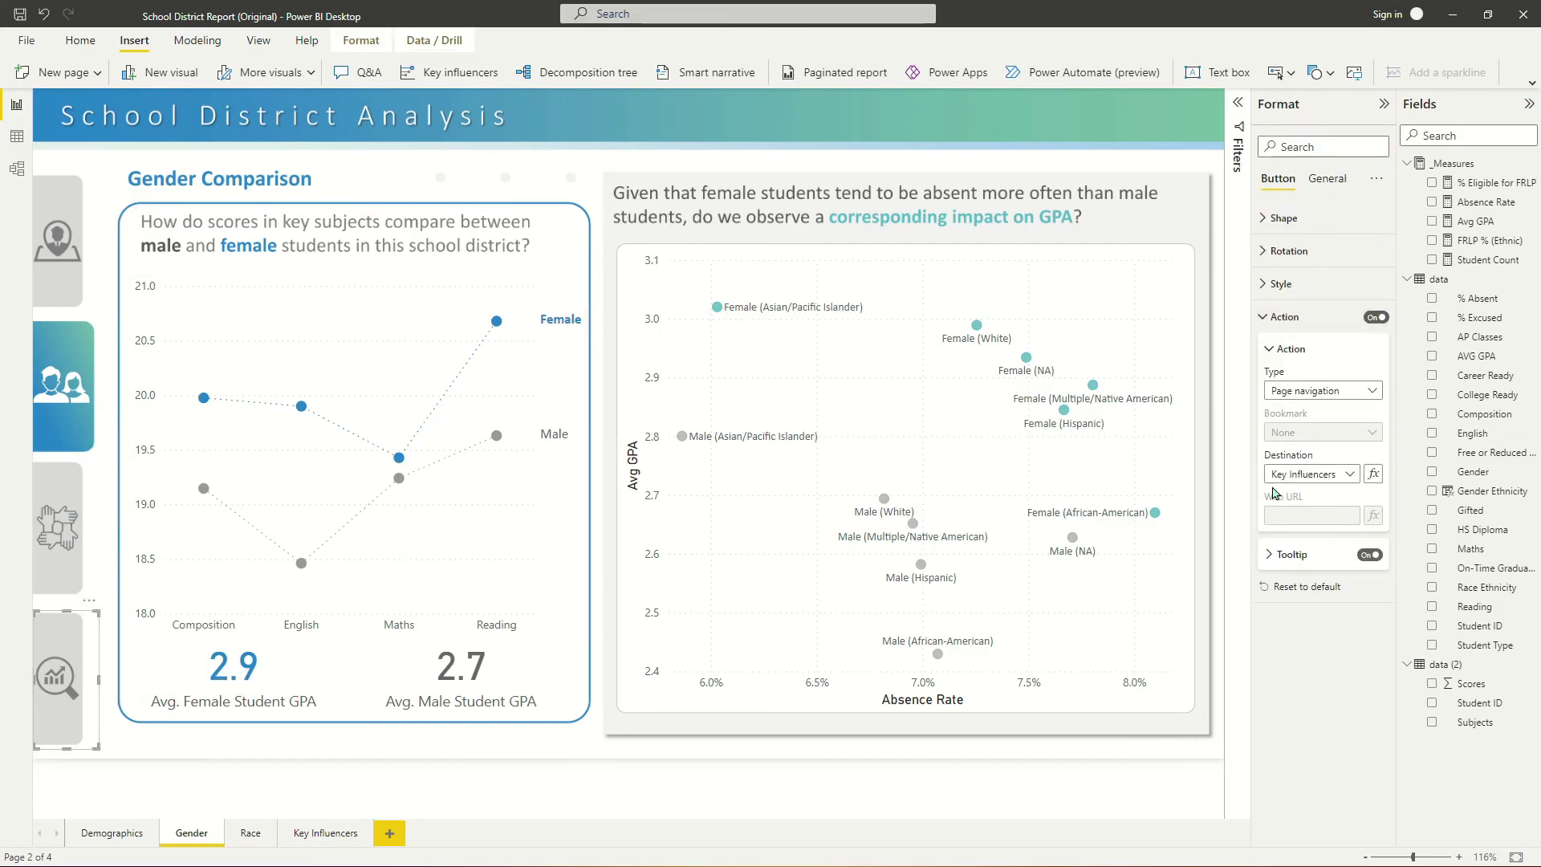
# On the Race page, check the gender tab's button and set the demographics tab's button destination to Demographics.
pyautogui.click(241, 840)
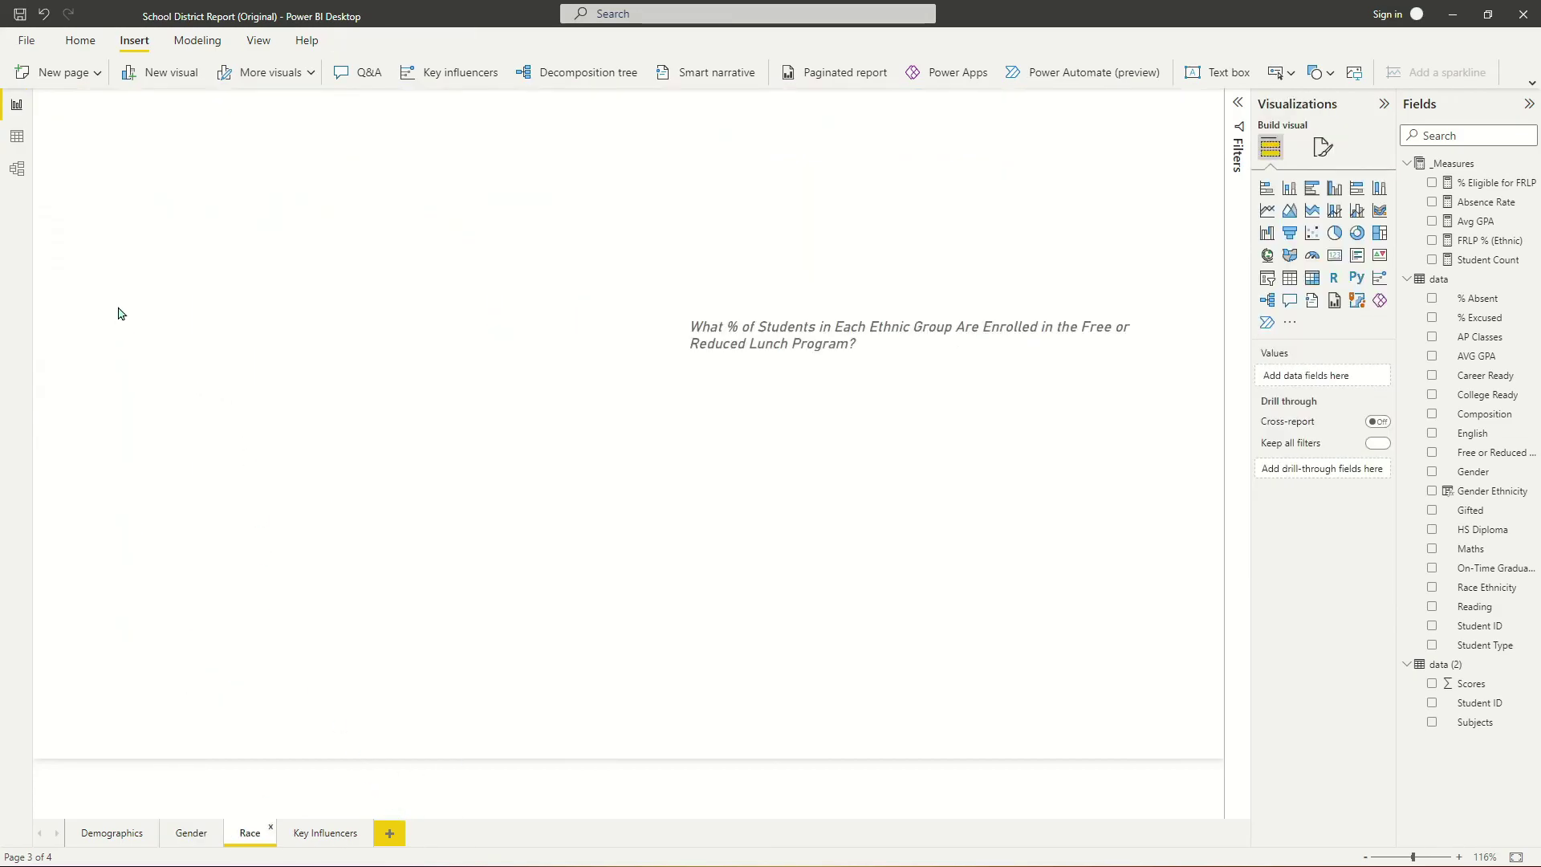
pyautogui.click(50, 492)
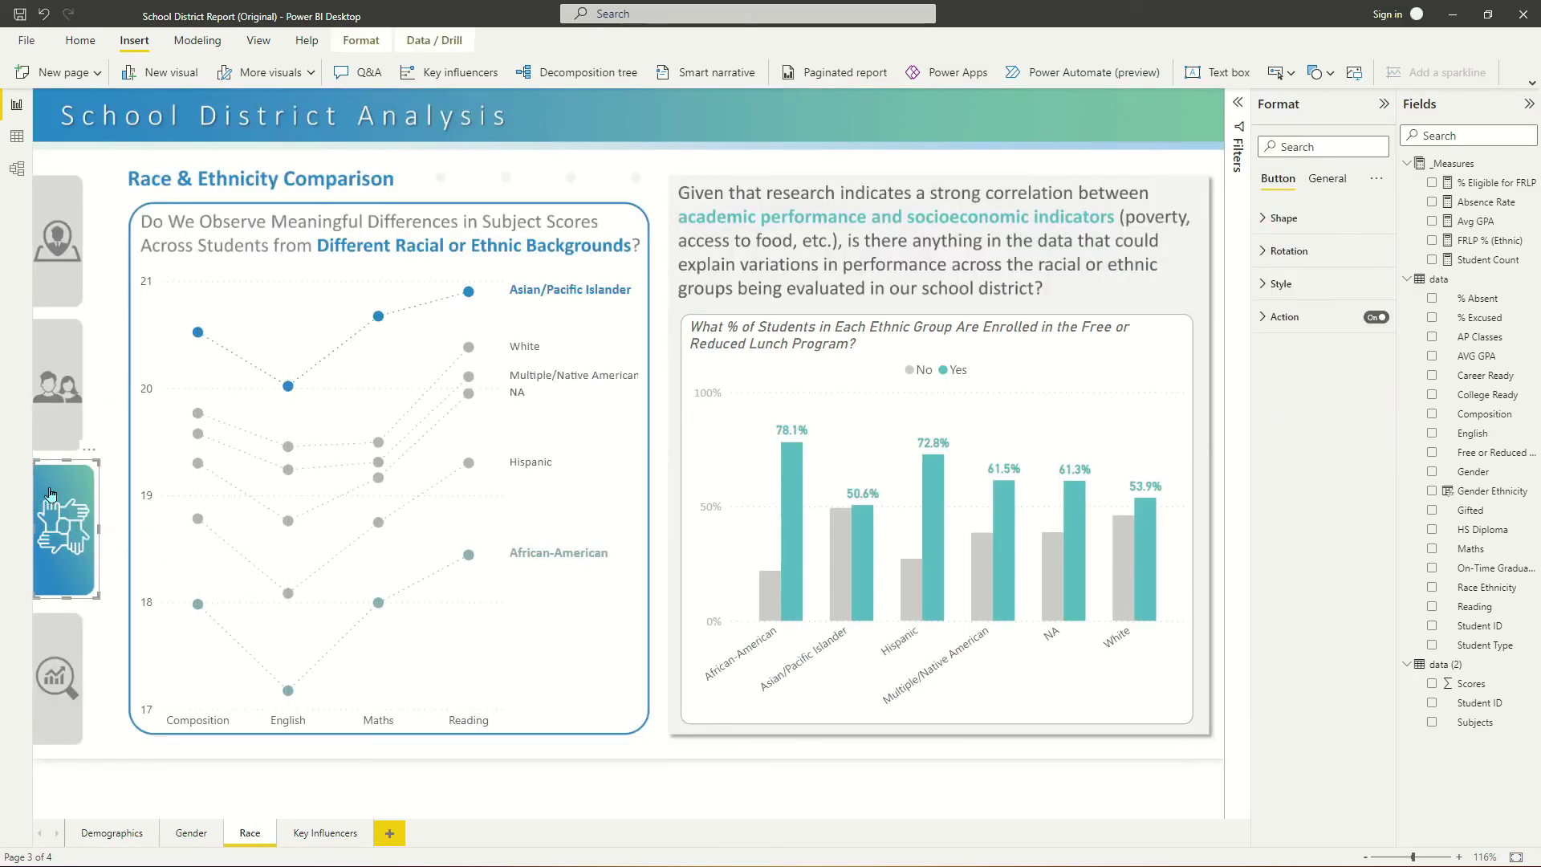
pyautogui.click(113, 438)
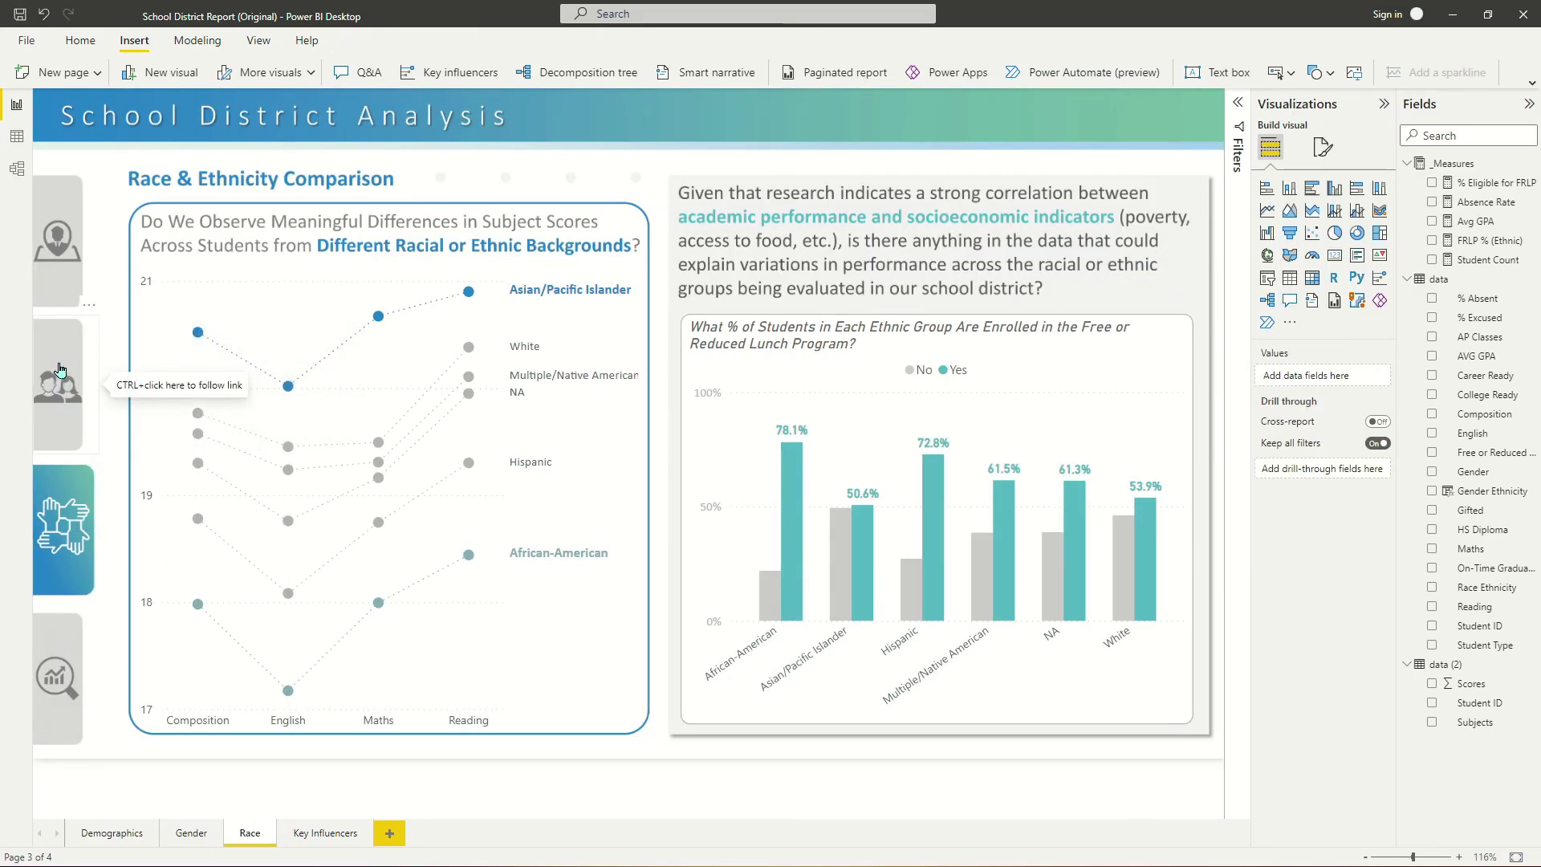
pyautogui.click(58, 369)
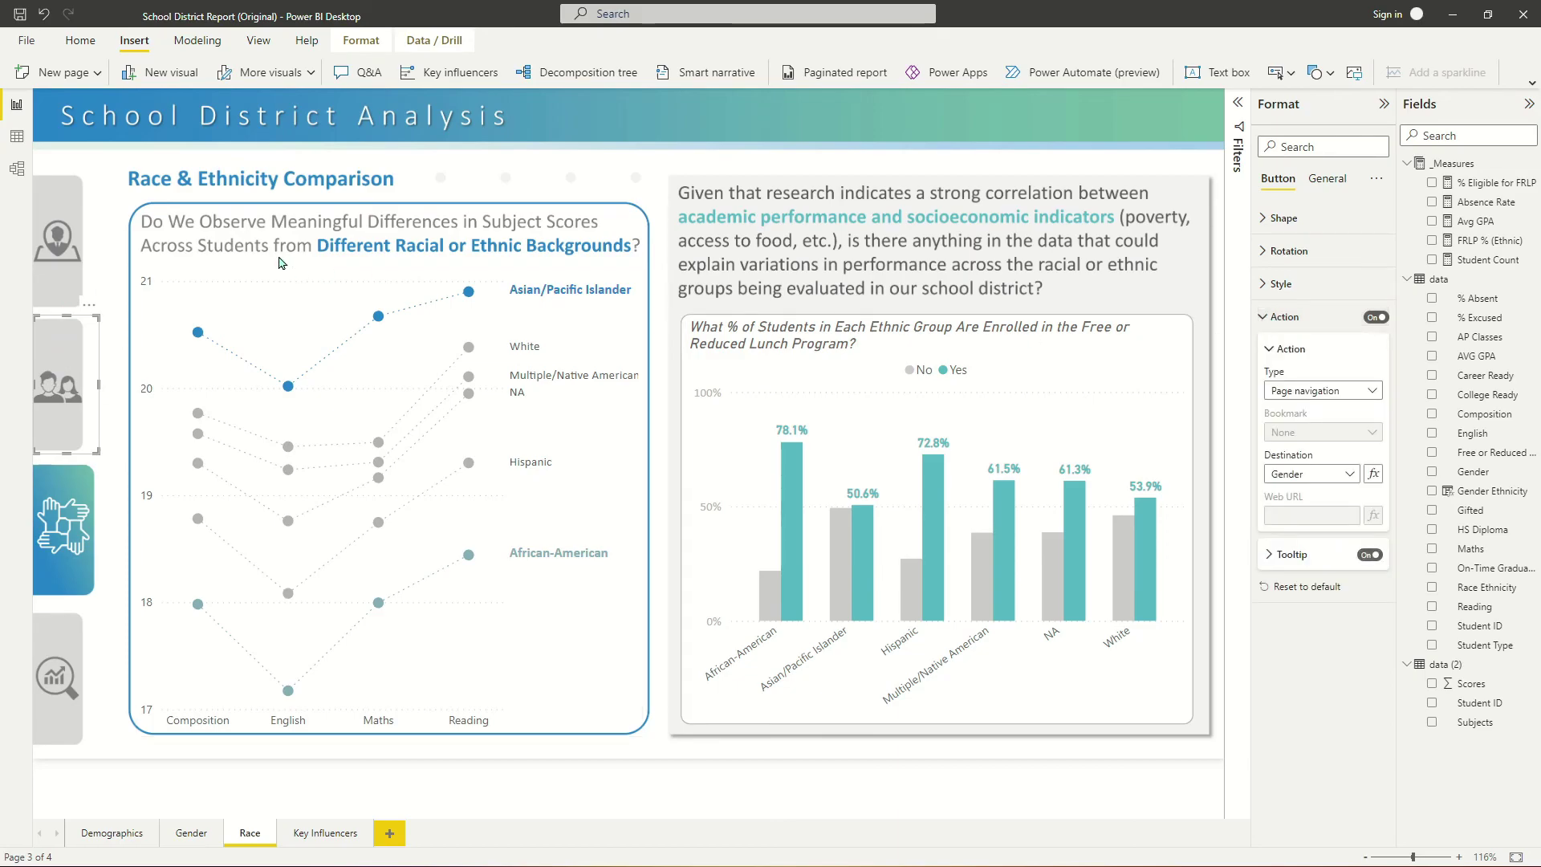
pyautogui.click(58, 245)
pyautogui.click(1308, 473)
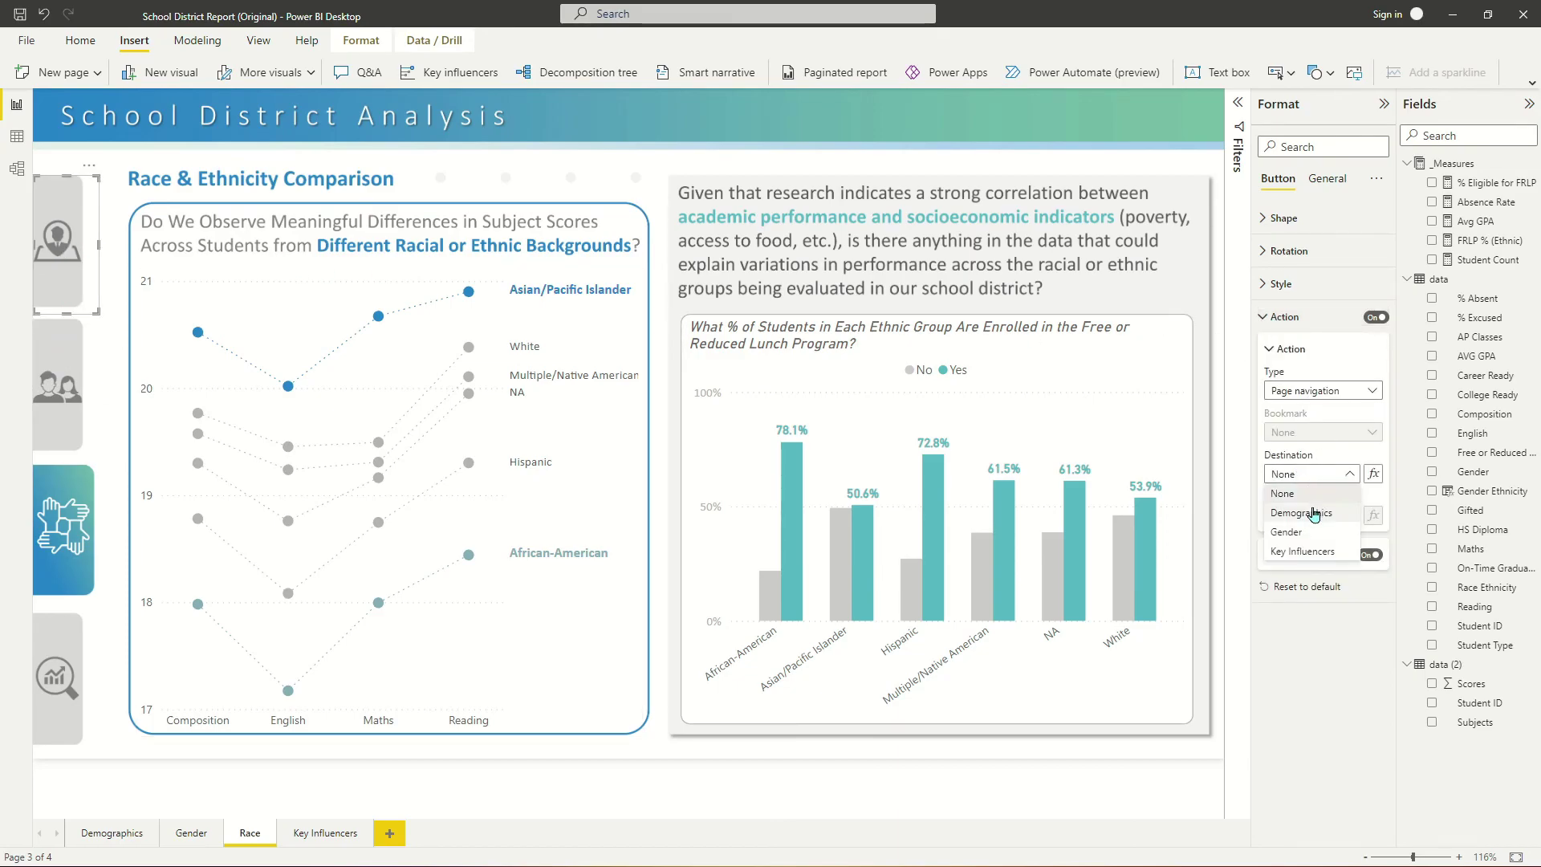
pyautogui.click(1313, 514)
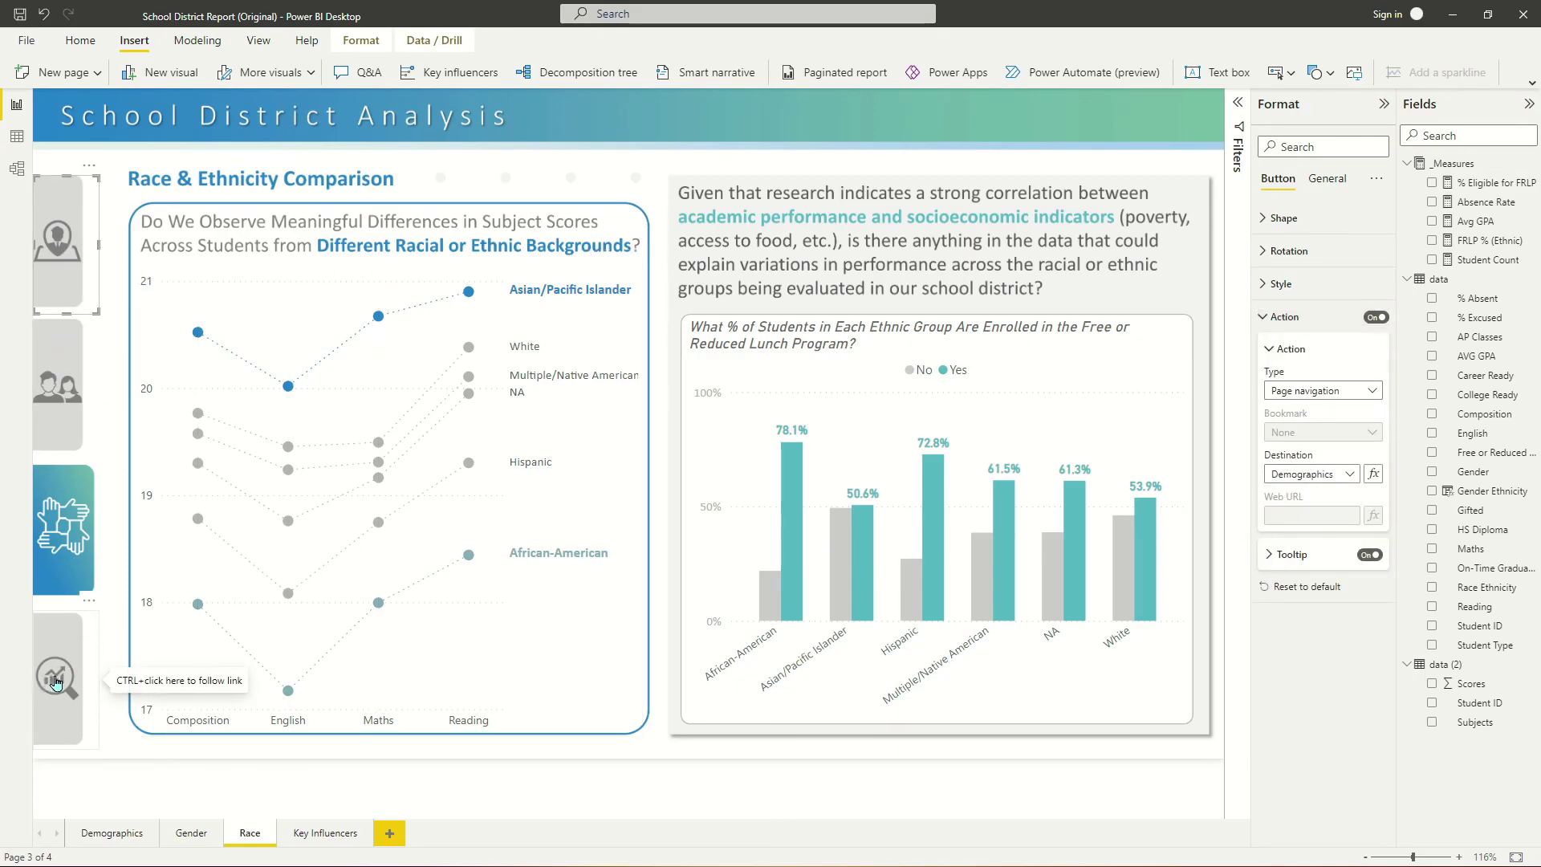
# On the Key Influencers page, check the race and gender tab buttons and set the demographics tab's button destination to Demographics.
pyautogui.click(323, 833)
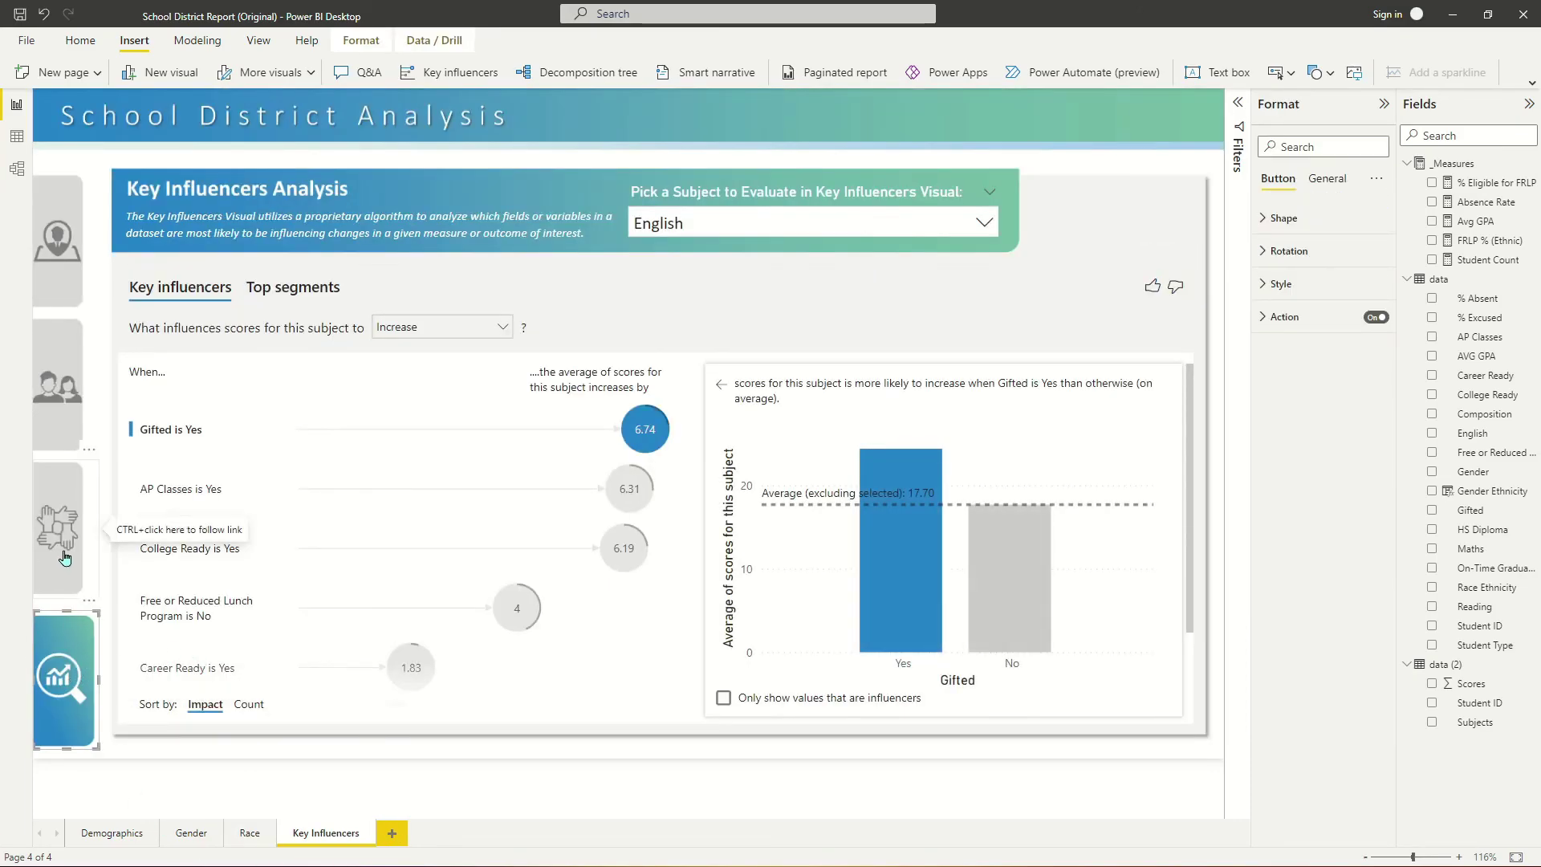
pyautogui.click(72, 548)
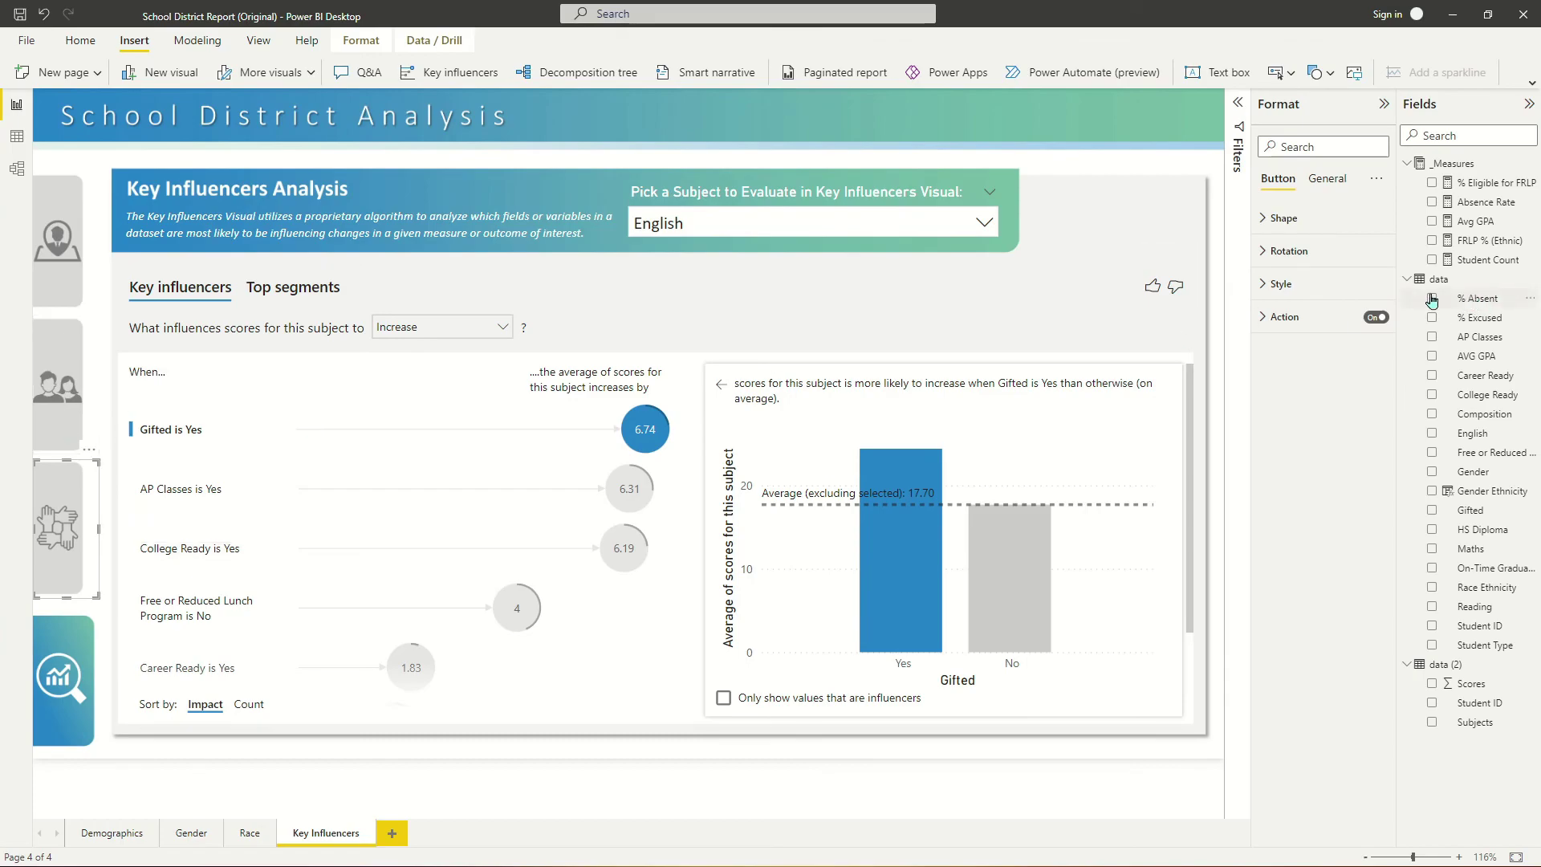
pyautogui.click(1263, 319)
pyautogui.click(62, 379)
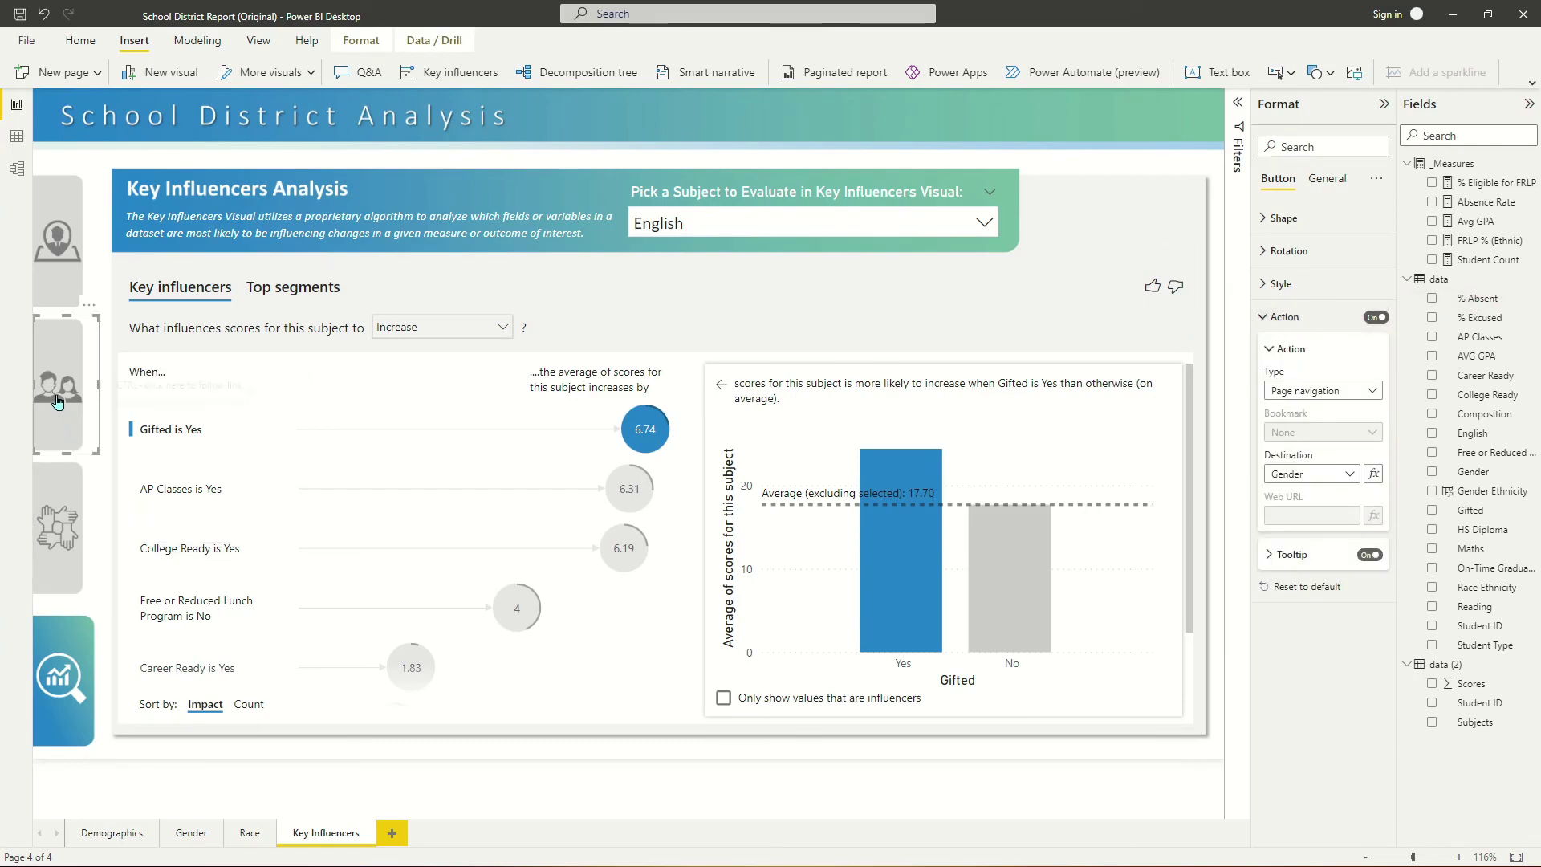
pyautogui.click(68, 266)
pyautogui.click(1297, 473)
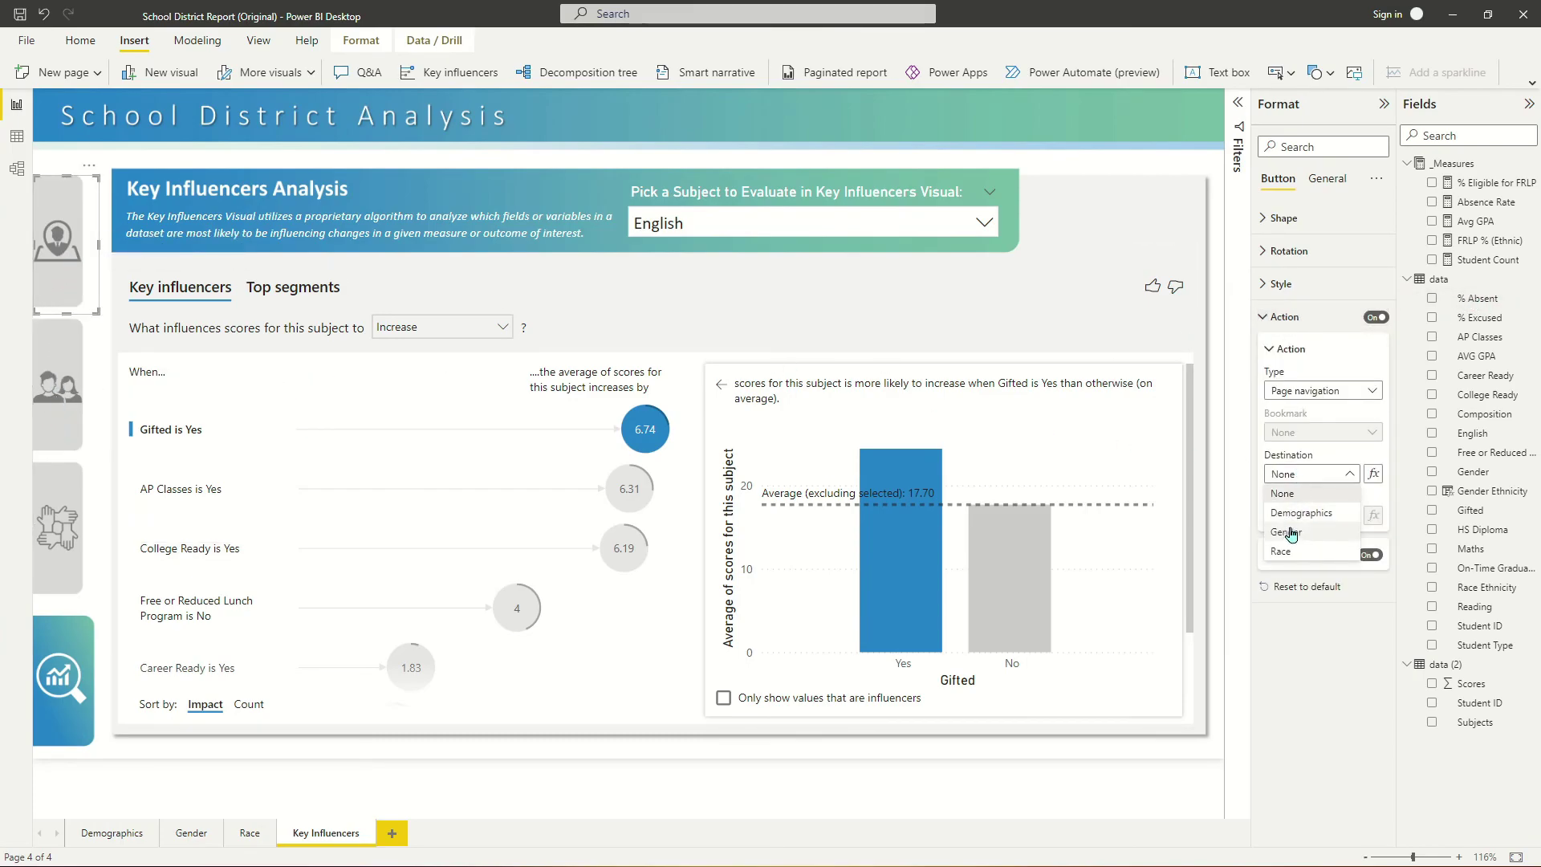
pyautogui.click(1124, 263)
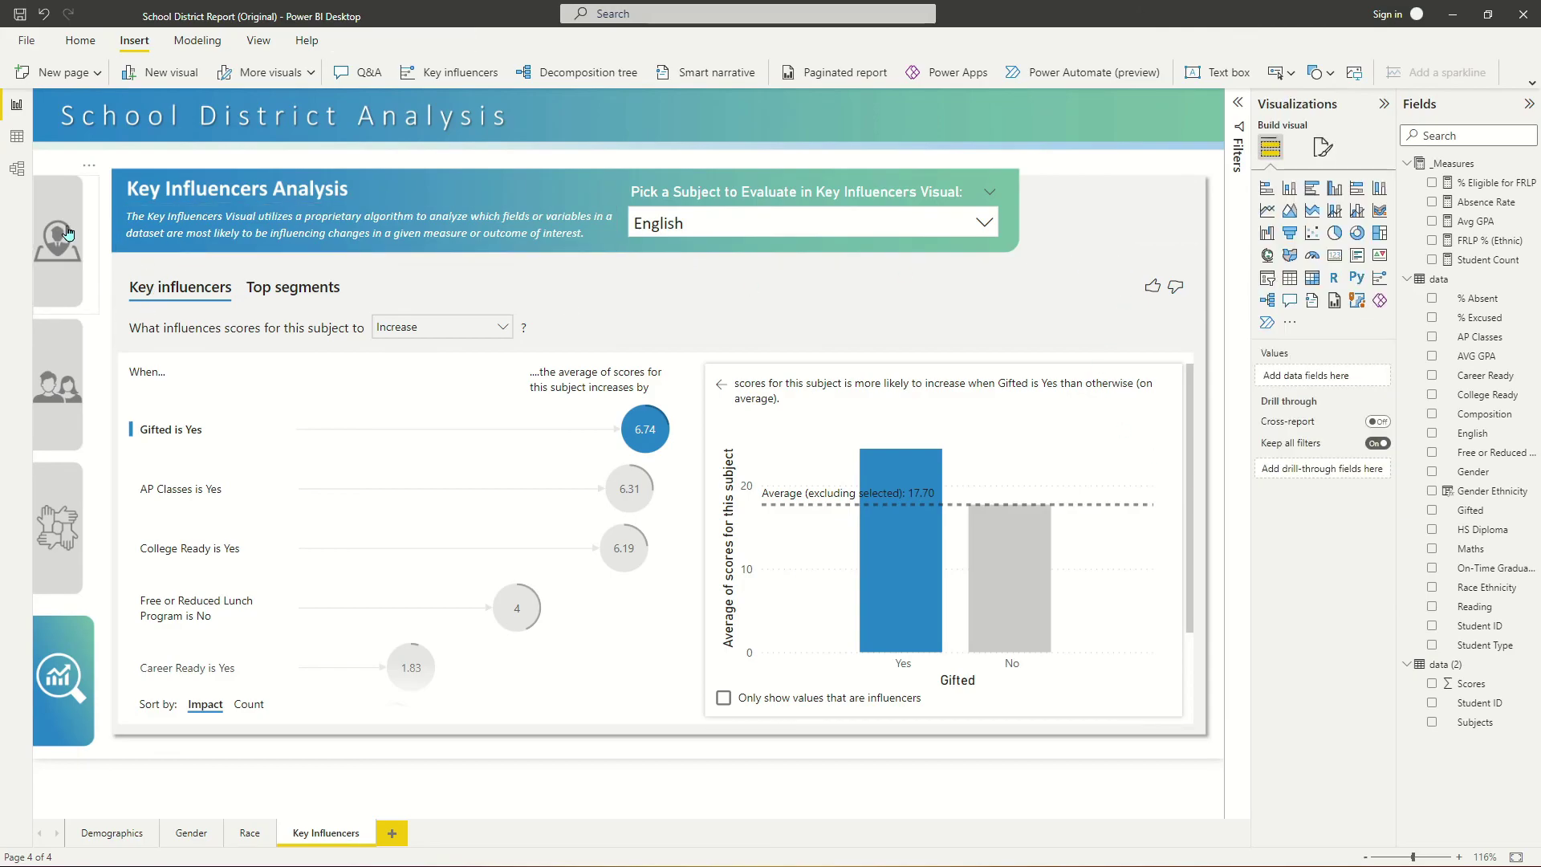
# Test the sidebar navigation by following the buttons to Demographics, Gender, Race, Key Influencers and back to Demographics.
pyautogui.hotkey('ctrl', 'pageup')
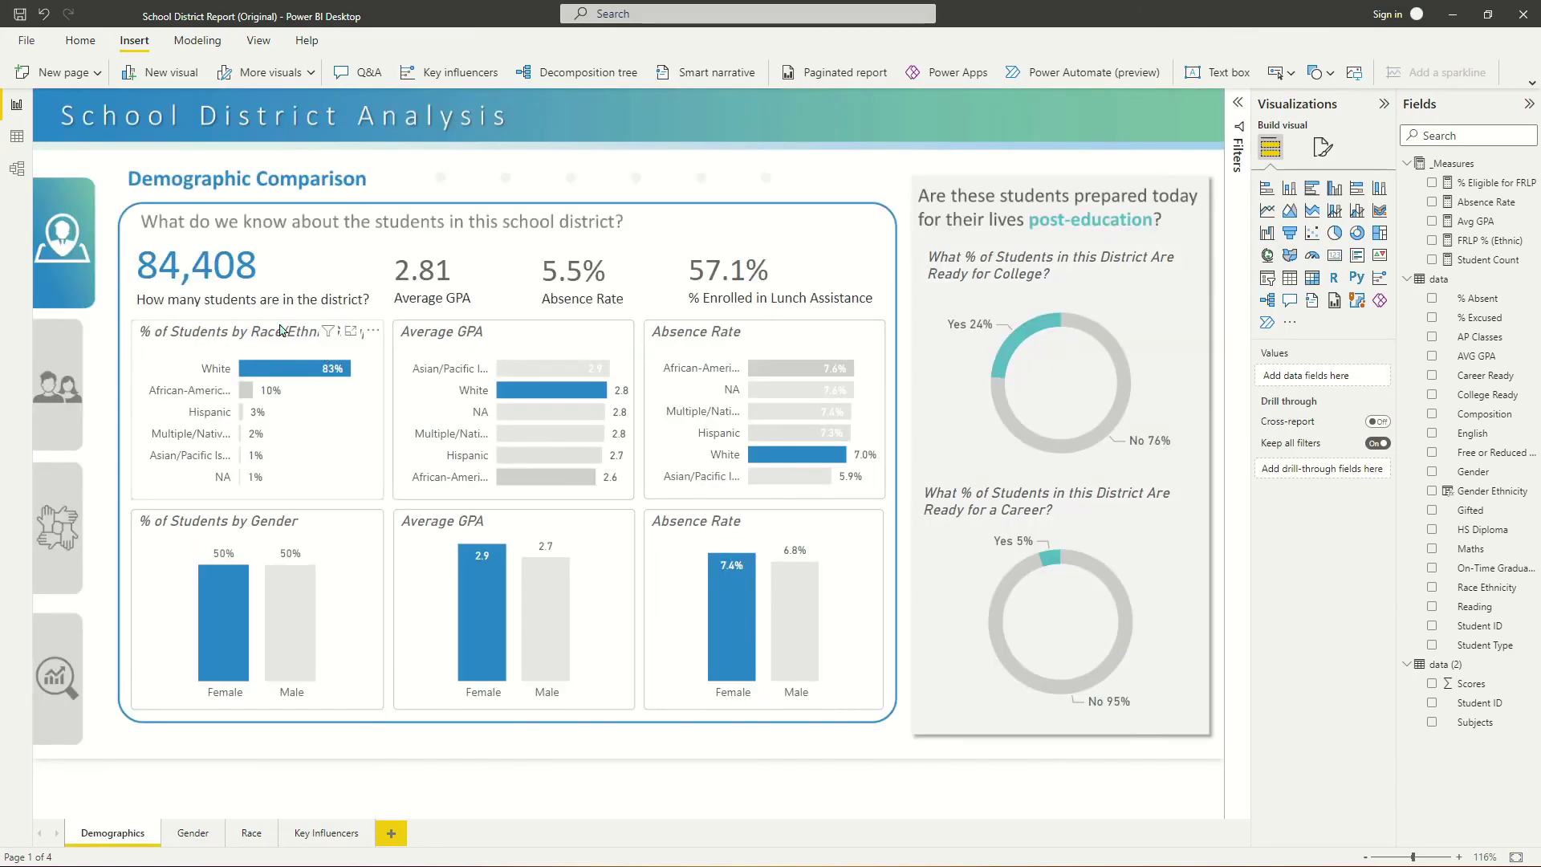
pyautogui.keyDown('ctrl'); pyautogui.click(67, 348); pyautogui.keyUp('ctrl')
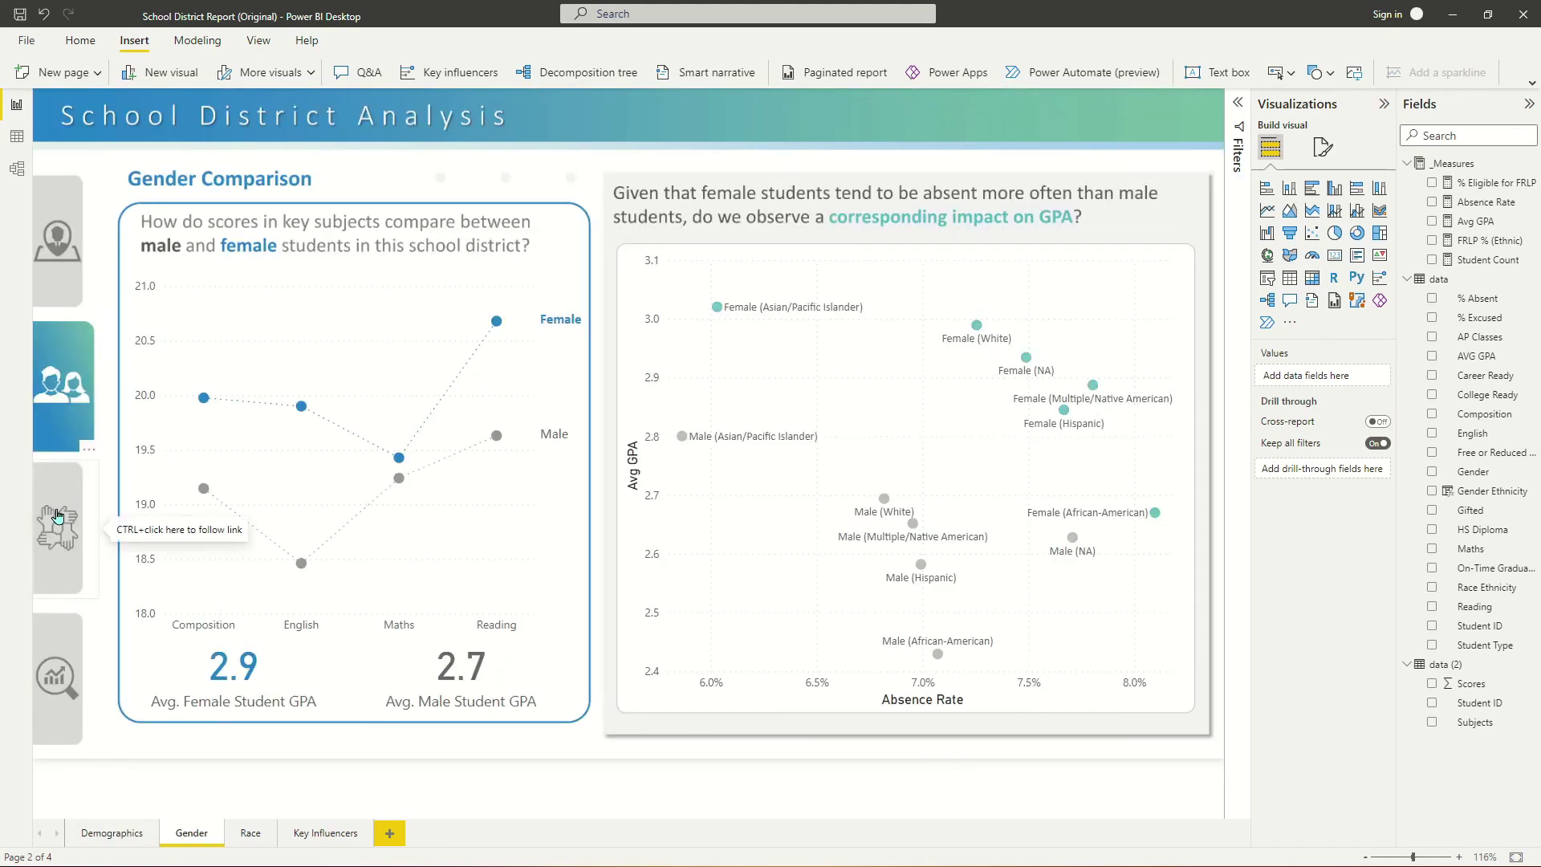
pyautogui.keyDown('ctrl'); pyautogui.click(56, 516); pyautogui.keyUp('ctrl')
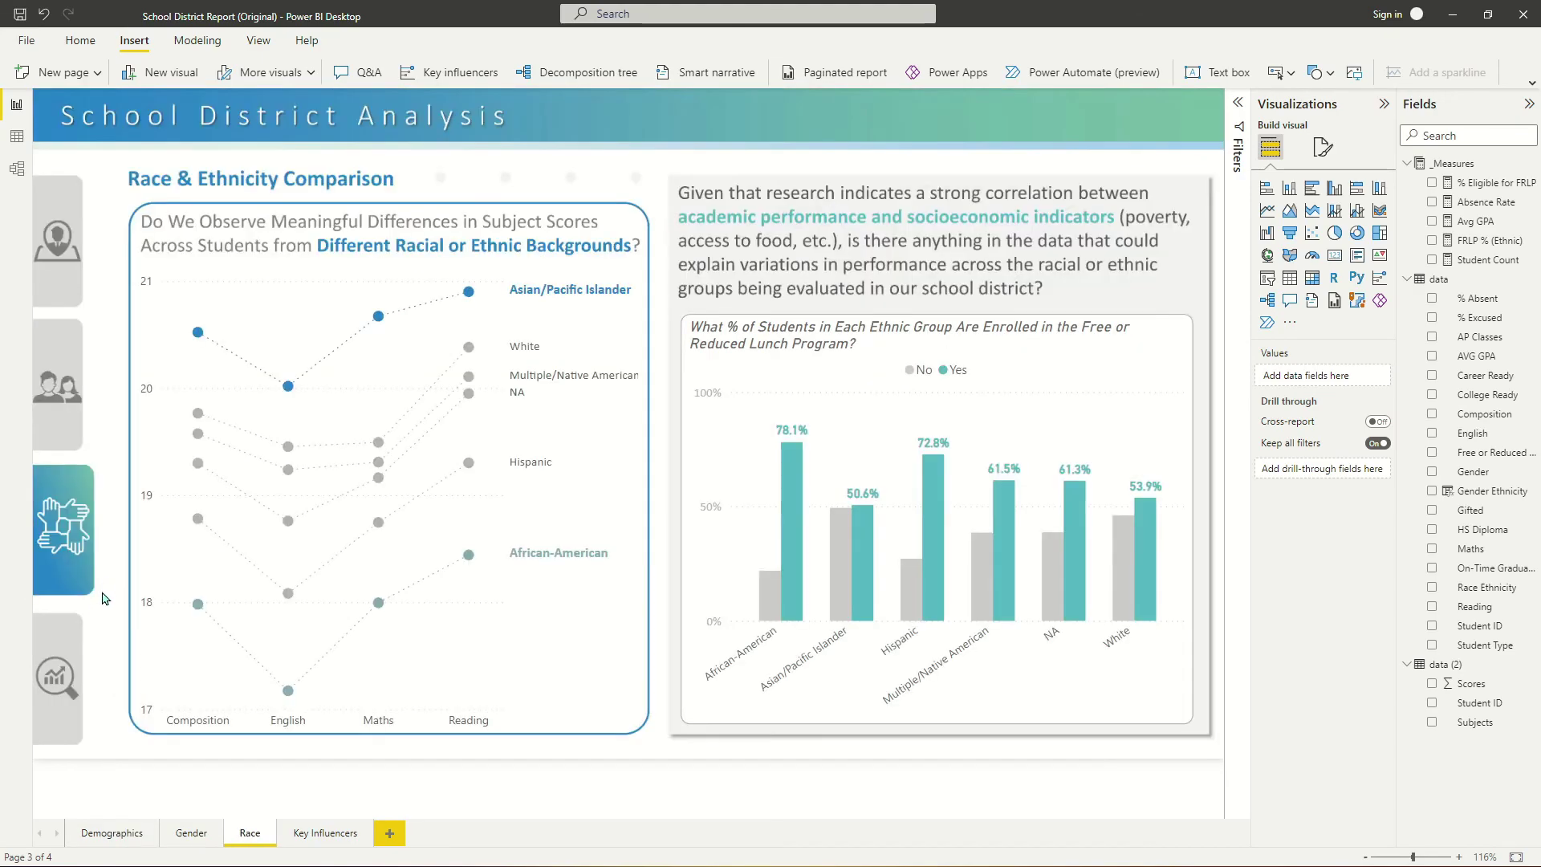
pyautogui.keyDown('ctrl'); pyautogui.click(76, 680); pyautogui.keyUp('ctrl')
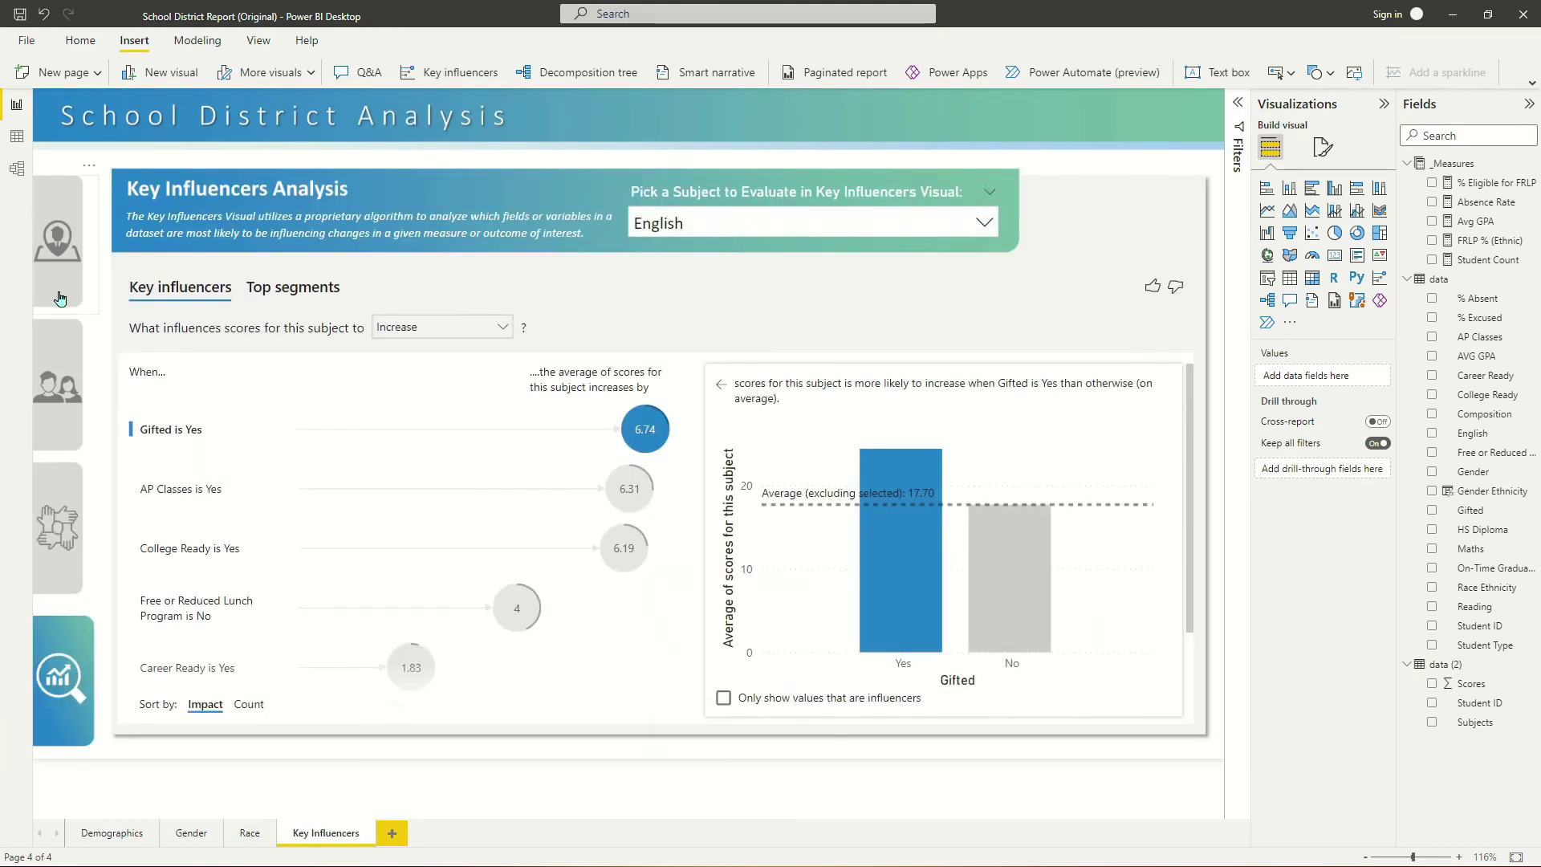
pyautogui.keyDown('ctrl'); pyautogui.click(69, 253); pyautogui.keyUp('ctrl')
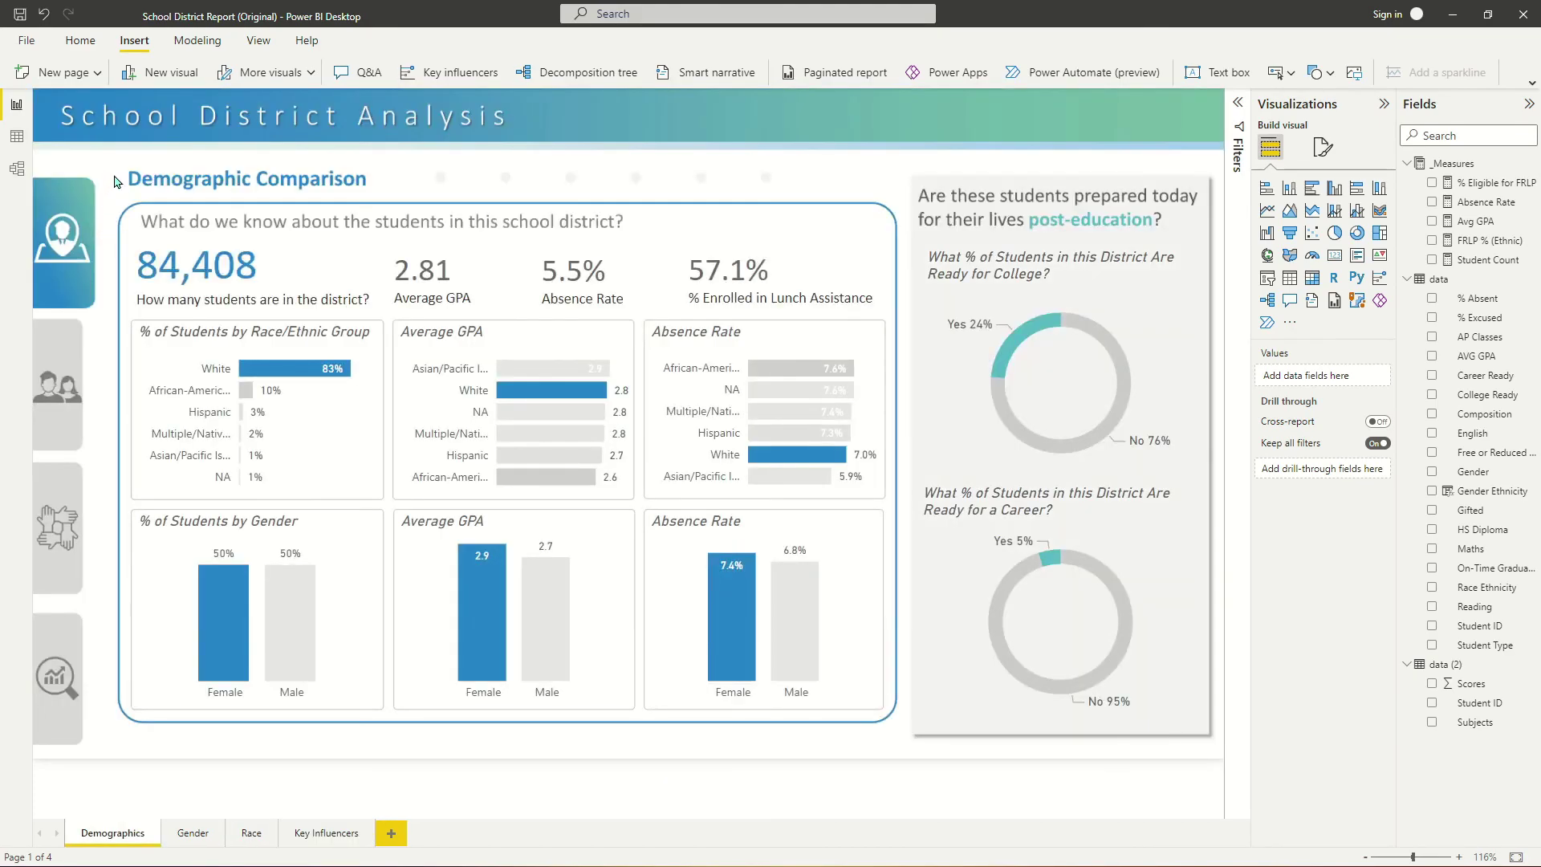